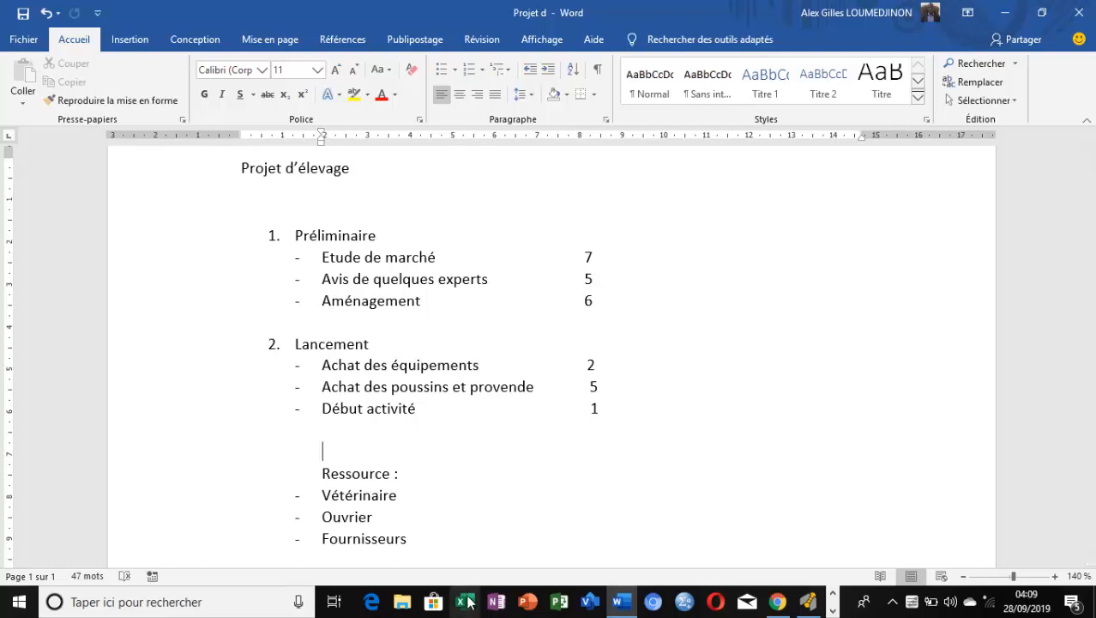
Open Excel, create a blank workbook and maximize its window
{"action": "left_click", "coordinate": [470, 603]}
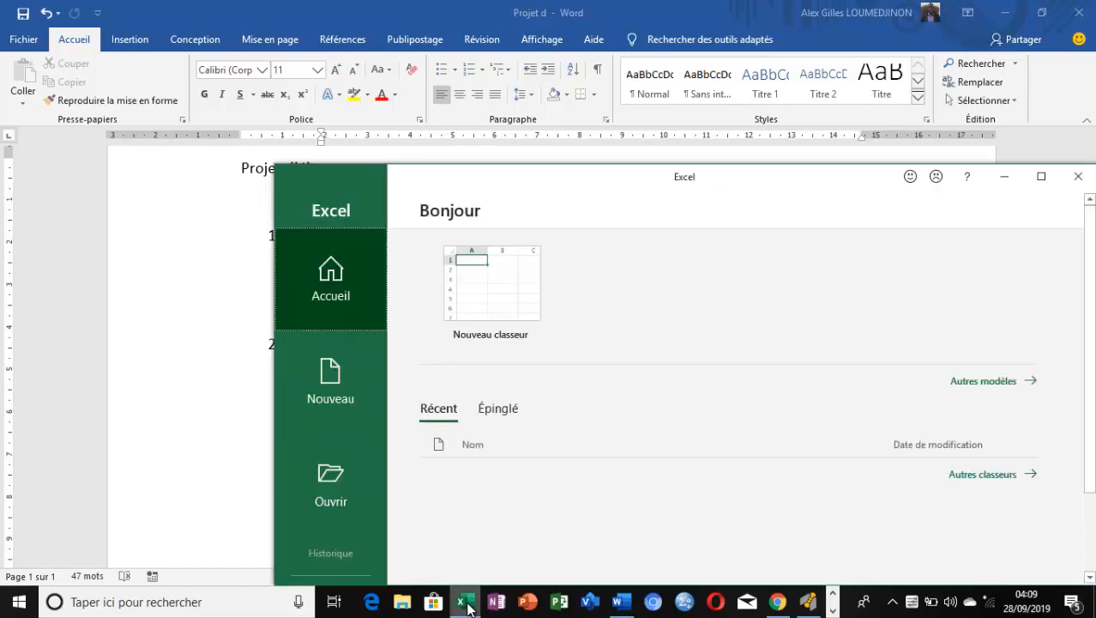
{"action": "left_click", "coordinate": [480, 287]}
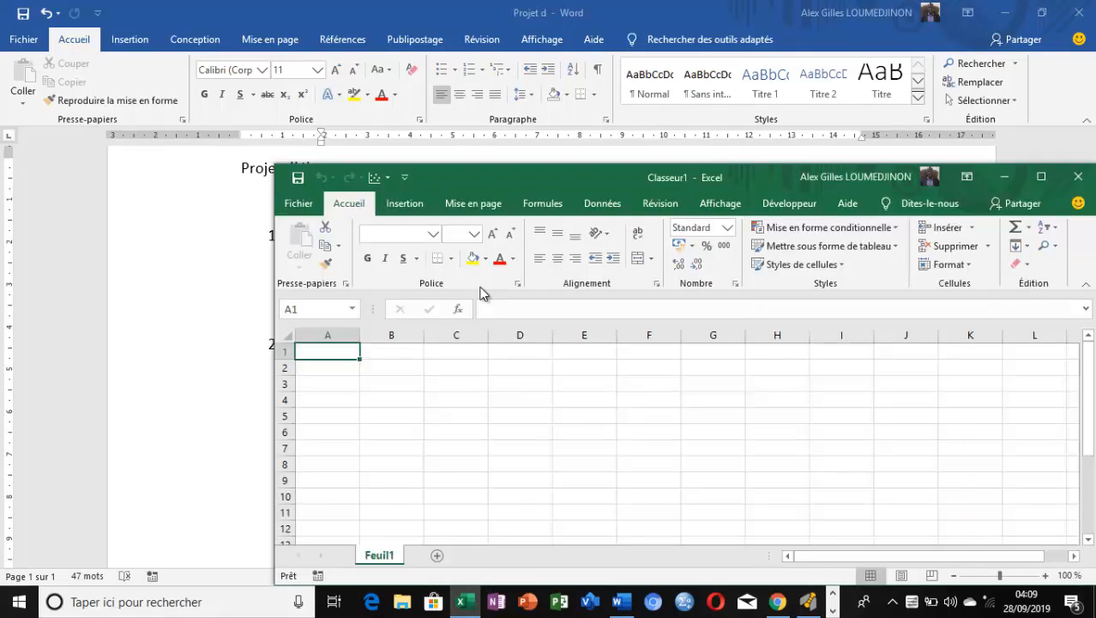
{"action": "left_click", "coordinate": [1042, 177]}
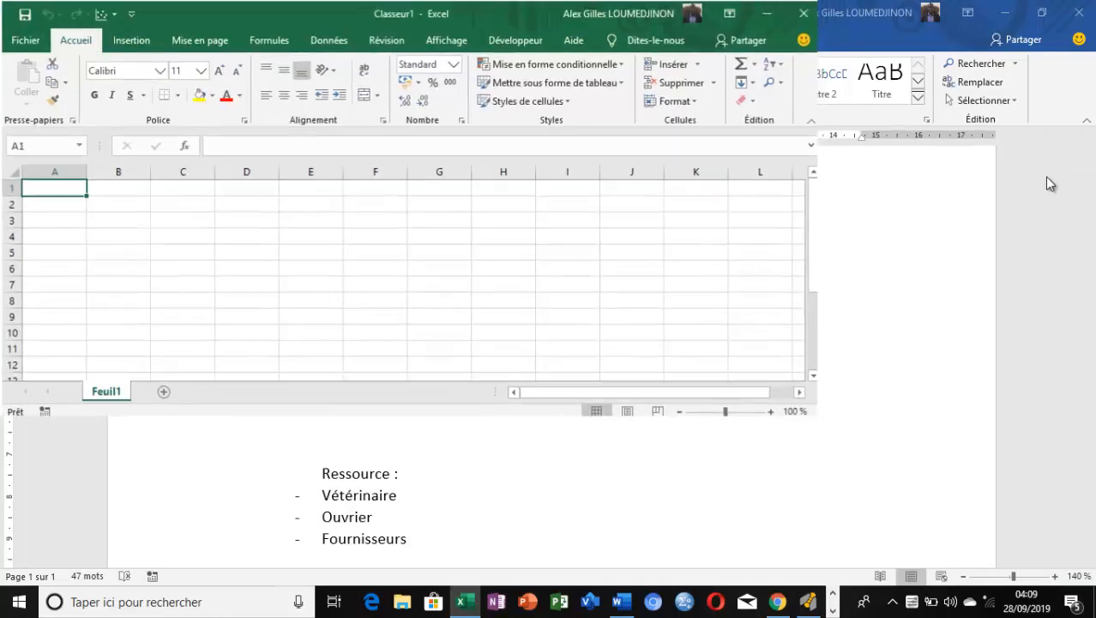
Enter the column header "Tâches" in cell B3
{"action": "left_click", "coordinate": [102, 222]}
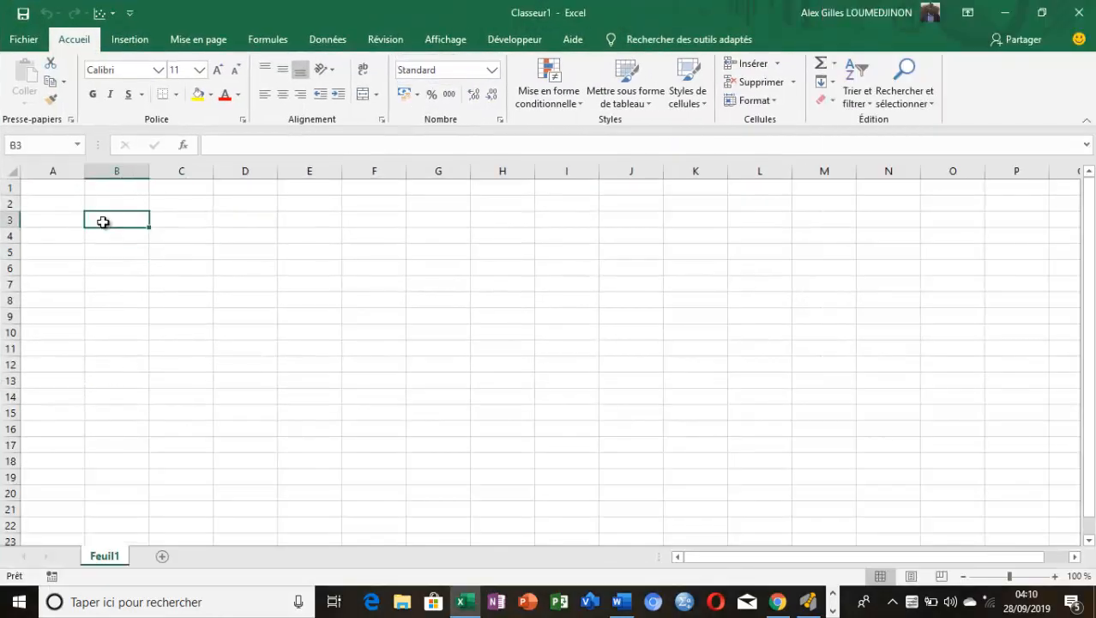
{"action": "type", "text": "T"}
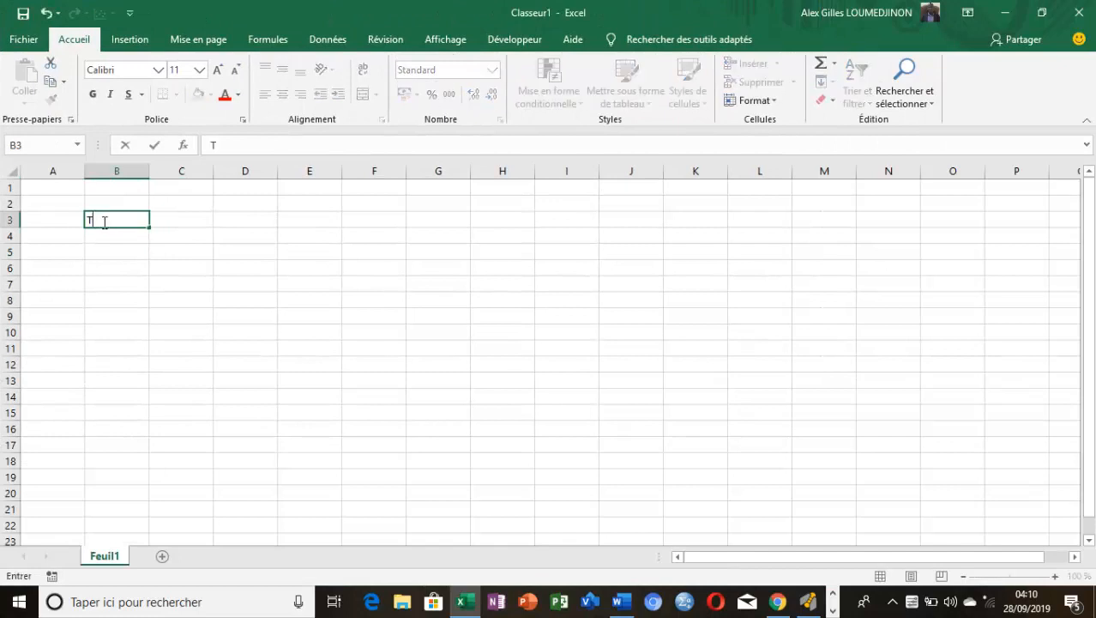
{"action": "type", "text": "aches"}
{"action": "key", "text": "BackSpace"}
{"action": "key", "text": "BackSpace"}
{"action": "key", "text": "BackSpace"}
{"action": "key", "text": "BackSpace"}
{"action": "key", "text": "BackSpace"}
{"action": "type", "text": "âches"}
{"action": "key", "text": "Tab"}
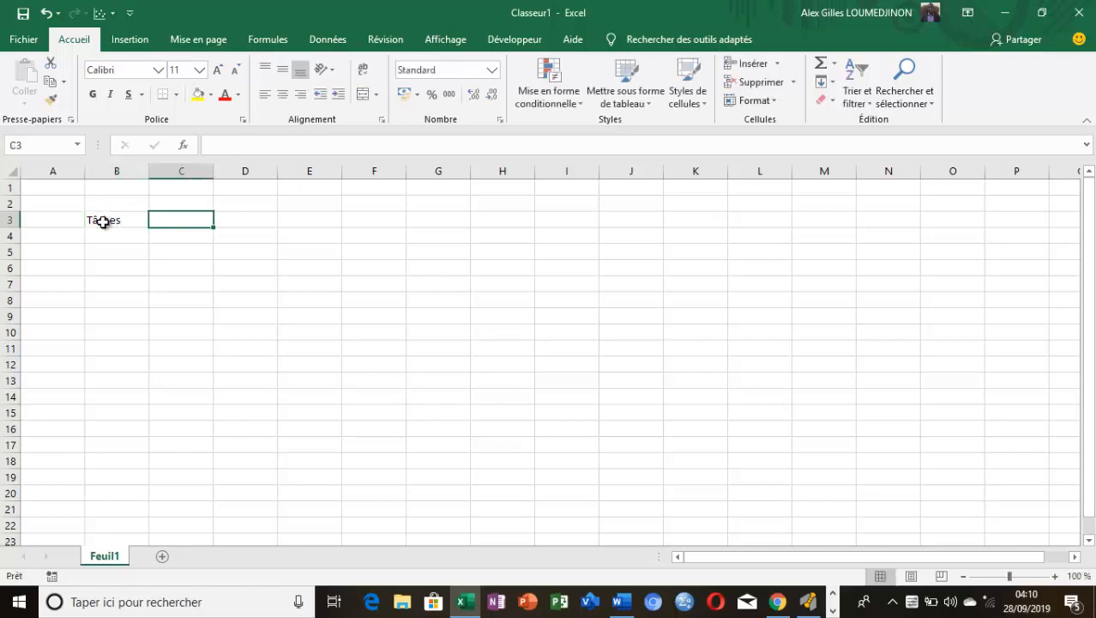
Enter the headers "Durée", "Pred" and "R" in cells C3 to E3, and widen column B to fit long task names
{"action": "type", "text": "Du"}
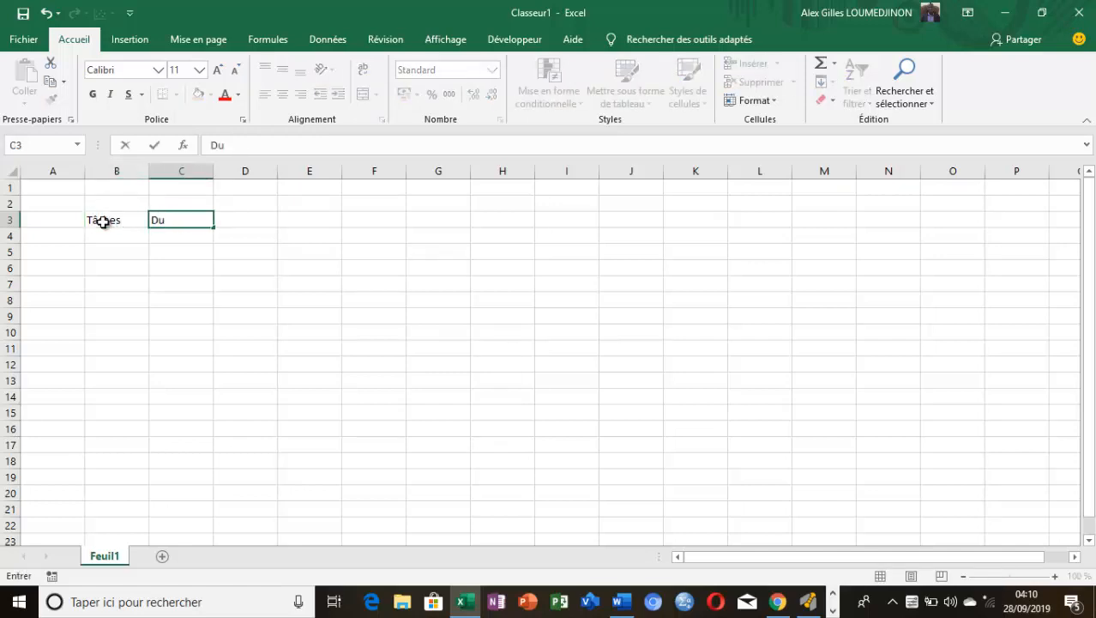
{"action": "type", "text": "rée"}
{"action": "key", "text": "Tab"}
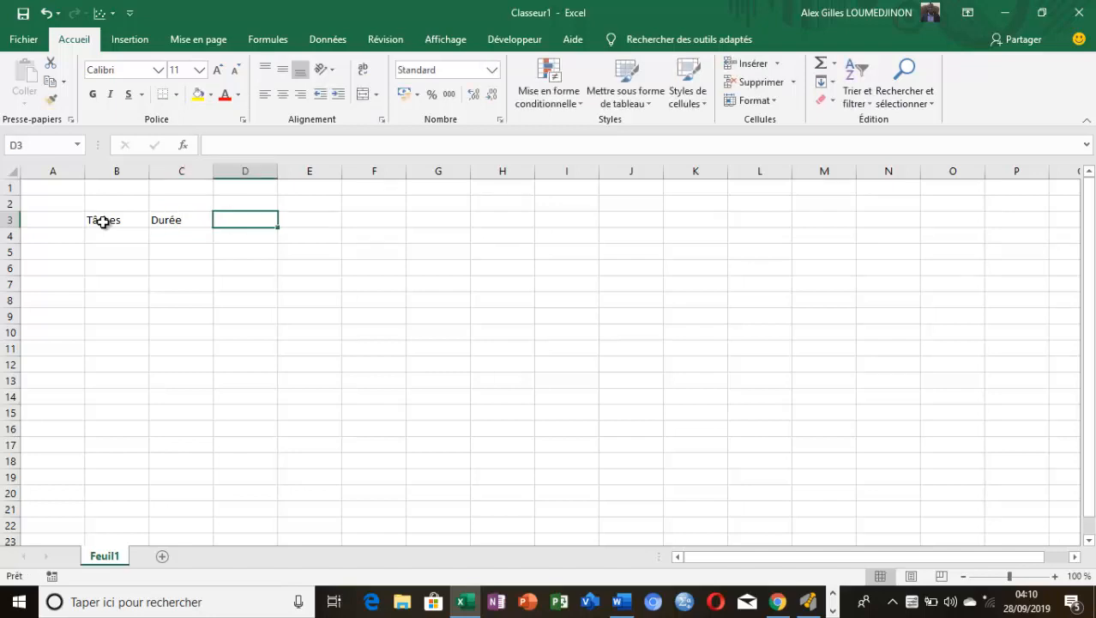
{"action": "type", "text": "Pred"}
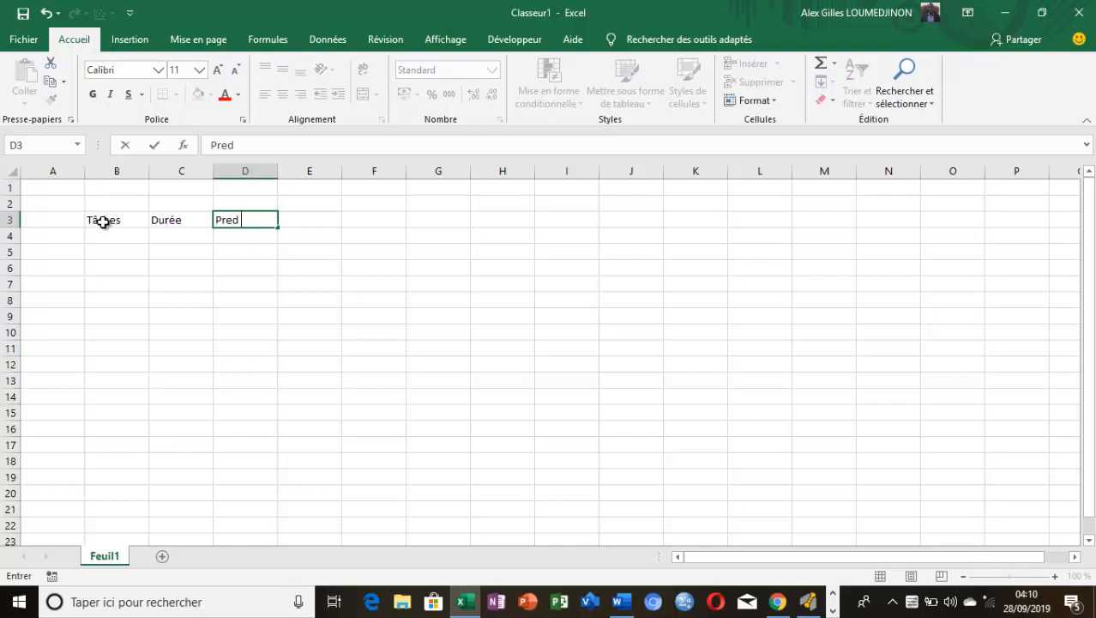
{"action": "key", "text": "Tab"}
{"action": "type", "text": "R"}
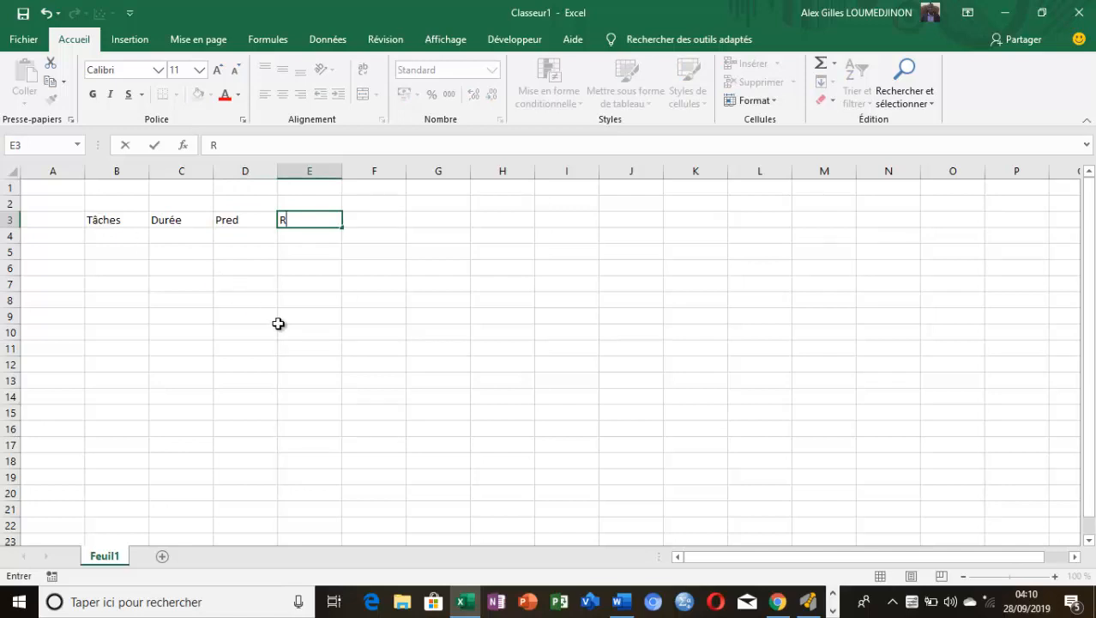
{"action": "left_click", "coordinate": [279, 324]}
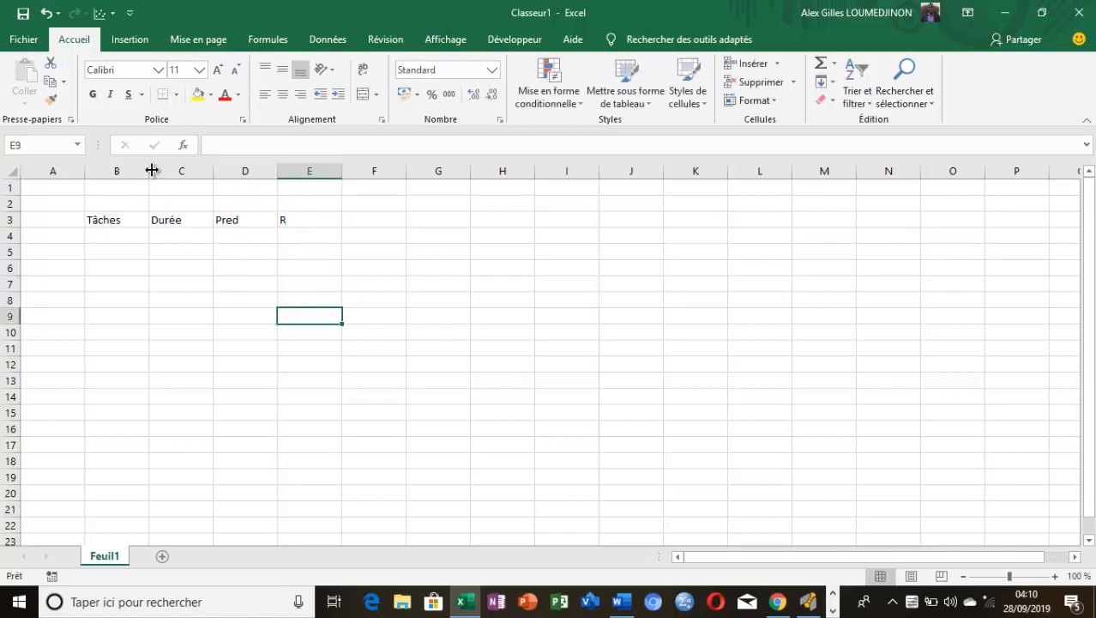
{"action": "left_click_drag", "start_coordinate": [149, 171], "coordinate": [366, 172]}
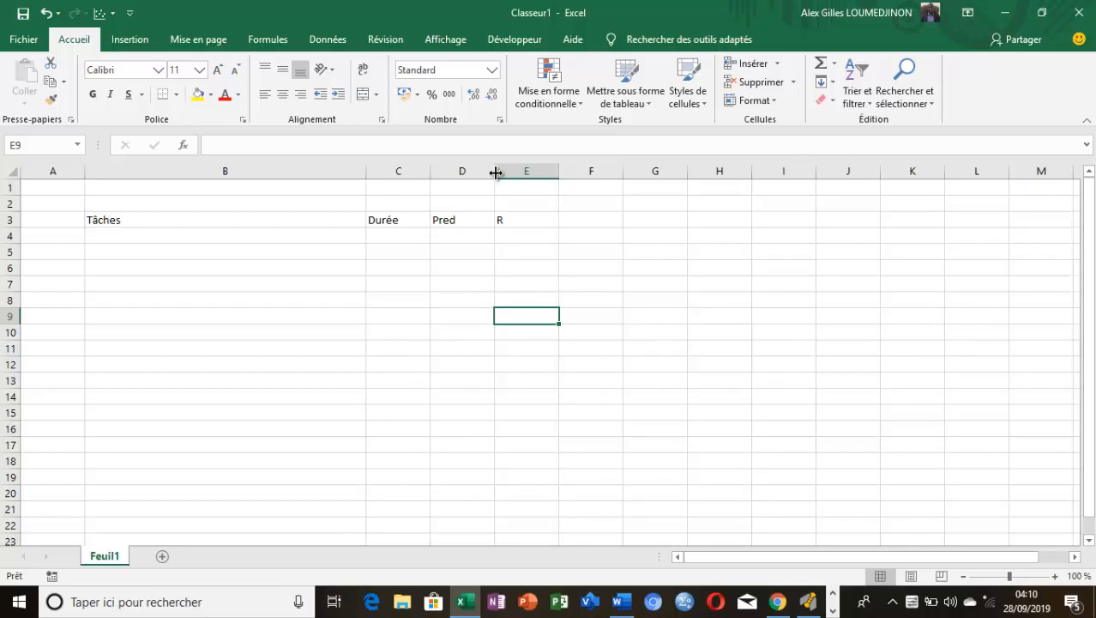
Copy the heading "Préliminaire" from the Word document into cell B5 of the Excel sheet
{"action": "left_click", "coordinate": [117, 252]}
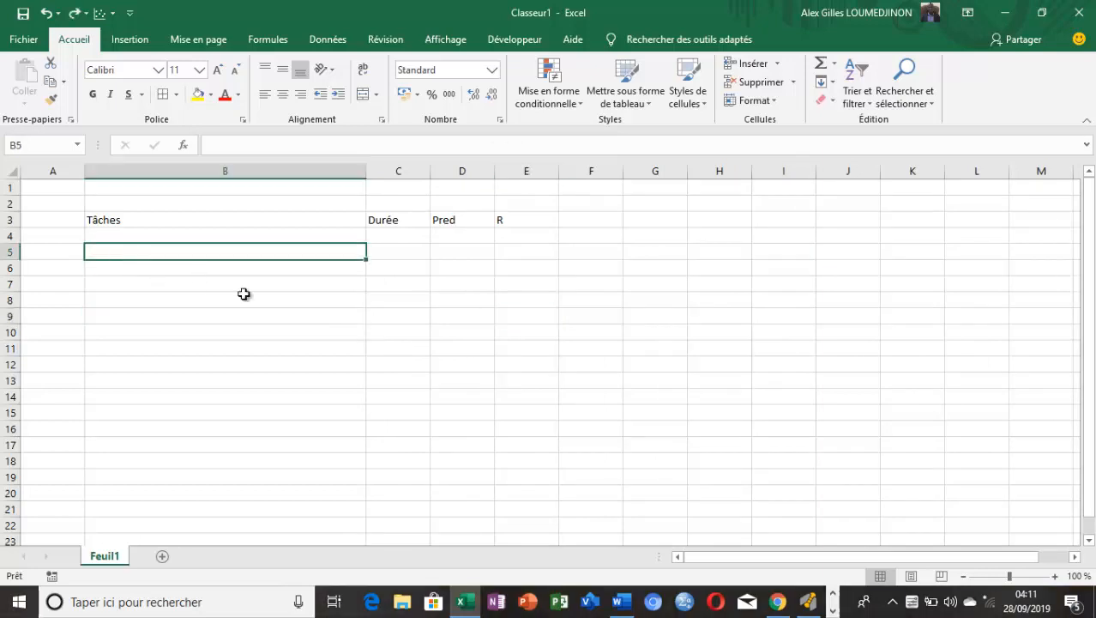
{"action": "left_click", "coordinate": [622, 601]}
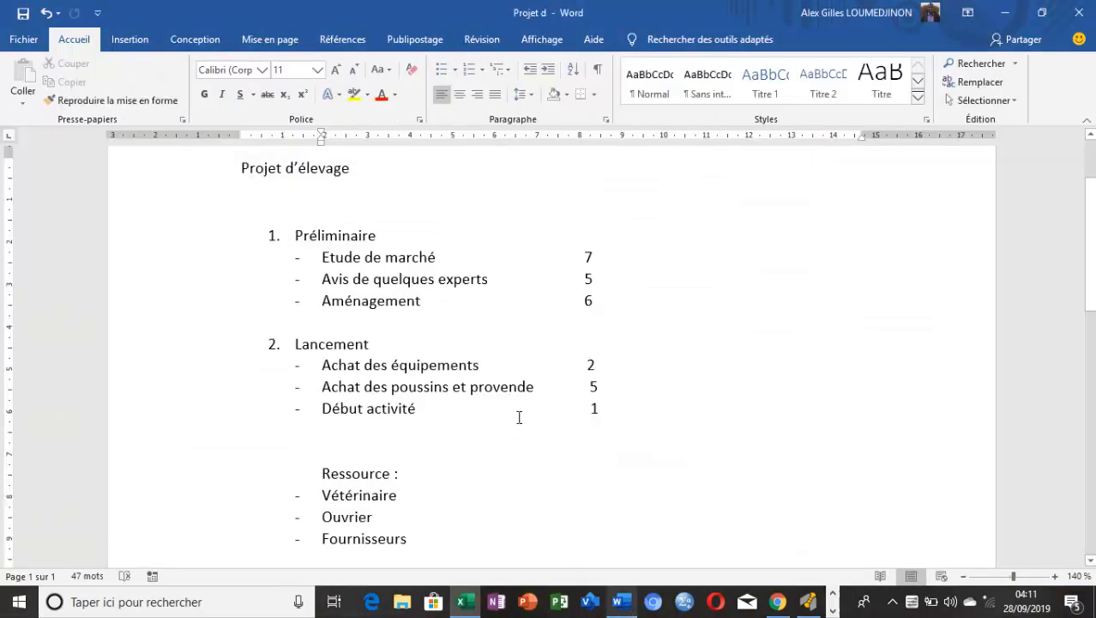
{"action": "left_click_drag", "start_coordinate": [378, 235], "coordinate": [286, 233]}
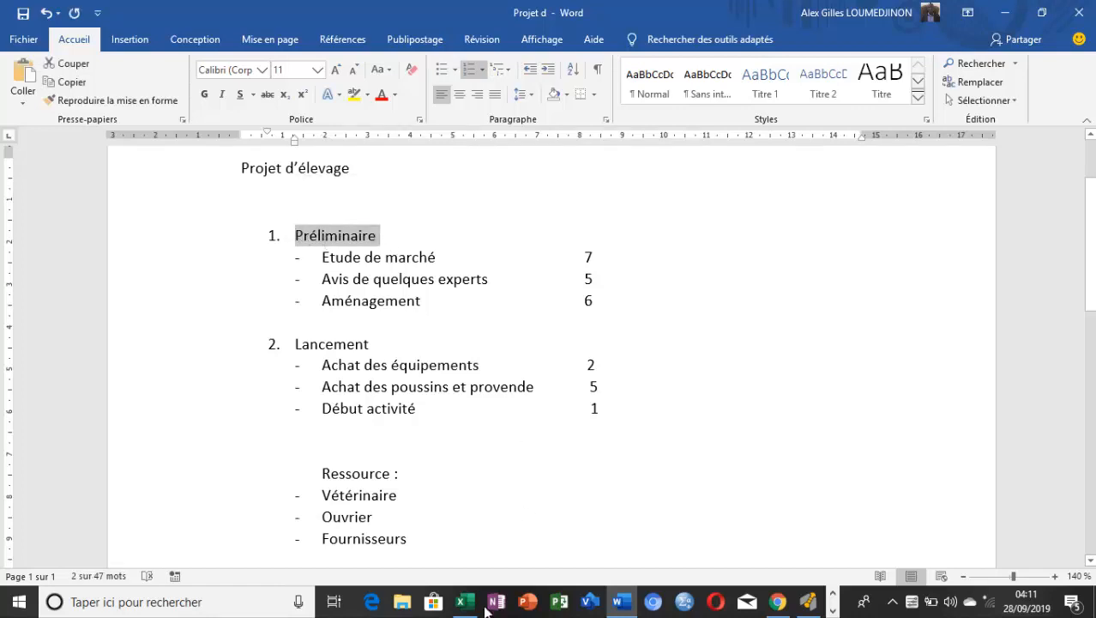
{"action": "mouse_move", "coordinate": [463, 603]}
{"action": "left_click", "coordinate": [455, 567]}
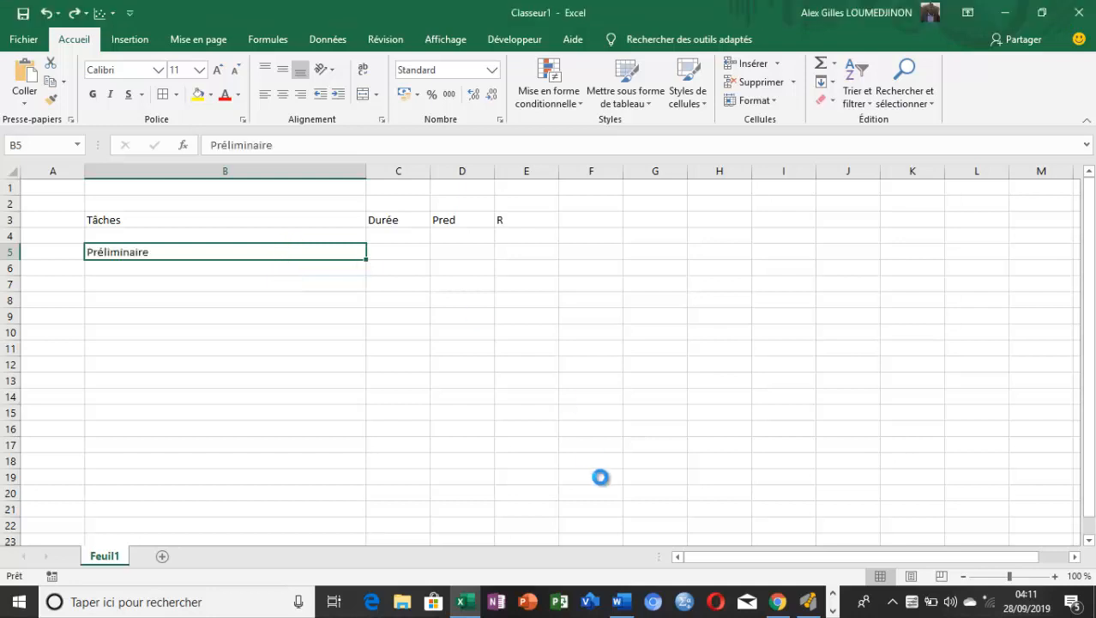
Copy the task "Etude de marché" from the Word document into cell B6 of the Excel sheet
{"action": "mouse_move", "coordinate": [631, 603]}
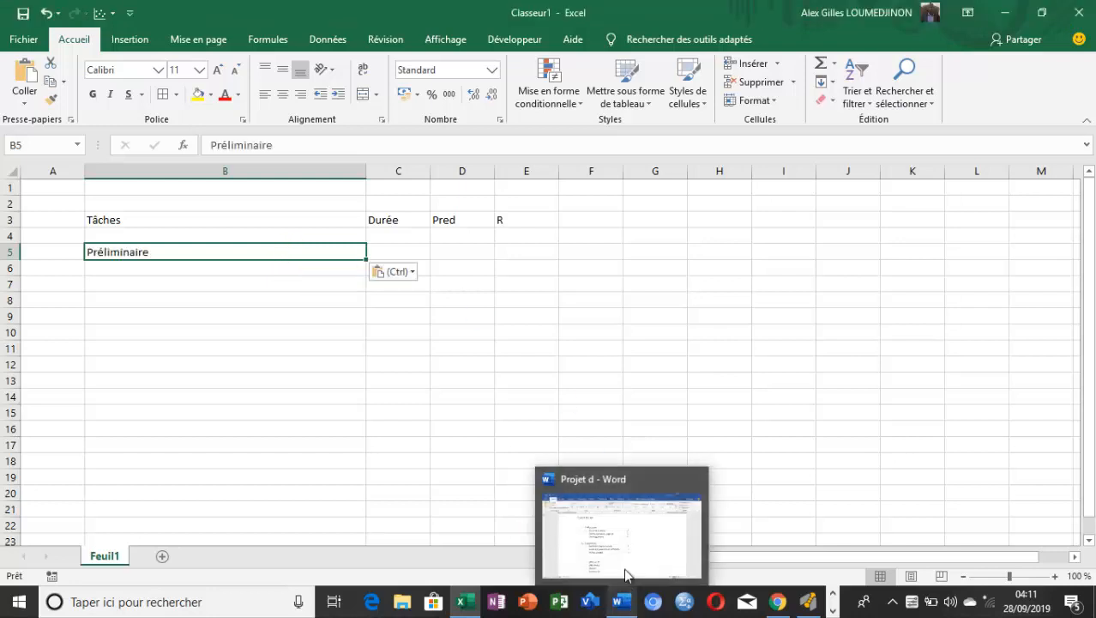
{"action": "left_click", "coordinate": [626, 527]}
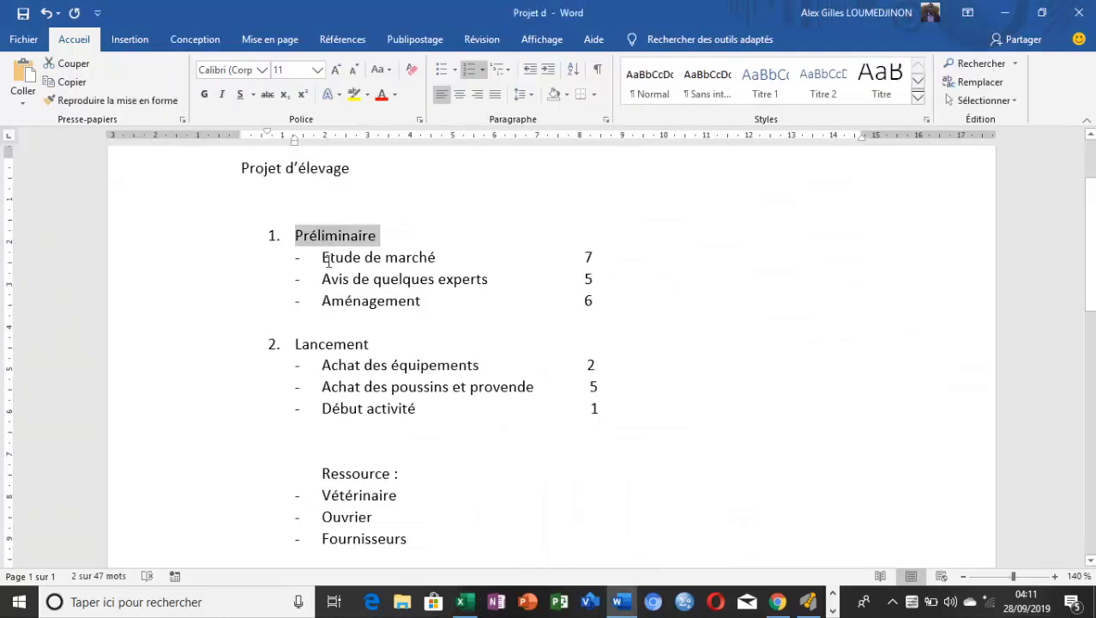
{"action": "left_click_drag", "start_coordinate": [324, 260], "coordinate": [436, 262]}
{"action": "key", "text": "ctrl+c"}
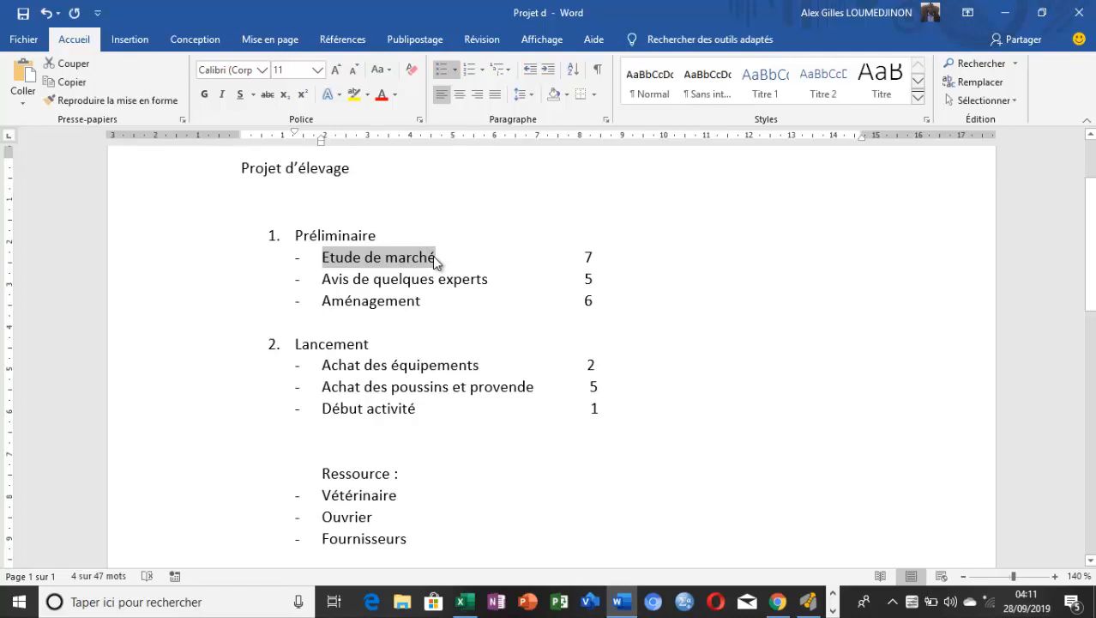
{"action": "left_click", "coordinate": [463, 602]}
{"action": "left_click", "coordinate": [279, 268]}
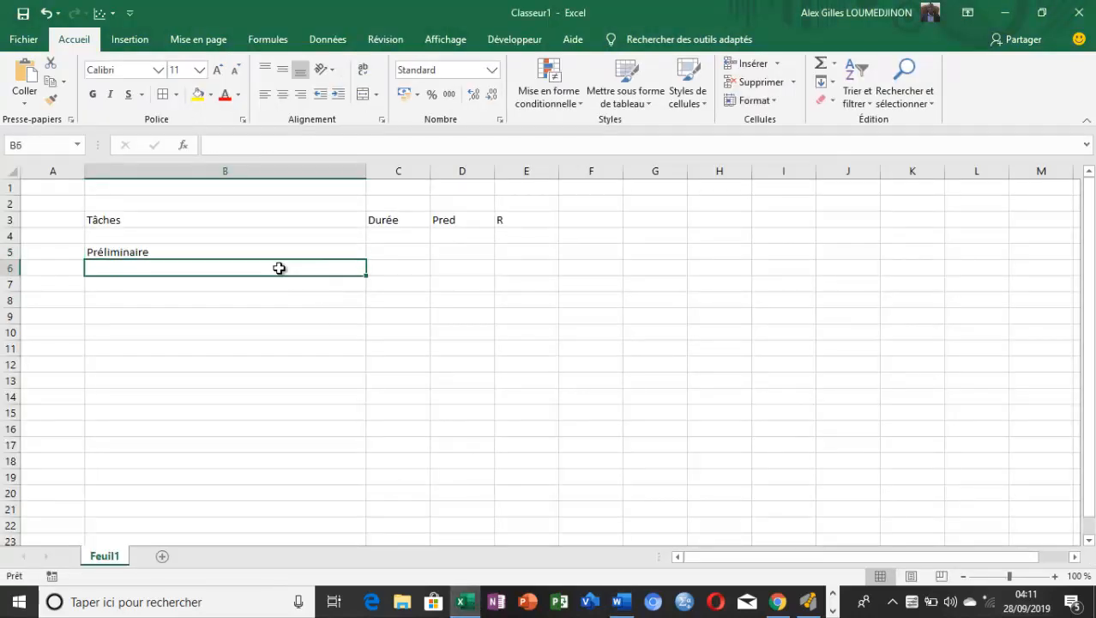
{"action": "key", "text": "ctrl+v"}
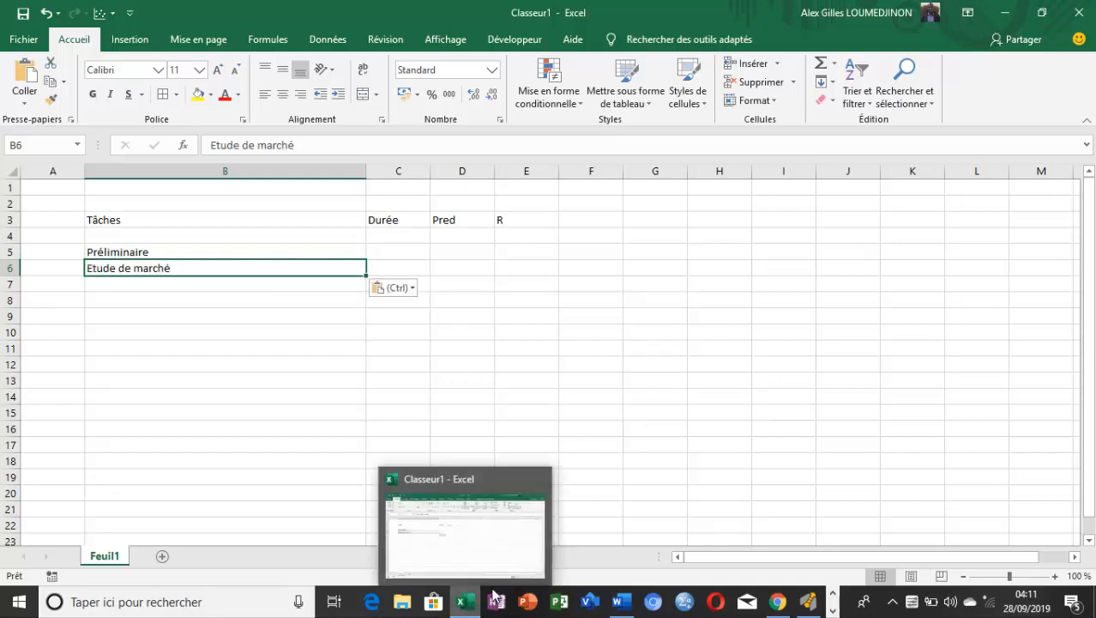
Copy the task "Avis de quelques experts" from the Word document into cell B7 of the Excel sheet
{"action": "left_click", "coordinate": [618, 603]}
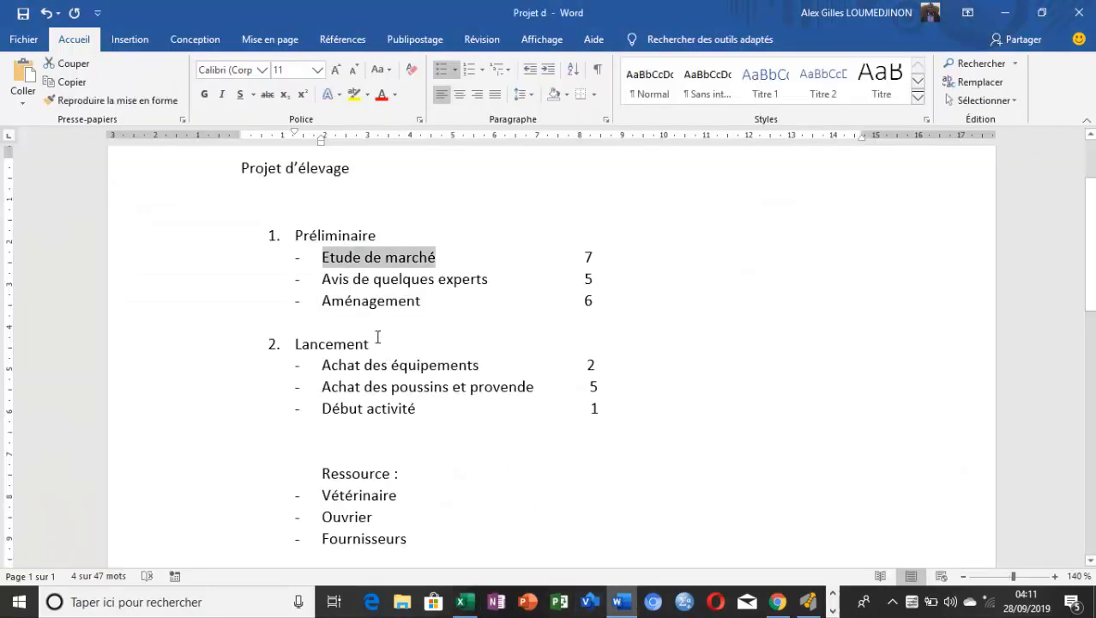
{"action": "left_click_drag", "start_coordinate": [475, 284], "coordinate": [333, 280]}
{"action": "key", "text": "ctrl+c"}
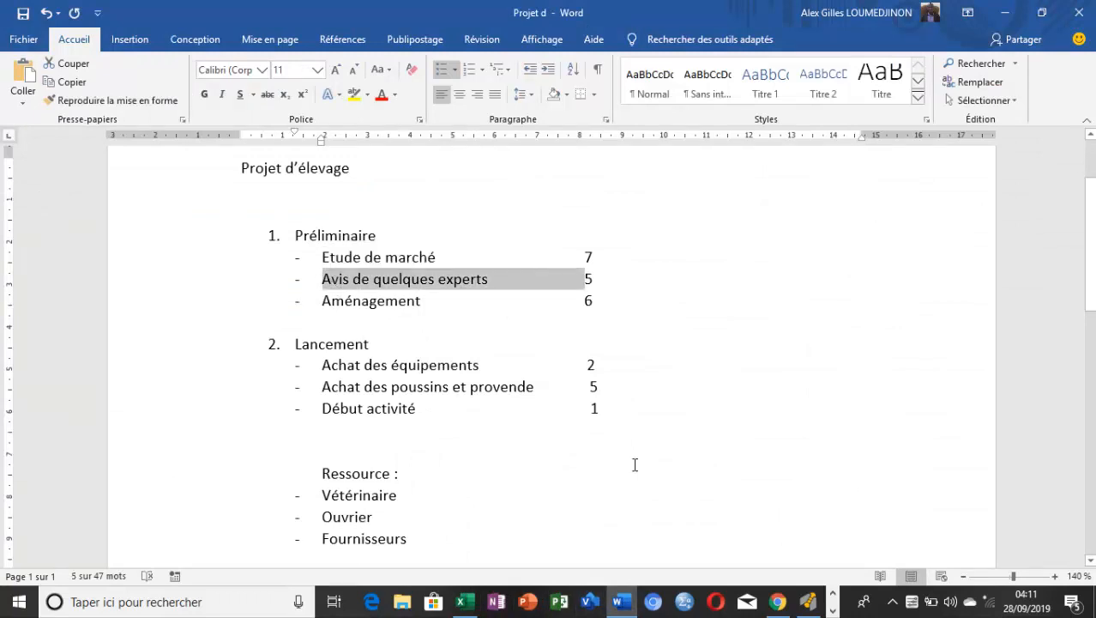
{"action": "left_click", "coordinate": [461, 603]}
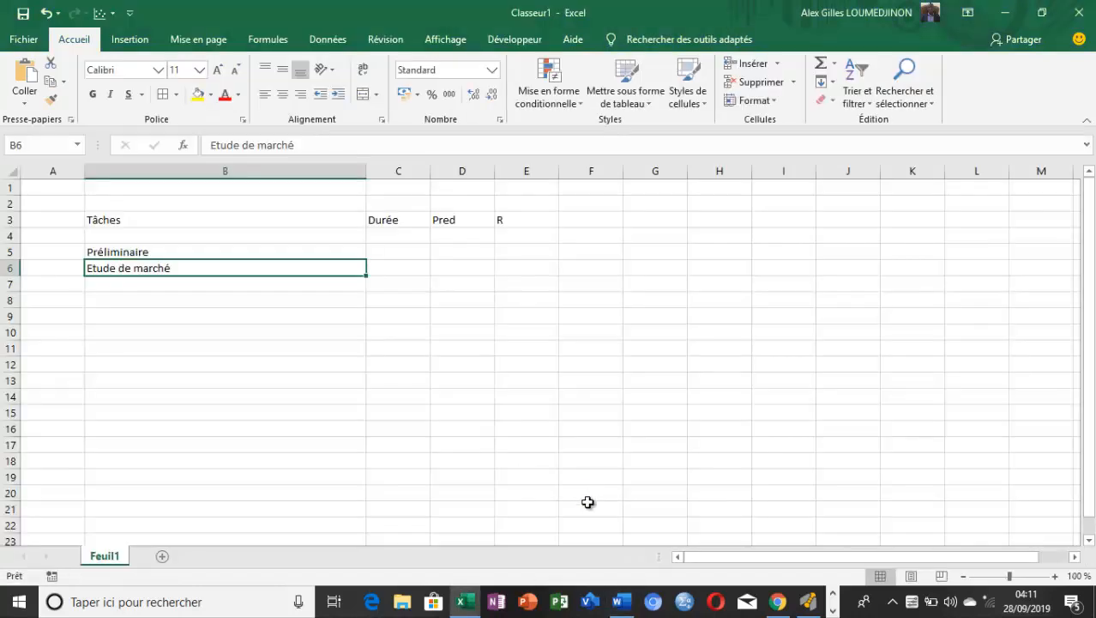
{"action": "left_click", "coordinate": [265, 287]}
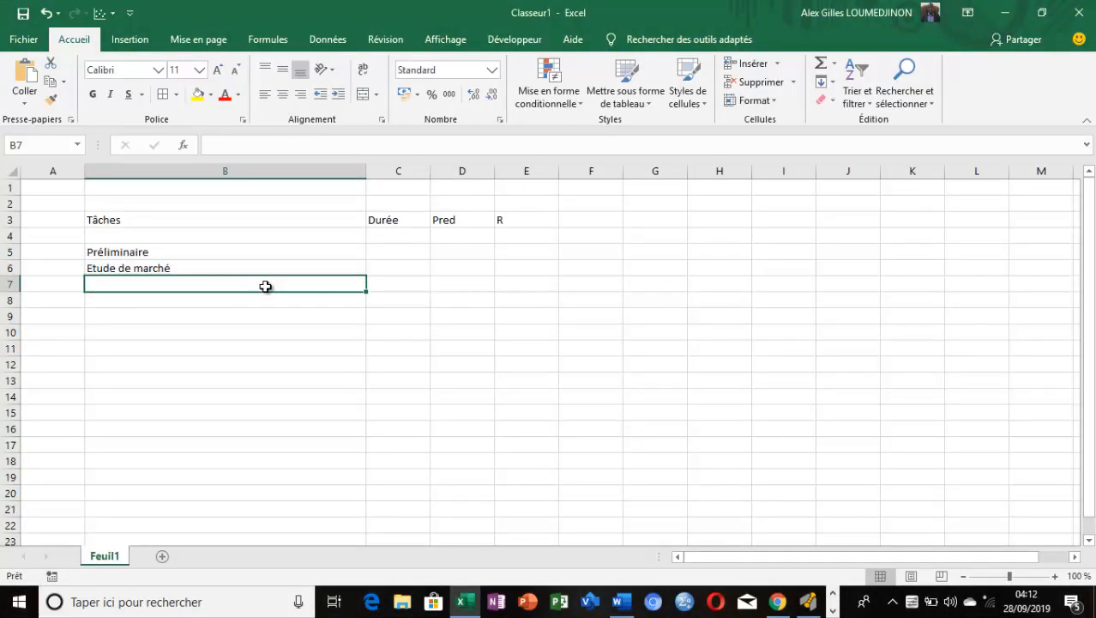
{"action": "key", "text": "ctrl+v"}
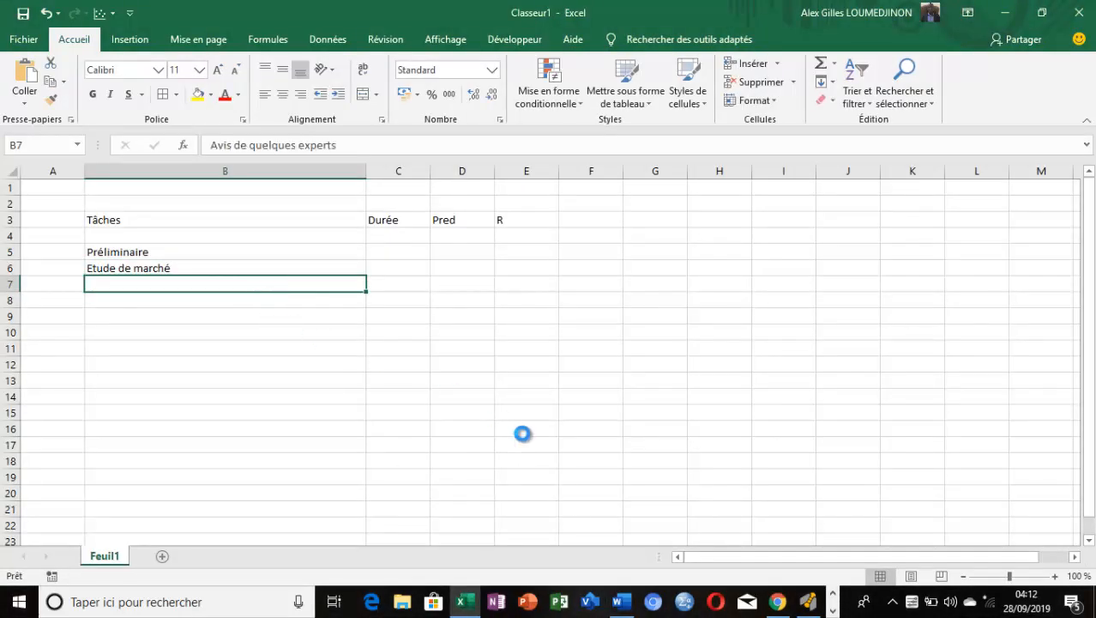
Copy the task "Aménagement" from the Word document into cell B8 of the Excel sheet
{"action": "left_click", "coordinate": [621, 601]}
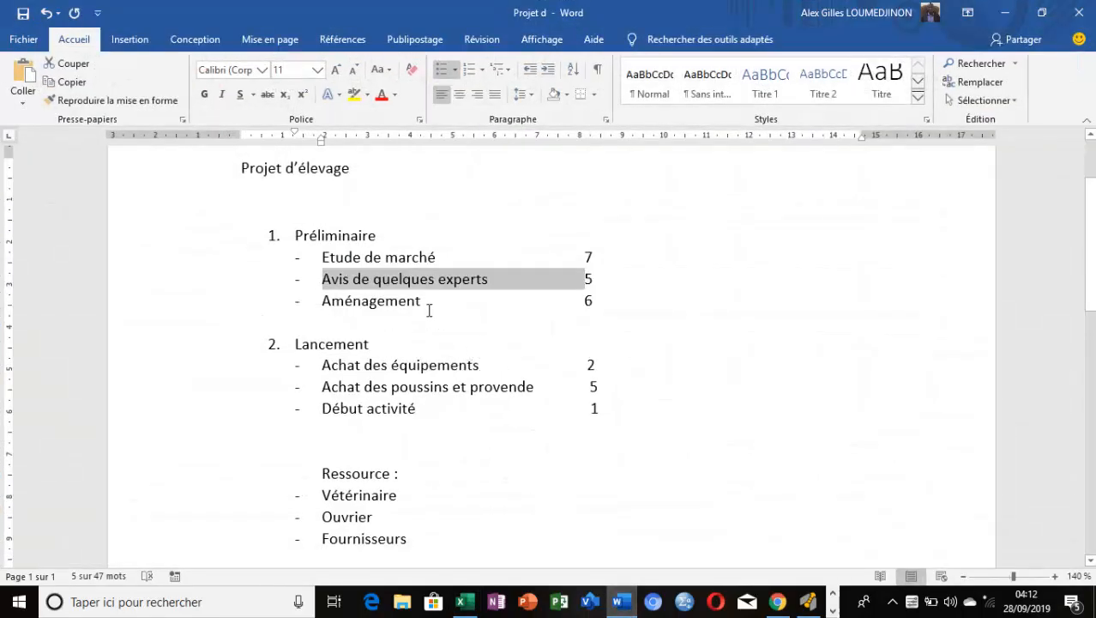
{"action": "left_click_drag", "start_coordinate": [421, 302], "coordinate": [324, 314]}
{"action": "key", "text": "ctrl+c"}
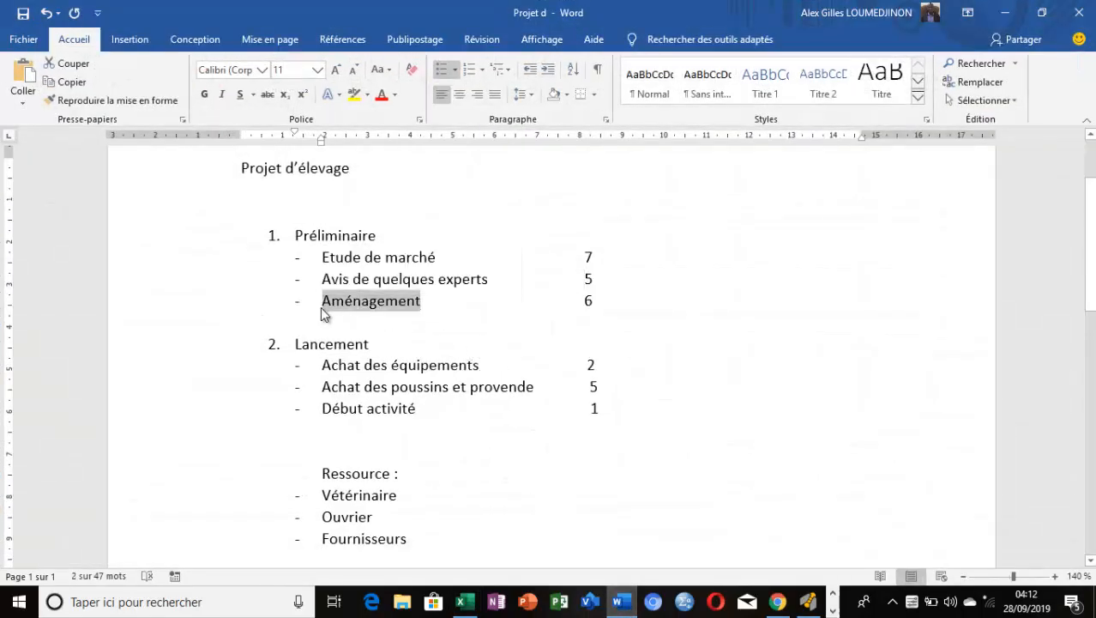
{"action": "left_click", "coordinate": [621, 602]}
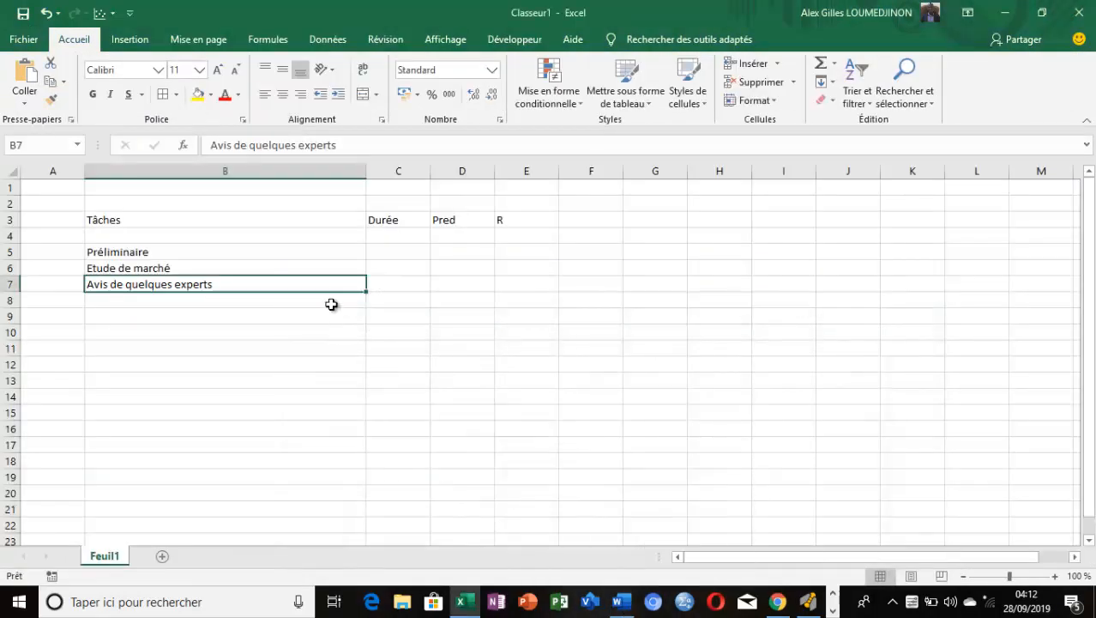
{"action": "left_click", "coordinate": [330, 300]}
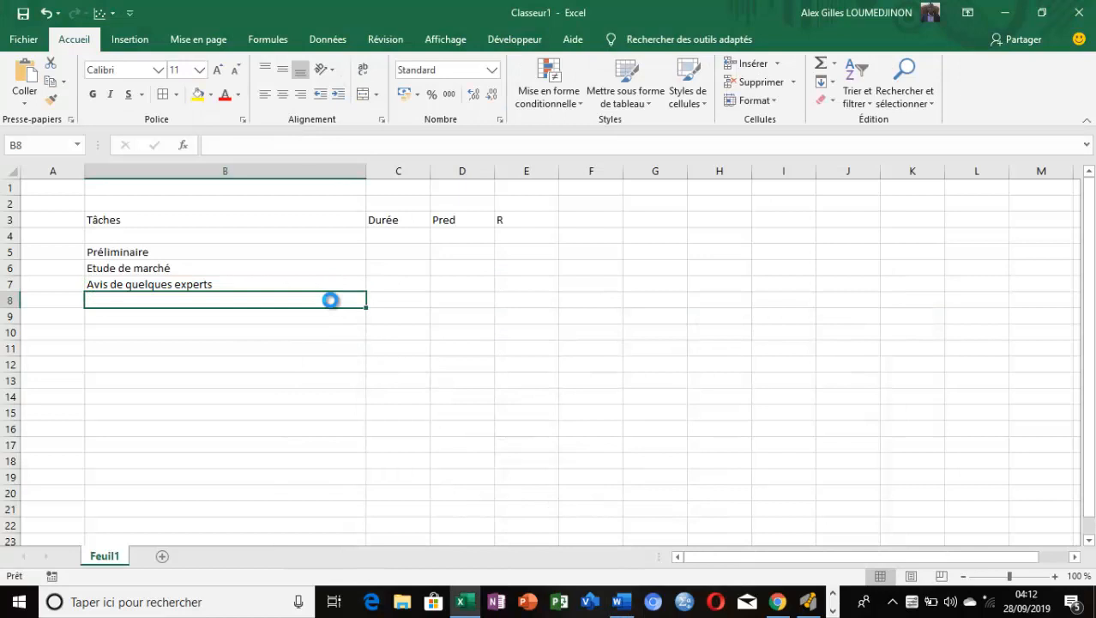
{"action": "key", "text": "ctrl+v"}
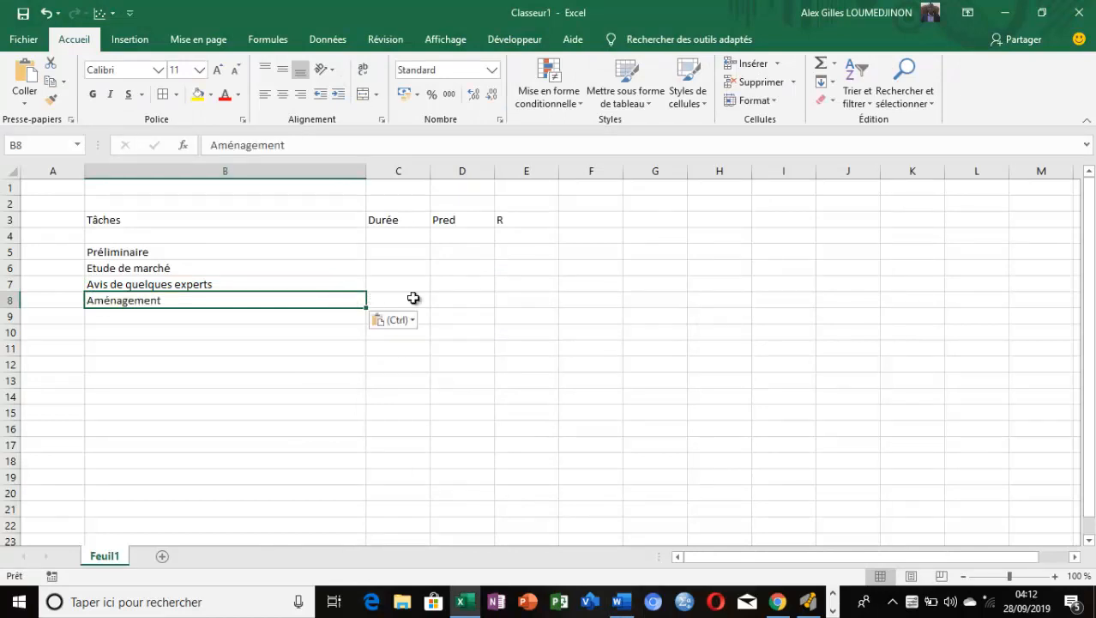
{"action": "left_click", "coordinate": [531, 332]}
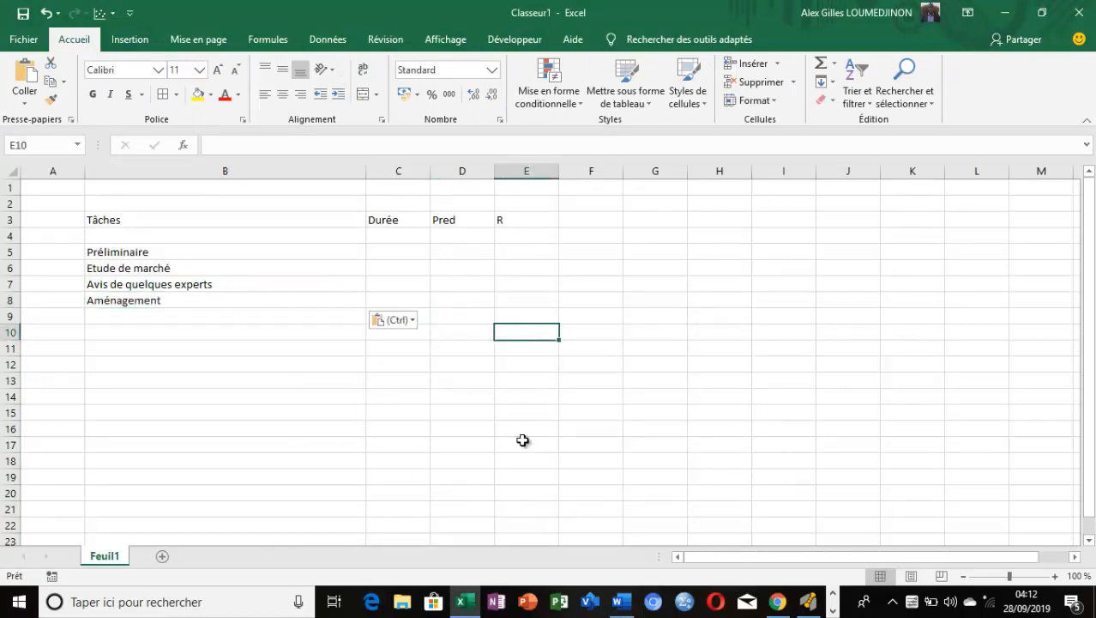
Copy the heading "Lancement" from the Word document into cell B10 of the Excel sheet
{"action": "left_click", "coordinate": [621, 602]}
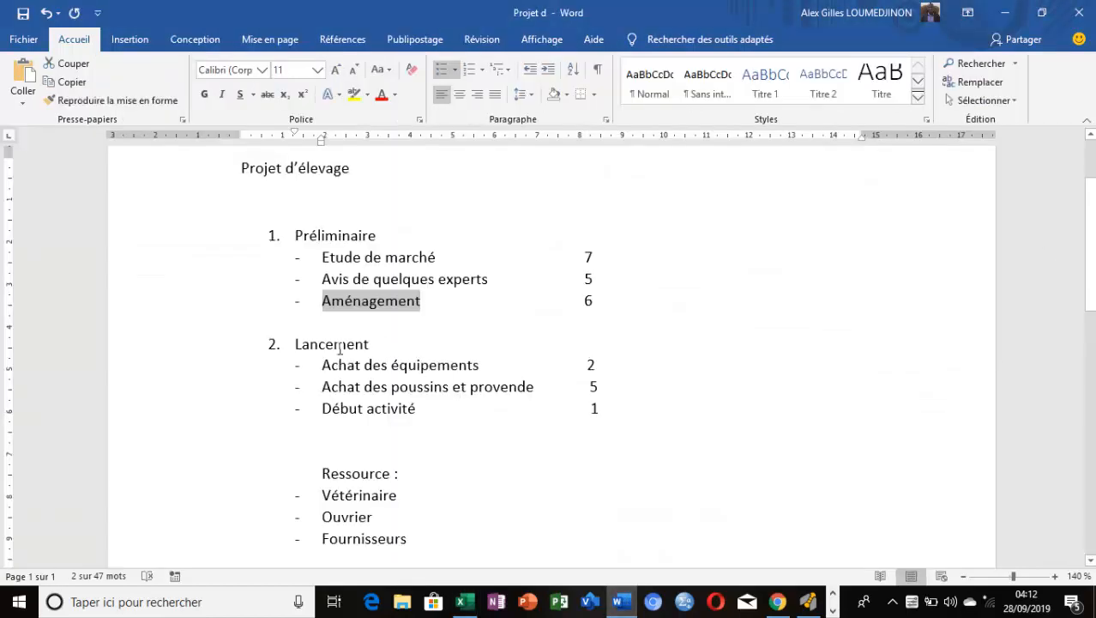
{"action": "left_click_drag", "start_coordinate": [339, 347], "coordinate": [296, 348]}
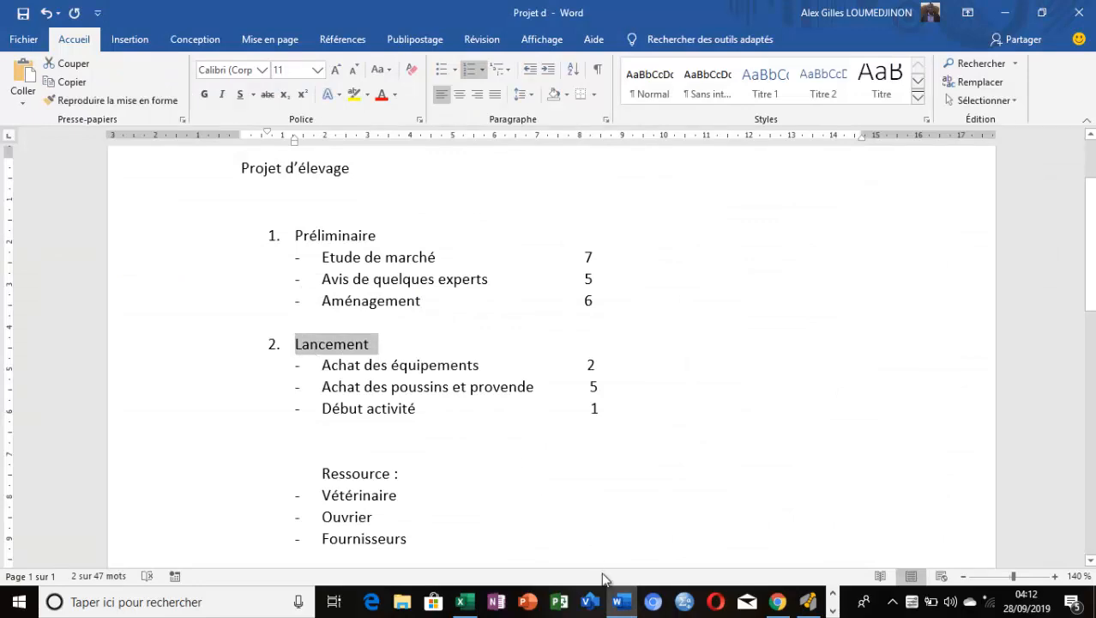
{"action": "left_click", "coordinate": [623, 603]}
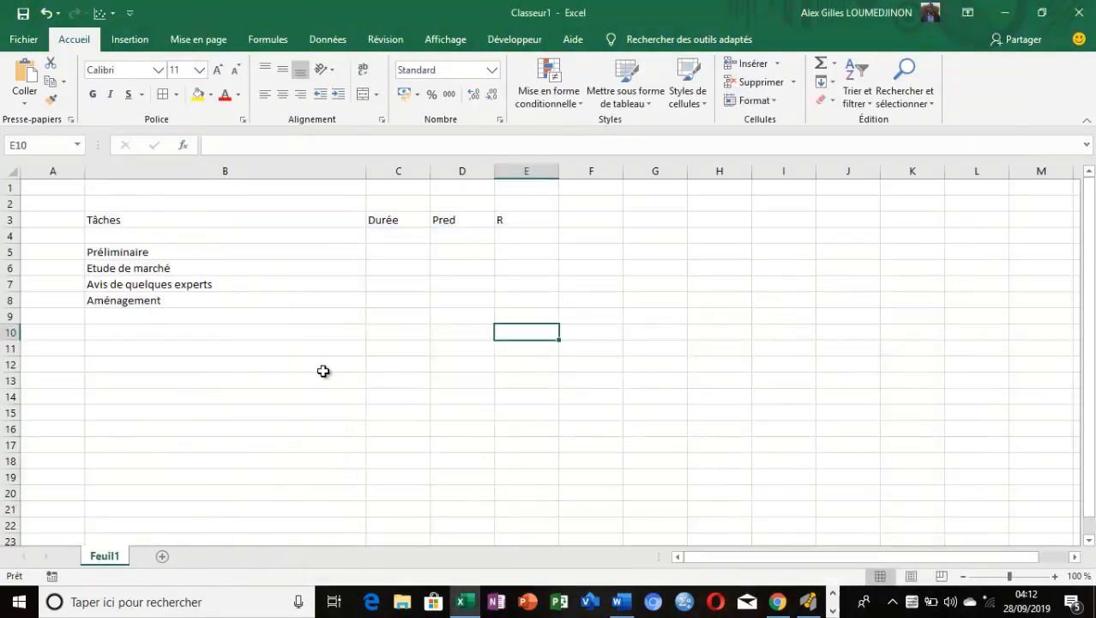
{"action": "left_click", "coordinate": [181, 334]}
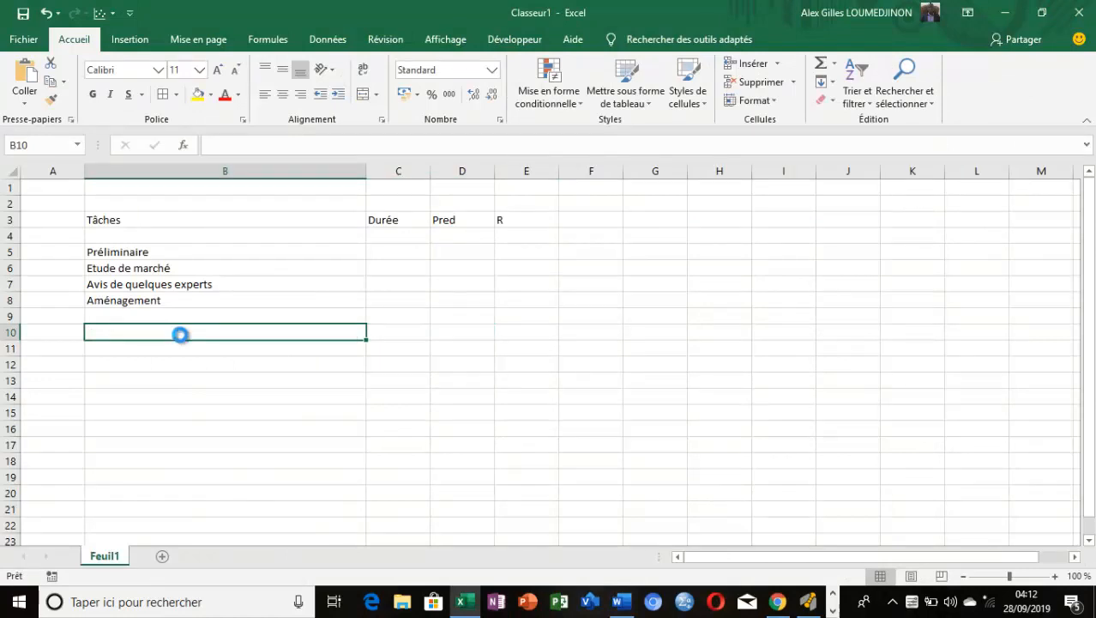
{"action": "type", "text": "1.\tLancement"}
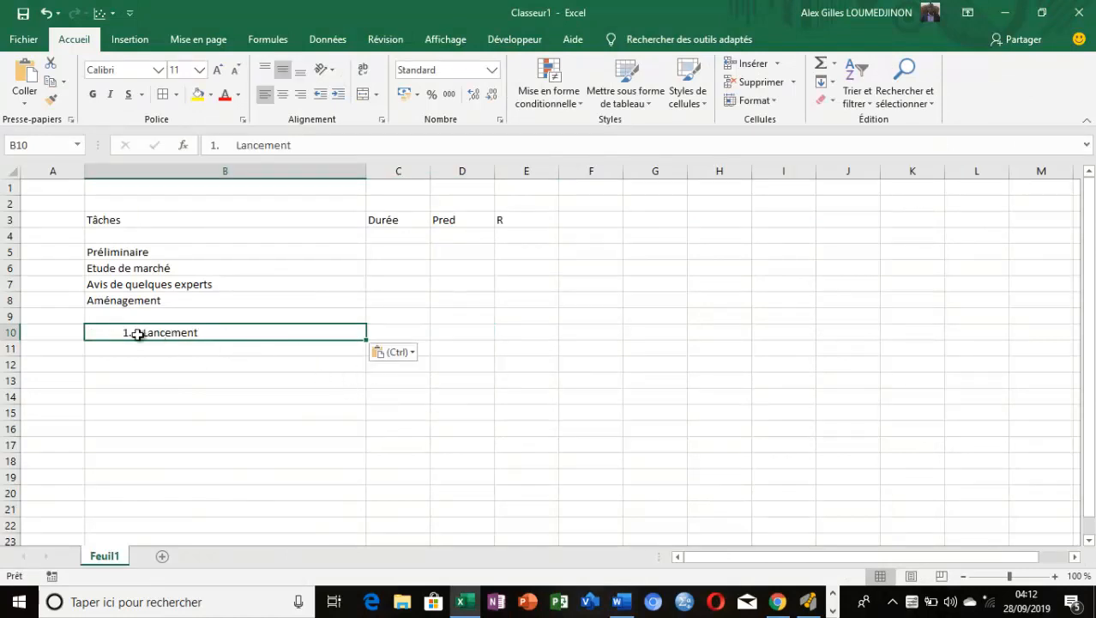
Remove the list number and the extra spacing before "Lancement" in cell B10
{"action": "double_click", "coordinate": [139, 334]}
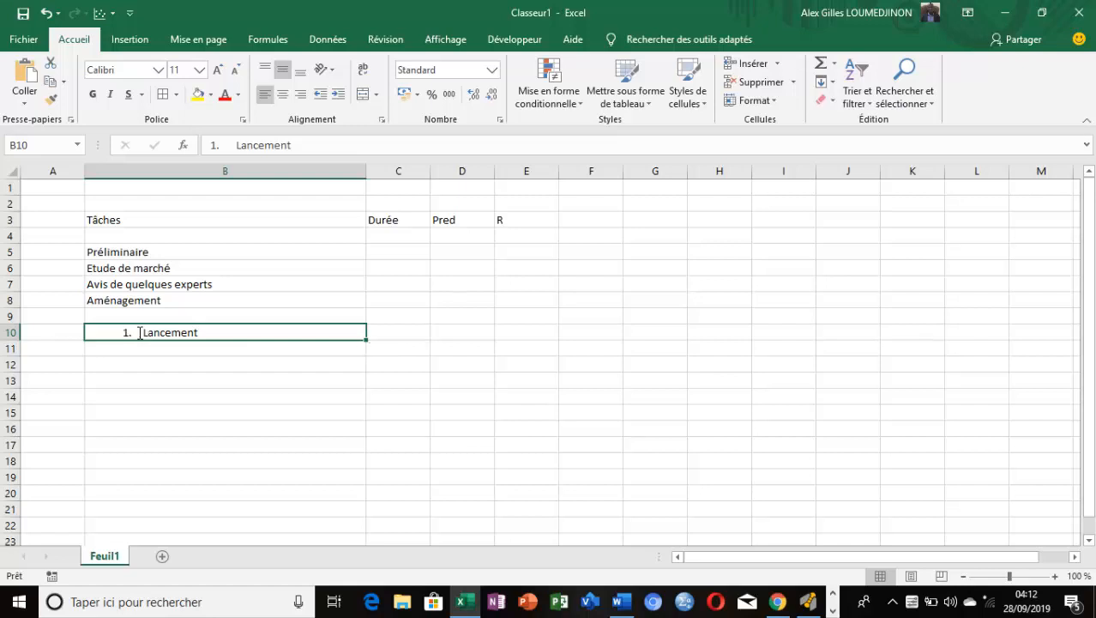
{"action": "key", "text": "BackSpace"}
{"action": "key", "text": "BackSpace"}
{"action": "key", "text": "BackSpace"}
{"action": "key", "text": "BackSpace"}
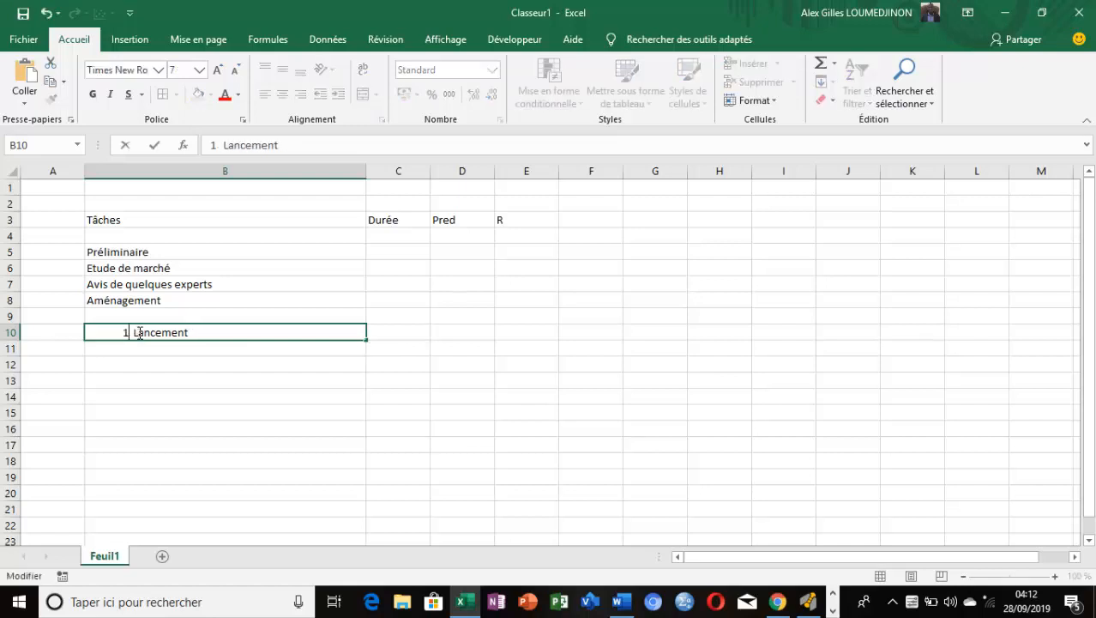
{"action": "left_click", "coordinate": [293, 385]}
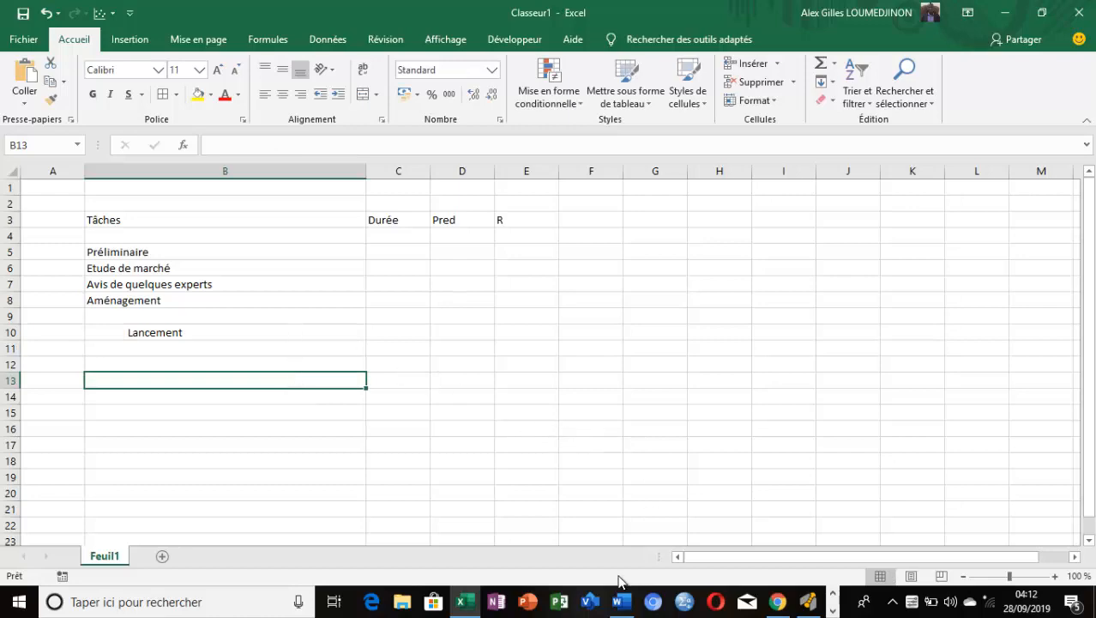
Copy the task "Achat des équipements" from the Word document into cell B11 of the Excel sheet
{"action": "left_click", "coordinate": [623, 605]}
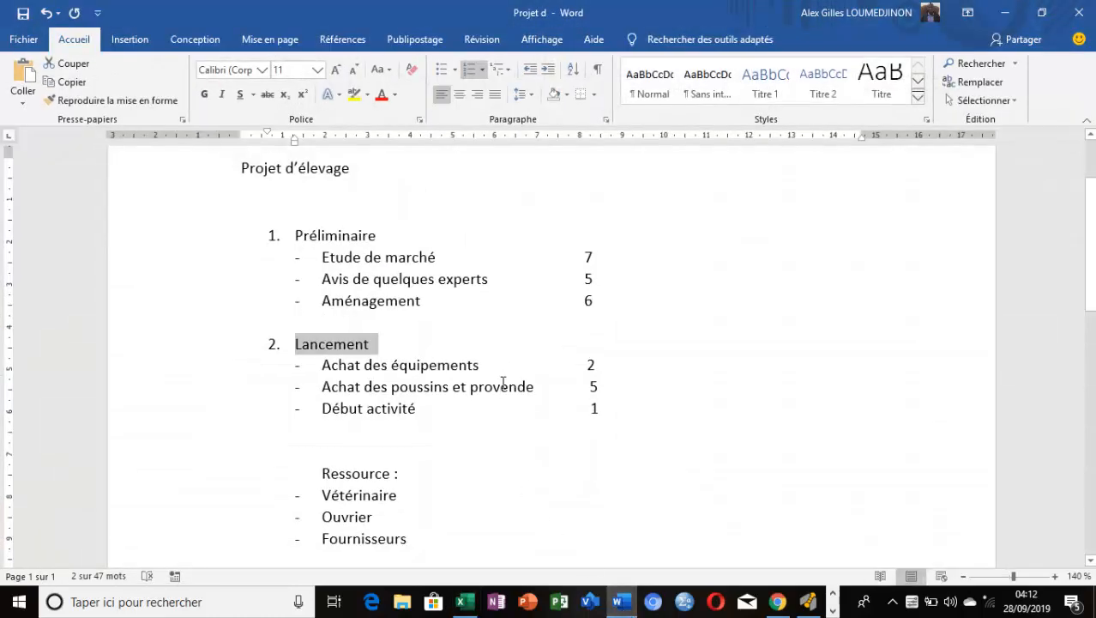
{"action": "left_click", "coordinate": [489, 368]}
{"action": "left_click_drag", "start_coordinate": [489, 368], "coordinate": [327, 367]}
{"action": "key", "text": "ctrl+c"}
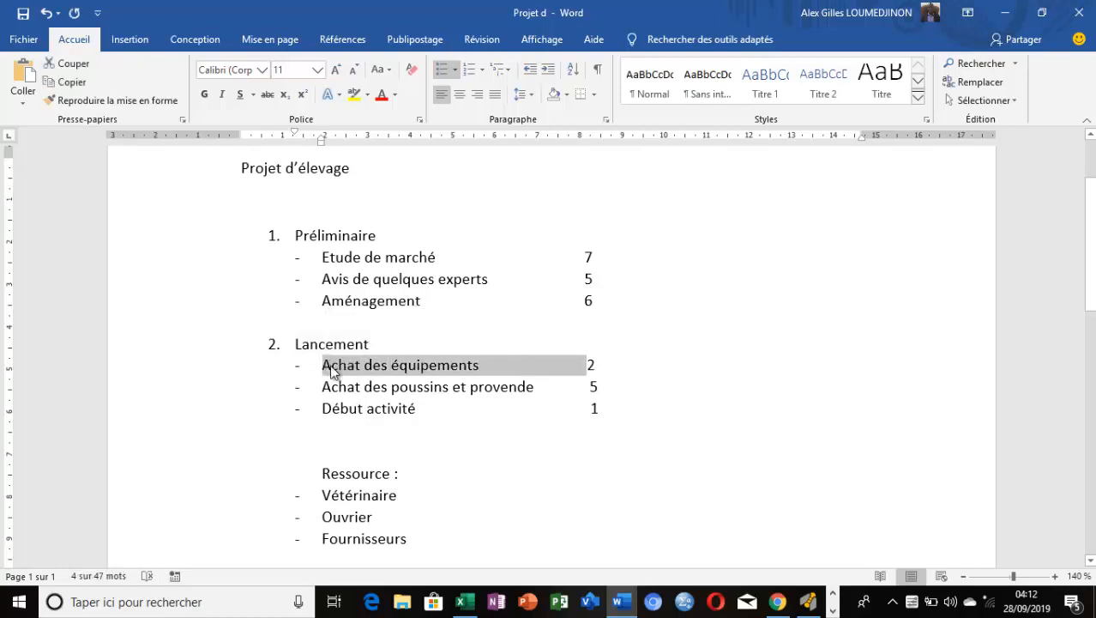
{"action": "left_click", "coordinate": [624, 603]}
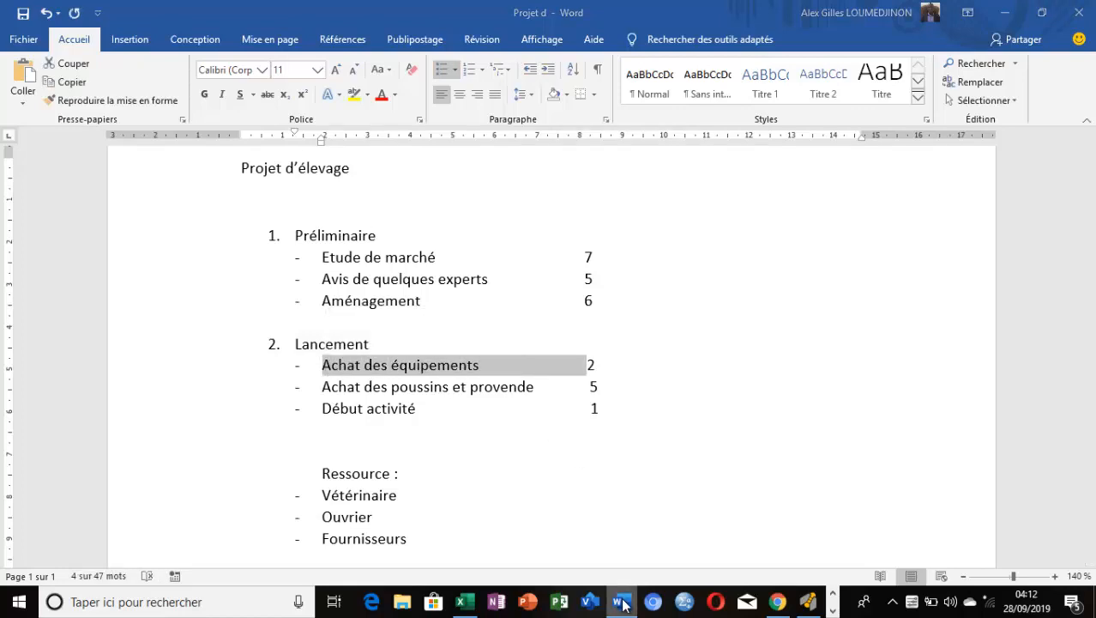
{"action": "left_click", "coordinate": [178, 347]}
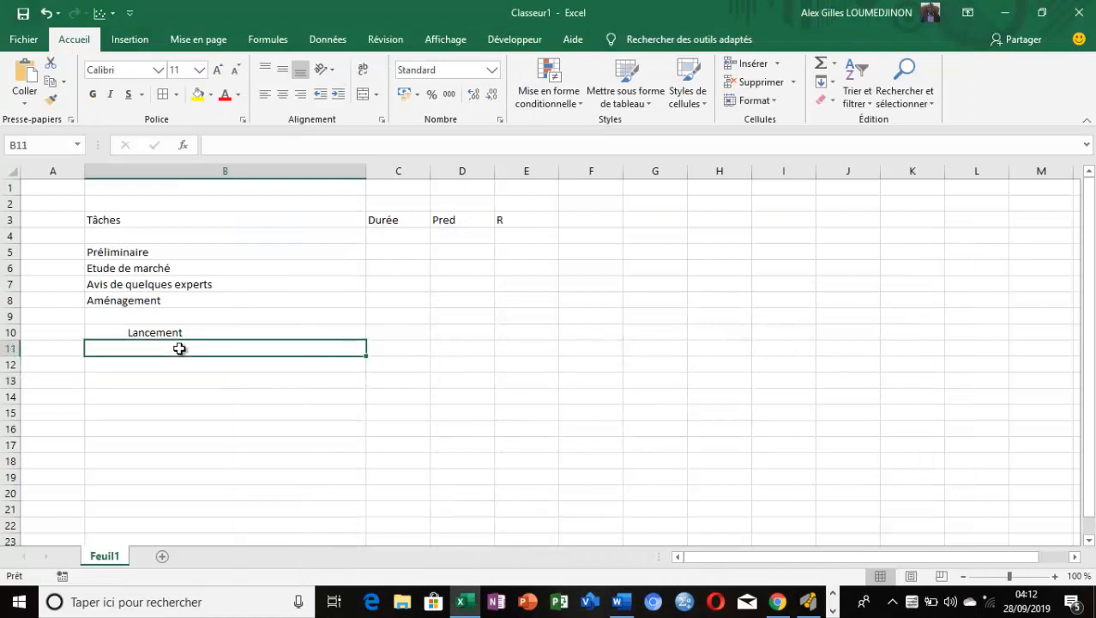
{"action": "key", "text": "ctrl+v"}
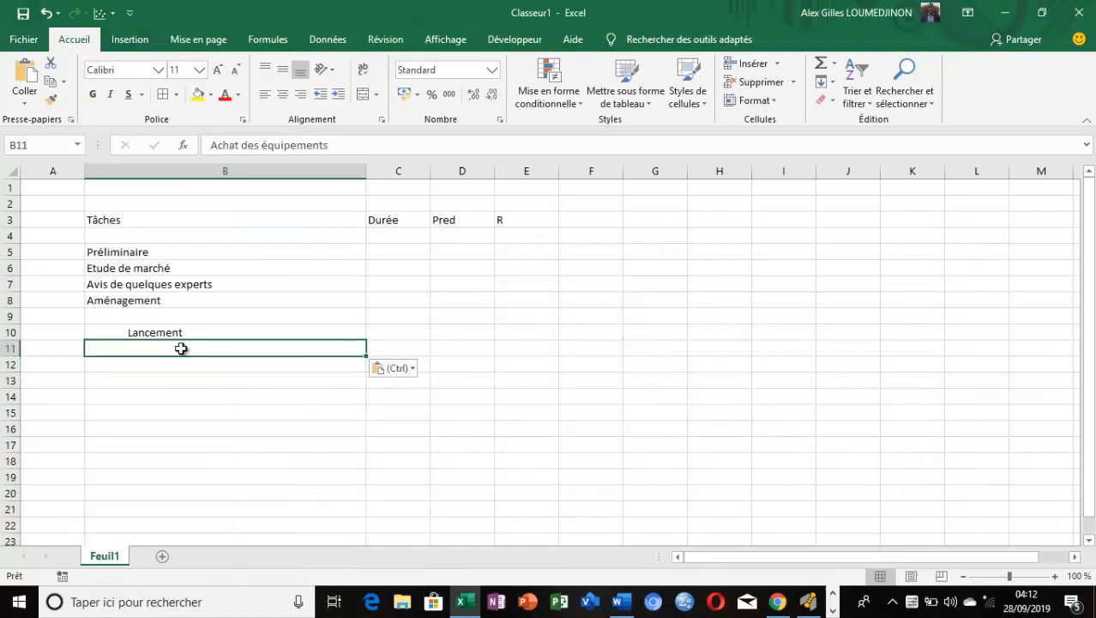
Copy the task "Achat des poussins et provende" from the Word document into cell B12 of the Excel sheet
{"action": "left_click", "coordinate": [620, 605]}
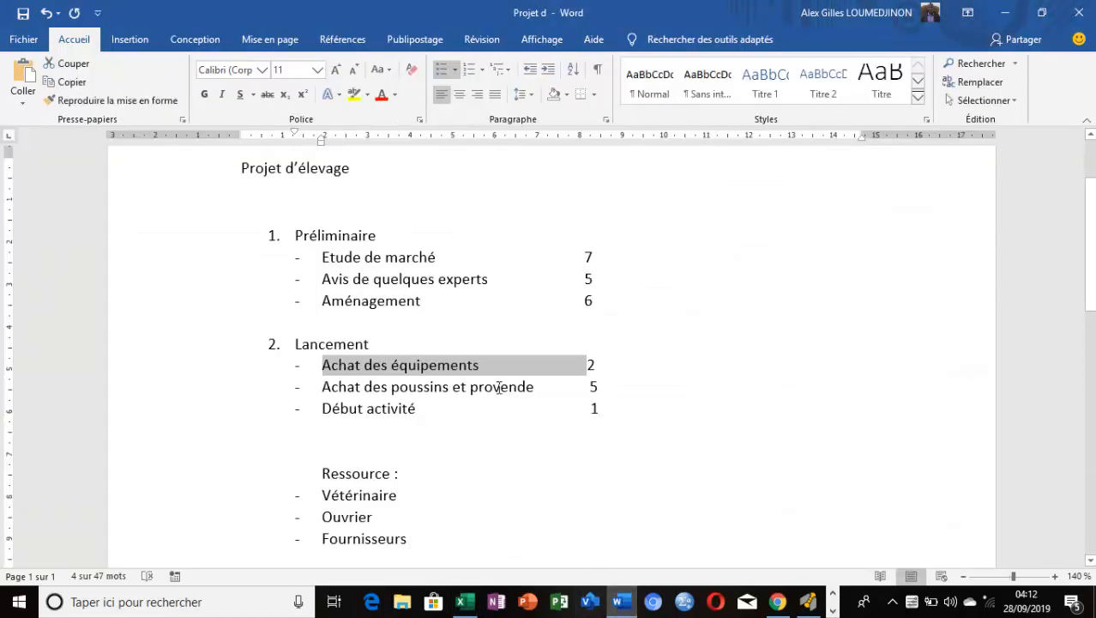
{"action": "left_click_drag", "start_coordinate": [518, 386], "coordinate": [326, 385]}
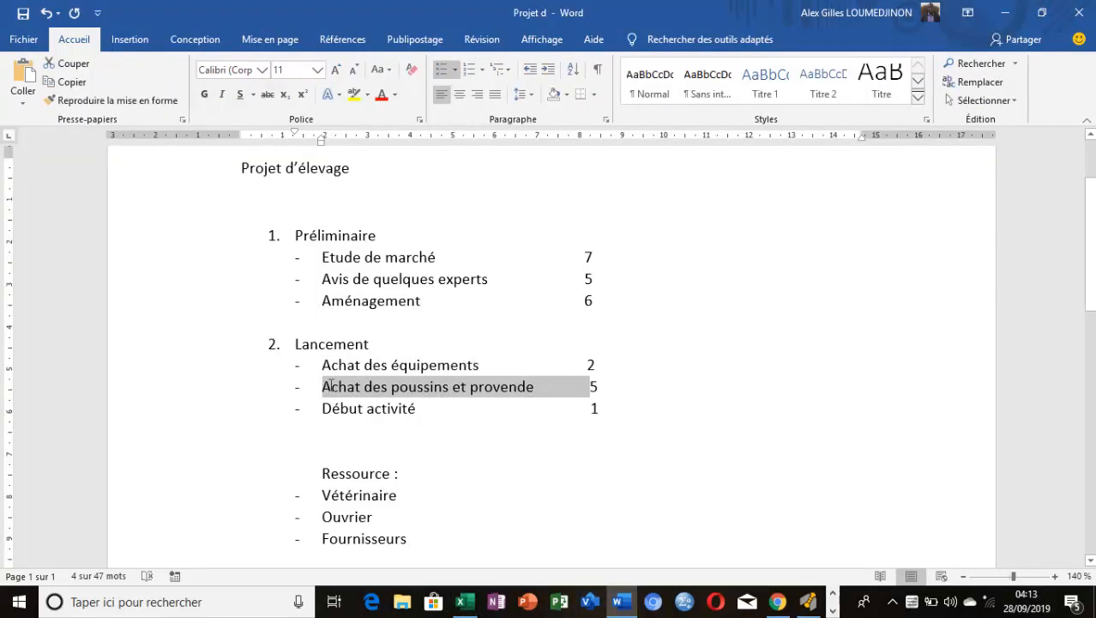
{"action": "left_click", "coordinate": [611, 606]}
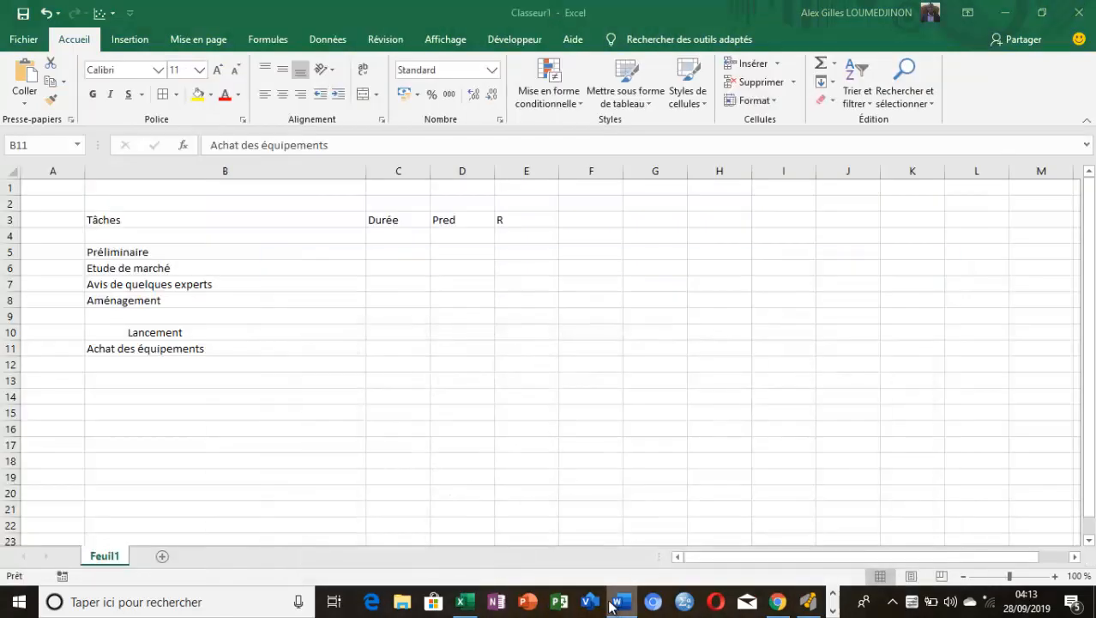
{"action": "left_click", "coordinate": [183, 371]}
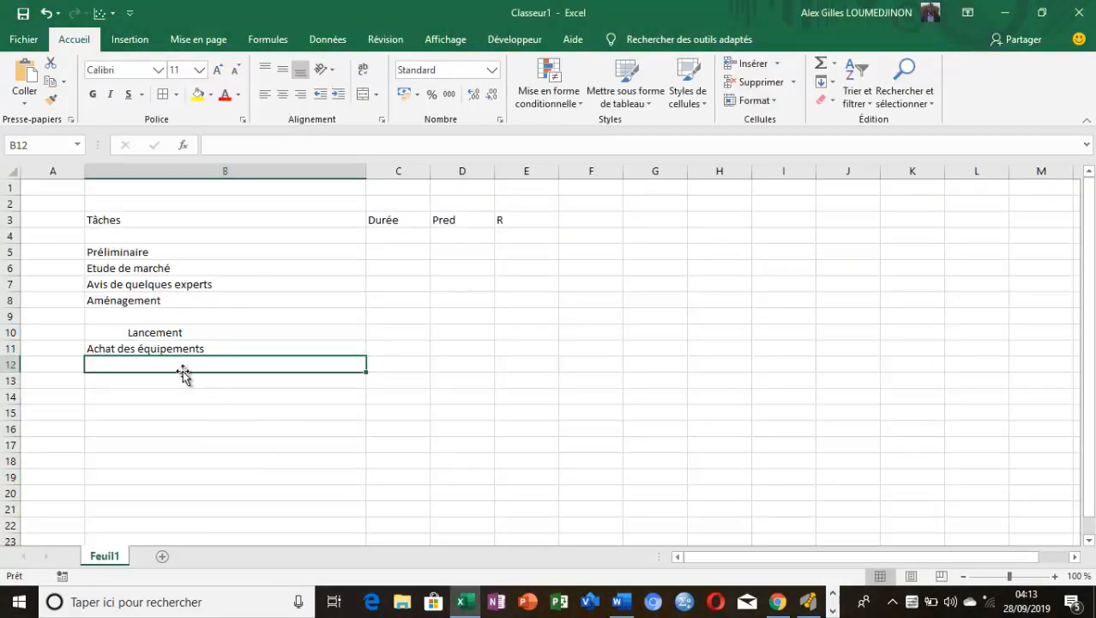
{"action": "key", "text": "ctrl+v"}
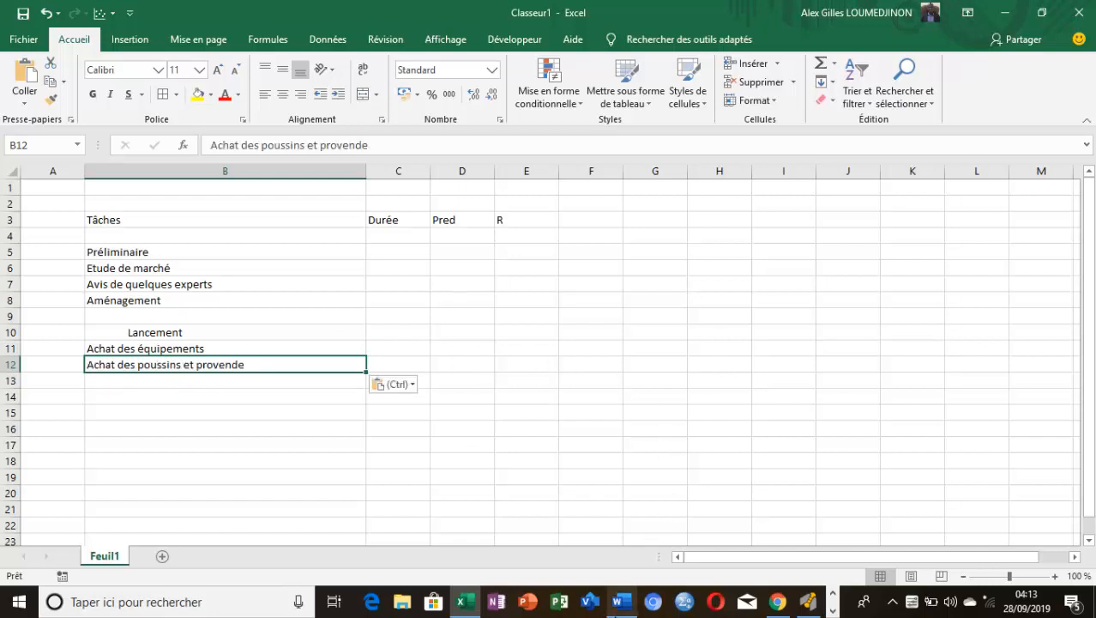
Copy the task "Début activité" from the Word document into cell B13 of the Excel sheet
{"action": "left_click", "coordinate": [620, 602]}
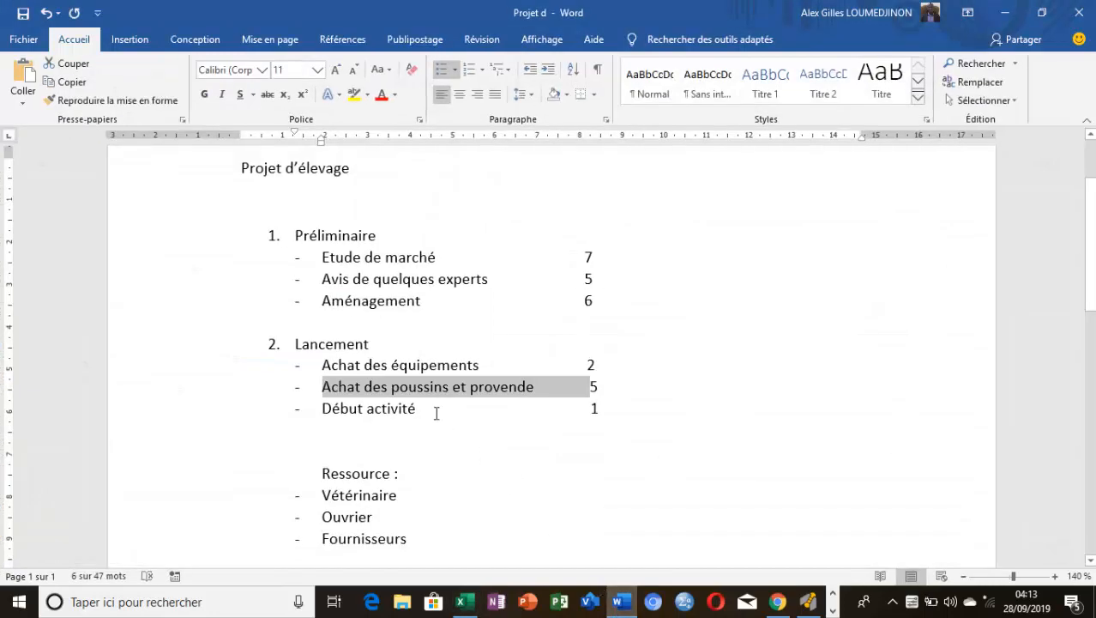
{"action": "left_click_drag", "start_coordinate": [410, 409], "coordinate": [321, 409]}
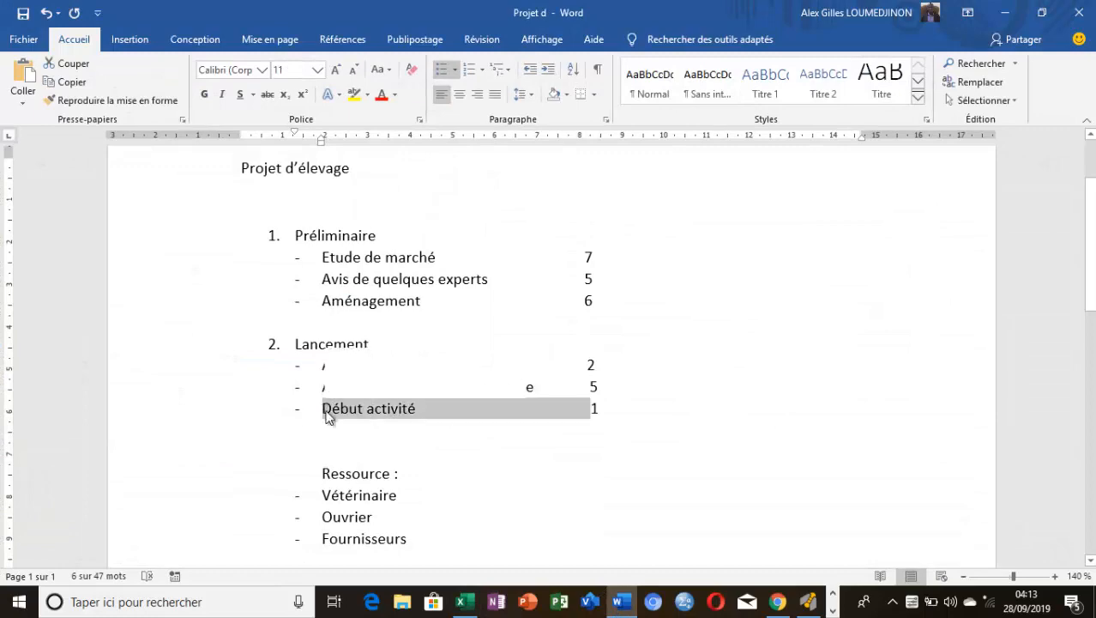
{"action": "left_click", "coordinate": [621, 601]}
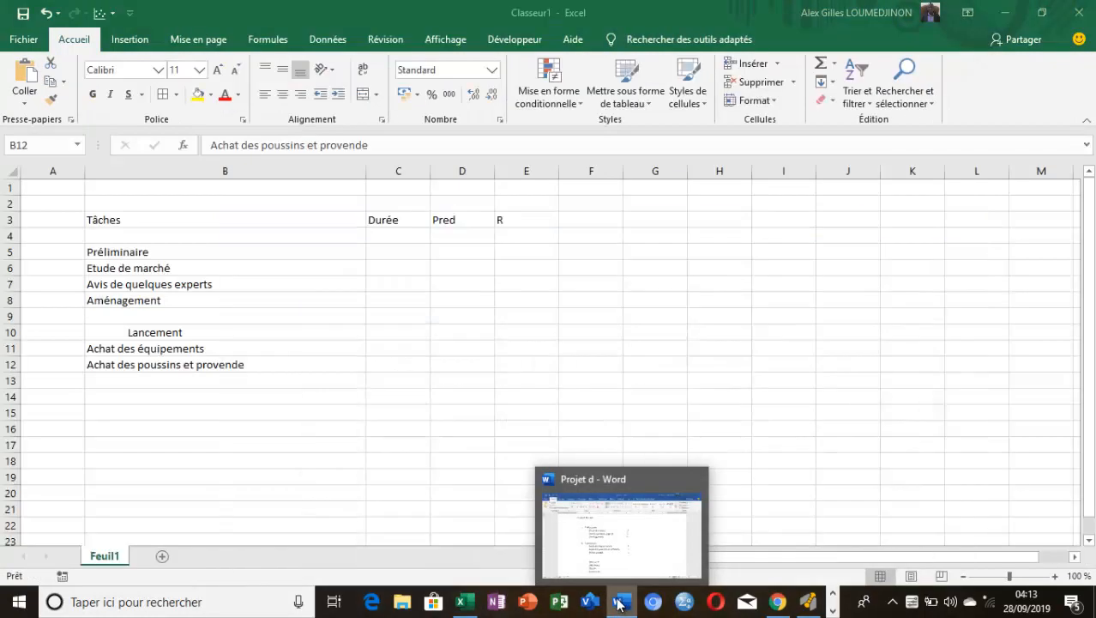
{"action": "left_click", "coordinate": [232, 383]}
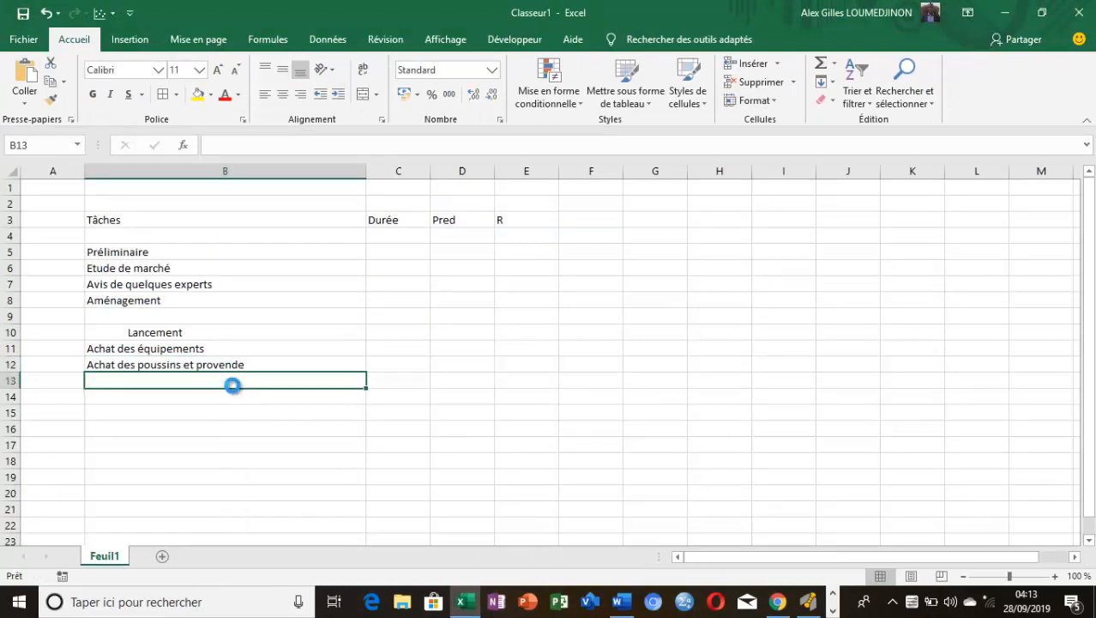
{"action": "key", "text": "ctrl+v"}
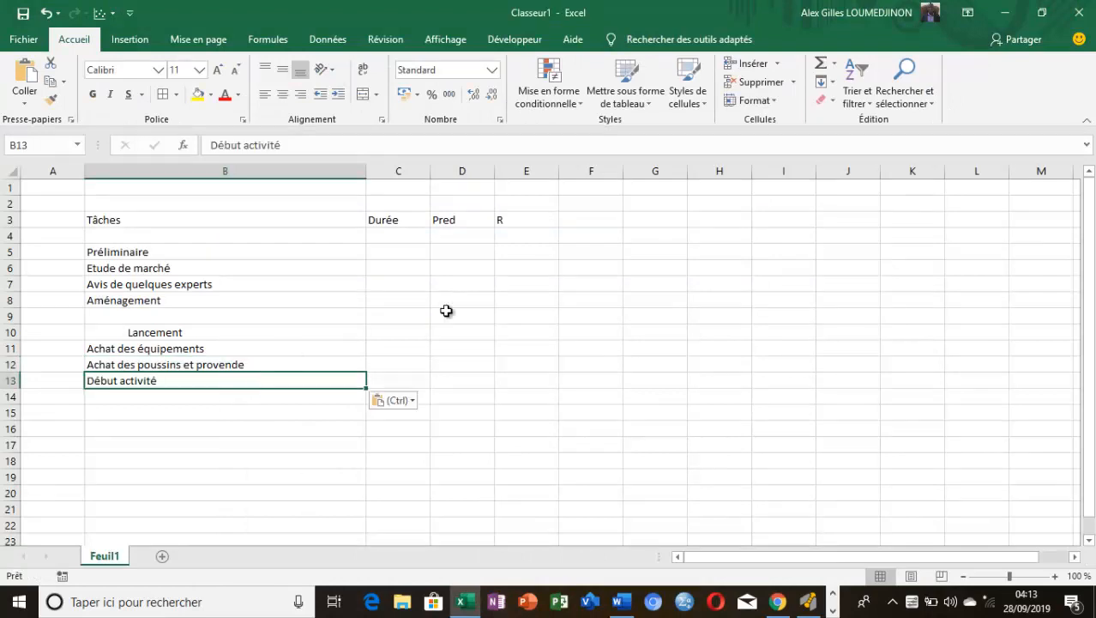
{"action": "left_click", "coordinate": [555, 311]}
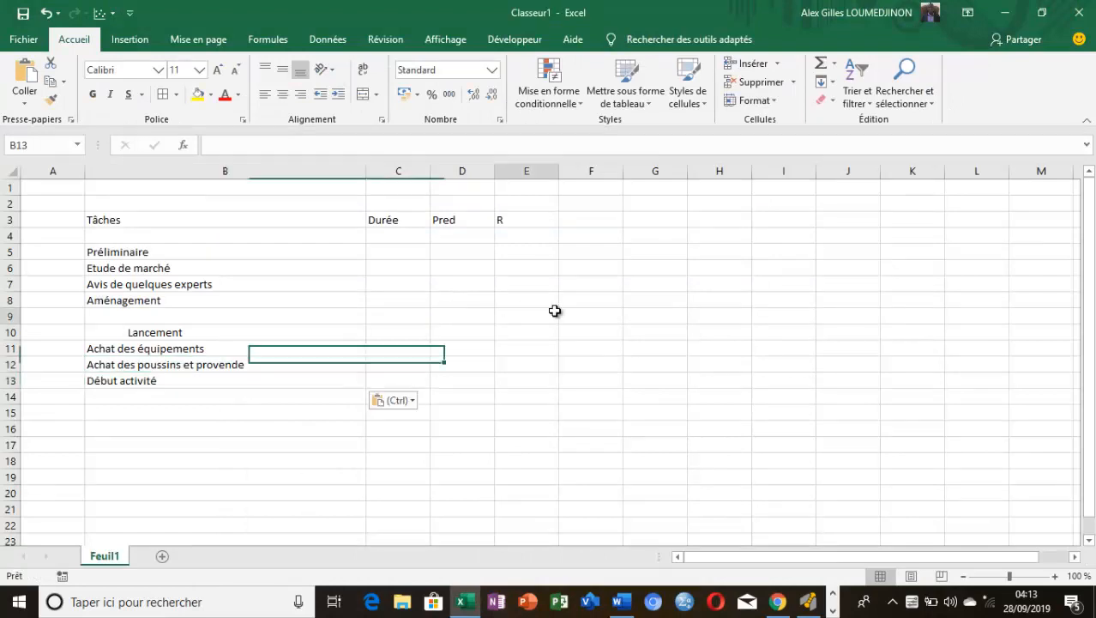
Turn off the explicit left alignment of "Lancement" in cell B10 to remove its indent
{"action": "left_click", "coordinate": [247, 343]}
{"action": "left_click", "coordinate": [244, 331]}
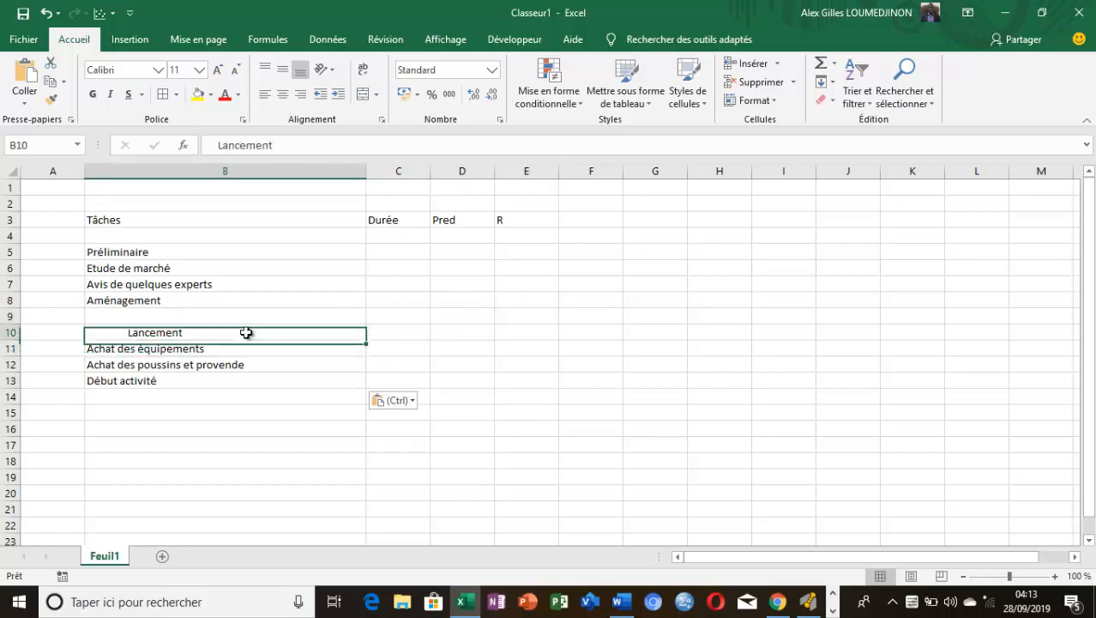
{"action": "left_click", "coordinate": [262, 96]}
{"action": "left_click", "coordinate": [275, 447]}
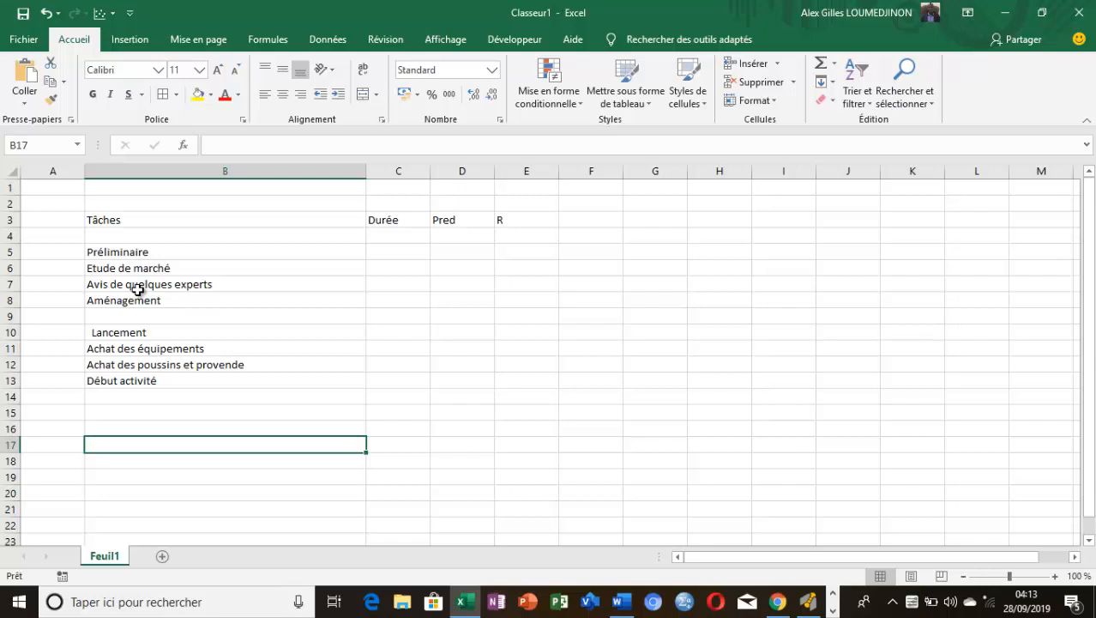
Make the headings "Préliminaire" in B5 and "Lancement" in B10 bold
{"action": "left_click", "coordinate": [122, 251]}
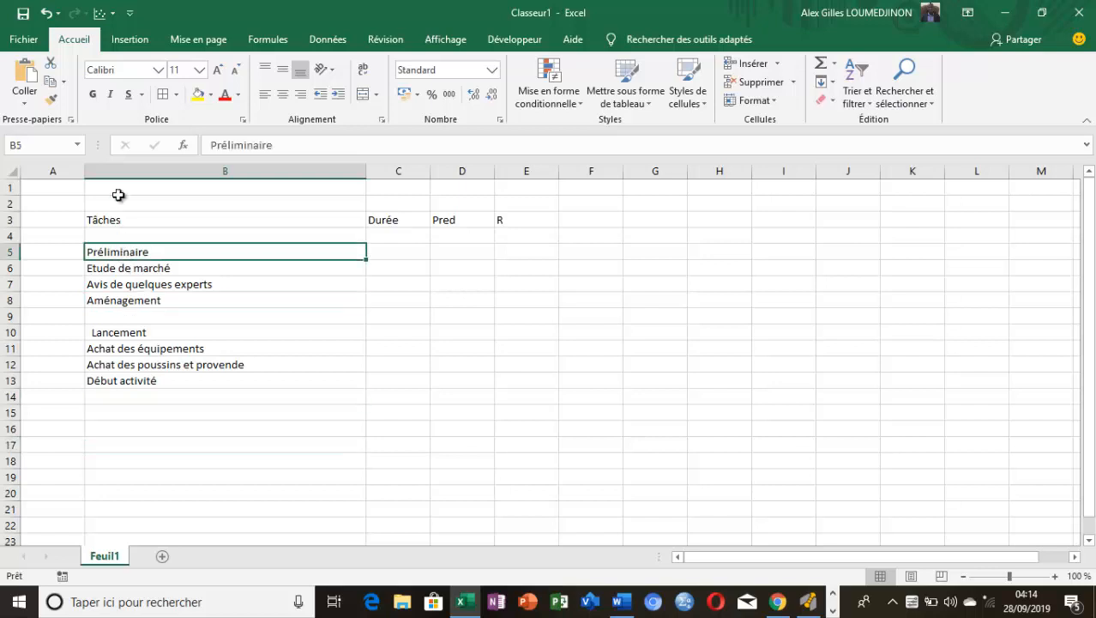
{"action": "left_click", "coordinate": [96, 98]}
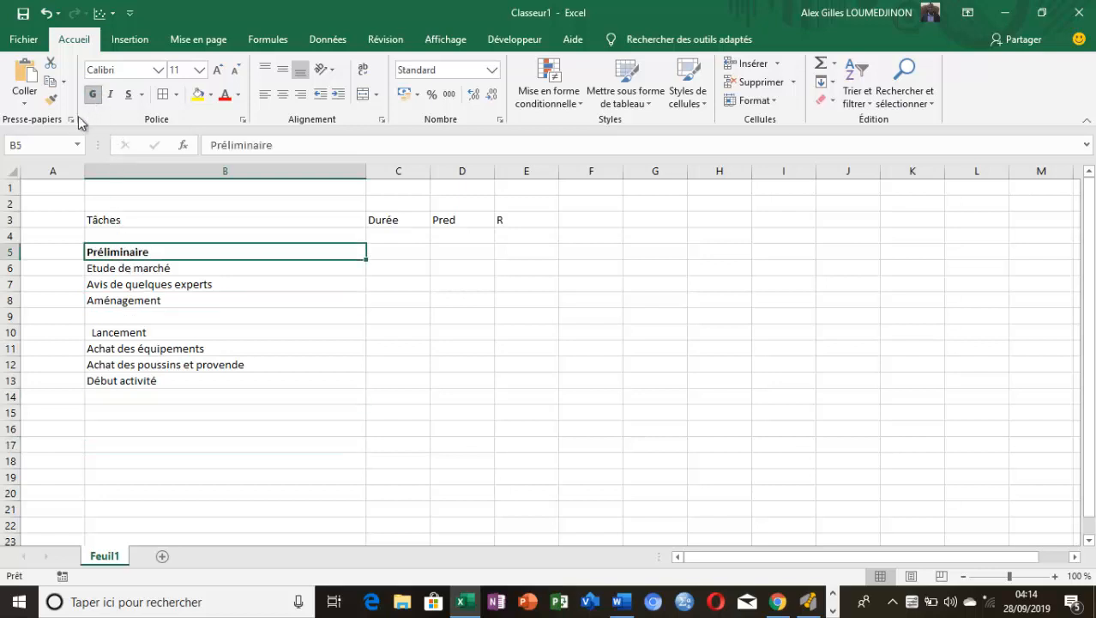
{"action": "left_click", "coordinate": [118, 334]}
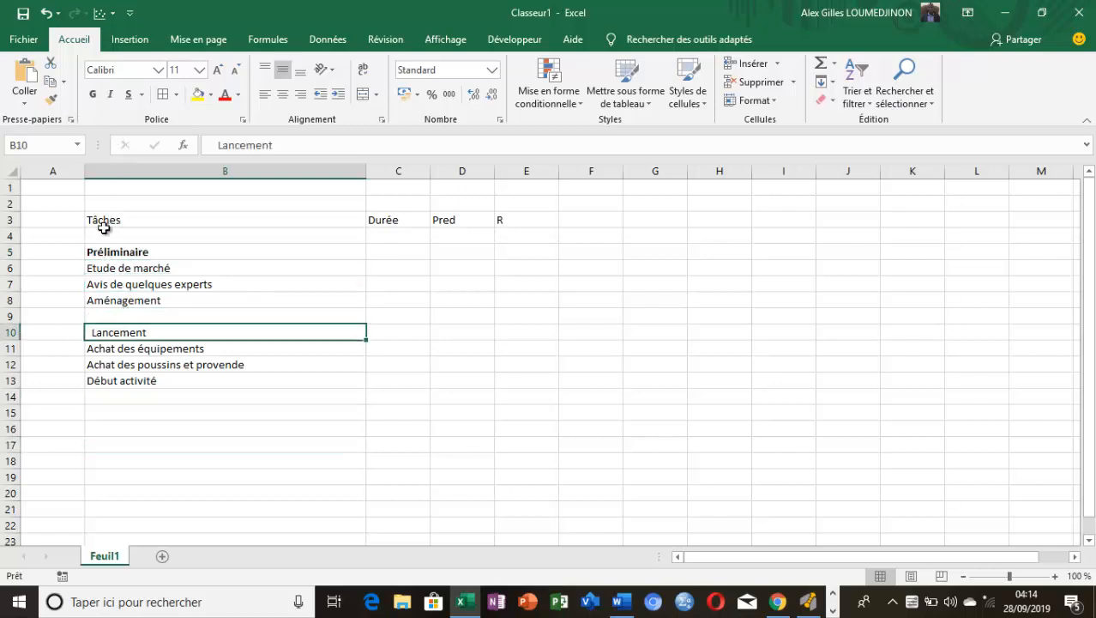
{"action": "left_click", "coordinate": [96, 95]}
{"action": "left_click", "coordinate": [257, 396]}
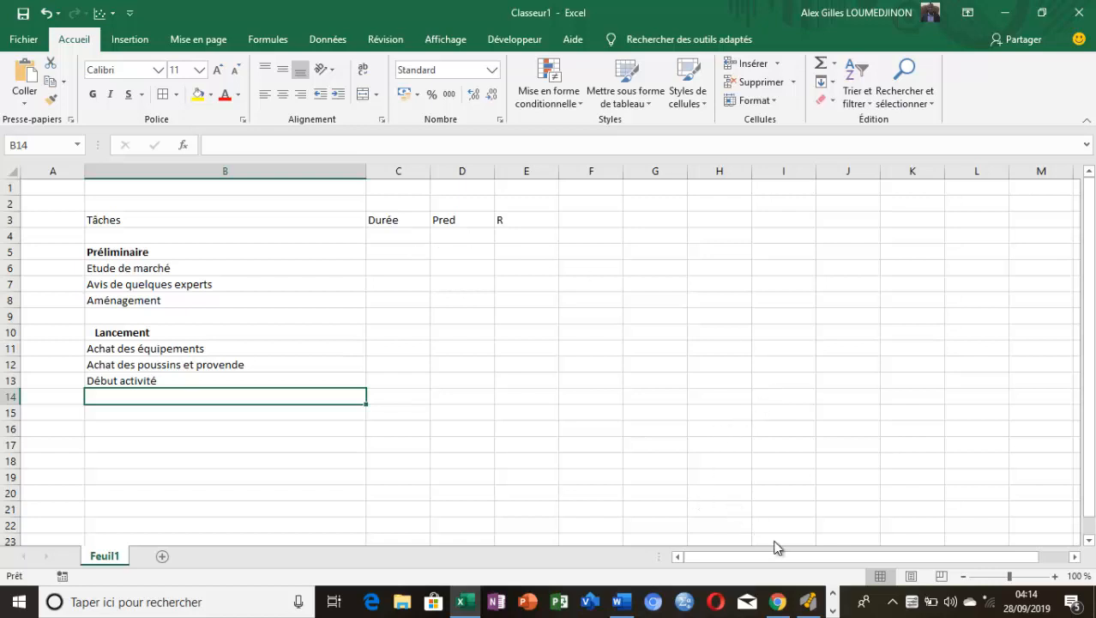
Enter the durations 7, 5 and 6 from the Word document for the three Préliminaire tasks in cells C6 to C8
{"action": "left_click", "coordinate": [621, 601]}
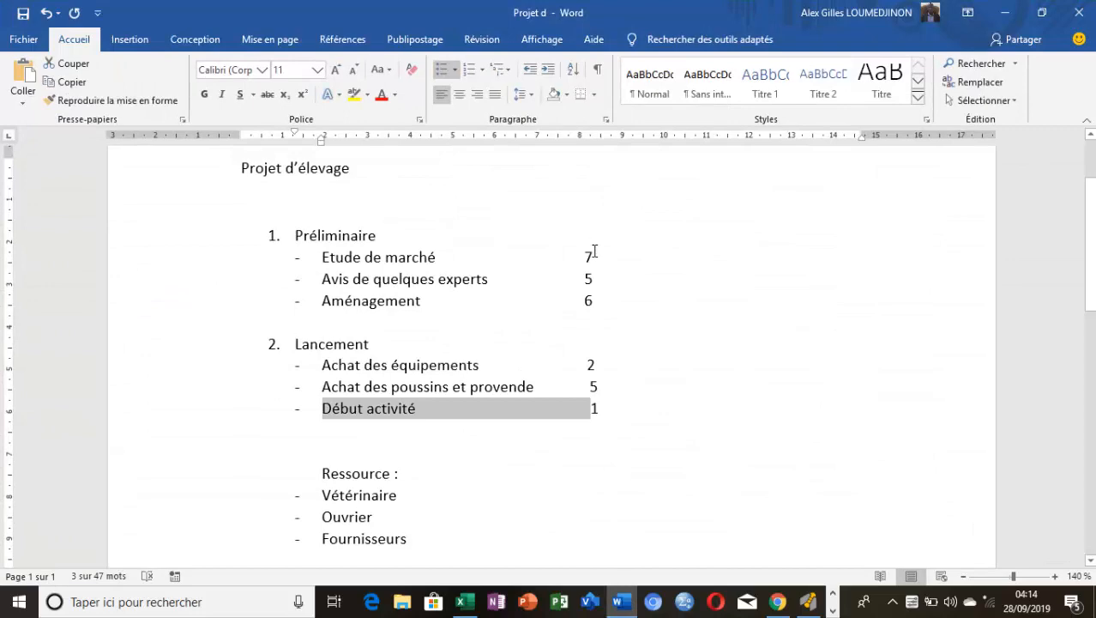
{"action": "left_click", "coordinate": [626, 605]}
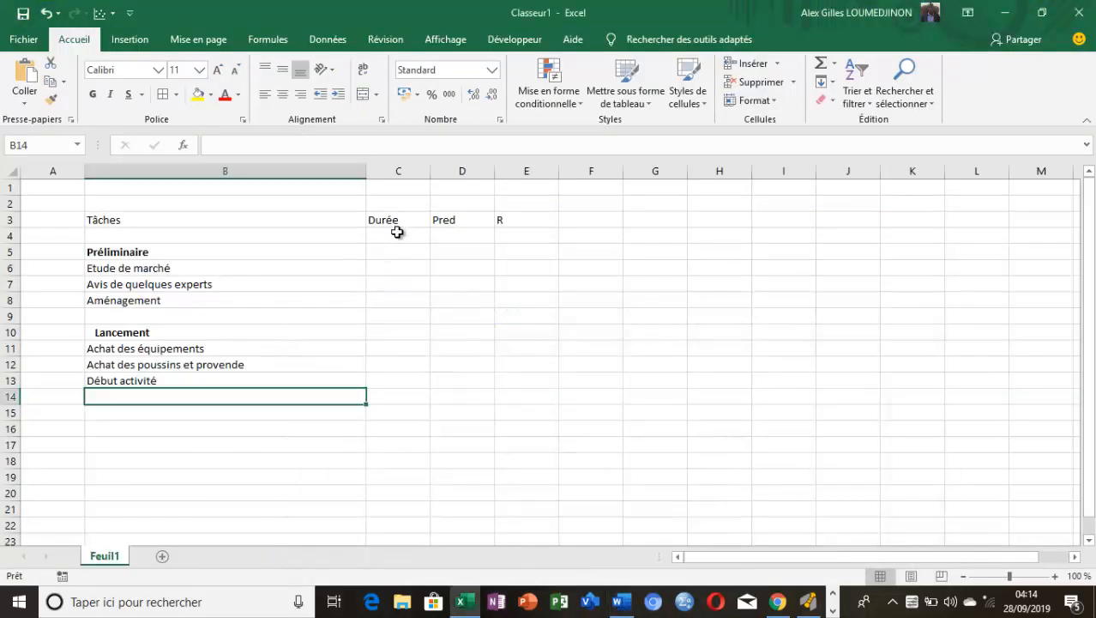
{"action": "left_click", "coordinate": [398, 269]}
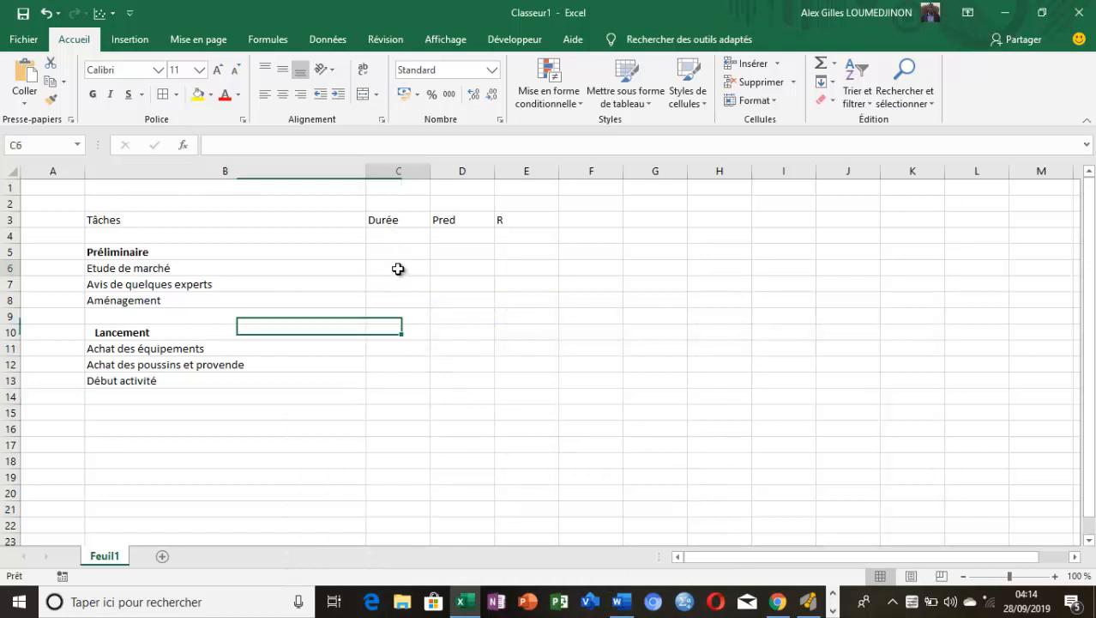
{"action": "type", "text": "7"}
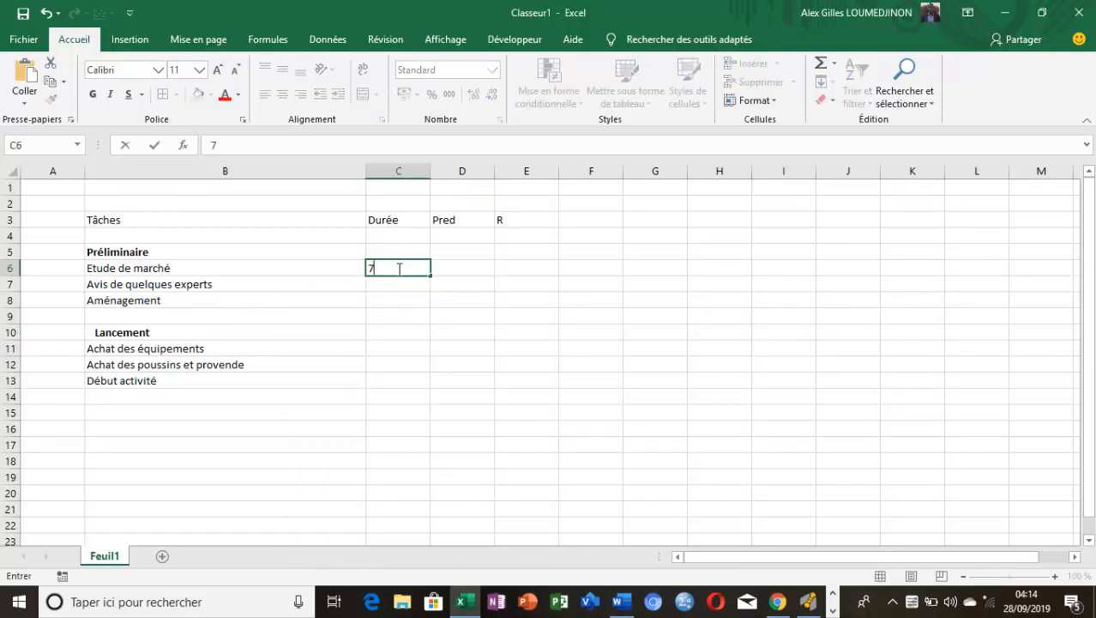
{"action": "left_click", "coordinate": [397, 288]}
{"action": "type", "text": "5"}
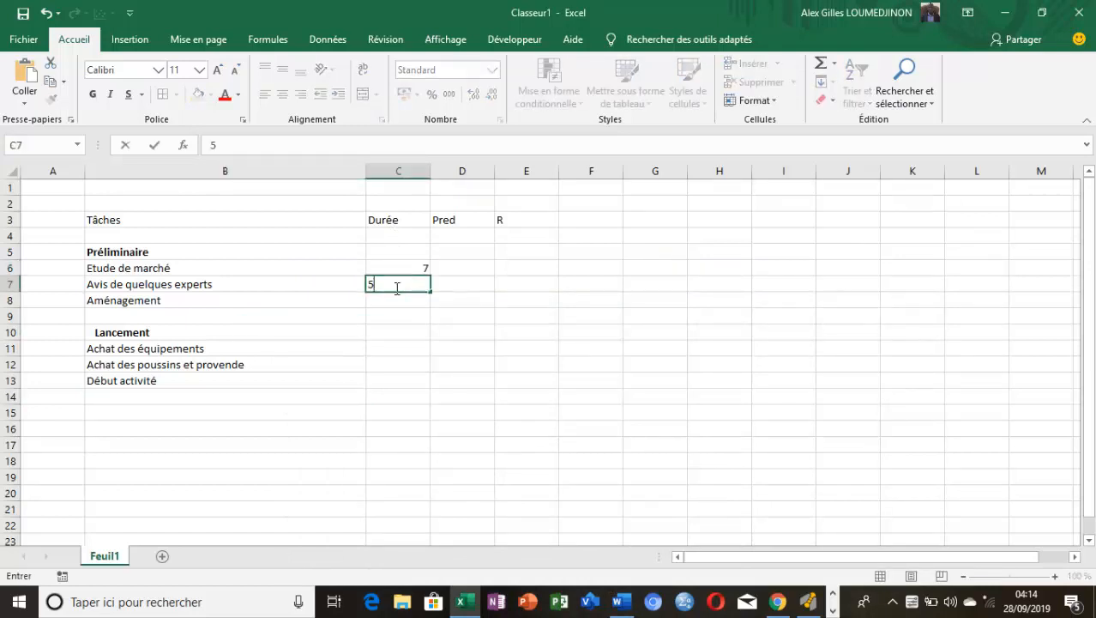
{"action": "left_click", "coordinate": [399, 304]}
{"action": "type", "text": "6"}
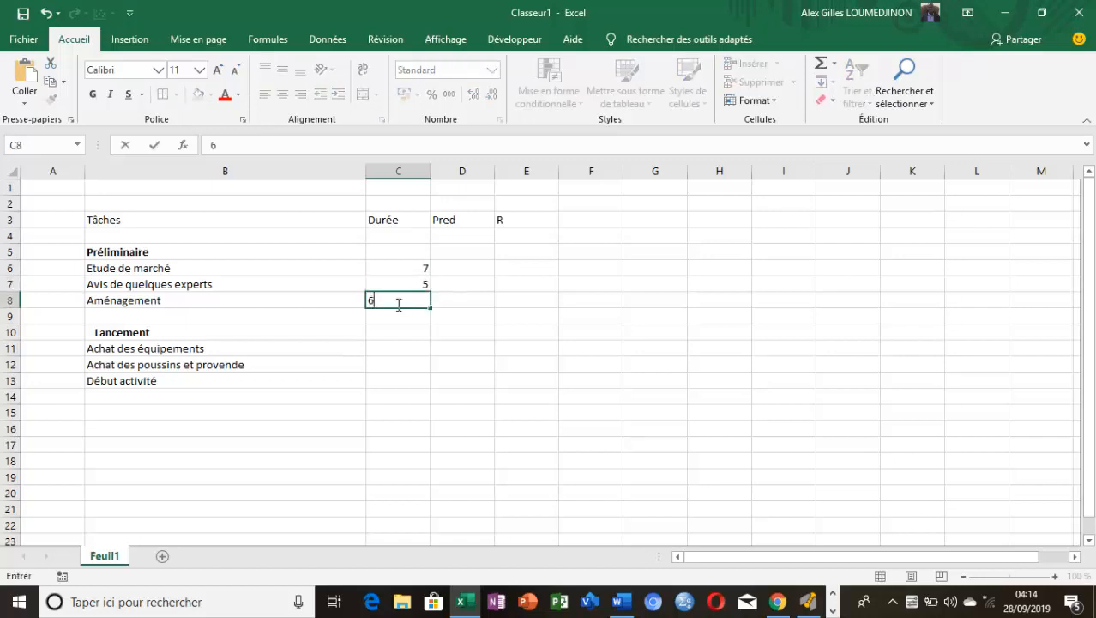
Centre the contents of columns C to E, which hold the Durée, Pred and R headings
{"action": "left_click", "coordinate": [427, 360]}
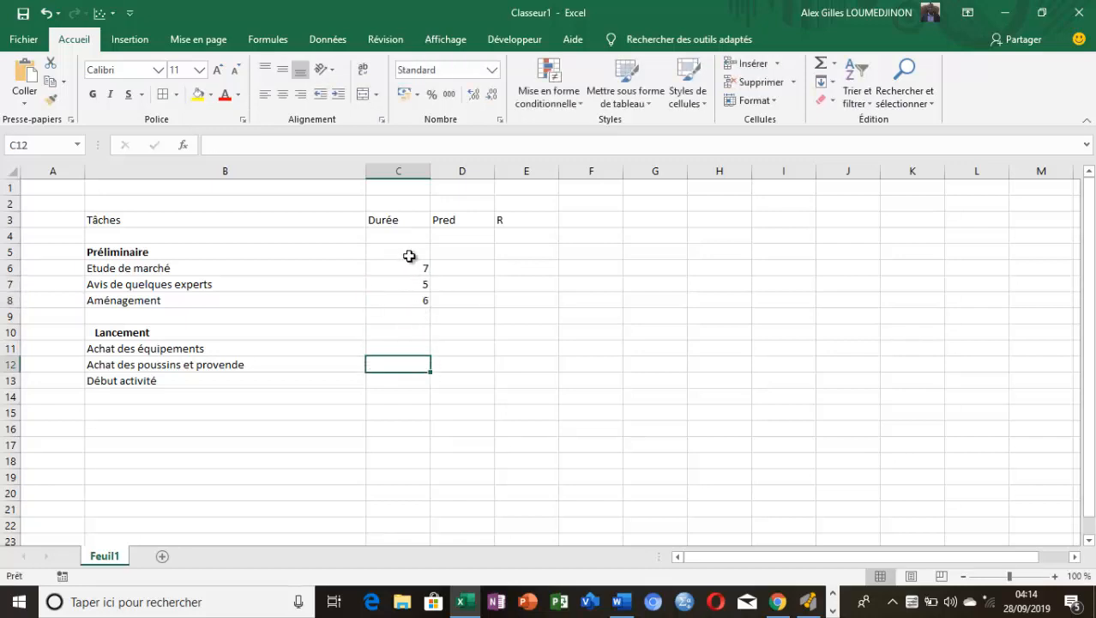
{"action": "left_click_drag", "start_coordinate": [393, 172], "coordinate": [508, 214]}
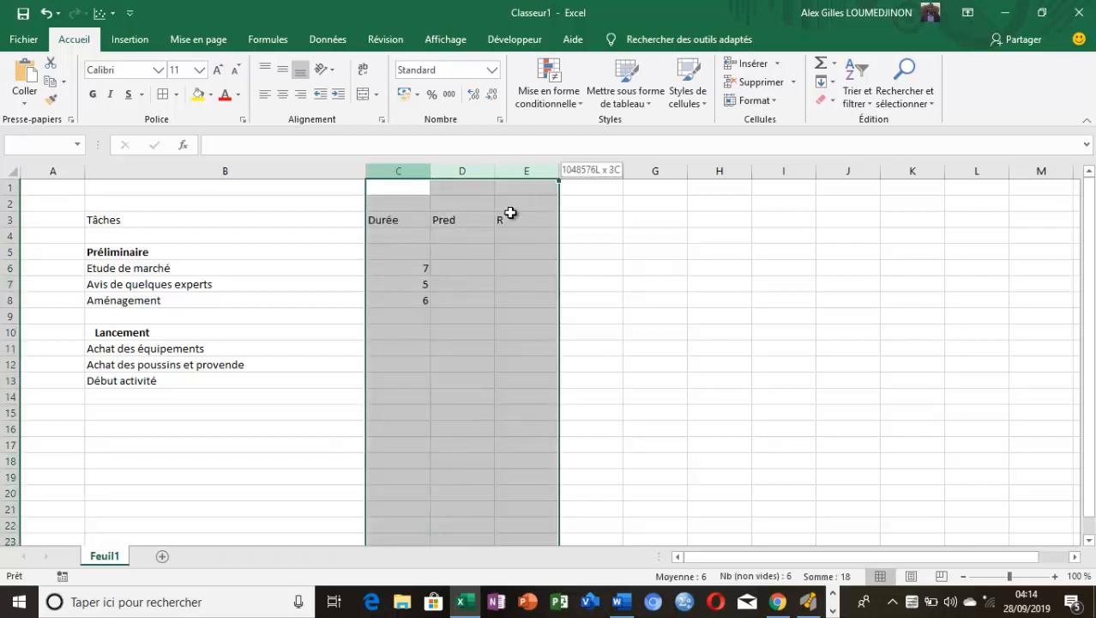
{"action": "left_click", "coordinate": [281, 95]}
{"action": "left_click", "coordinate": [661, 316]}
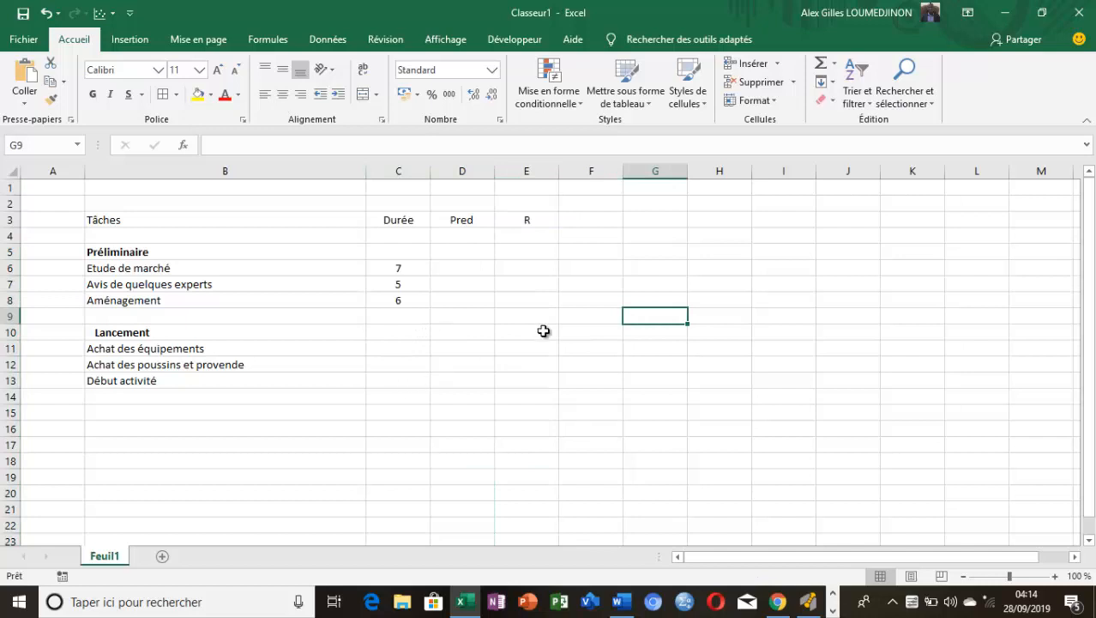
Enter the durations 2, 5 and 1 from the Word document for the three Lancement tasks in cells C11 to C13
{"action": "left_click", "coordinate": [621, 602]}
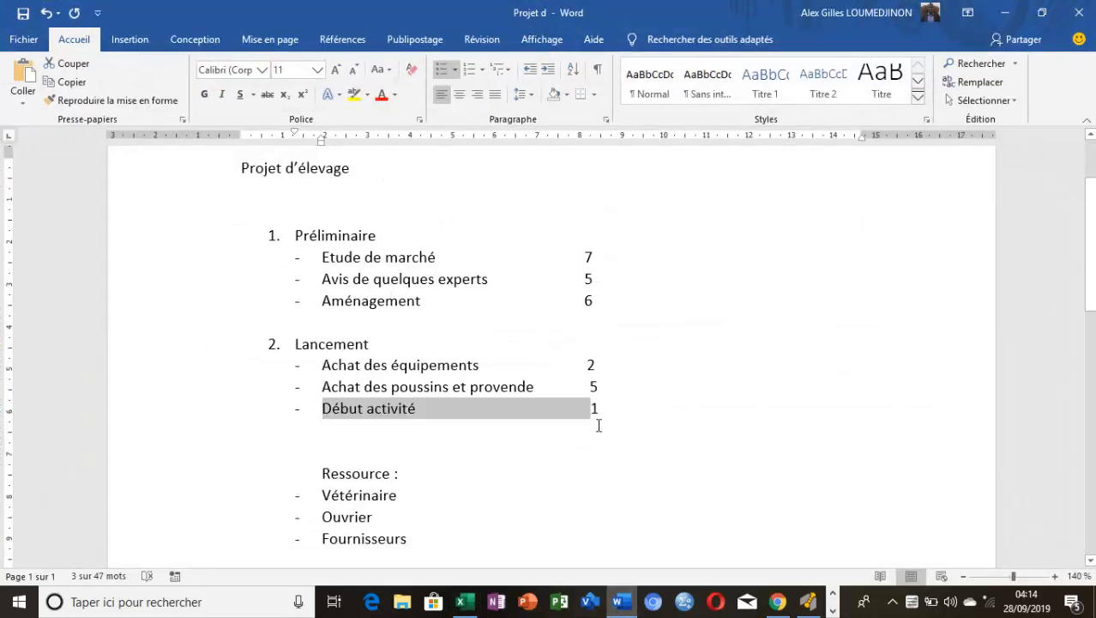
{"action": "left_click", "coordinate": [621, 602]}
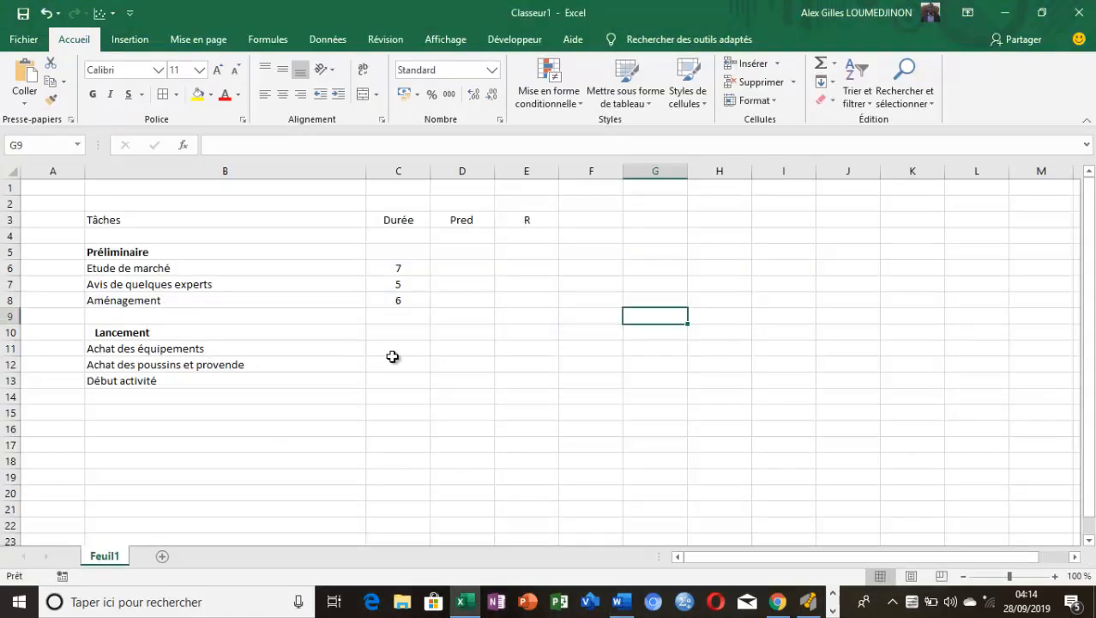
{"action": "left_click", "coordinate": [394, 348]}
{"action": "type", "text": "2"}
{"action": "key", "text": "Return"}
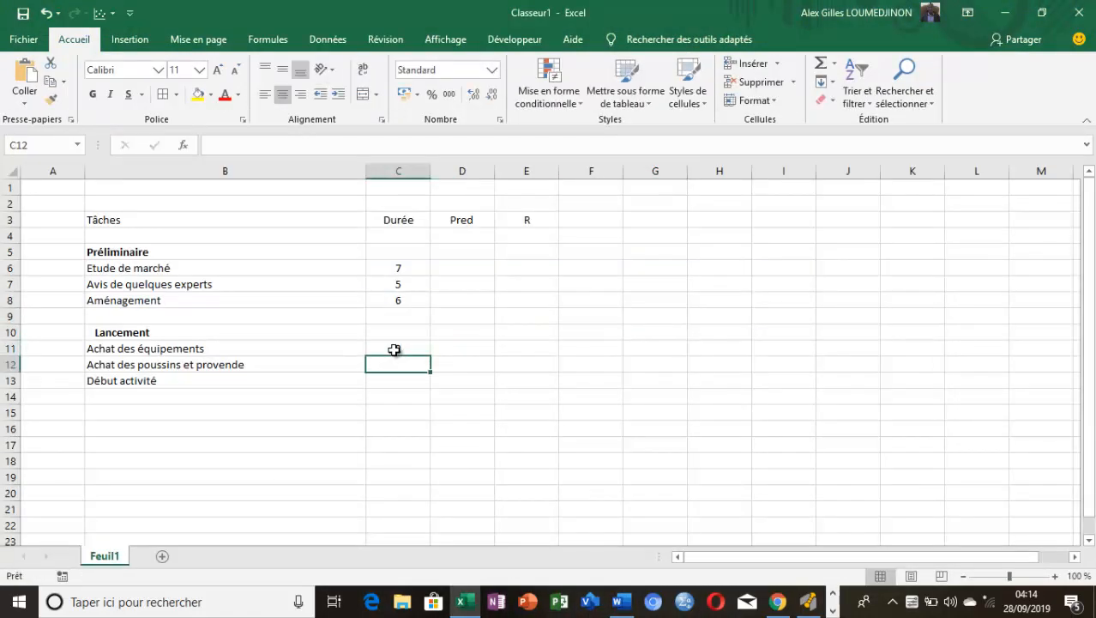
{"action": "type", "text": "5"}
{"action": "key", "text": "Return"}
{"action": "type", "text": "1"}
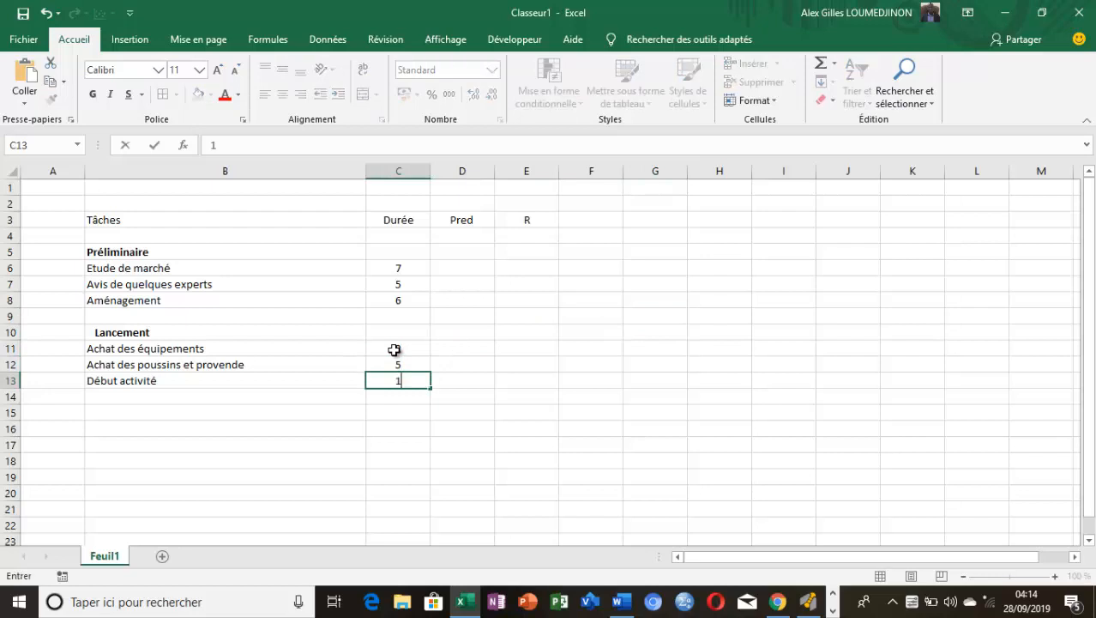
{"action": "left_click", "coordinate": [520, 383]}
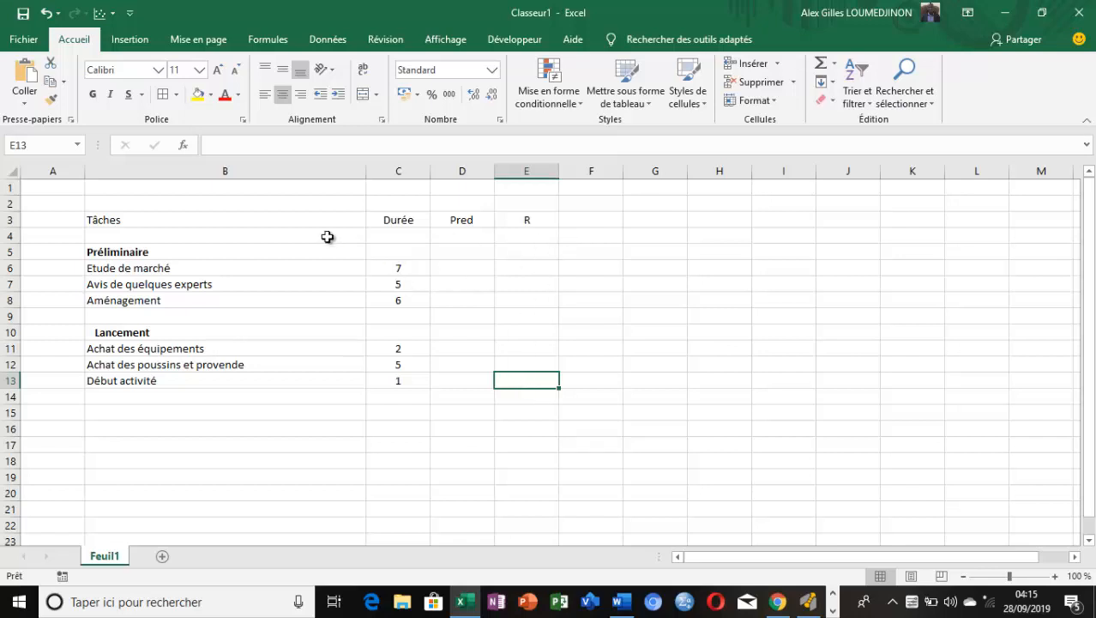
Label the three Préliminaire tasks A, B and C in cells A6 to A8
{"action": "left_click", "coordinate": [39, 271]}
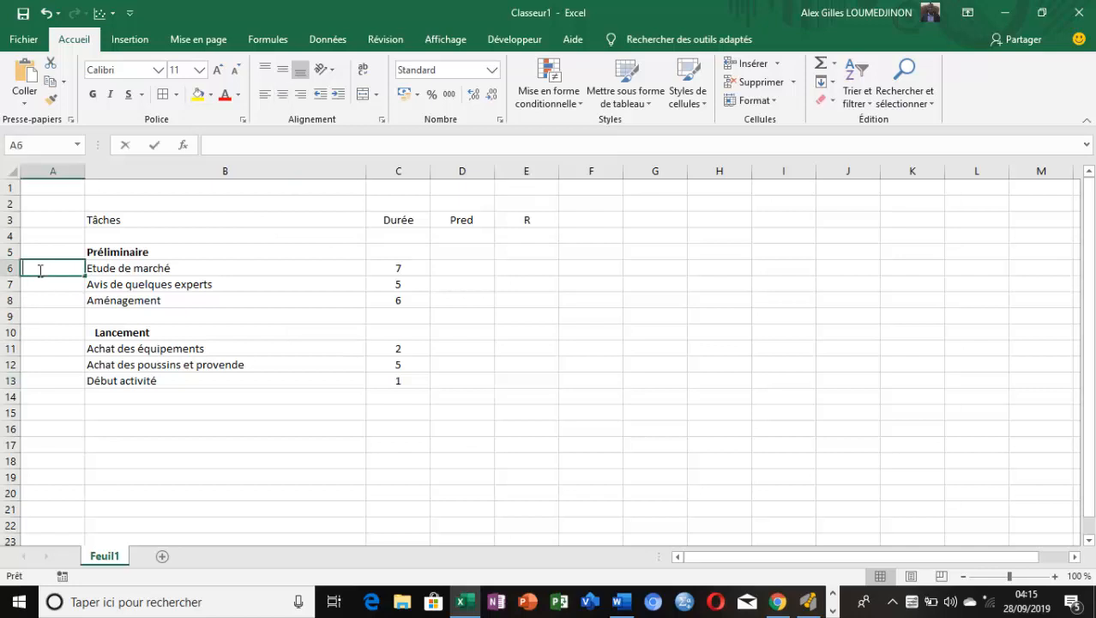
{"action": "type", "text": "A"}
{"action": "key", "text": "Return"}
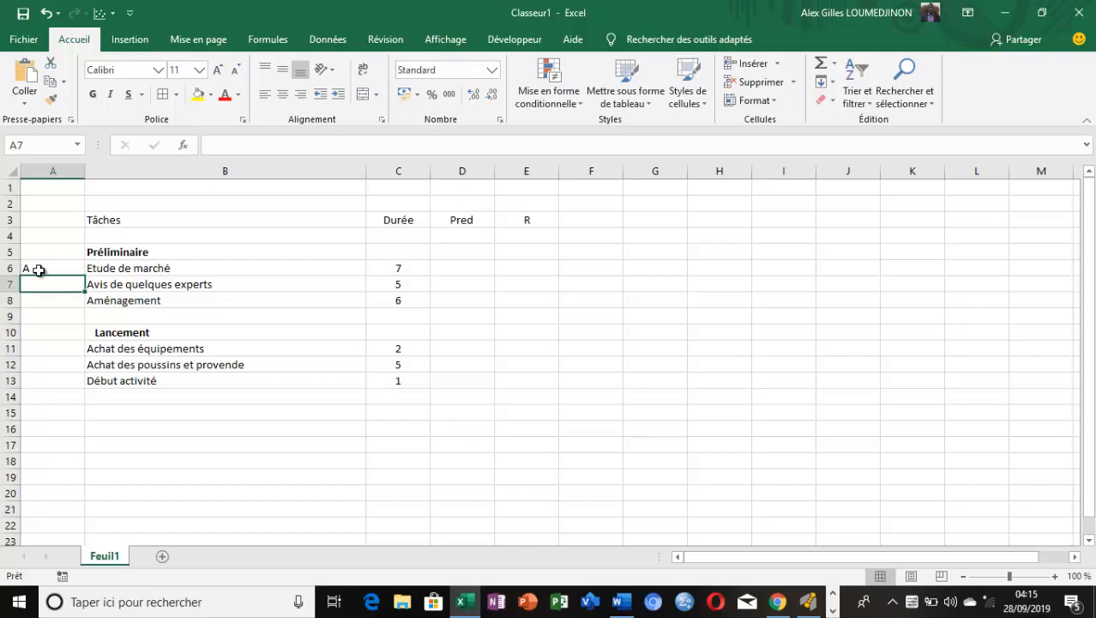
{"action": "type", "text": "B"}
{"action": "key", "text": "Return"}
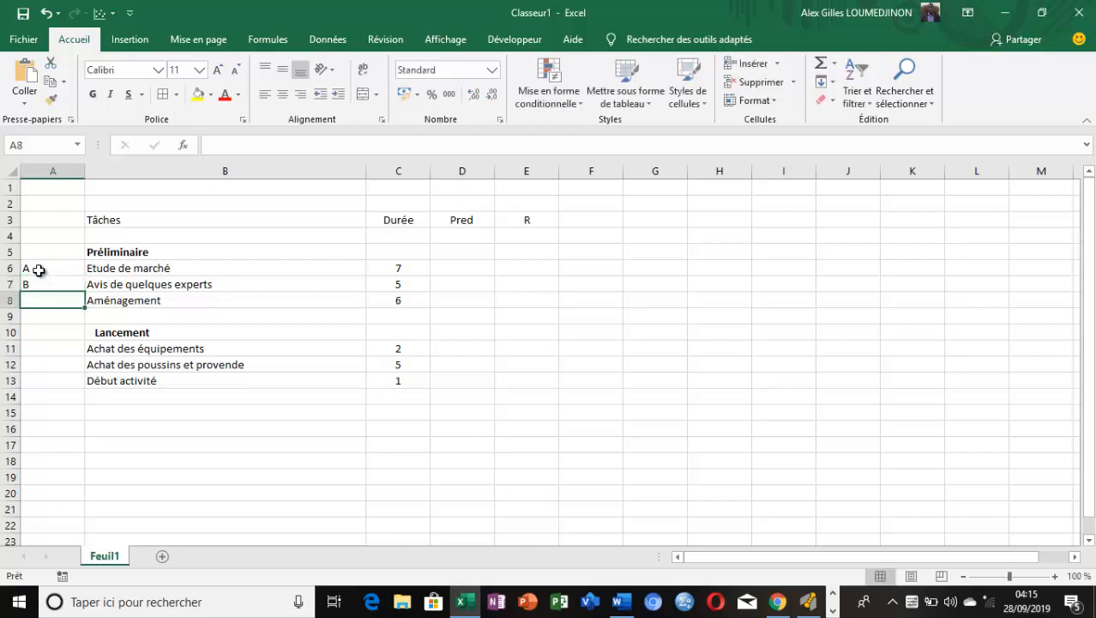
{"action": "type", "text": "C"}
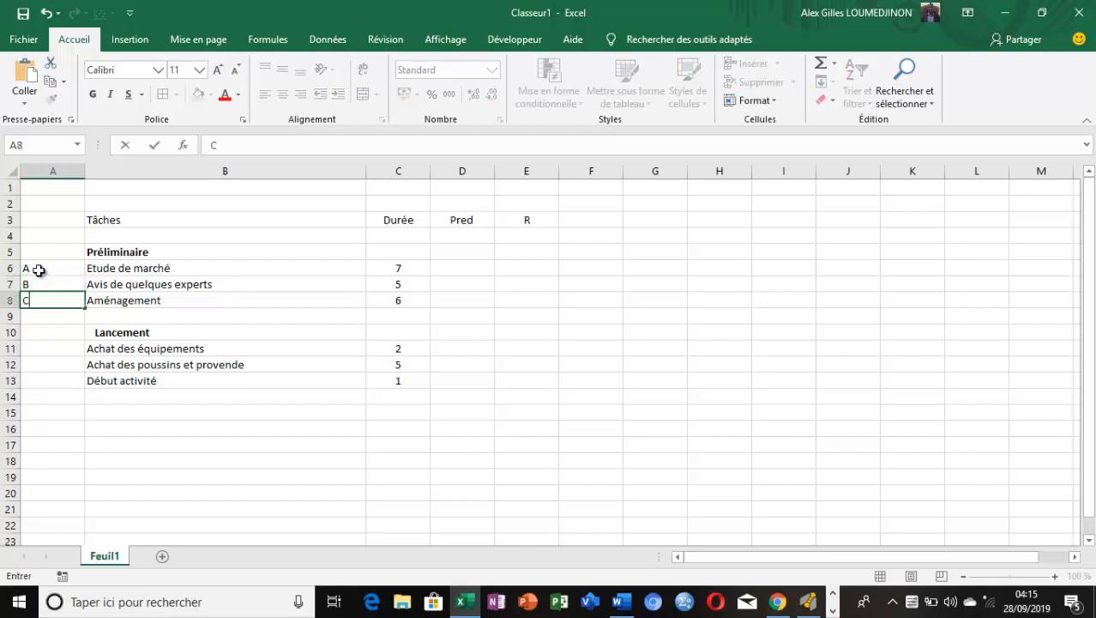
Label the three Lancement tasks D, E and F in cells A11 to A13
{"action": "left_click", "coordinate": [50, 346]}
{"action": "type", "text": "D"}
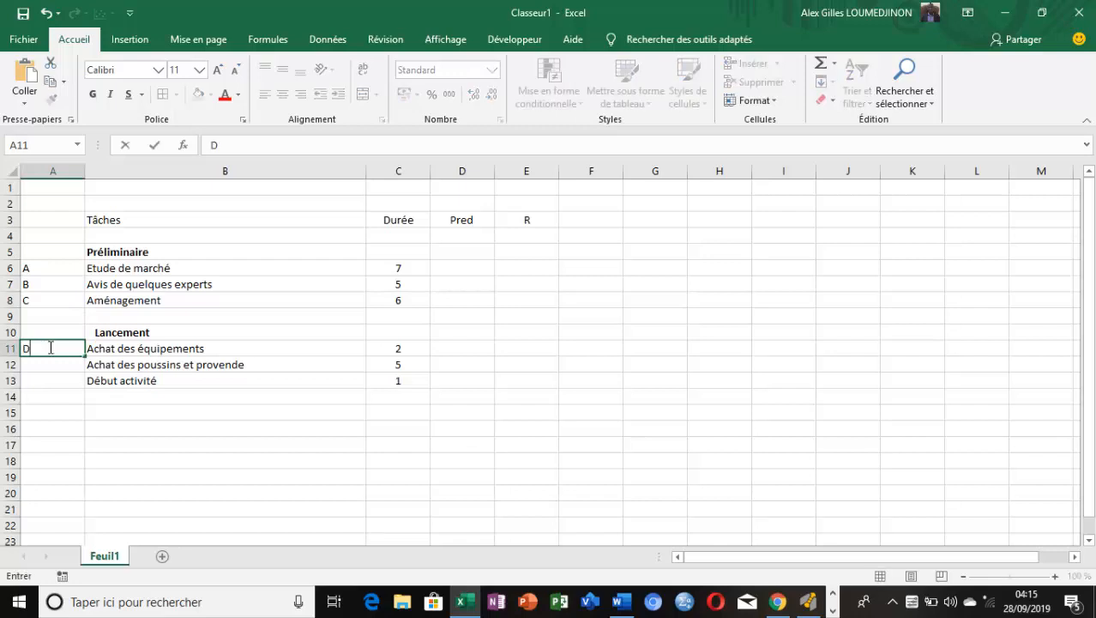
{"action": "key", "text": "Return"}
{"action": "type", "text": "E"}
{"action": "key", "text": "Return"}
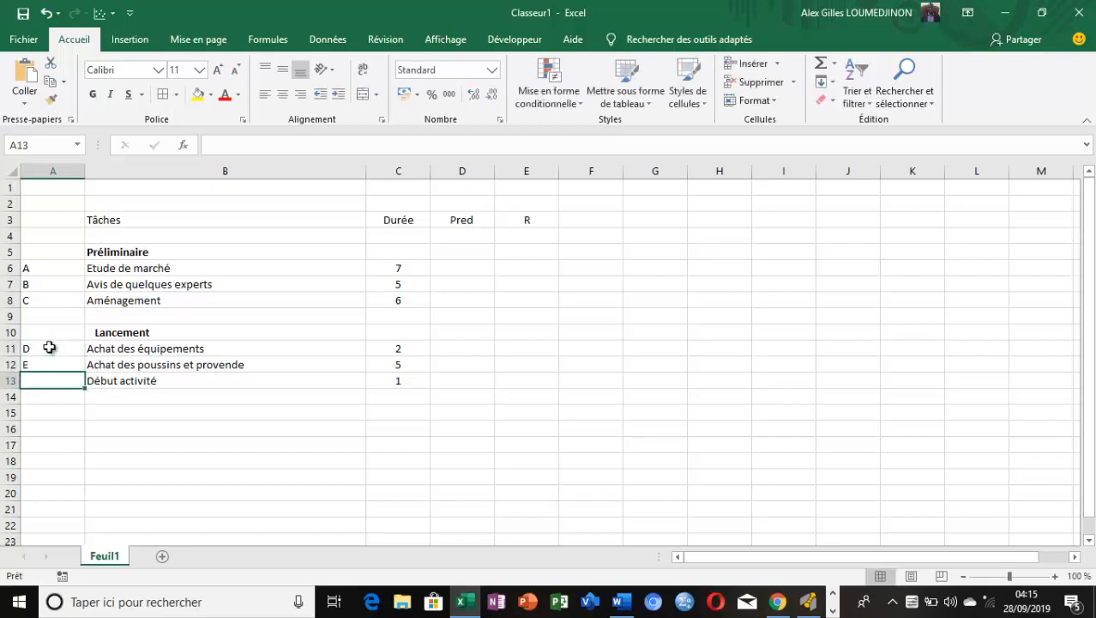
{"action": "type", "text": "F"}
{"action": "left_click", "coordinate": [77, 477]}
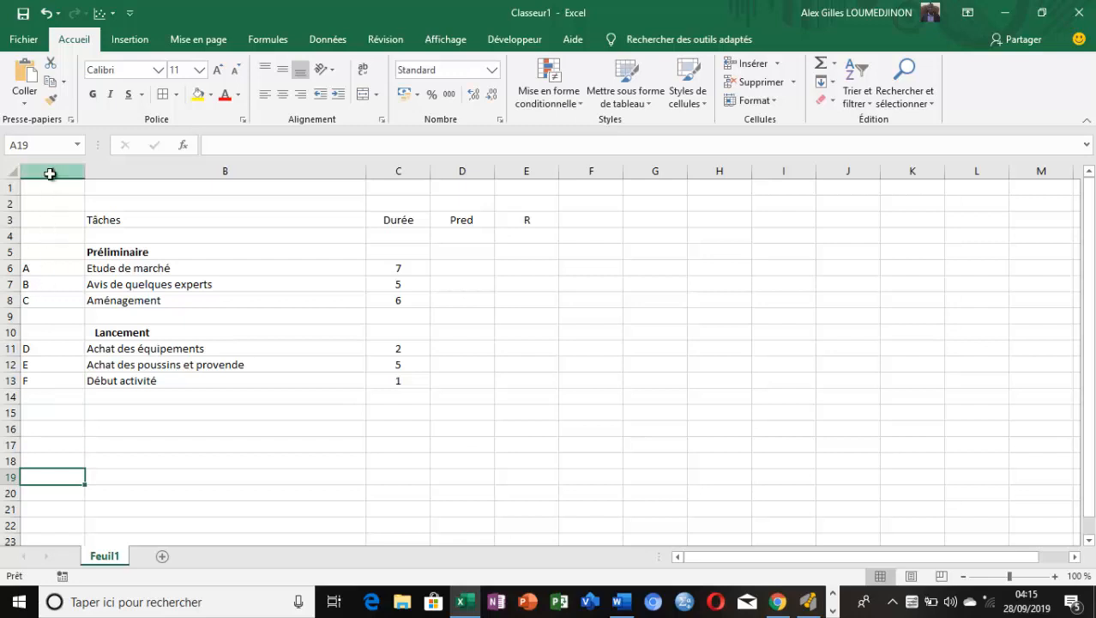
Centre the task letters in column A
{"action": "left_click", "coordinate": [52, 171]}
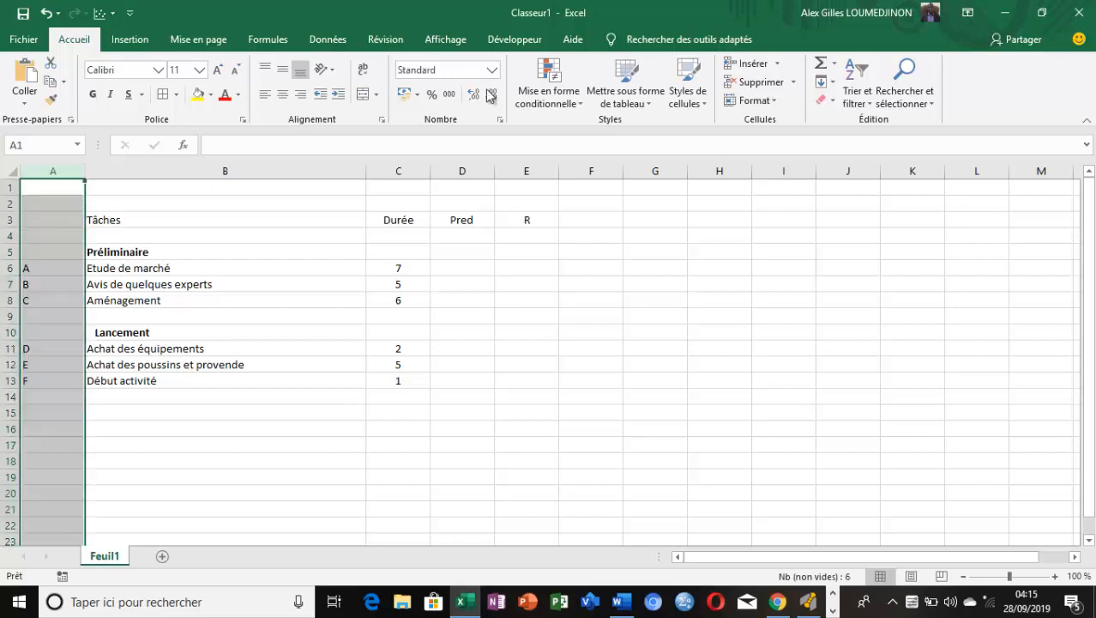
{"action": "left_click", "coordinate": [282, 94]}
{"action": "left_click", "coordinate": [600, 317]}
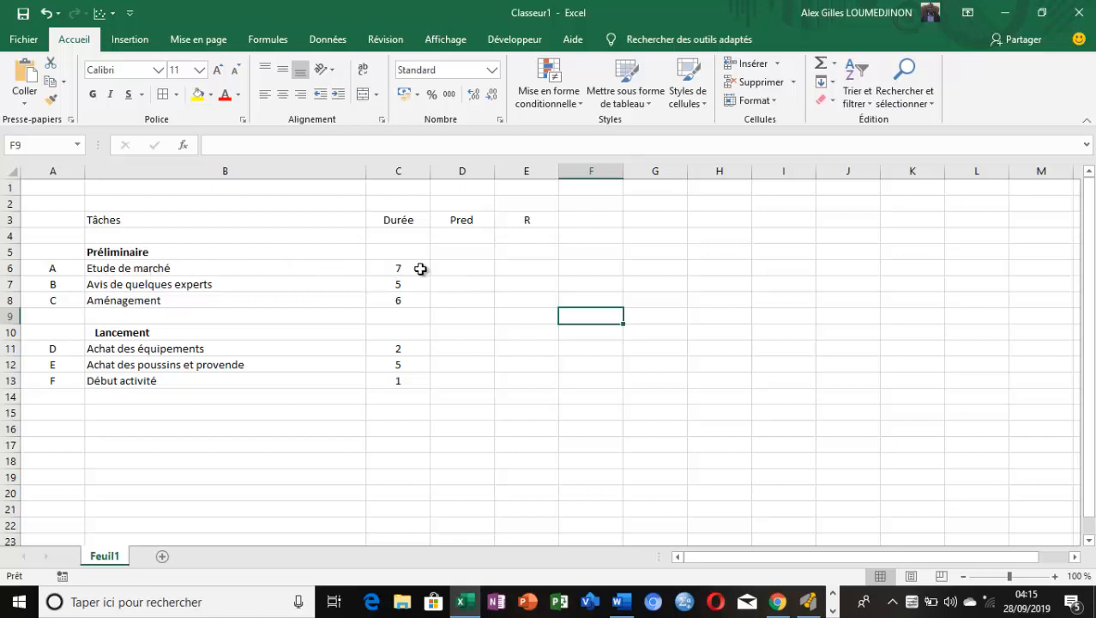
Enter the predecessors A for "Avis de quelques experts" in D7 and B for "Aménagement" in D8
{"action": "left_click", "coordinate": [474, 271]}
{"action": "left_click", "coordinate": [470, 284]}
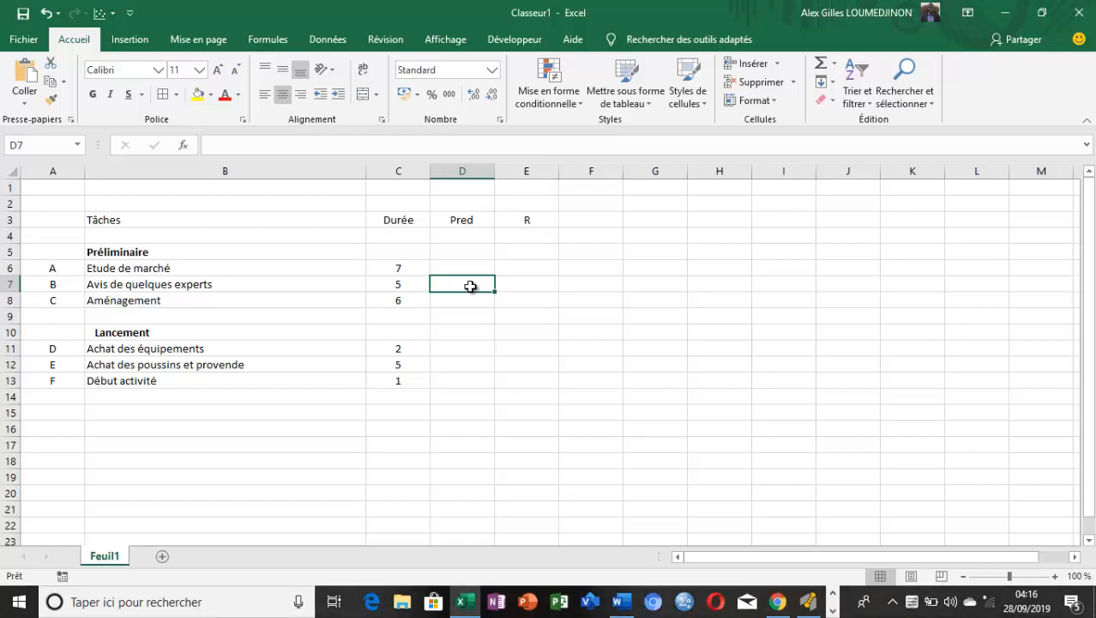
{"action": "type", "text": "A"}
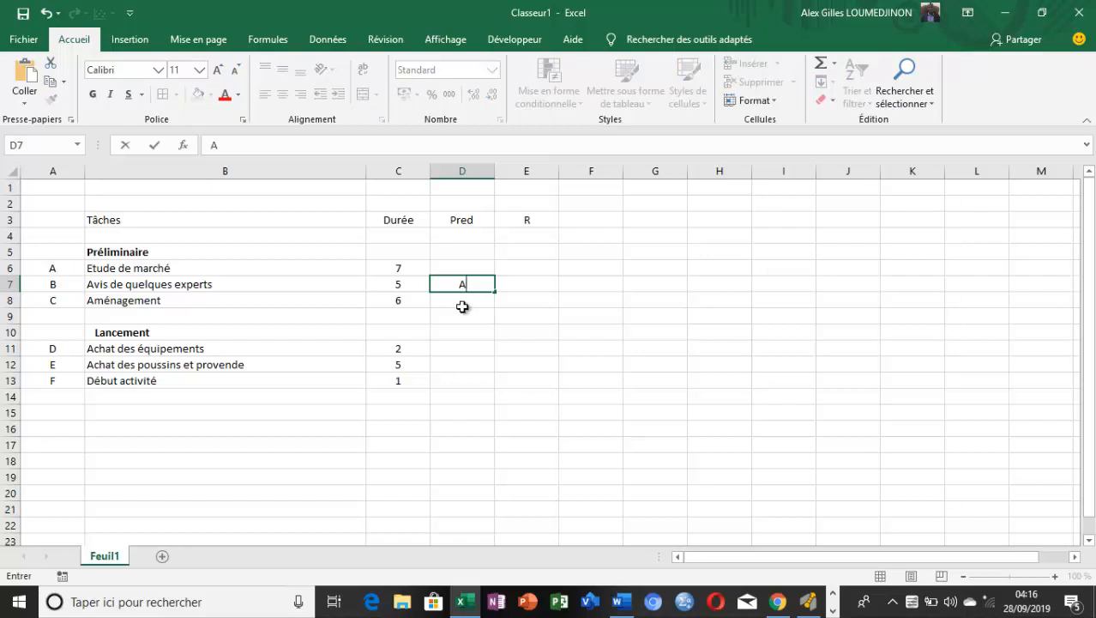
{"action": "left_click", "coordinate": [465, 302]}
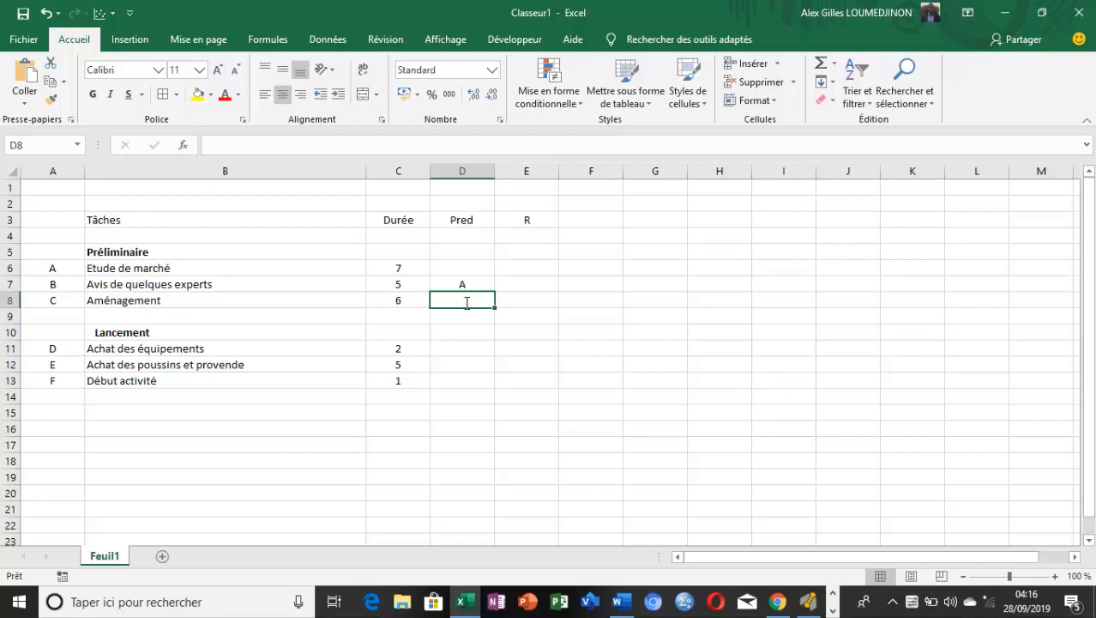
{"action": "type", "text": "B"}
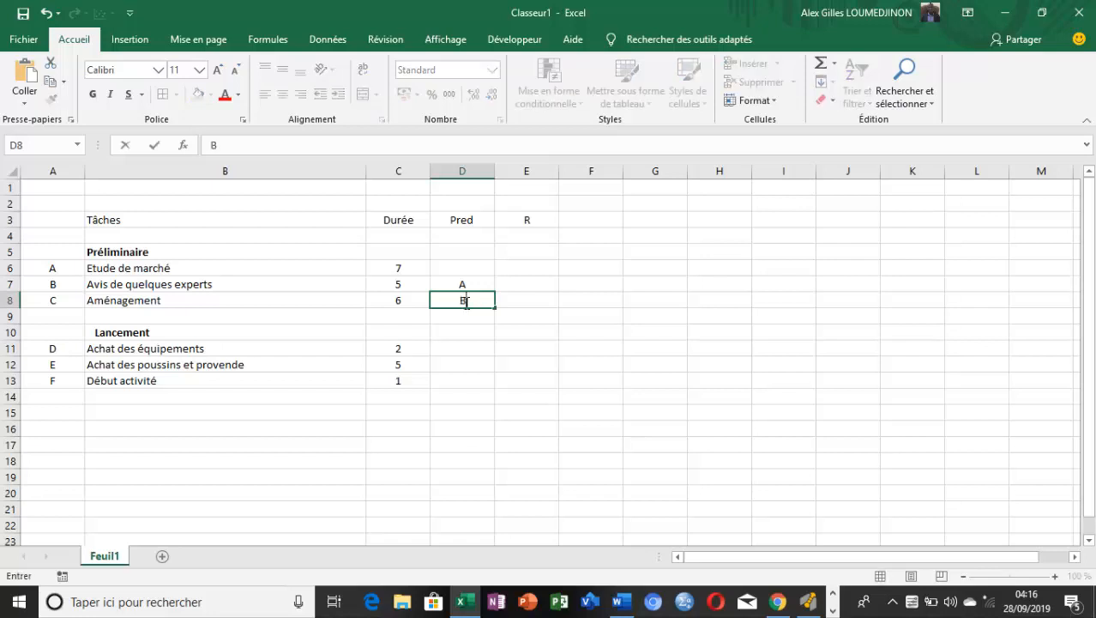
{"action": "left_click", "coordinate": [6, 284]}
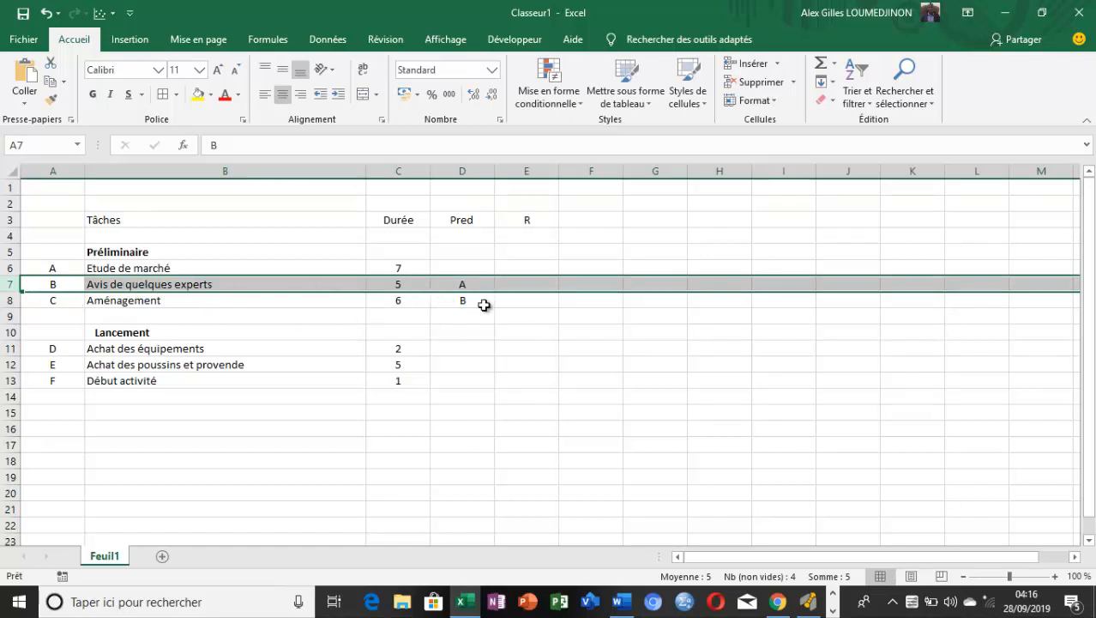
{"action": "left_click", "coordinate": [457, 303]}
{"action": "left_click", "coordinate": [457, 303]}
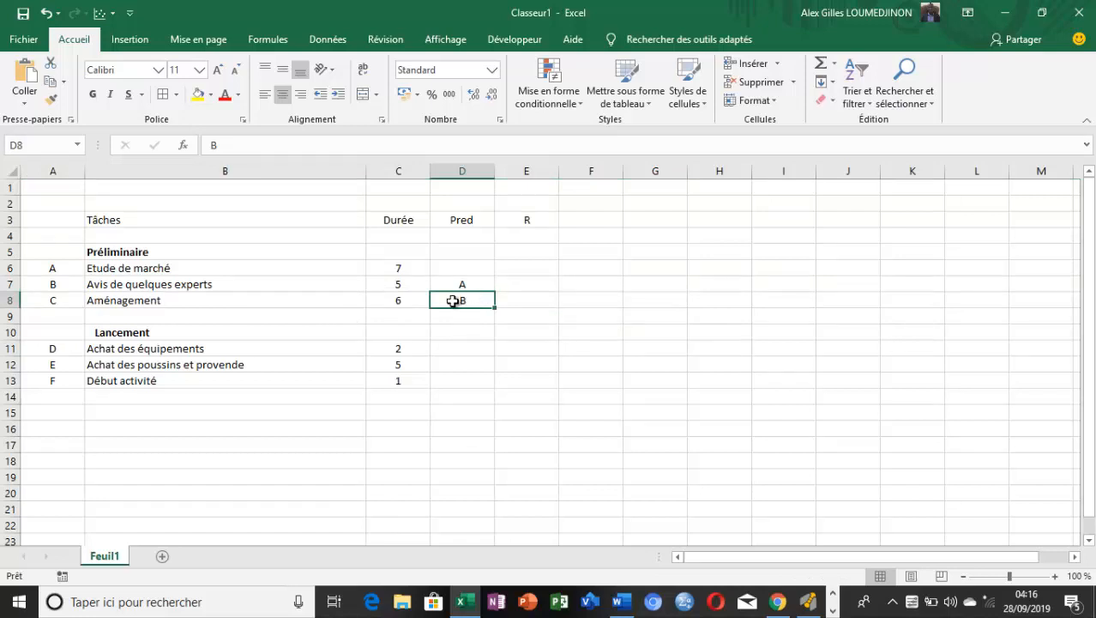
Enter the predecessors C, D and E for the three Lancement tasks in cells D11 to D13
{"action": "left_click", "coordinate": [9, 349]}
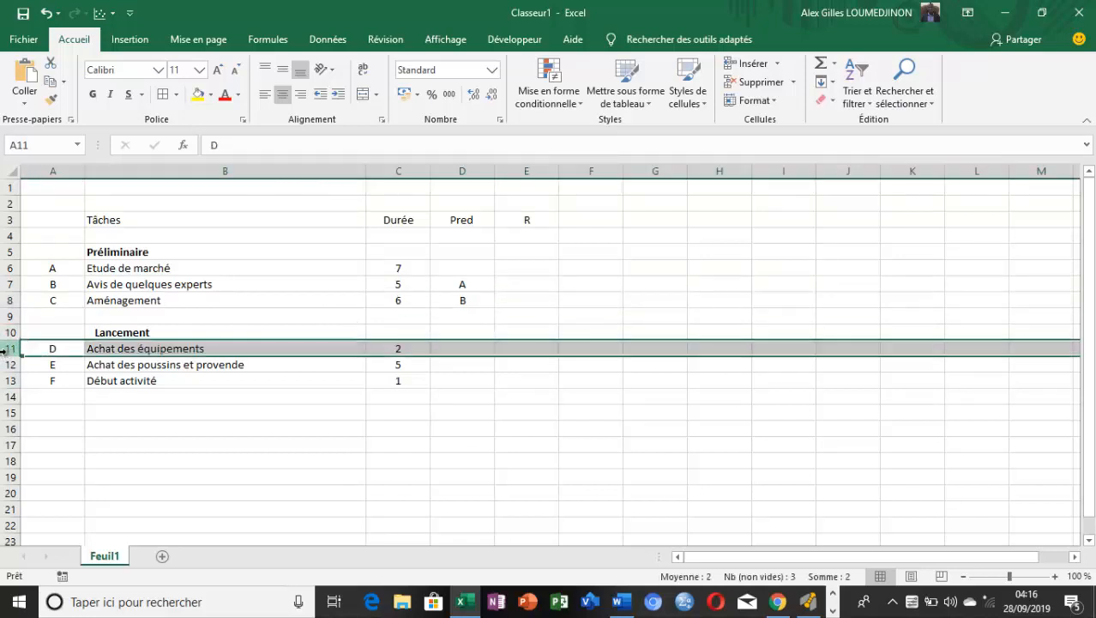
{"action": "left_click", "coordinate": [472, 349]}
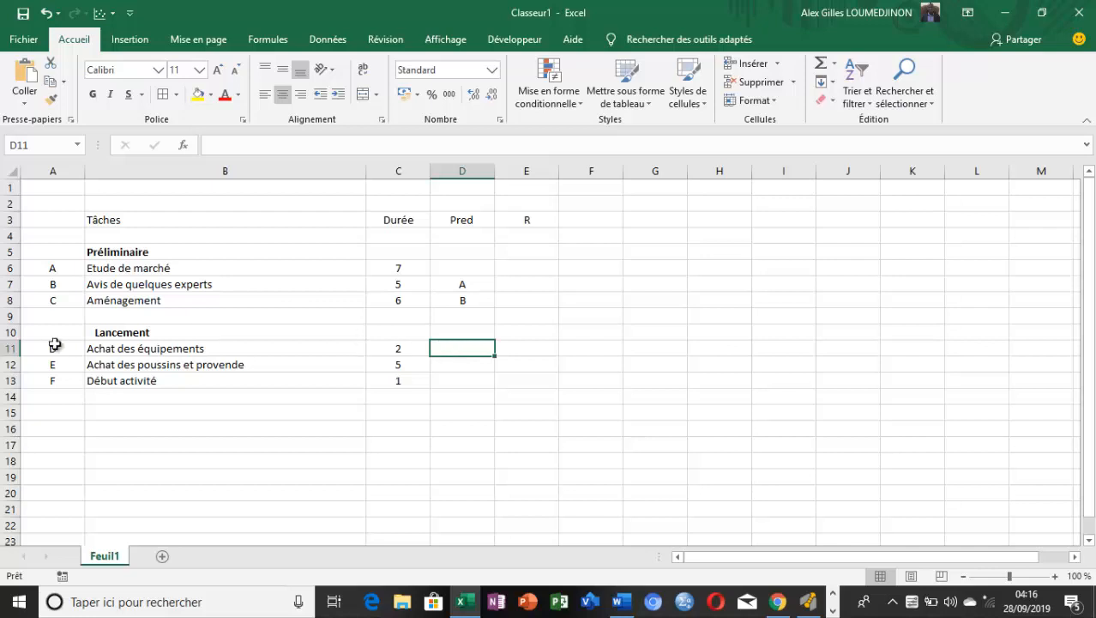
{"action": "type", "text": "C"}
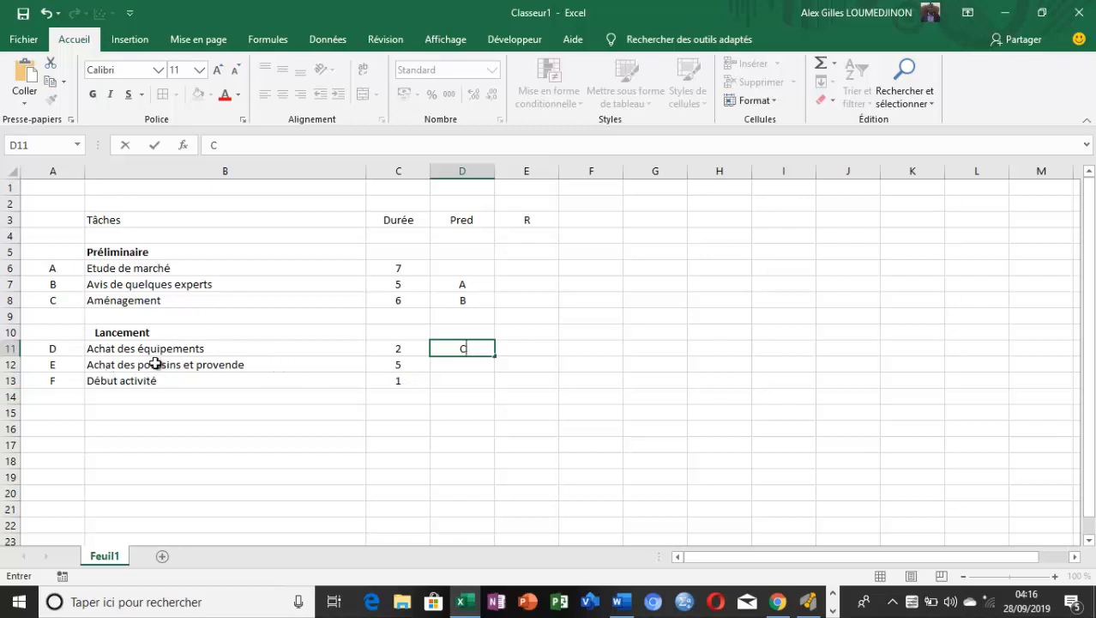
{"action": "left_click", "coordinate": [473, 373]}
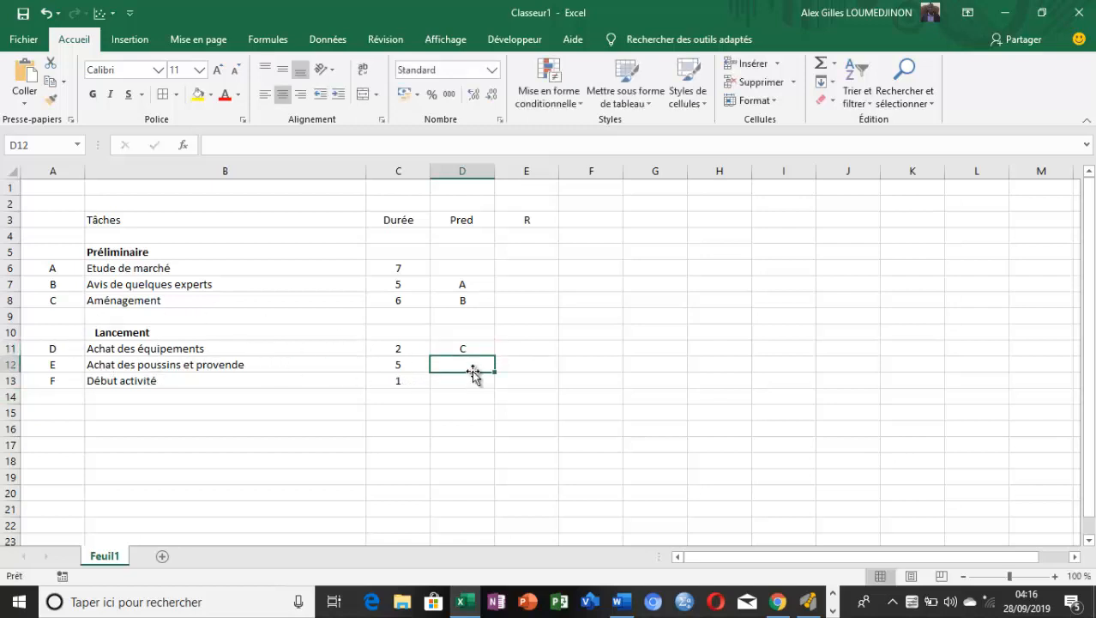
{"action": "type", "text": "E"}
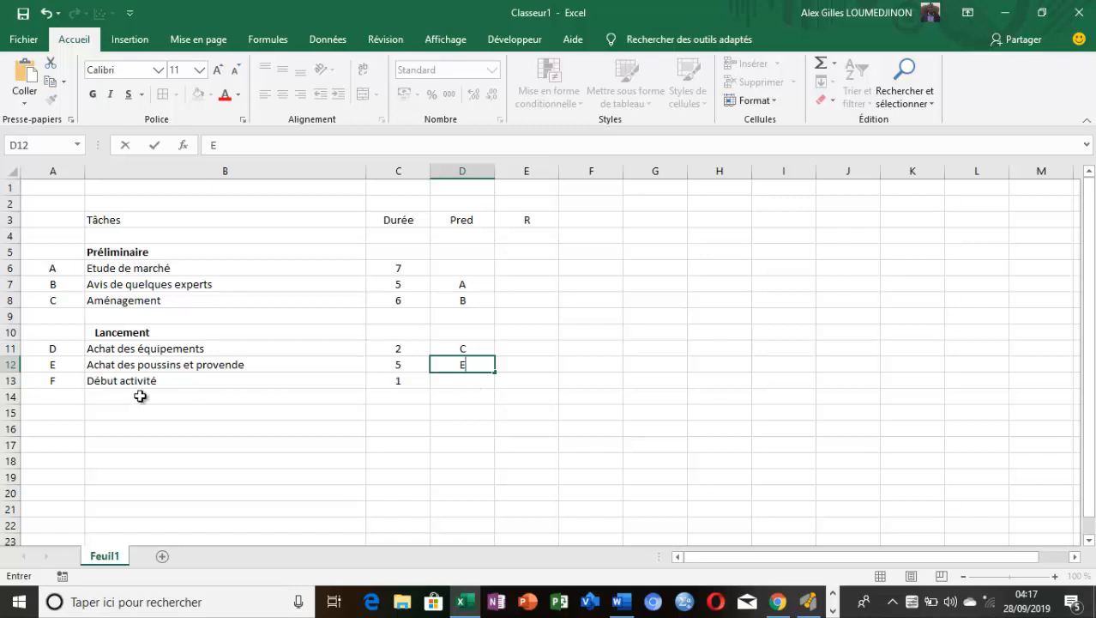
{"action": "left_click", "coordinate": [463, 379]}
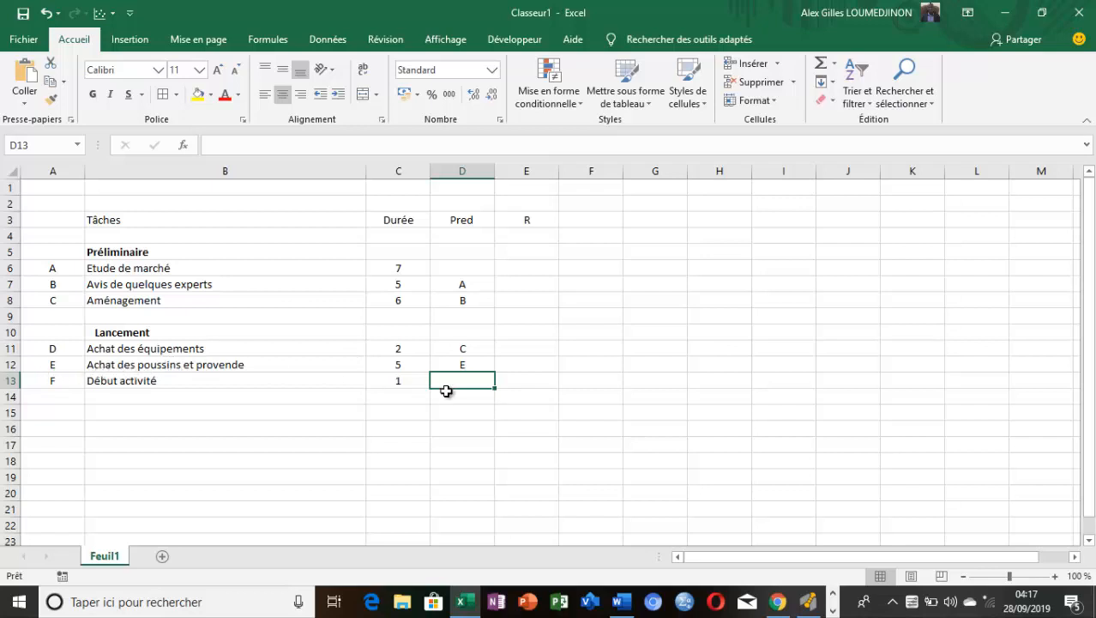
{"action": "type", "text": "E"}
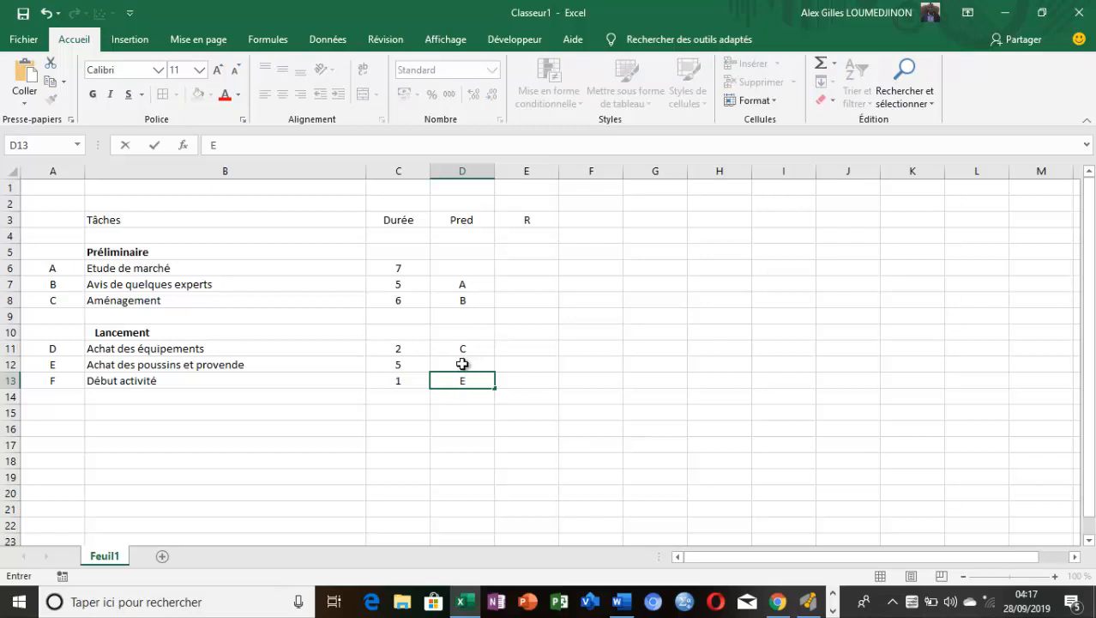
{"action": "left_click", "coordinate": [460, 368]}
{"action": "type", "text": "D"}
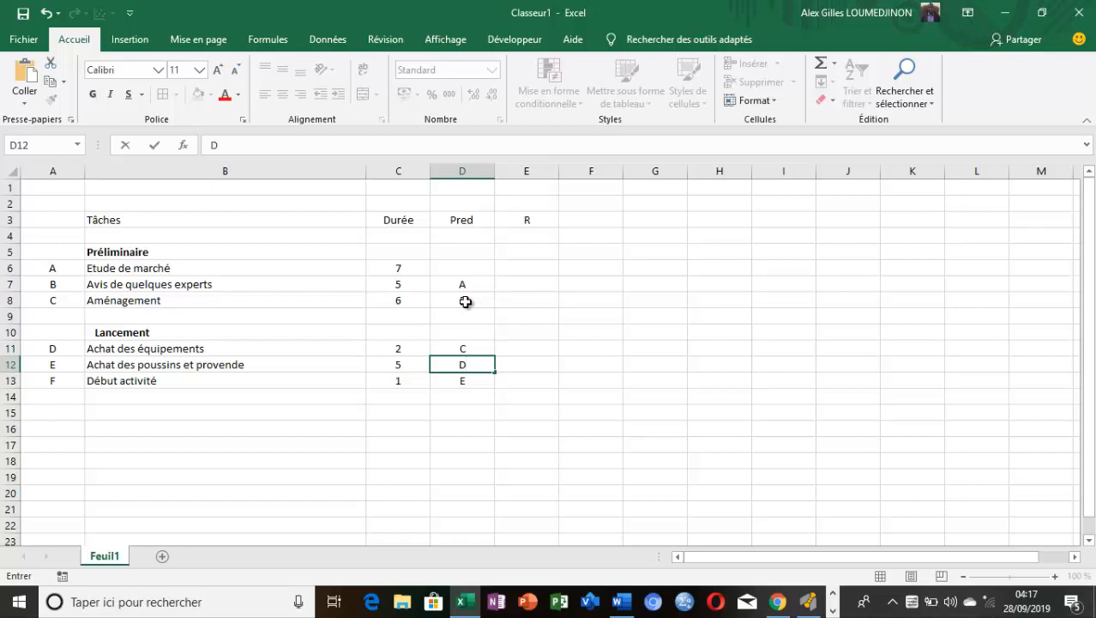
Re-enter B as the predecessor of "Aménagement" in cell D8
{"action": "left_click", "coordinate": [467, 301]}
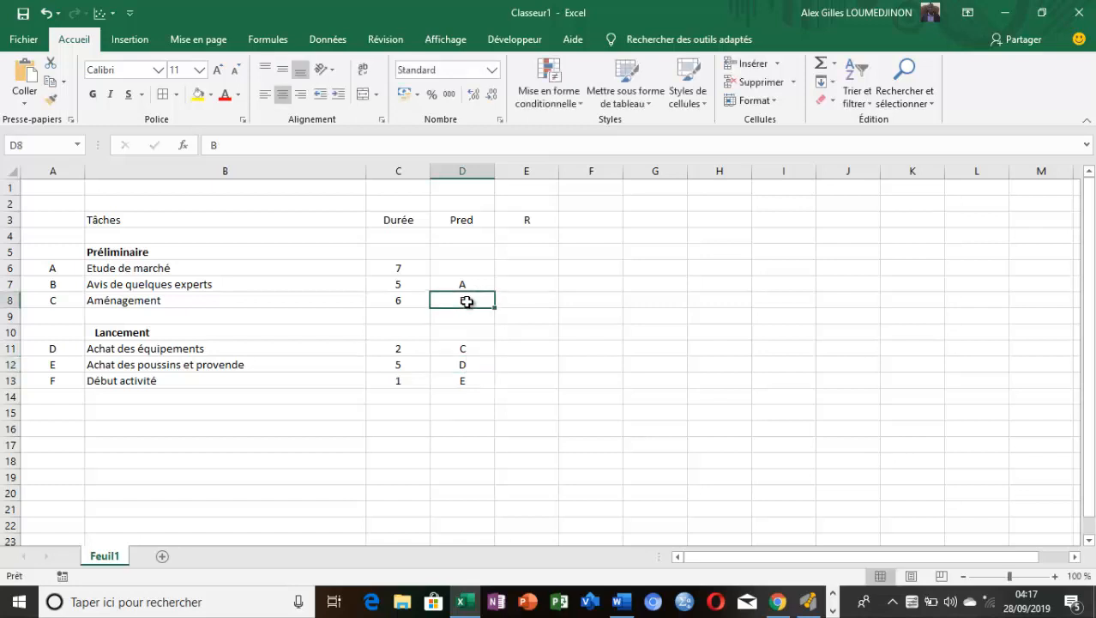
{"action": "type", "text": "C"}
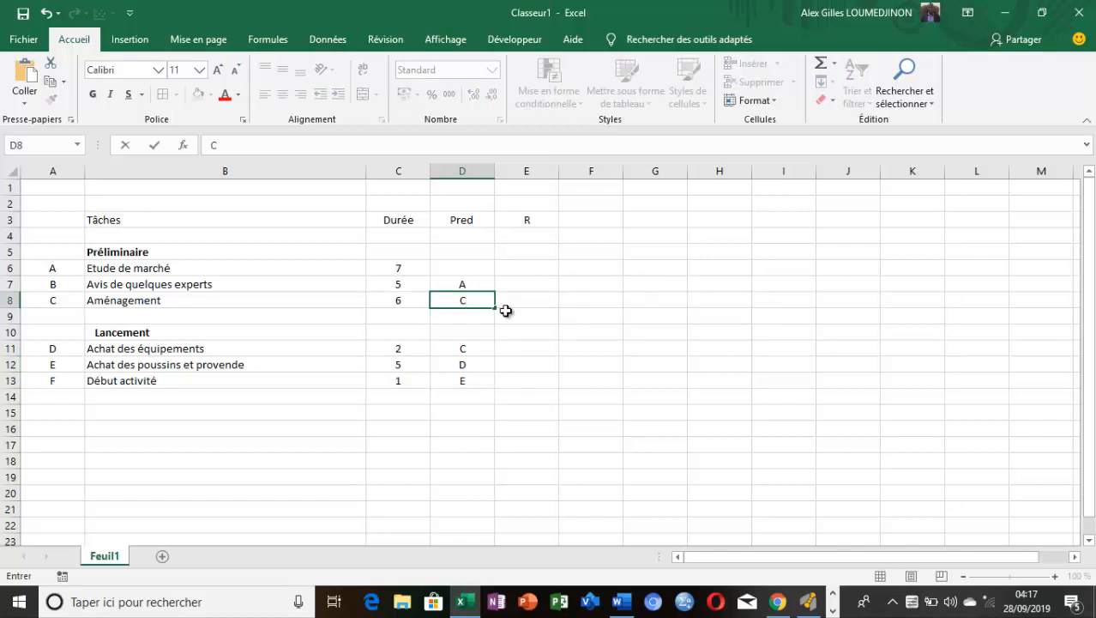
{"action": "left_click", "coordinate": [621, 293]}
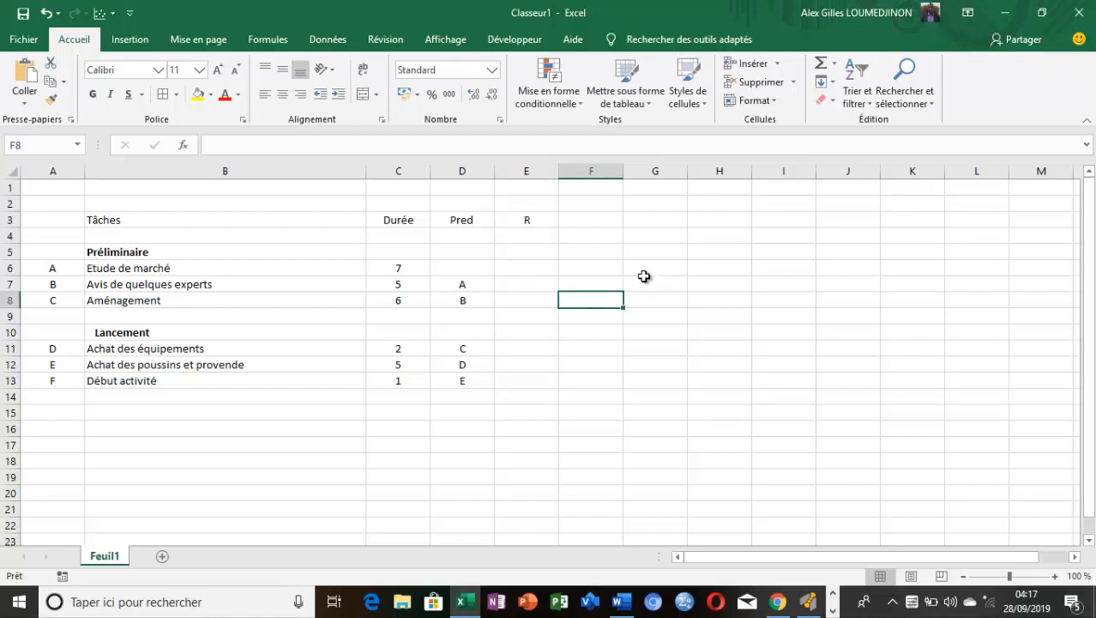
{"action": "left_click", "coordinate": [460, 305]}
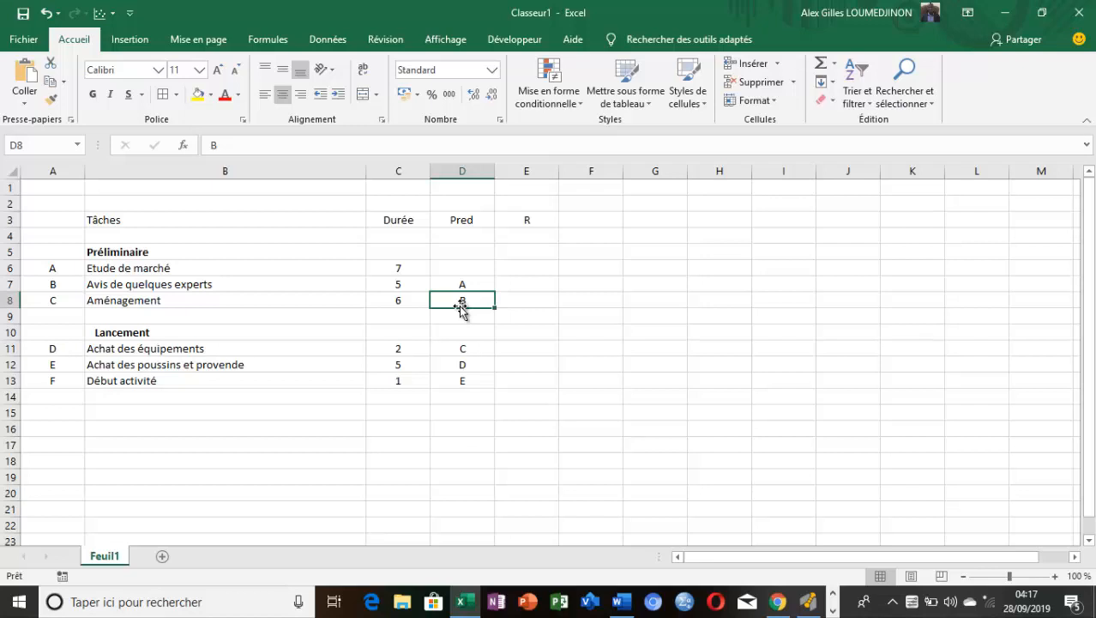
Set the predecessor of "Aménagement" in cell D8 to A
{"action": "type", "text": "A"}
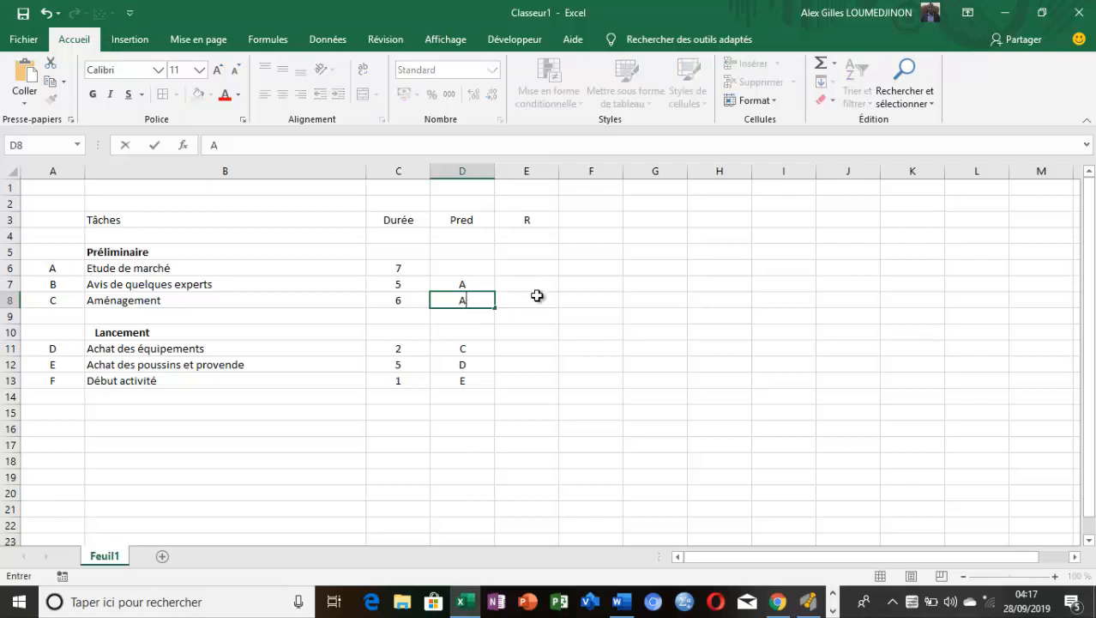
{"action": "left_click", "coordinate": [718, 332]}
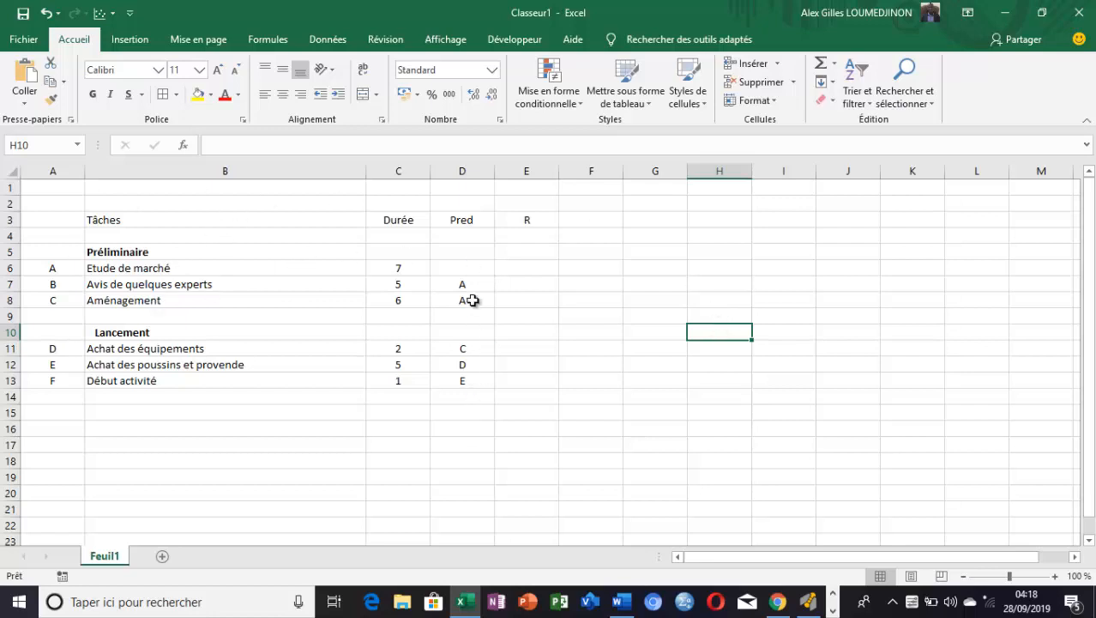
In the Word document, make the "Ressource :" heading bold and change its wording to "Ressources :"
{"action": "left_click", "coordinate": [622, 602]}
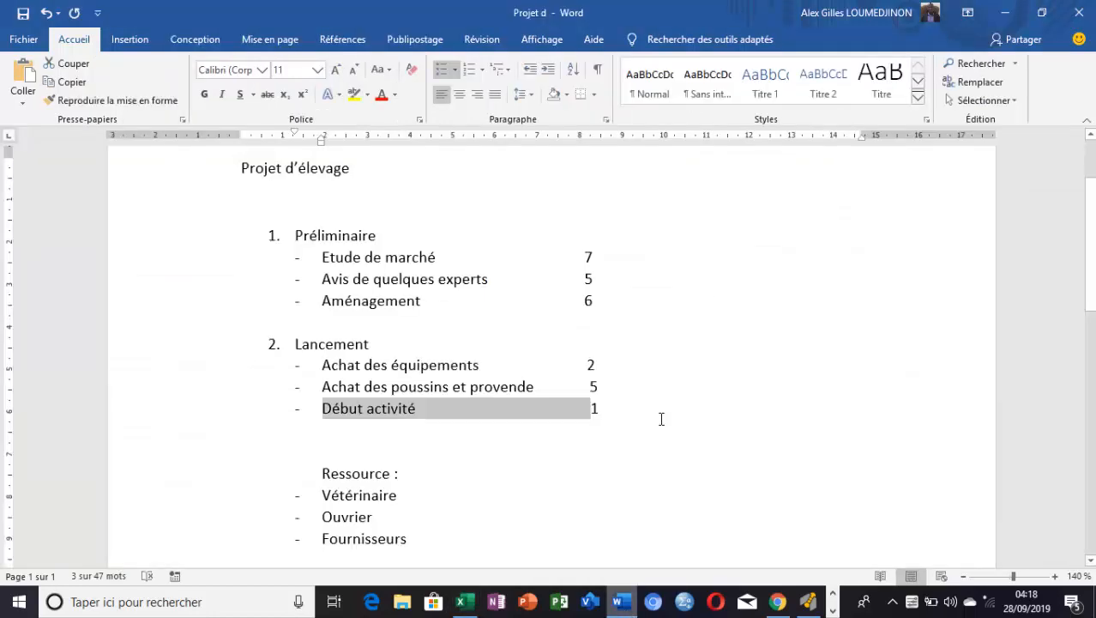
{"action": "left_click", "coordinate": [716, 433]}
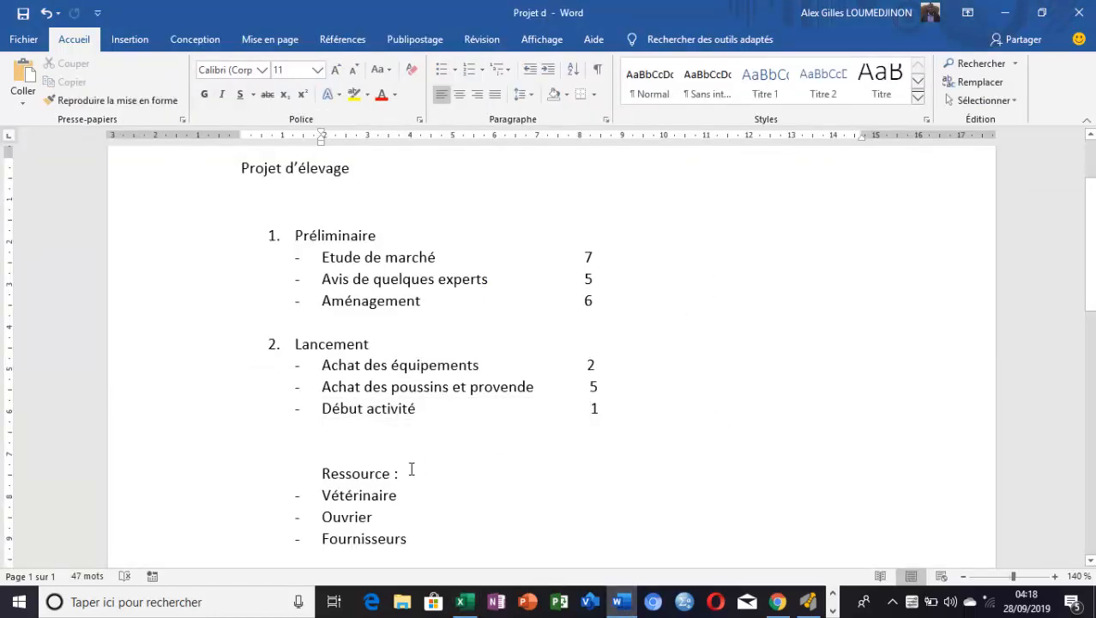
{"action": "left_click_drag", "start_coordinate": [374, 472], "coordinate": [320, 477]}
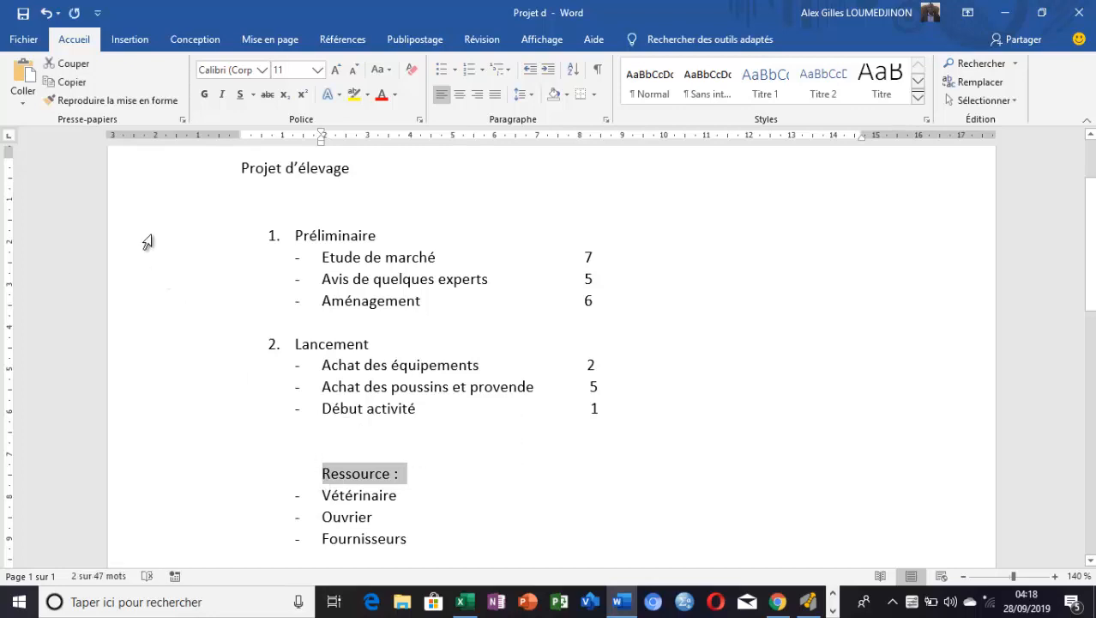
{"action": "left_click", "coordinate": [205, 93]}
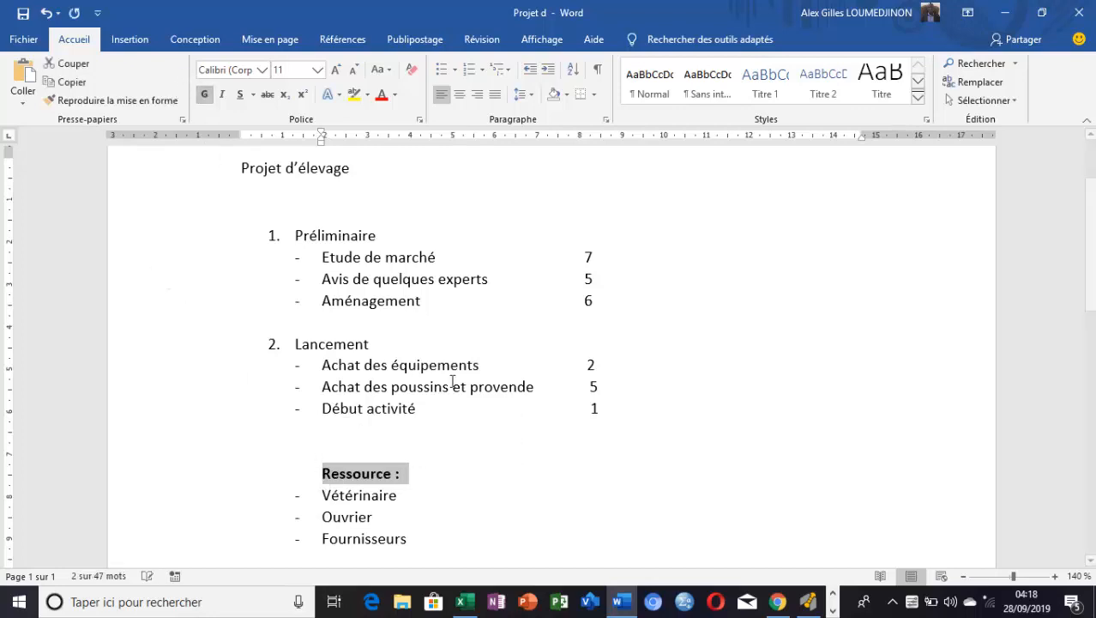
{"action": "left_click", "coordinate": [475, 485]}
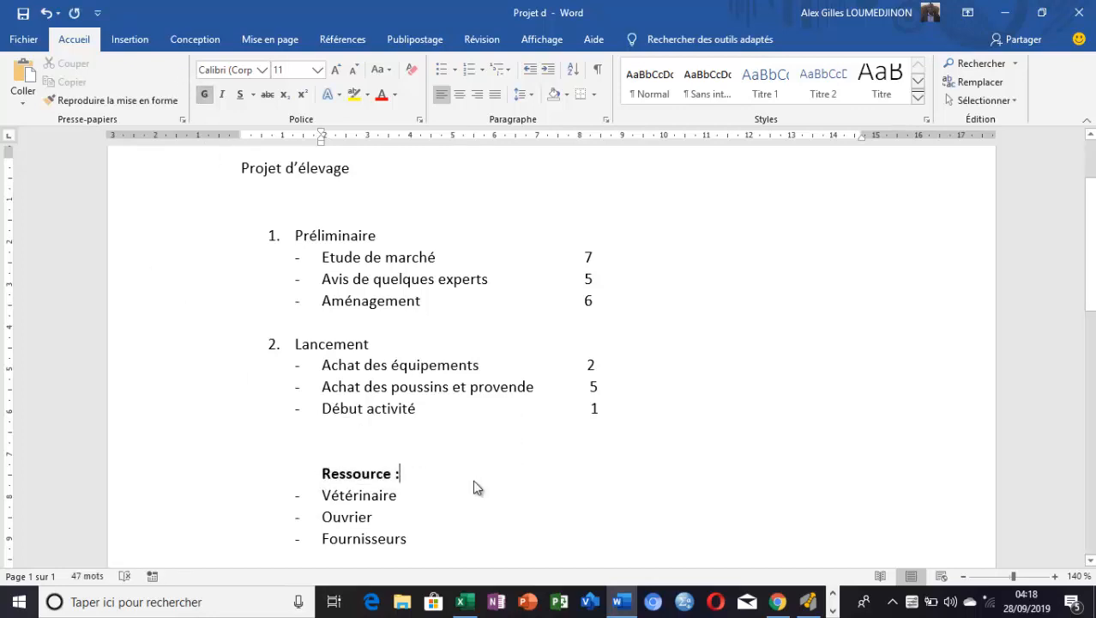
{"action": "left_click", "coordinate": [392, 473]}
{"action": "type", "text": "s"}
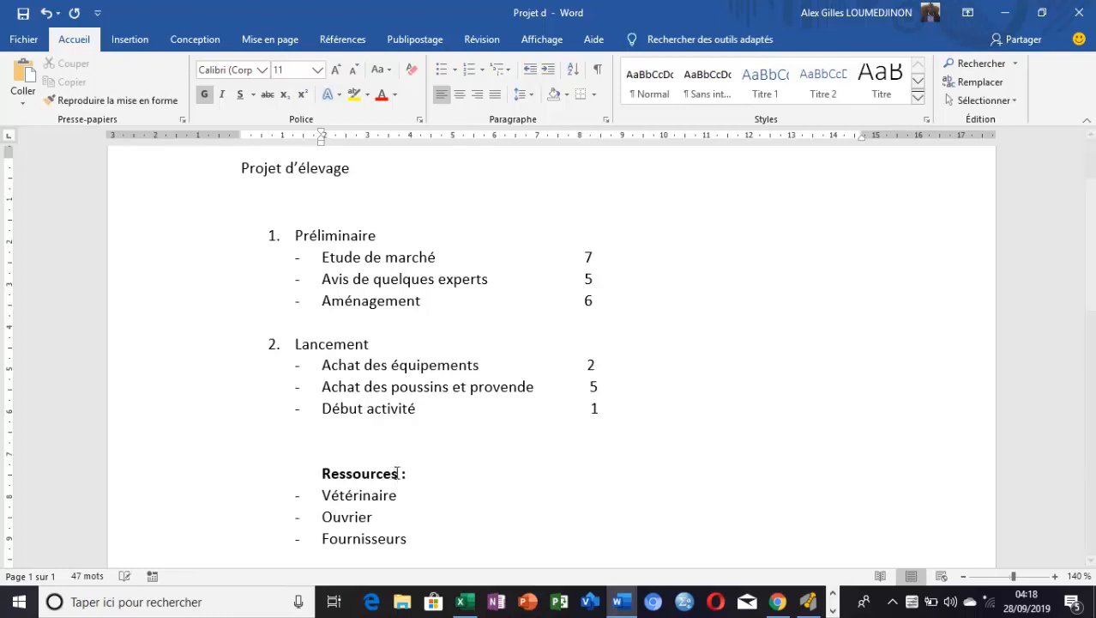
{"action": "left_click", "coordinate": [465, 511]}
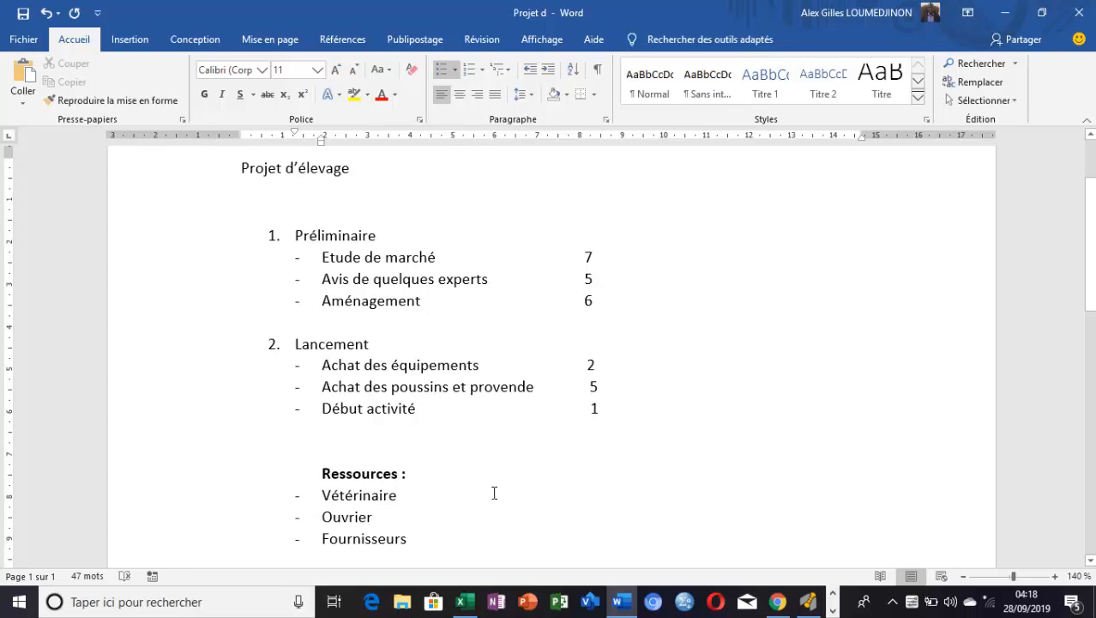
Consult the resource list in Word and enter "Fournisseur (" in the Excel sheet's cell E6 for "Etude de marché"
{"action": "left_click", "coordinate": [632, 611]}
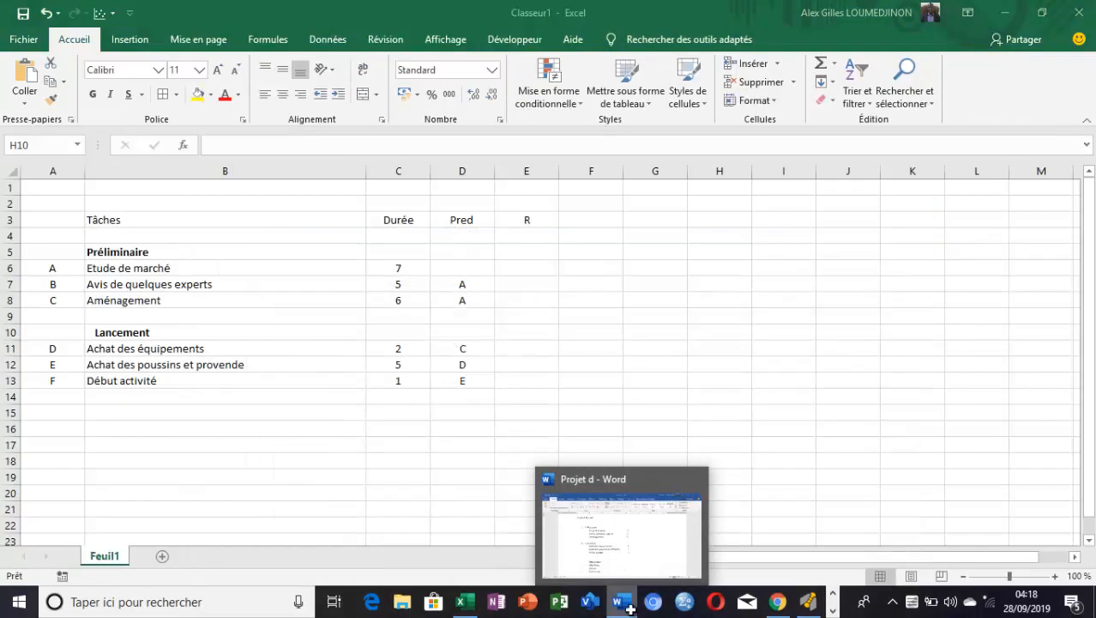
{"action": "left_click", "coordinate": [523, 270]}
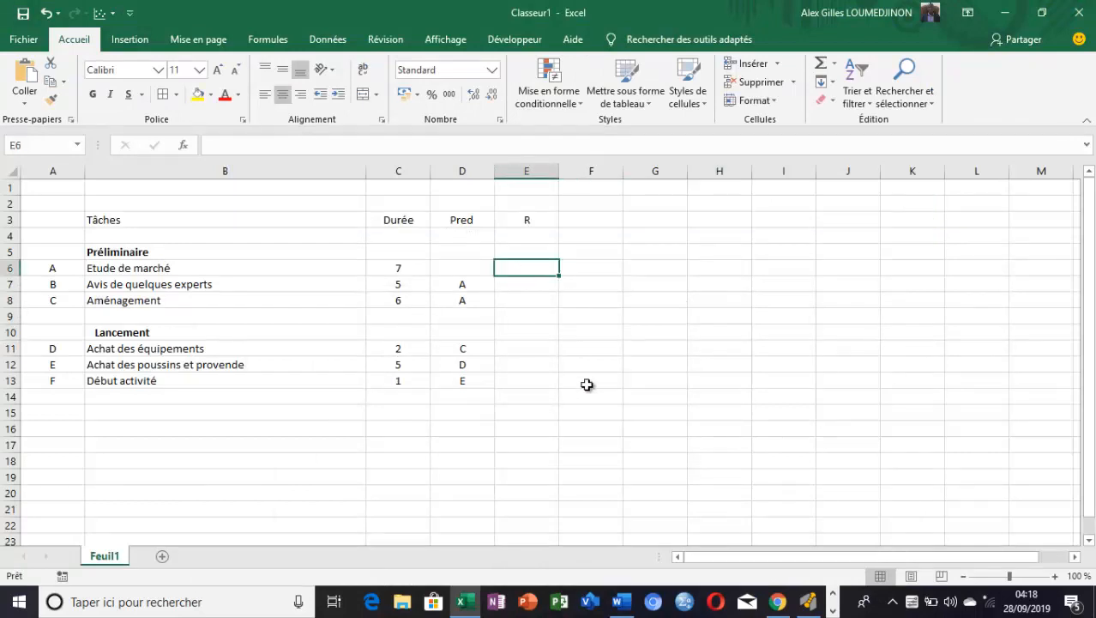
{"action": "left_click", "coordinate": [624, 605]}
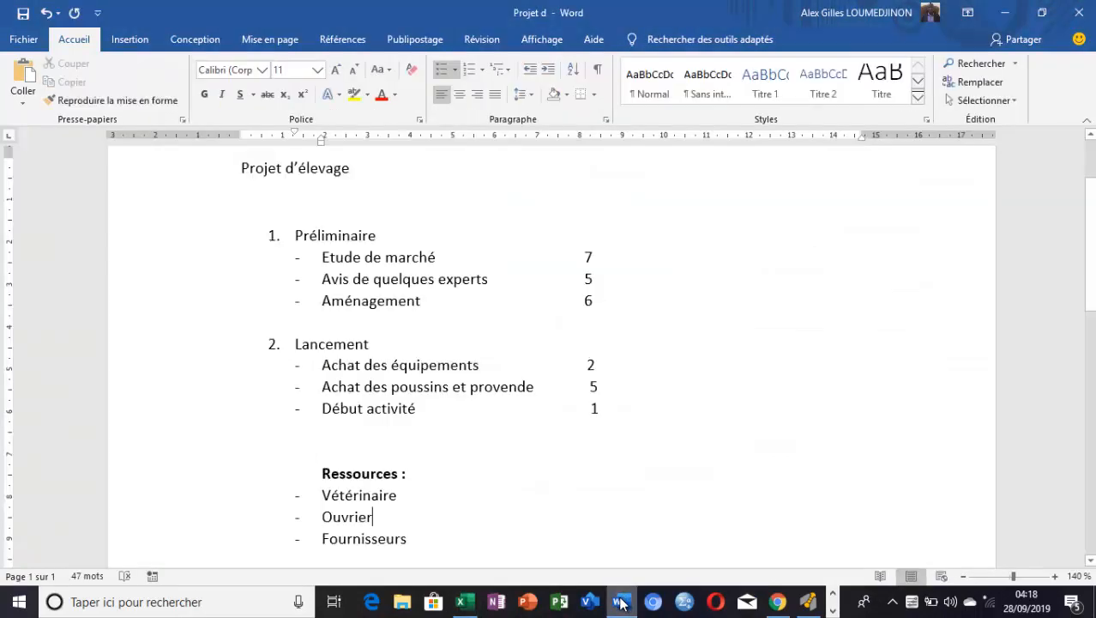
{"action": "left_click", "coordinate": [373, 516]}
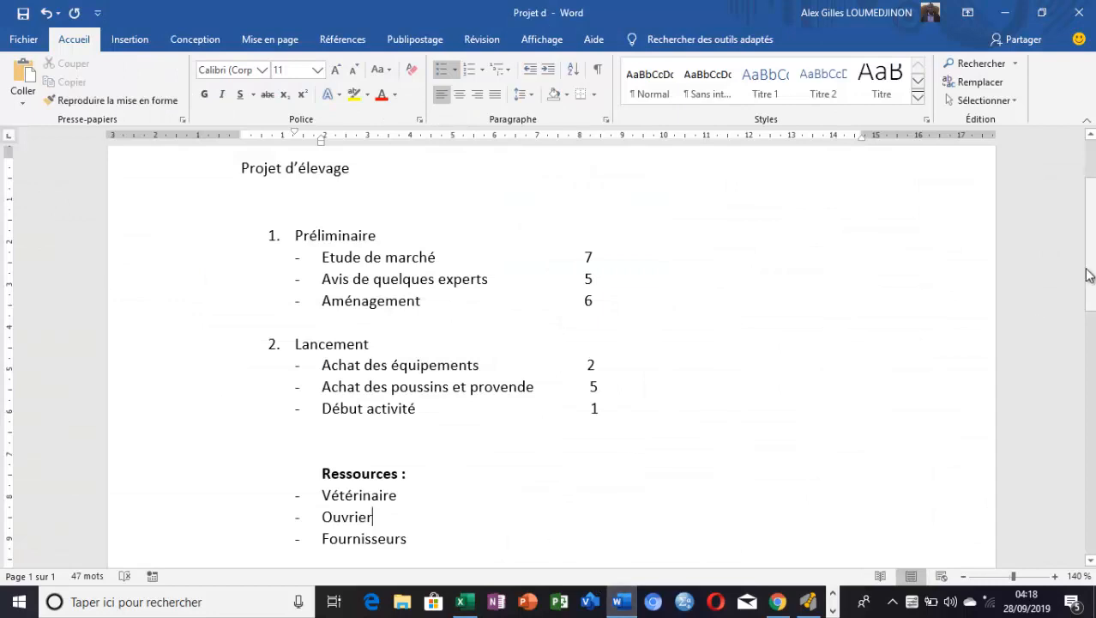
{"action": "scroll", "coordinate": [372, 515], "scroll_direction": "down", "scroll_amount": 2}
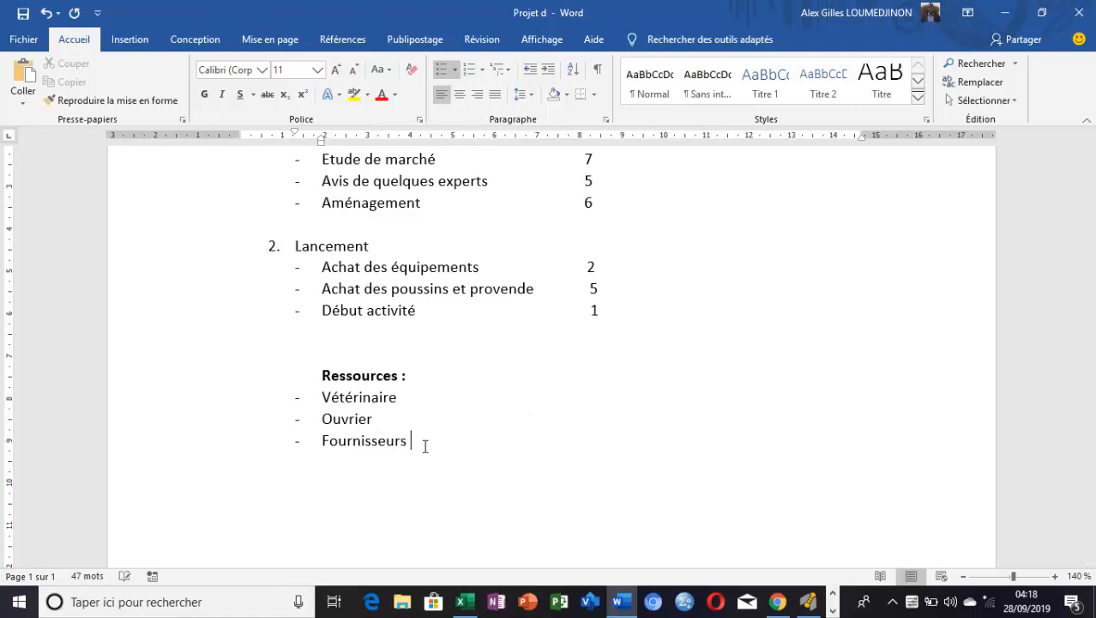
{"action": "left_click", "coordinate": [622, 608]}
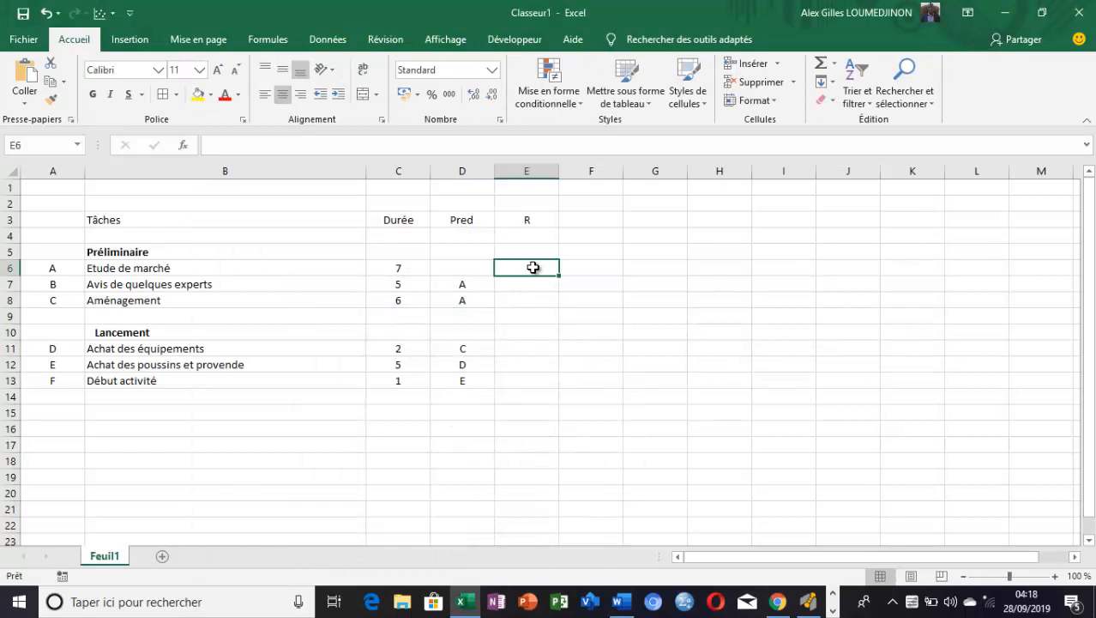
{"action": "type", "text": "F"}
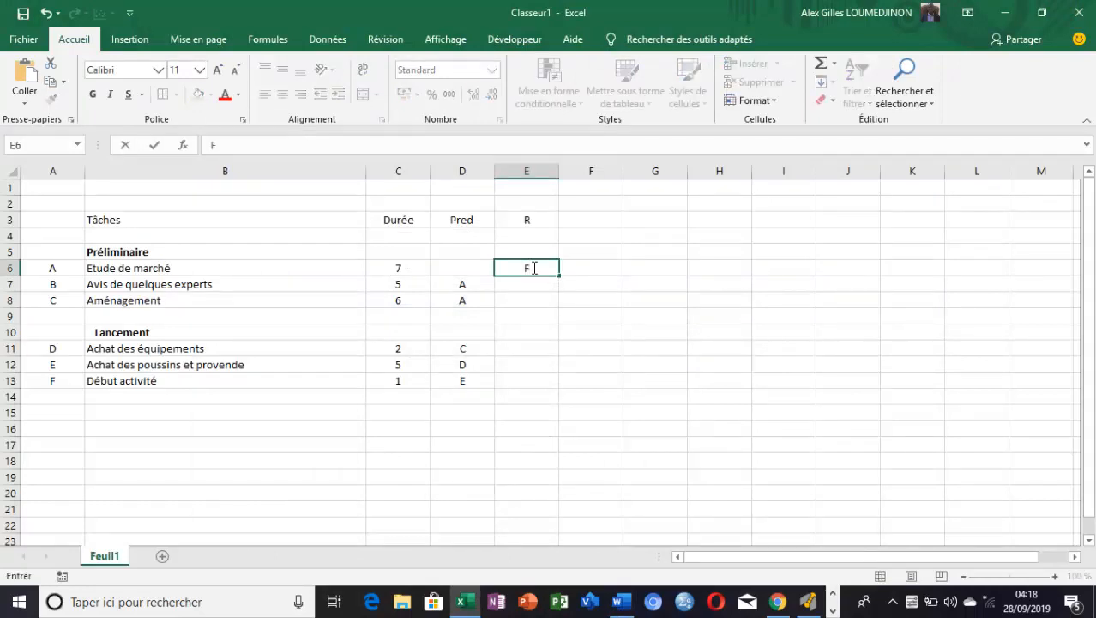
{"action": "type", "text": "ournisseur"}
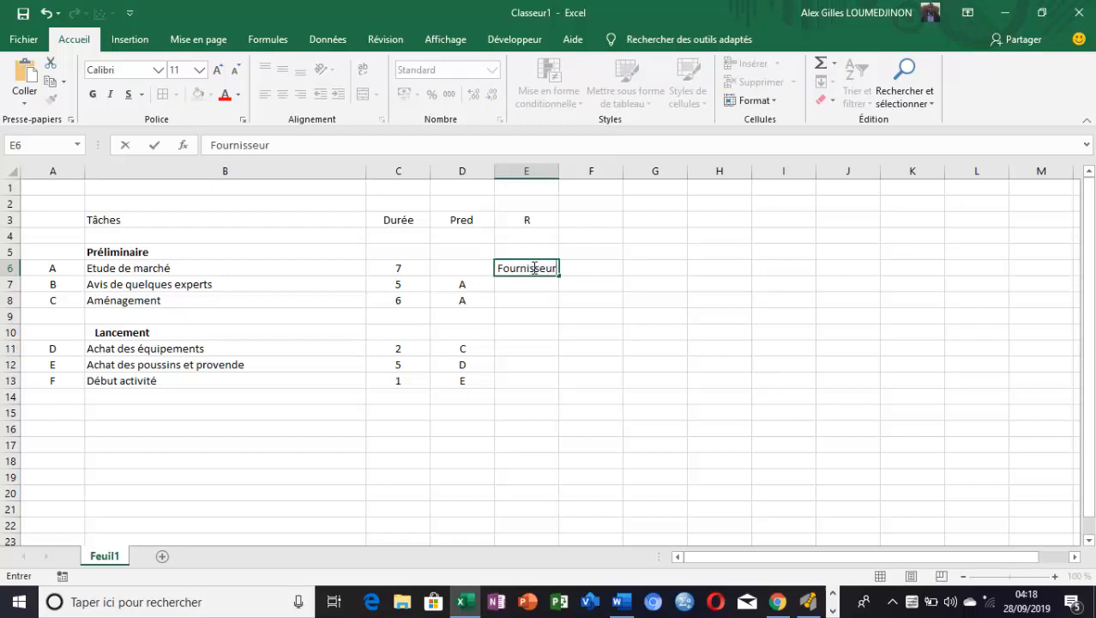
{"action": "type", "text": " ("}
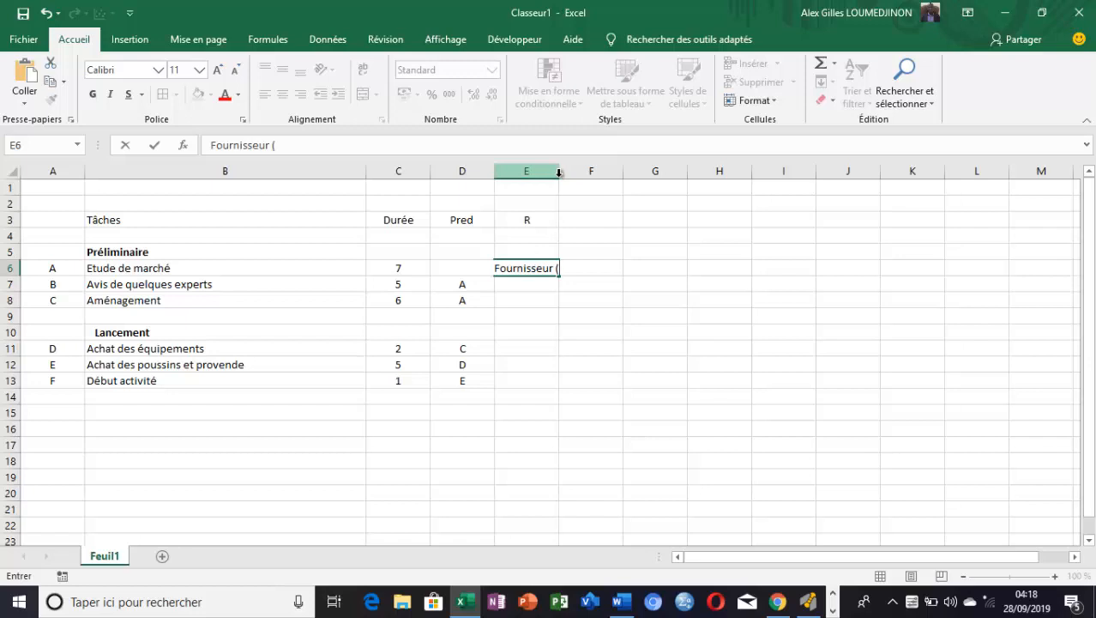
{"action": "left_click", "coordinate": [565, 206]}
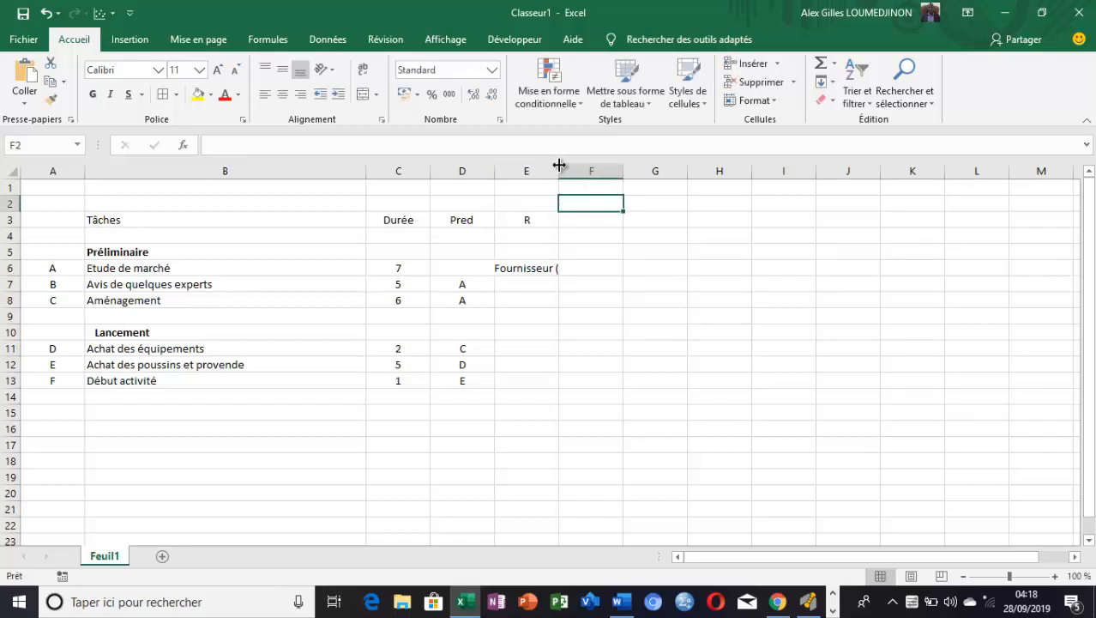
Complete the entry in E6 as "Fournisseur ( CAGECOM)" and widen column E to fit it
{"action": "left_click_drag", "start_coordinate": [559, 165], "coordinate": [601, 167]}
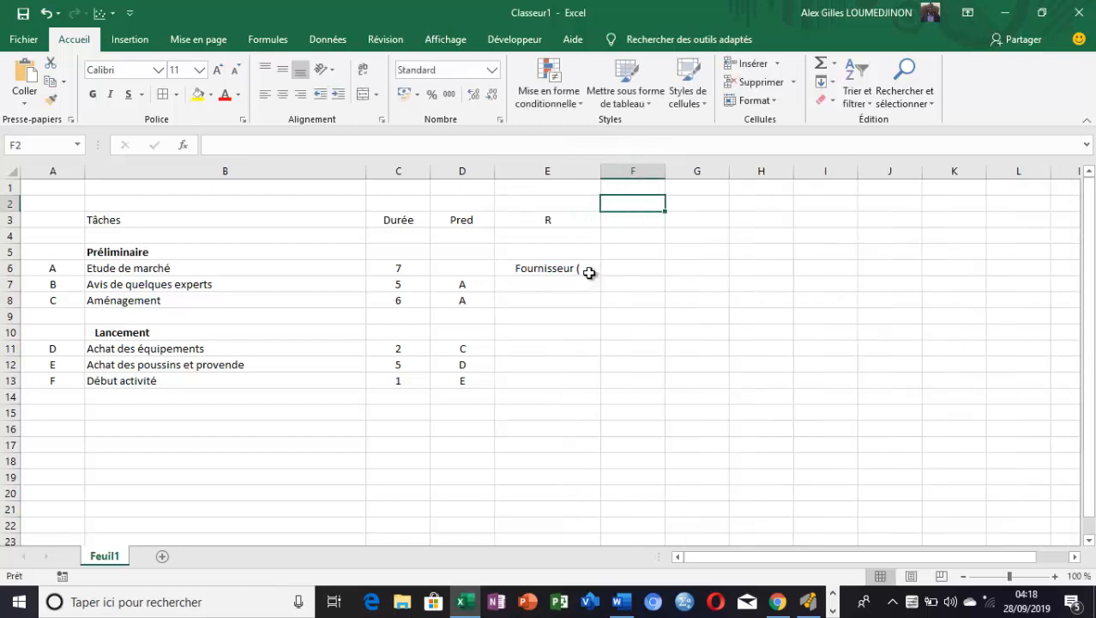
{"action": "double_click", "coordinate": [589, 270]}
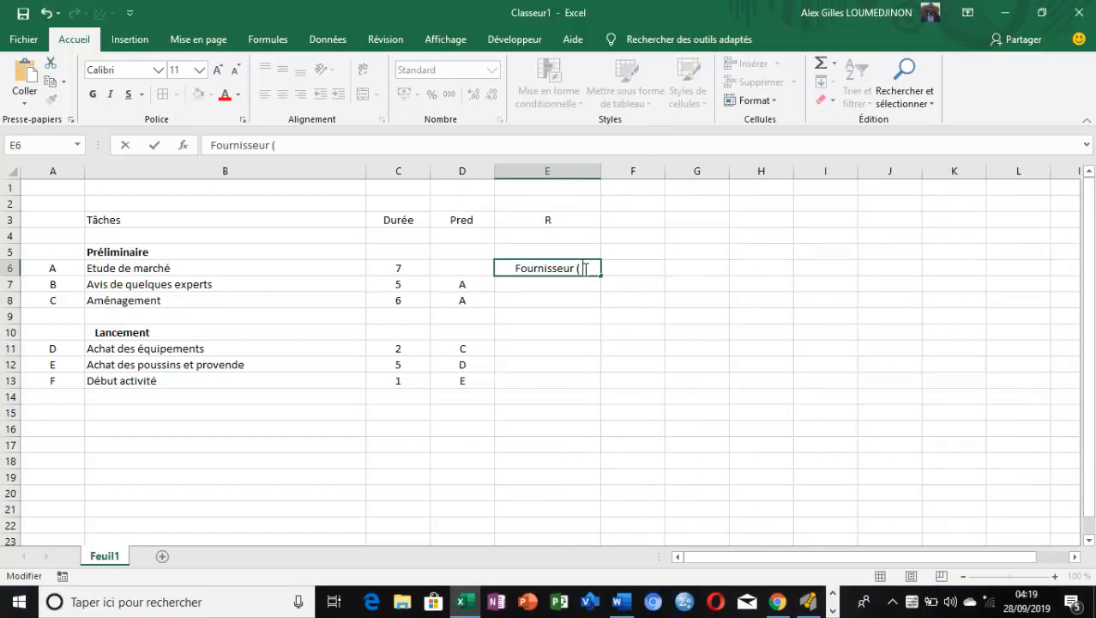
{"action": "type", "text": "CAGEC"}
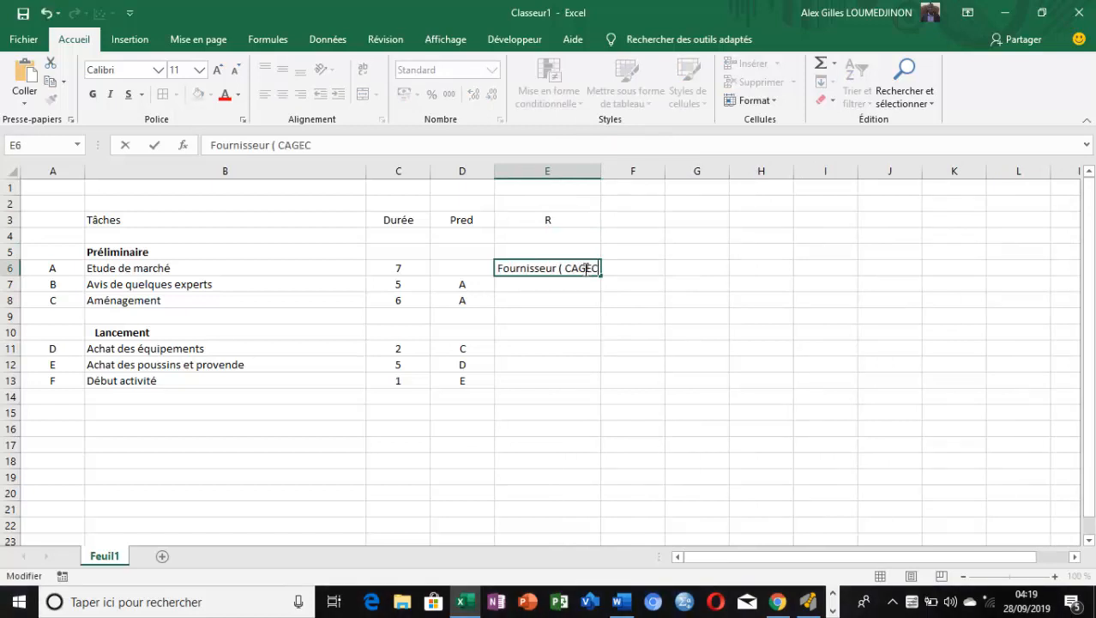
{"action": "type", "text": "OM)"}
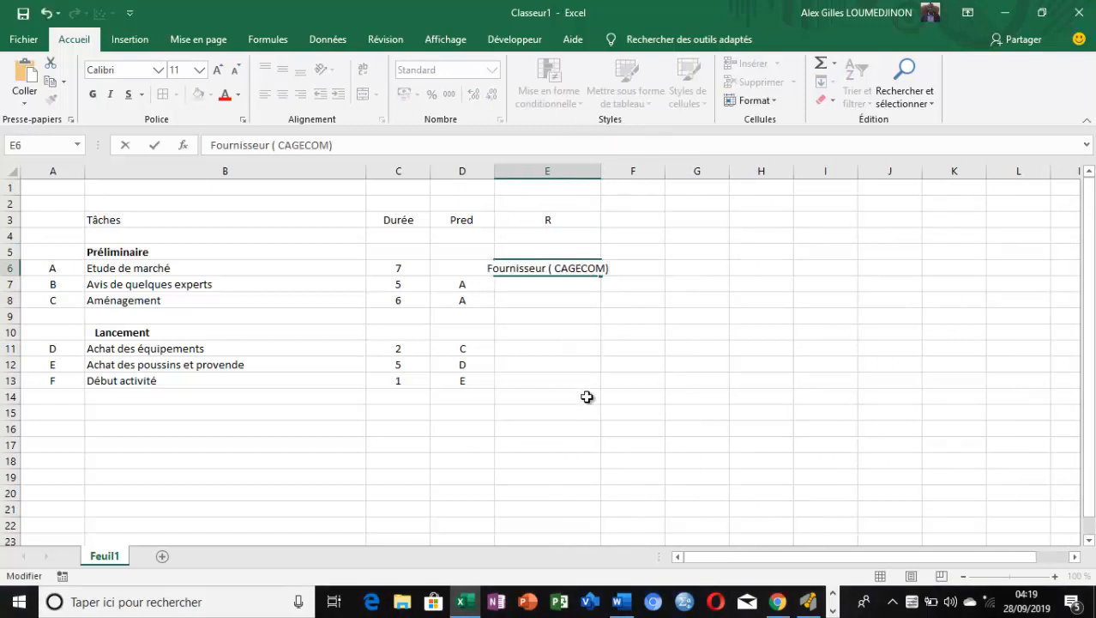
{"action": "left_click", "coordinate": [588, 395]}
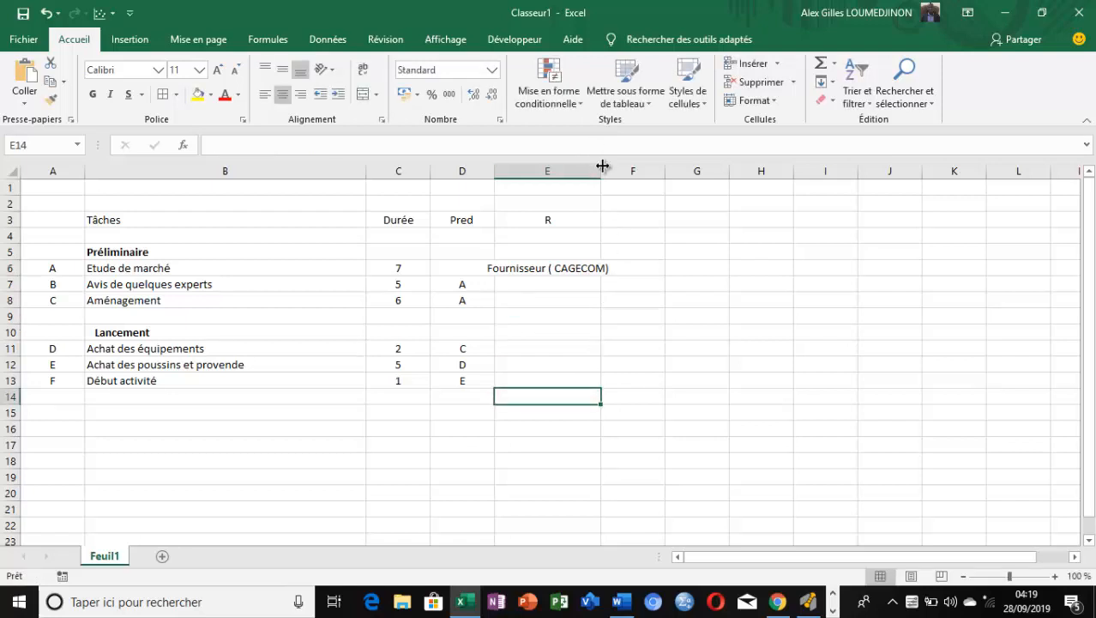
{"action": "left_click_drag", "start_coordinate": [601, 171], "coordinate": [652, 178]}
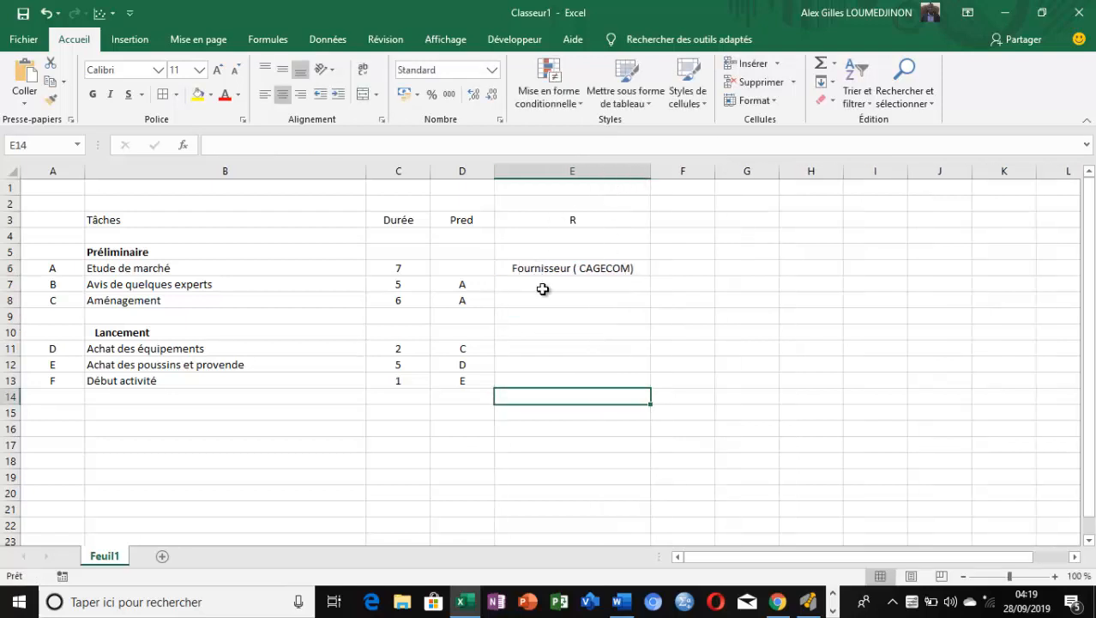
Enter one person's first name as the resource in E7 and two other first names joined by "et" in E8
{"action": "left_click", "coordinate": [544, 290]}
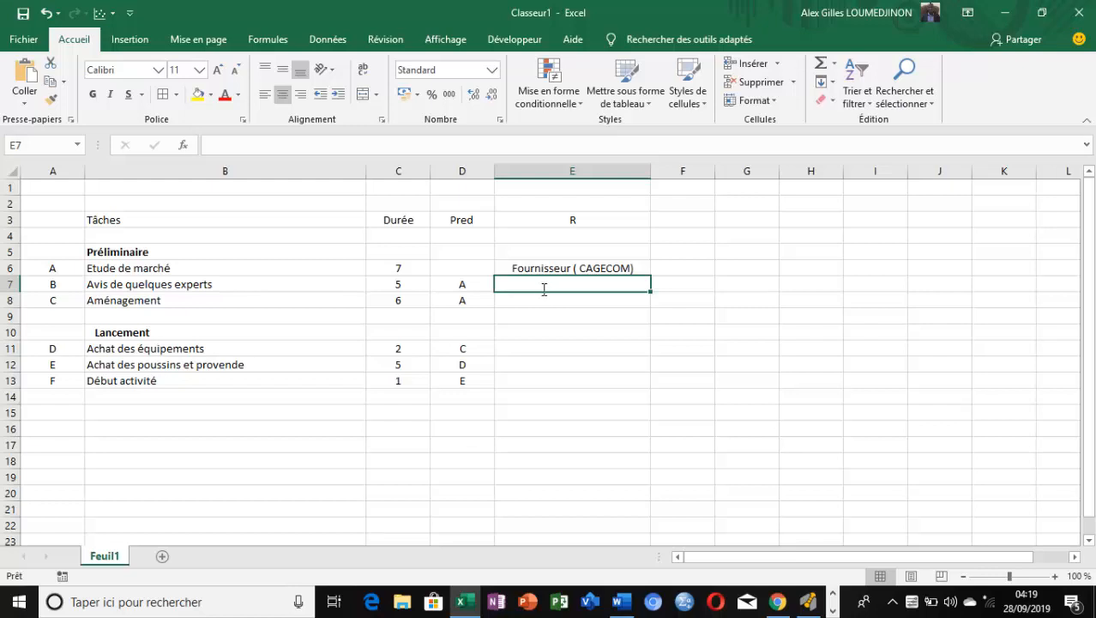
{"action": "type", "text": "Pau"}
{"action": "type", "text": "l"}
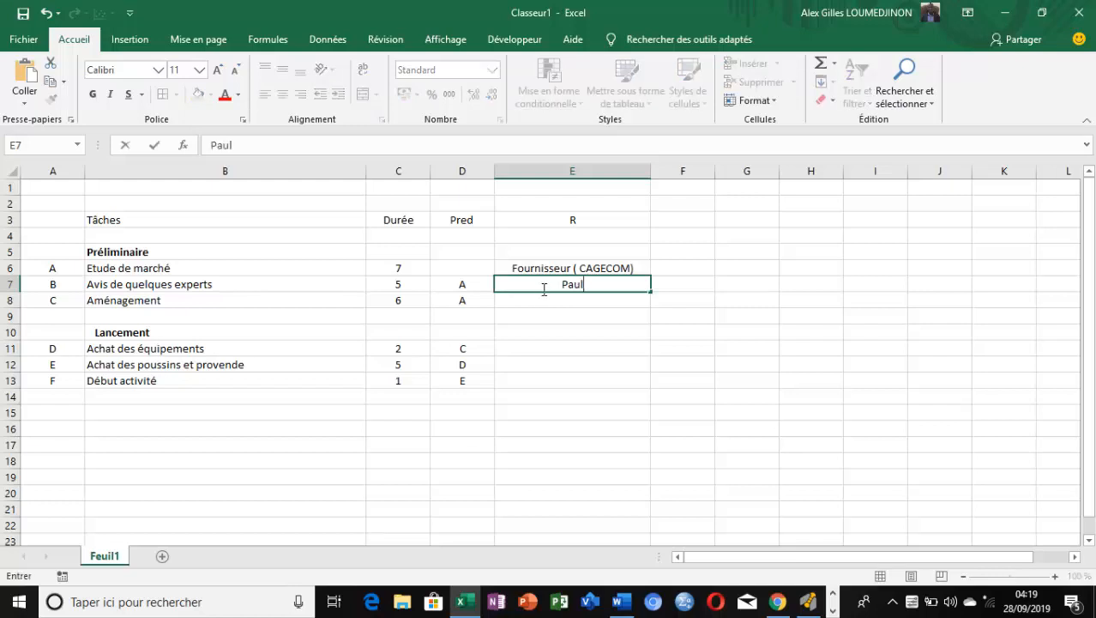
{"action": "left_click", "coordinate": [554, 303]}
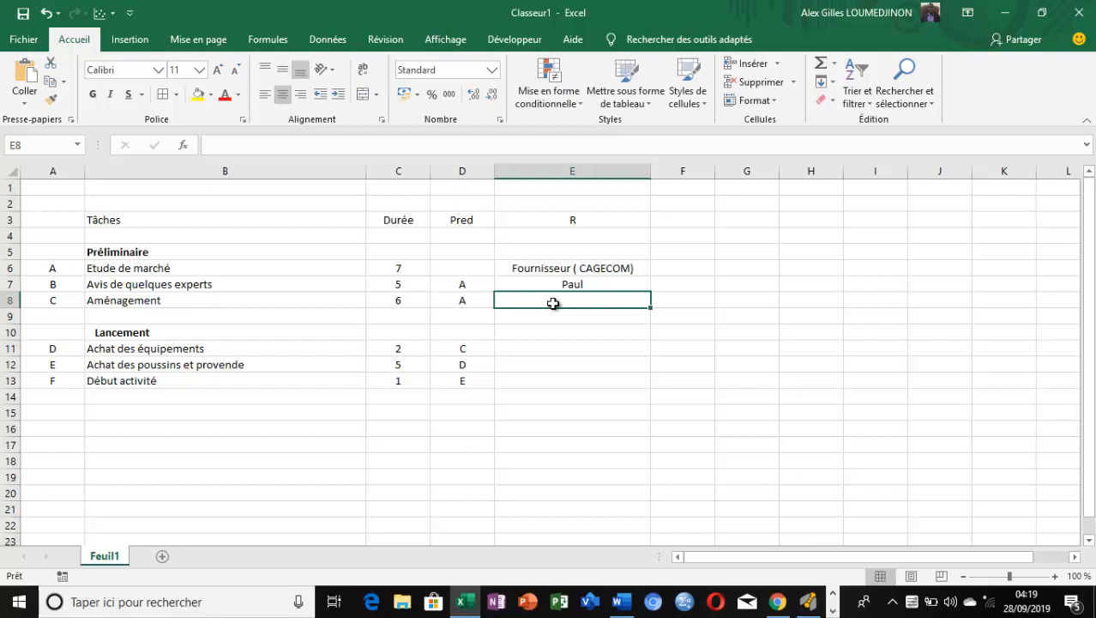
{"action": "type", "text": "Jea"}
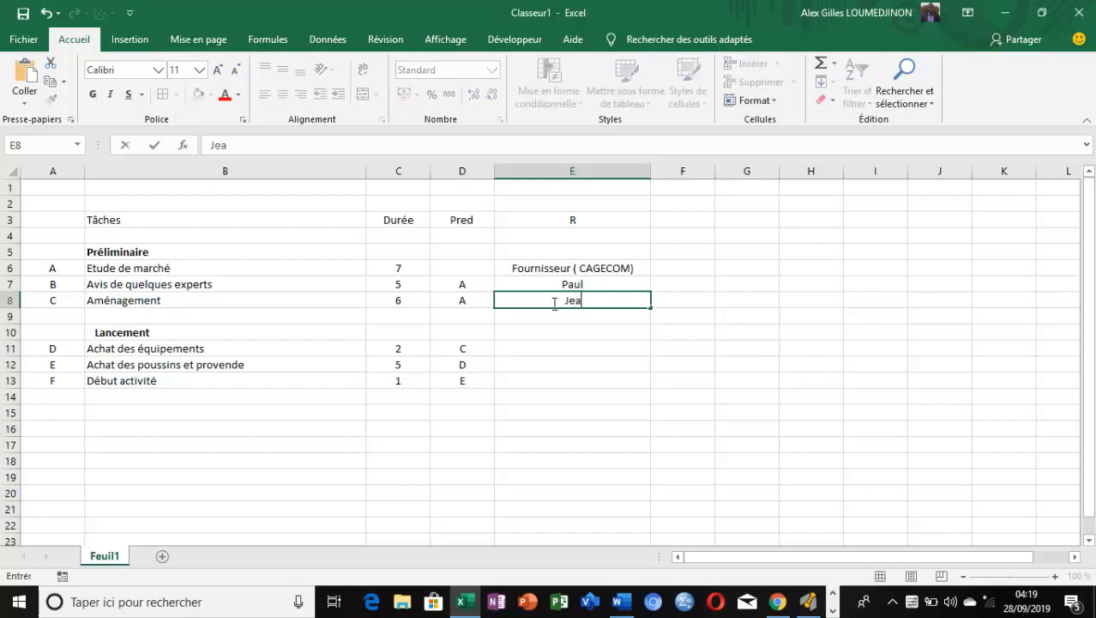
{"action": "type", "text": "n et Pièrre"}
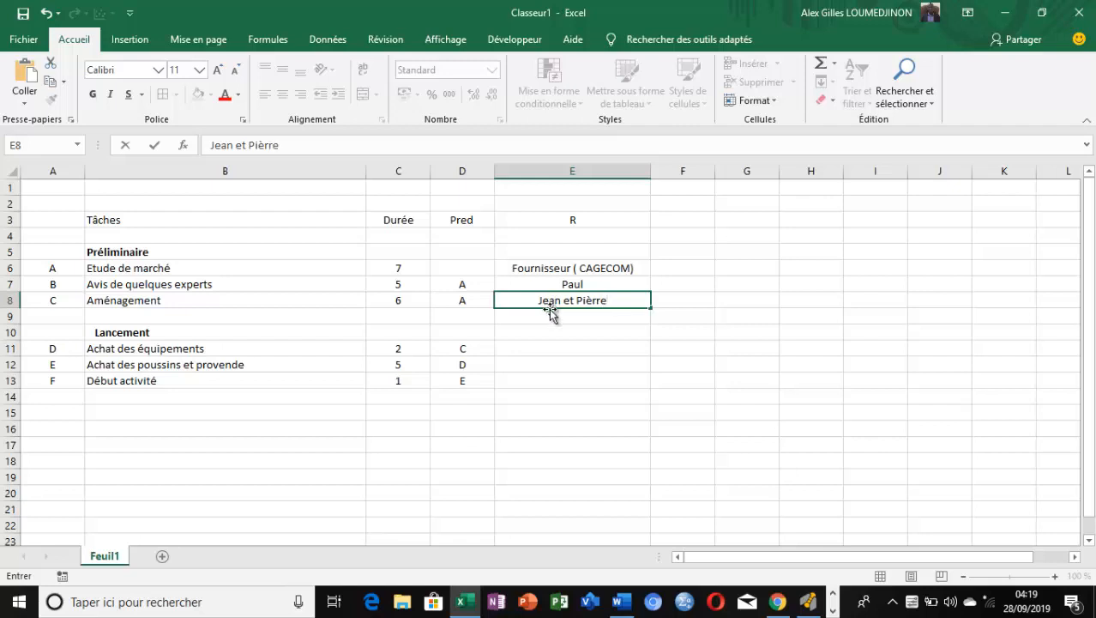
Enter the person from E7 and the first person from E8, separated by a comma, as resources for "Achat des équipements" in E11
{"action": "left_click", "coordinate": [574, 344]}
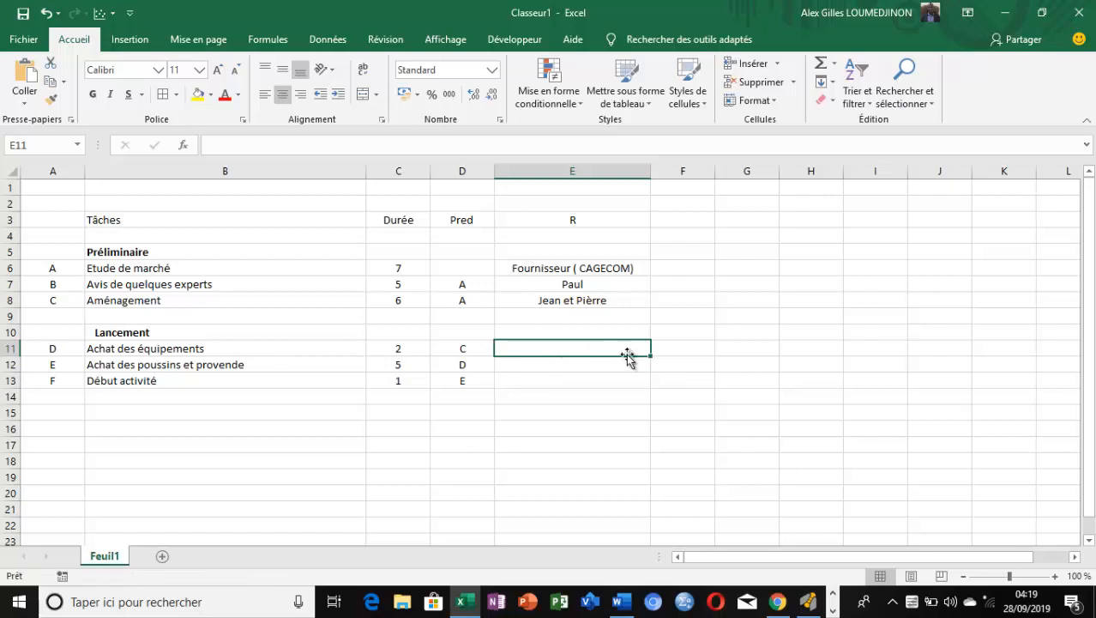
{"action": "type", "text": "Pau"}
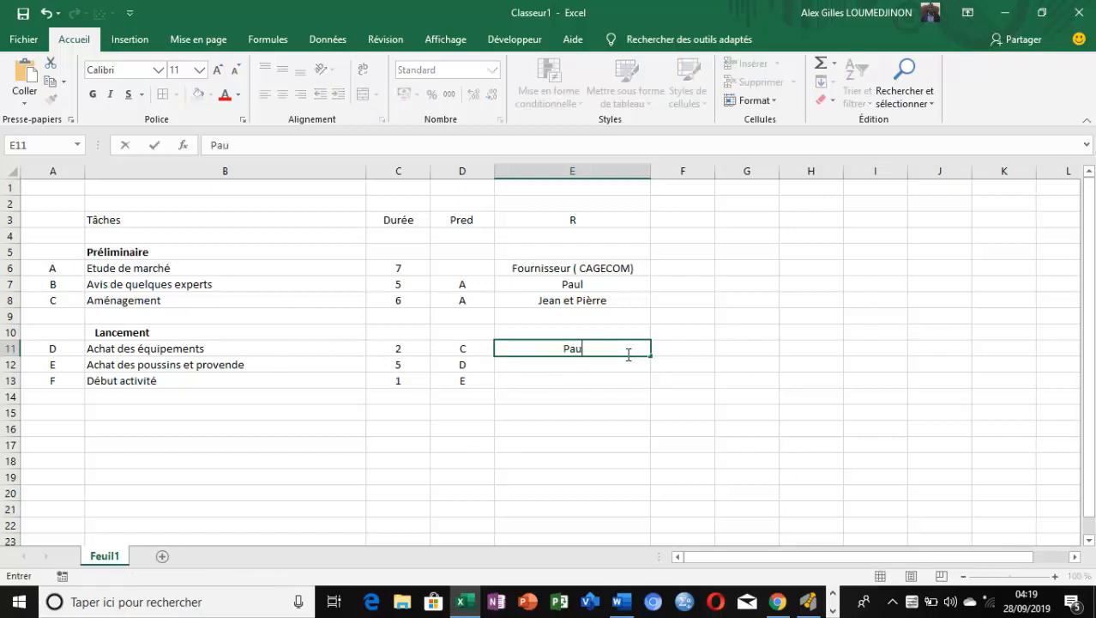
{"action": "type", "text": "l , Jean"}
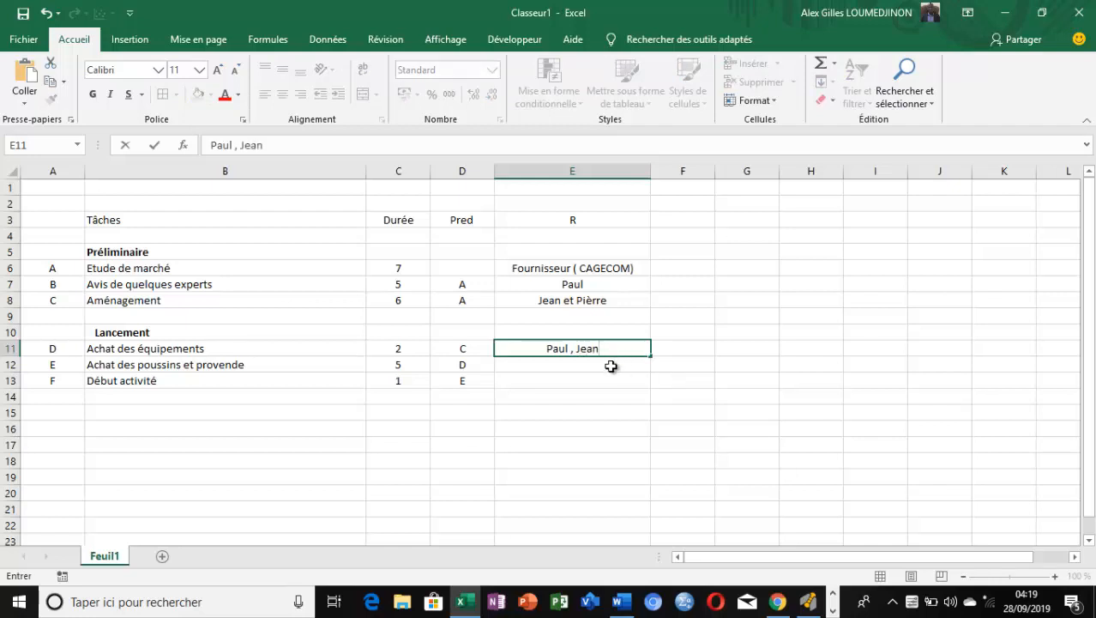
Enter the first name from E7 alone as the resource for "Achat des poussins et provende" in E12
{"action": "left_click", "coordinate": [610, 367]}
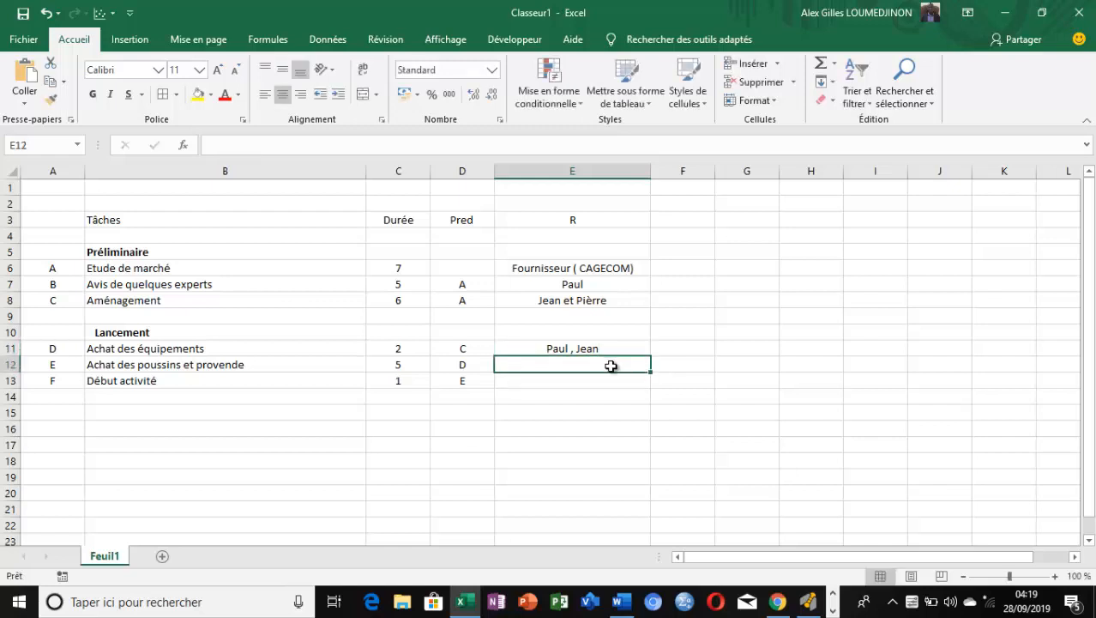
{"action": "type", "text": "Paul"}
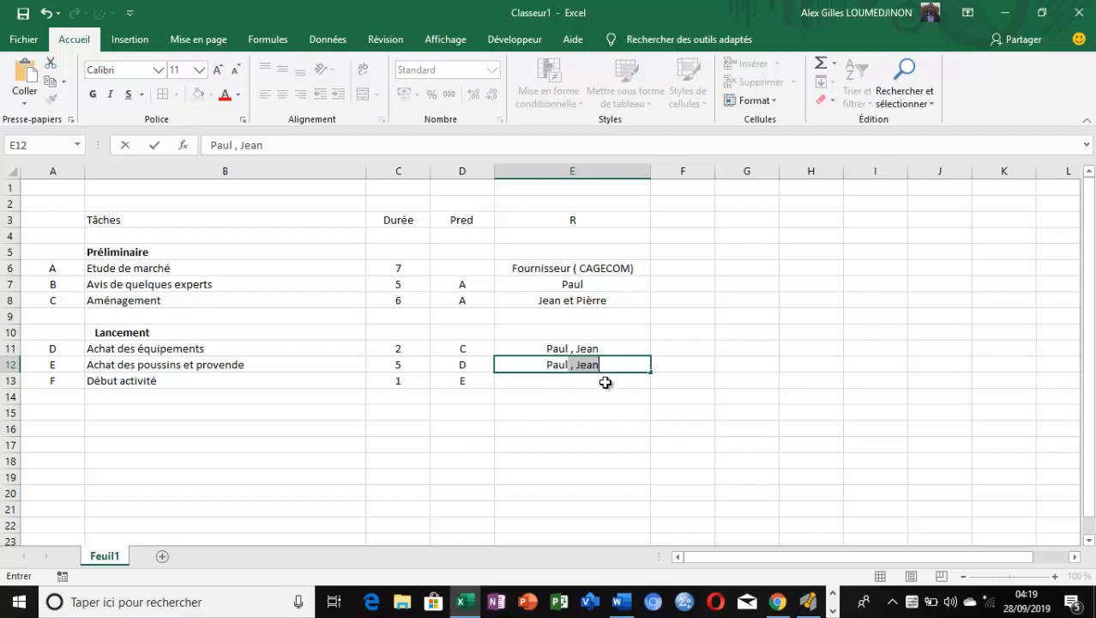
{"action": "left_click", "coordinate": [605, 386]}
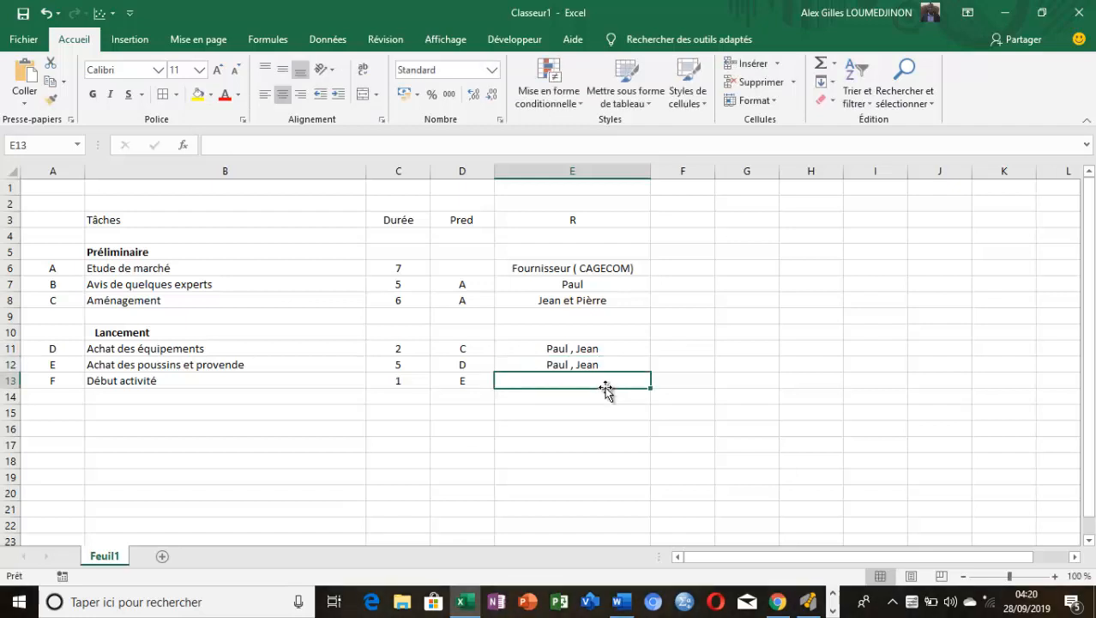
{"action": "double_click", "coordinate": [615, 364]}
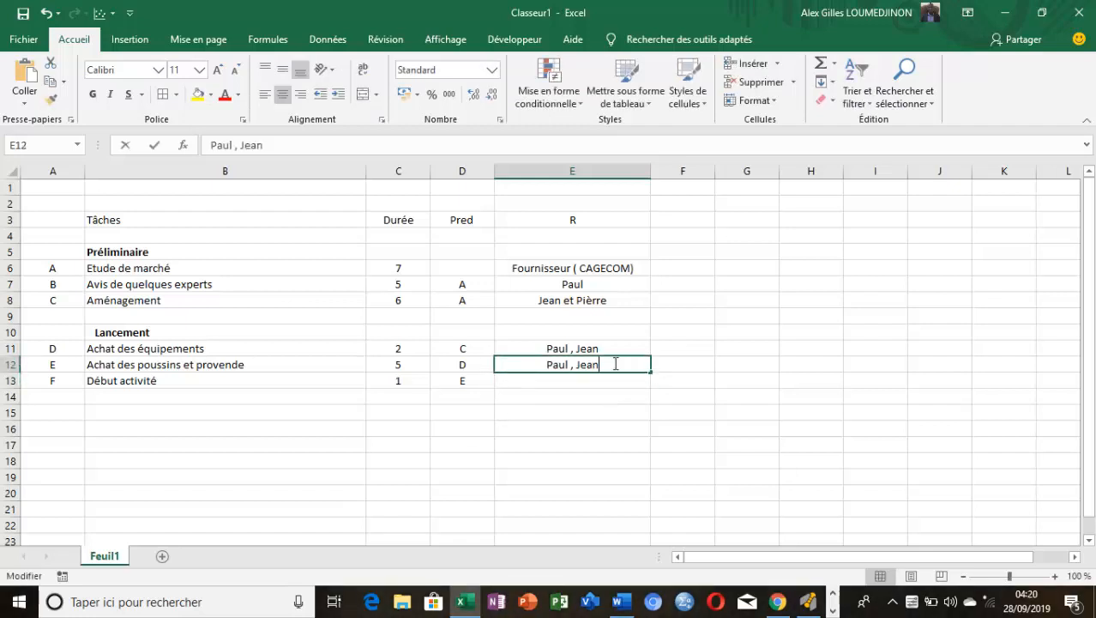
{"action": "key", "text": "BackSpace"}
{"action": "key", "text": "BackSpace"}
{"action": "key", "text": "BackSpace"}
{"action": "key", "text": "BackSpace"}
{"action": "key", "text": "BackSpace"}
{"action": "key", "text": "BackSpace"}
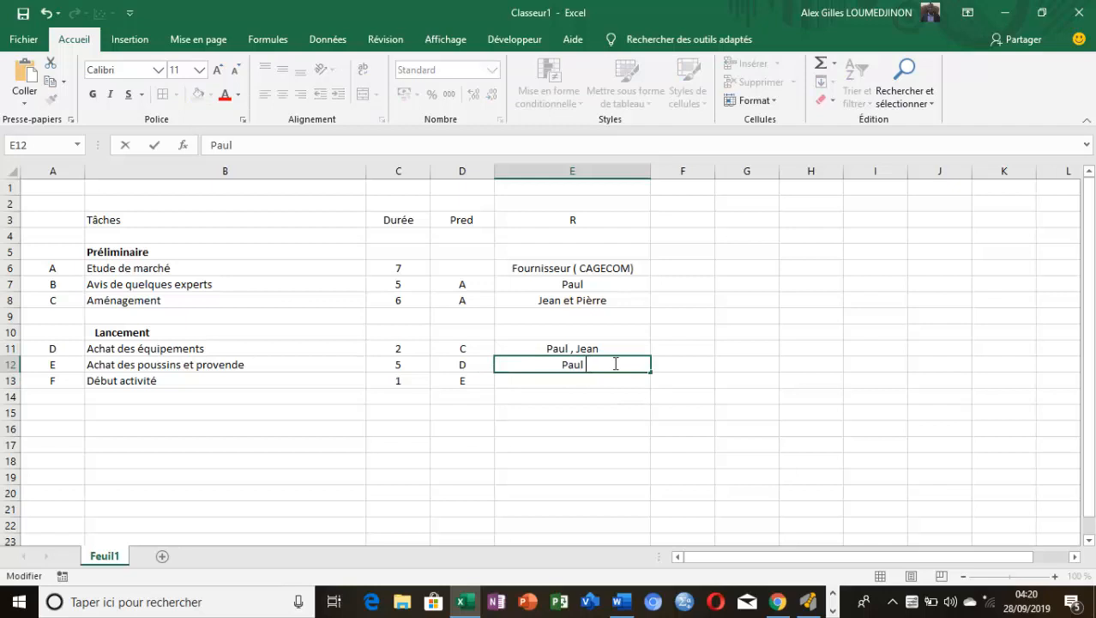
Enter four people's first names as resources for "Début activité" in E13, separated by commas with "et" before the last
{"action": "left_click", "coordinate": [602, 385]}
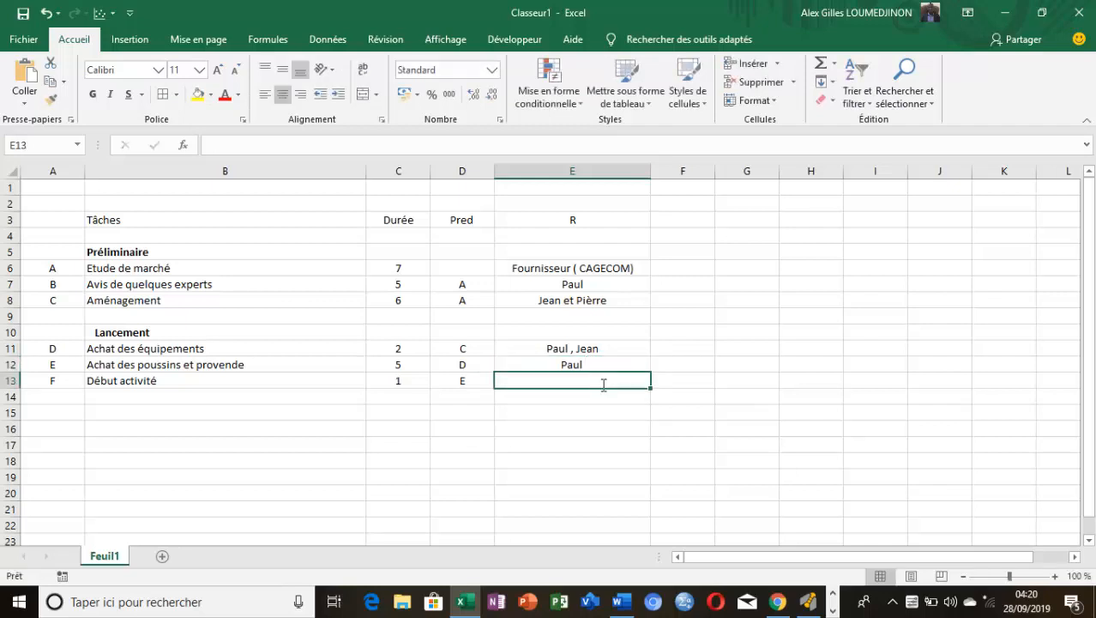
{"action": "type", "text": "Paul"}
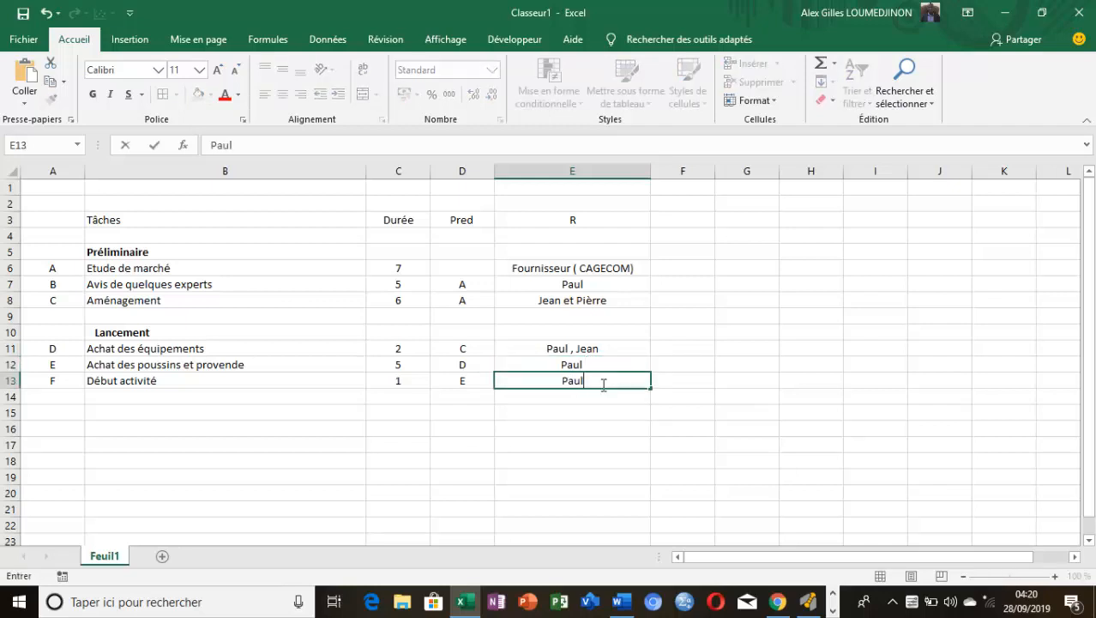
{"action": "type", "text": ", Jean , Pièr"}
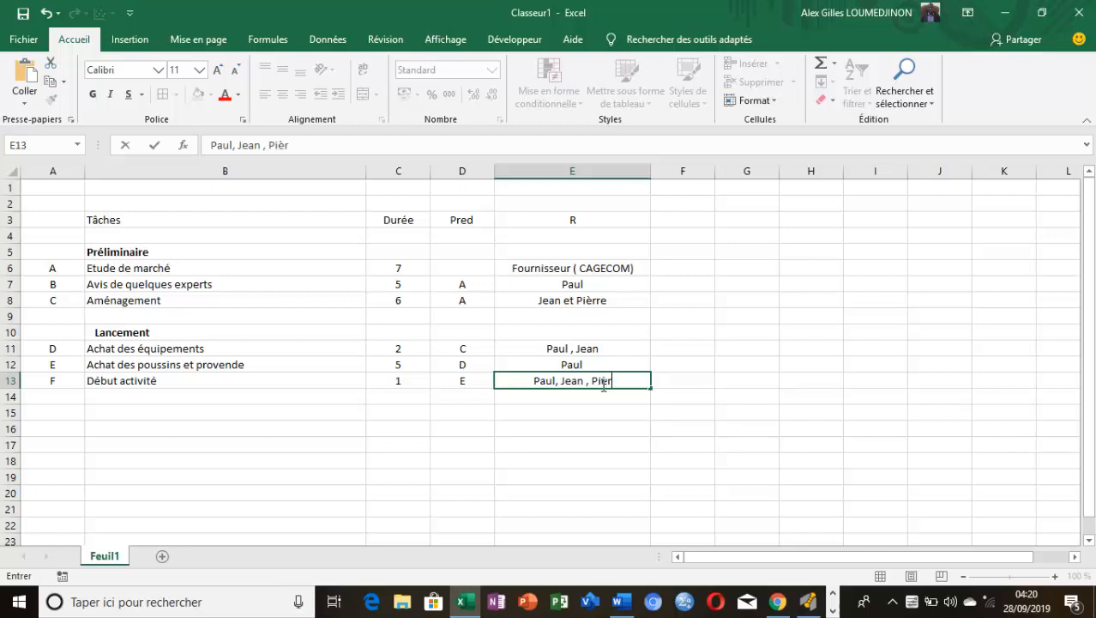
{"action": "type", "text": "re et"}
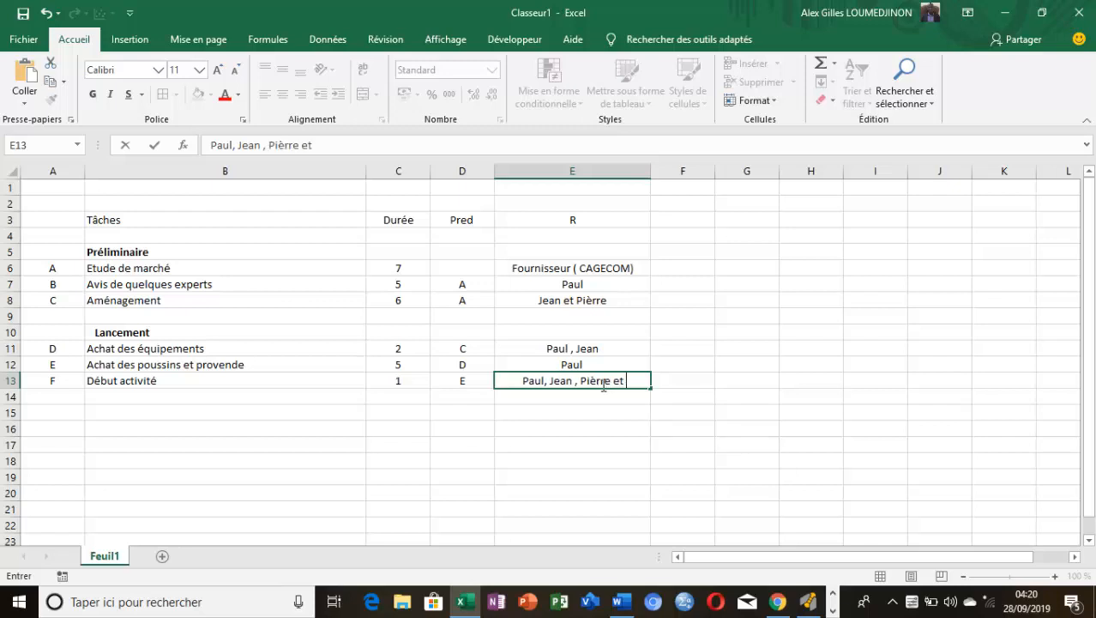
{"action": "type", "text": " Alex"}
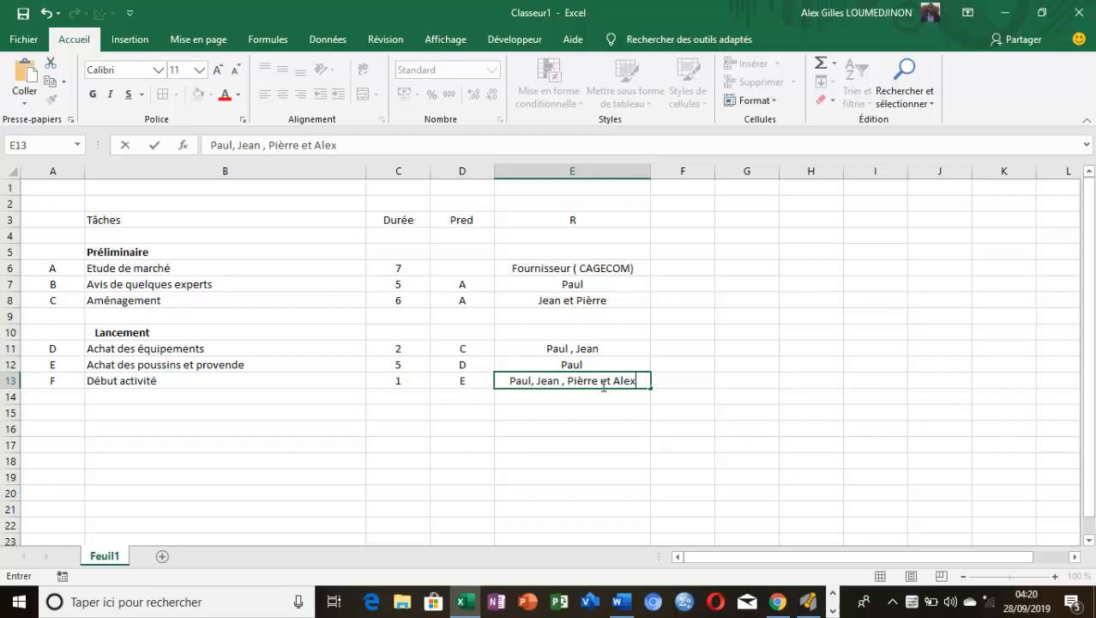
{"action": "left_click", "coordinate": [766, 350]}
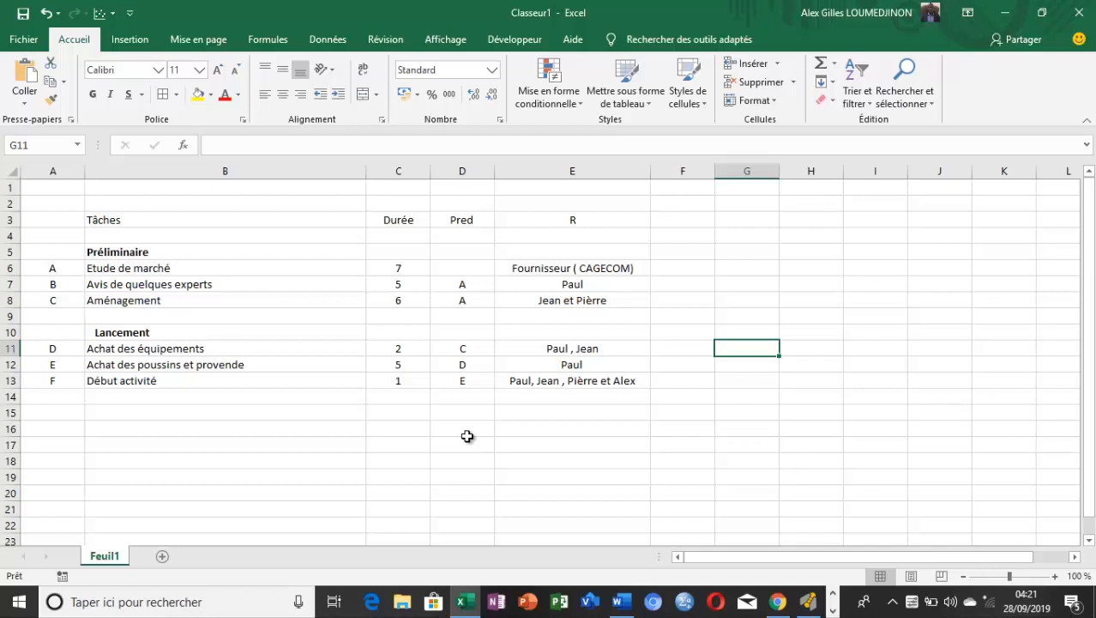
Switch to GanttProject and examine the available project, editing, view and resource commands
{"action": "left_click", "coordinate": [812, 607]}
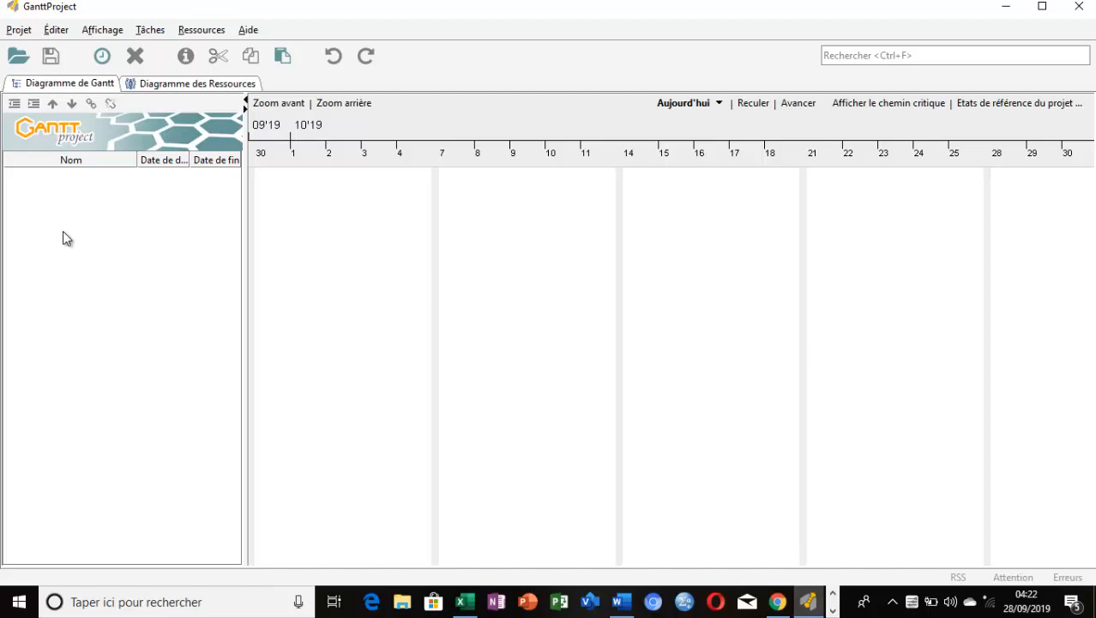
{"action": "left_click", "coordinate": [21, 33]}
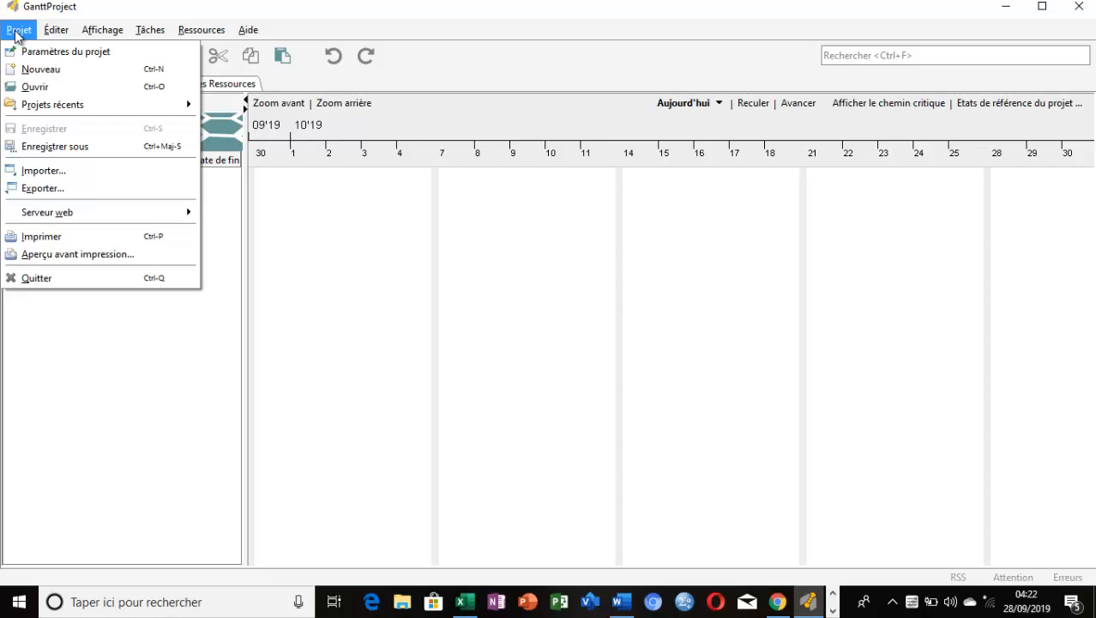
{"action": "left_click", "coordinate": [150, 30]}
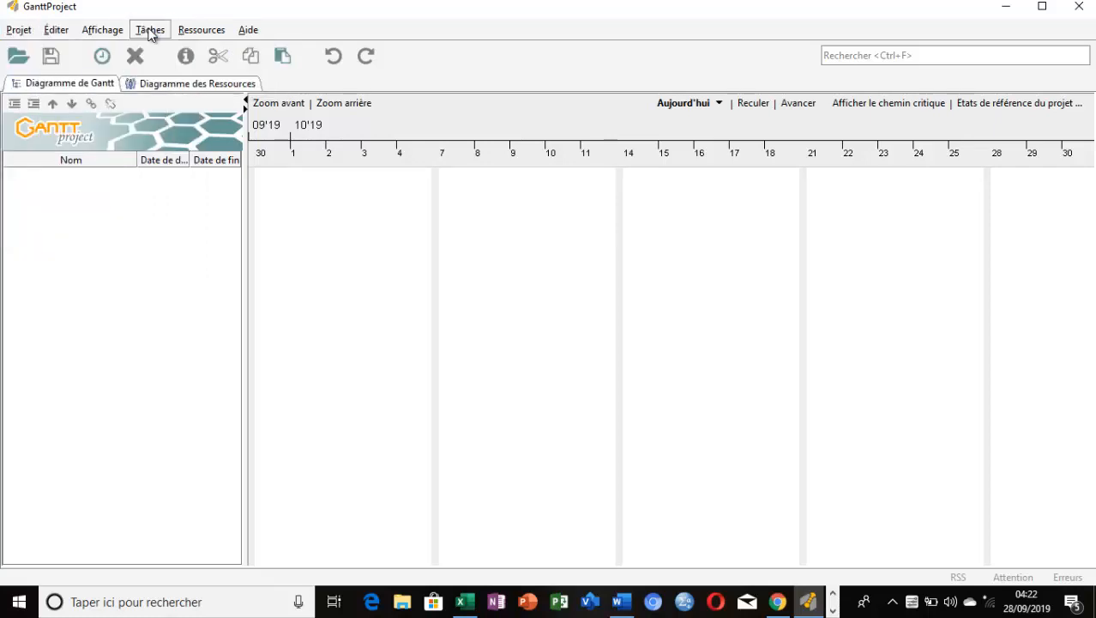
{"action": "left_click", "coordinate": [197, 32]}
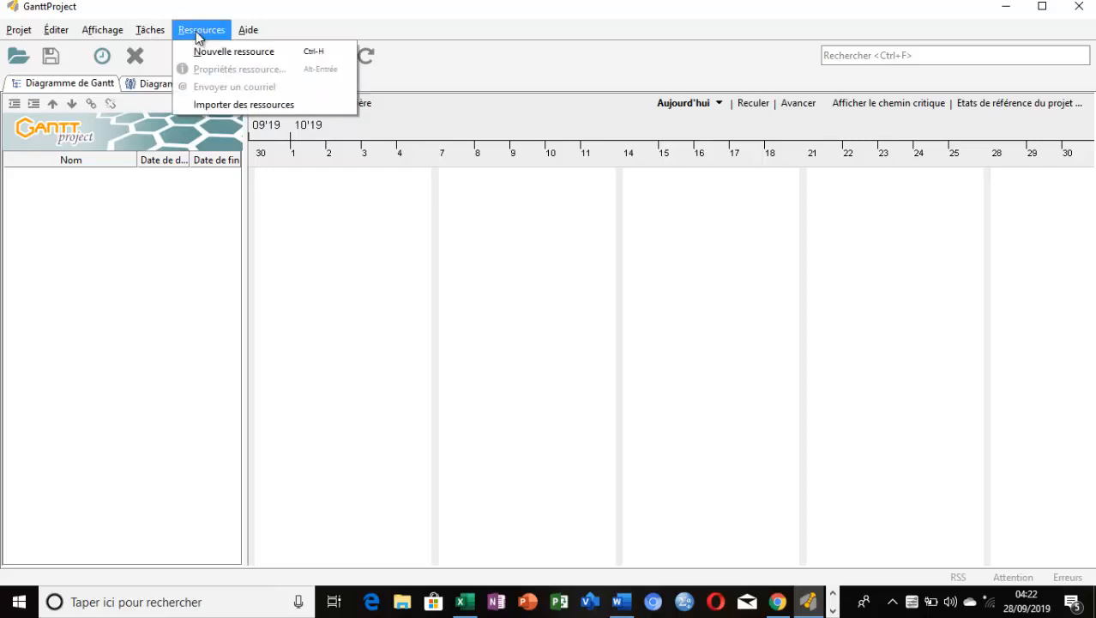
{"action": "mouse_move", "coordinate": [112, 32]}
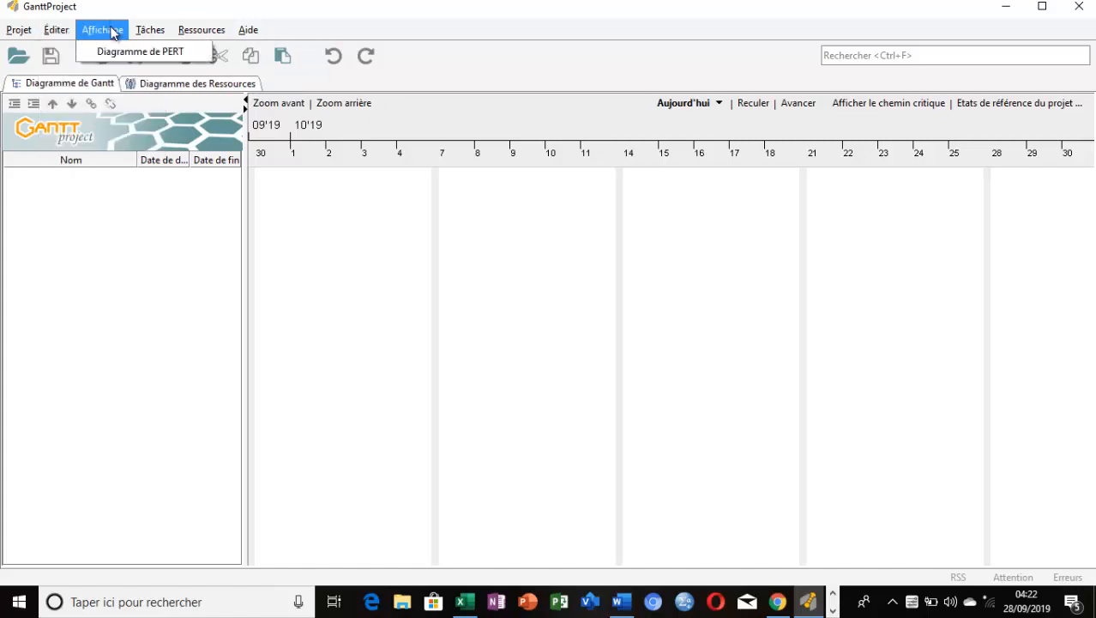
{"action": "left_click", "coordinate": [110, 35]}
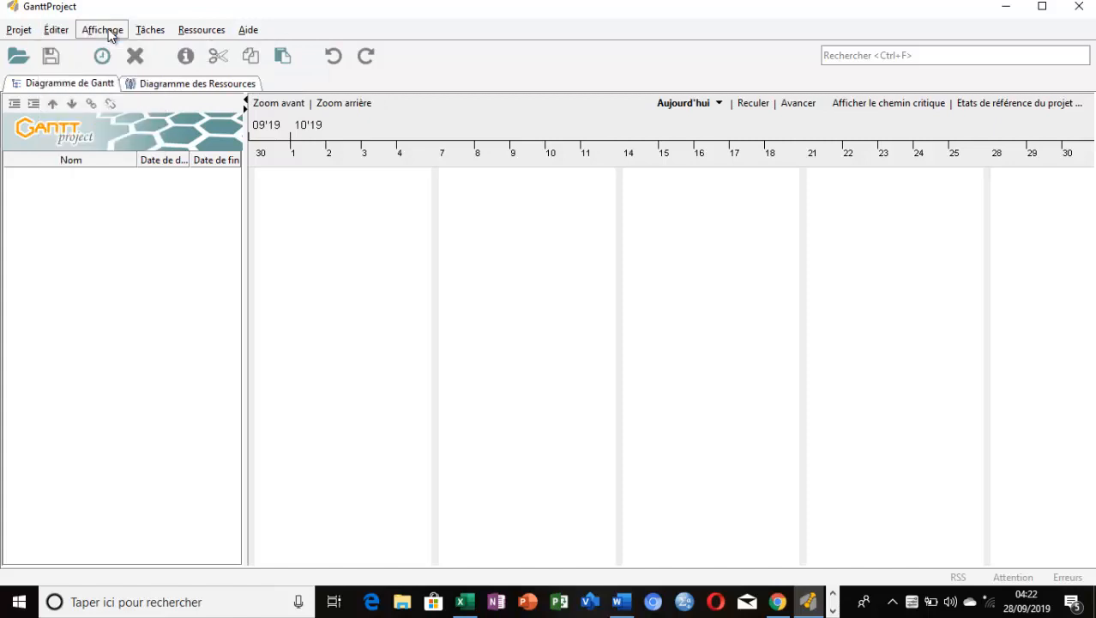
{"action": "left_click", "coordinate": [53, 32]}
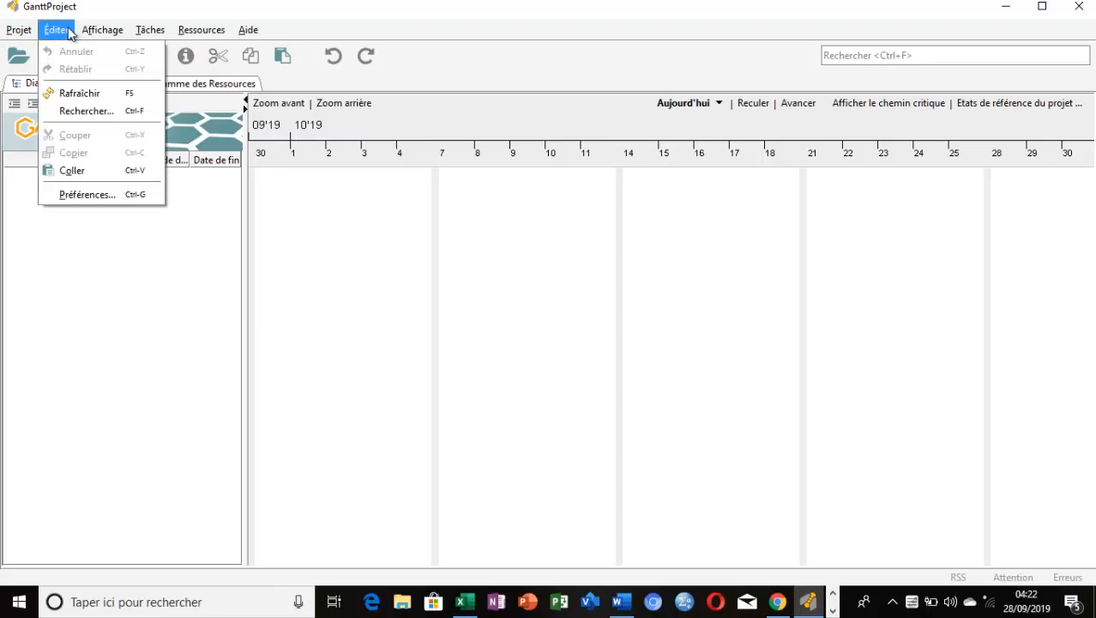
{"action": "mouse_move", "coordinate": [102, 31]}
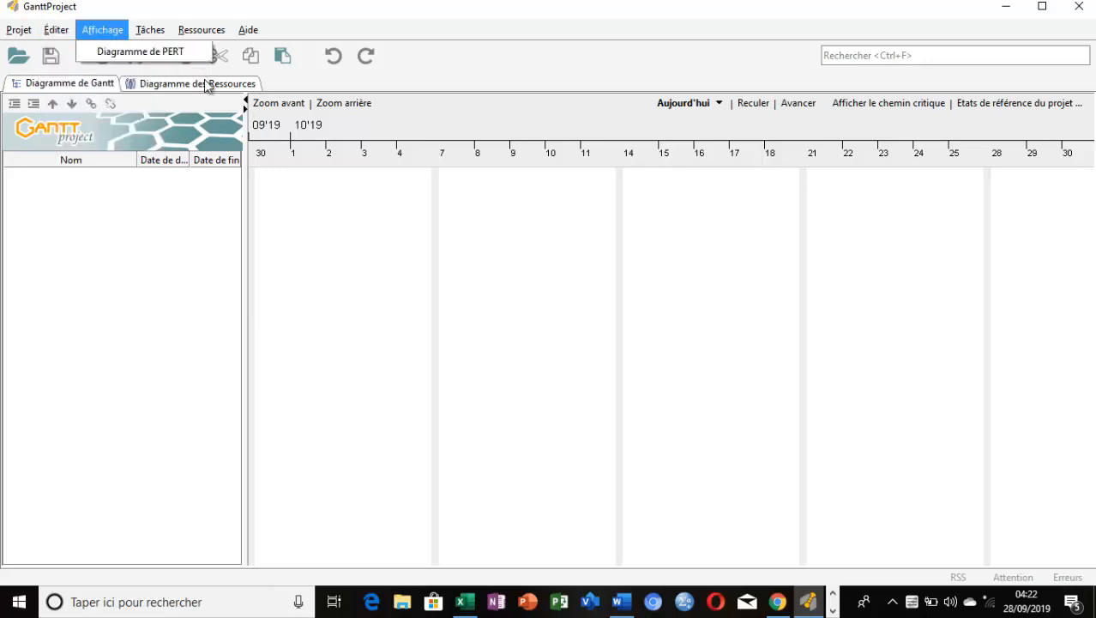
{"action": "left_click", "coordinate": [19, 36]}
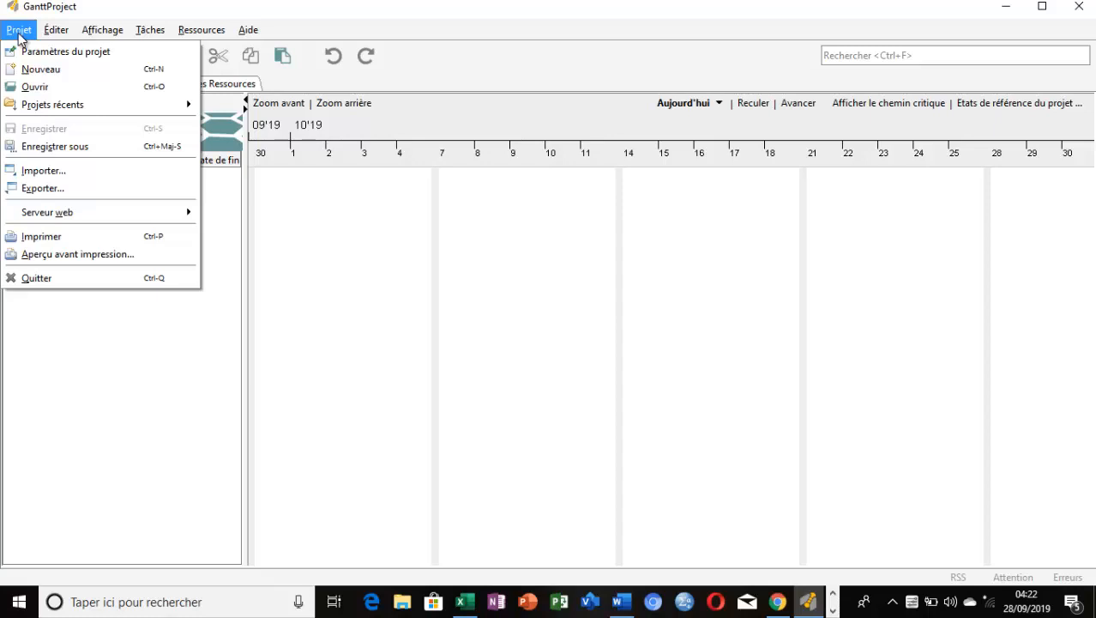
{"action": "left_click", "coordinate": [19, 34]}
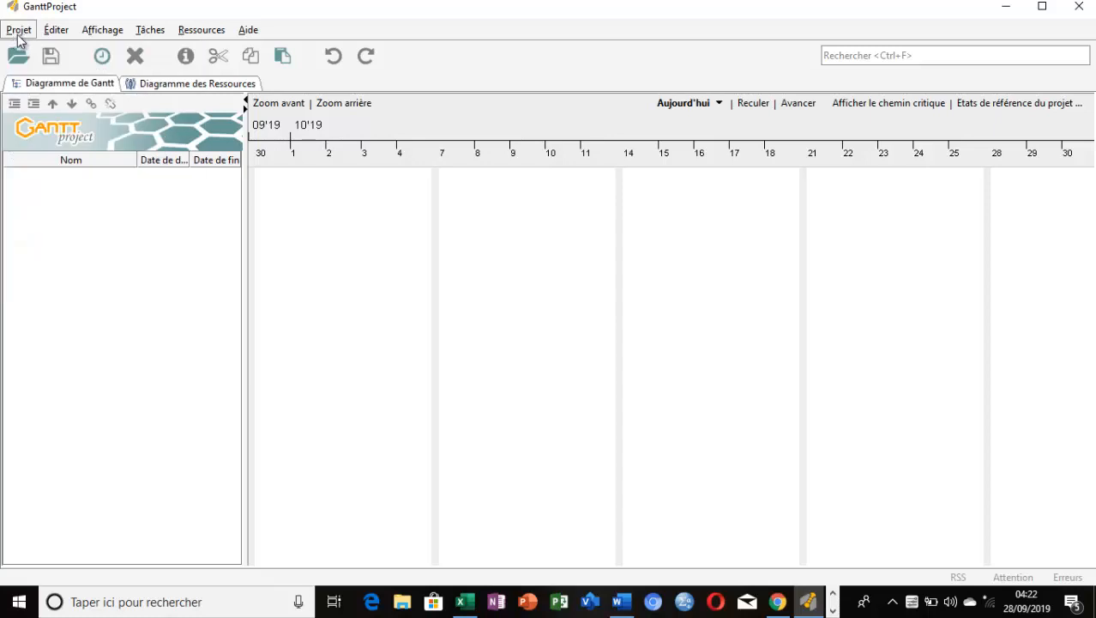
Start a new project and name it "Elevage Poussin"
{"action": "left_click", "coordinate": [19, 34]}
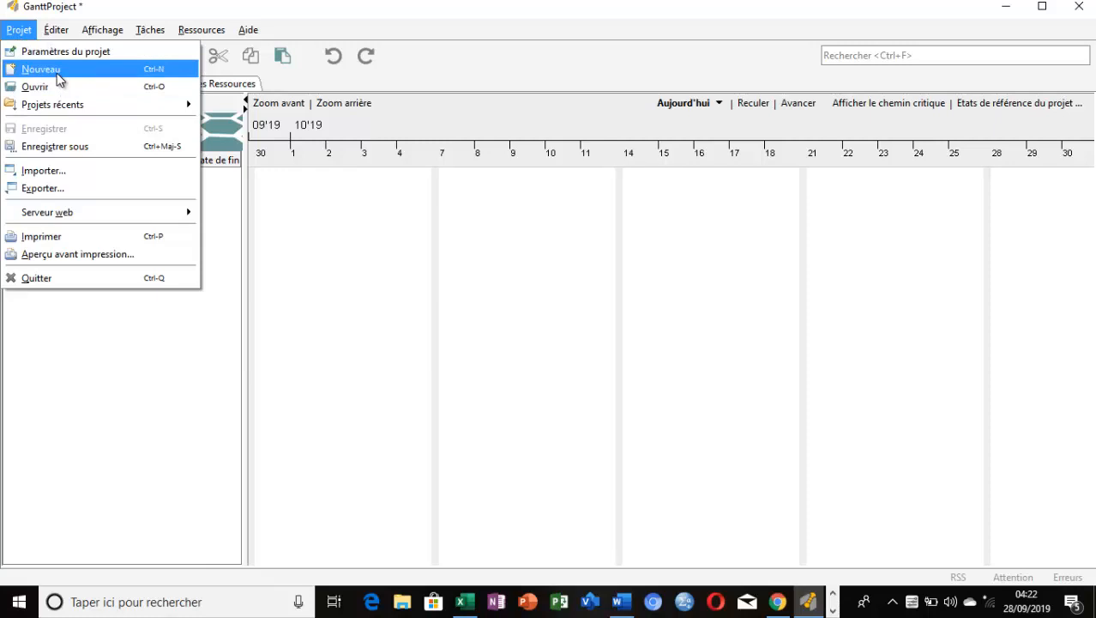
{"action": "left_click", "coordinate": [59, 79]}
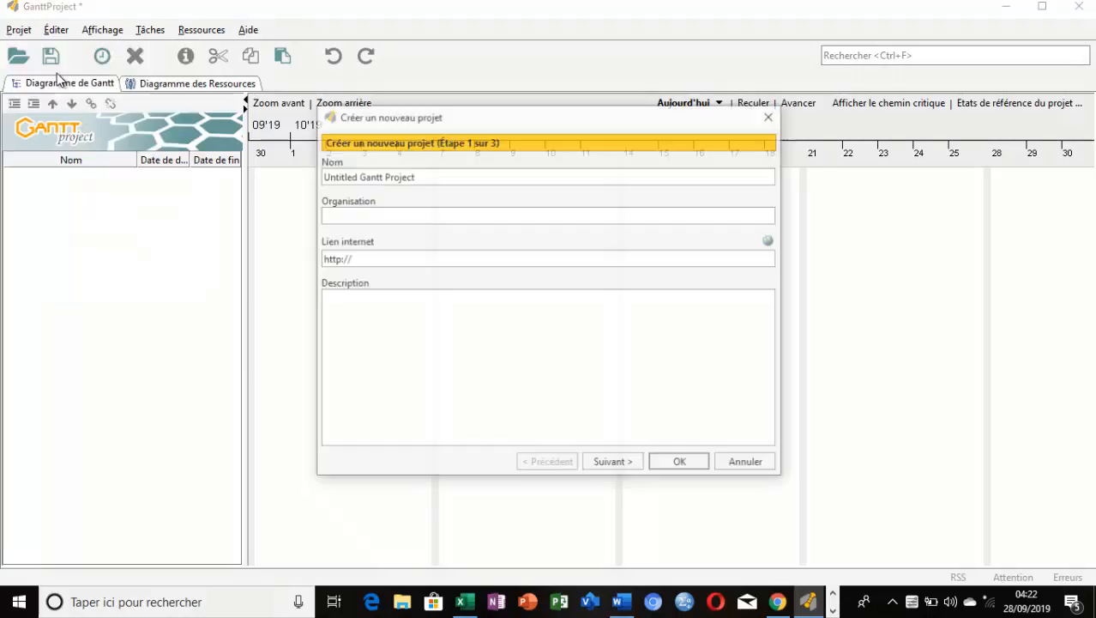
{"action": "left_click", "coordinate": [459, 178]}
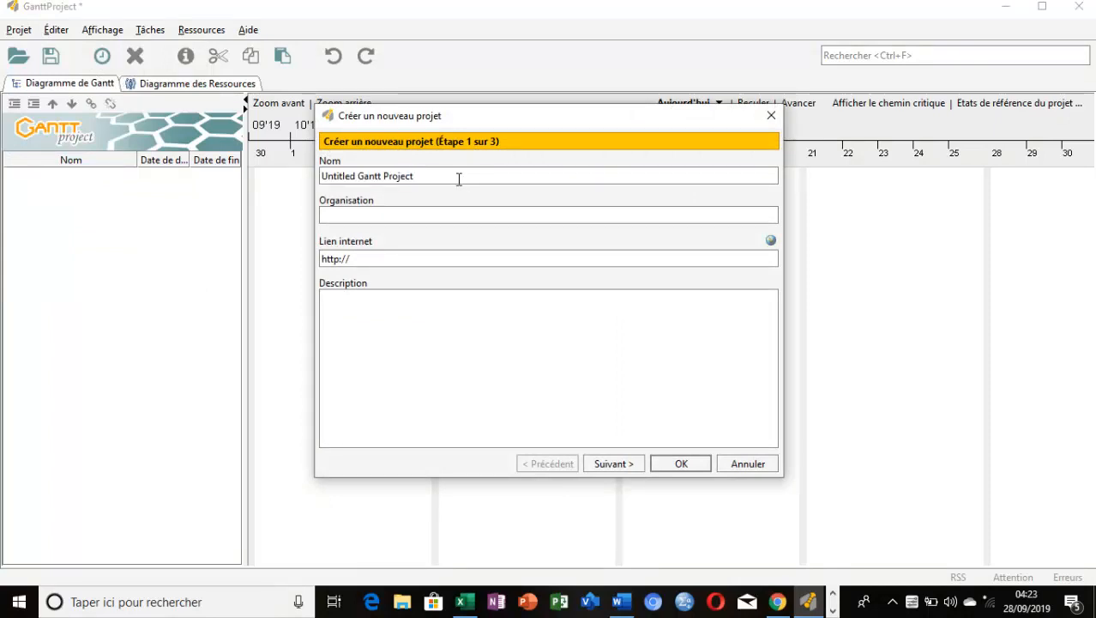
{"action": "key", "text": "BackSpace"}
{"action": "key", "text": "BackSpace"}
{"action": "key", "text": "BackSpace"}
{"action": "key", "text": "BackSpace"}
{"action": "key", "text": "BackSpace"}
{"action": "key", "text": "BackSpace"}
{"action": "key", "text": "BackSpace"}
{"action": "key", "text": "BackSpace"}
{"action": "key", "text": "BackSpace"}
{"action": "key", "text": "BackSpace"}
{"action": "key", "text": "BackSpace"}
{"action": "key", "text": "BackSpace"}
{"action": "key", "text": "BackSpace"}
{"action": "key", "text": "BackSpace"}
{"action": "key", "text": "BackSpace"}
{"action": "key", "text": "BackSpace"}
{"action": "key", "text": "BackSpace"}
{"action": "key", "text": "BackSpace"}
{"action": "key", "text": "BackSpace"}
{"action": "key", "text": "BackSpace"}
{"action": "key", "text": "BackSpace"}
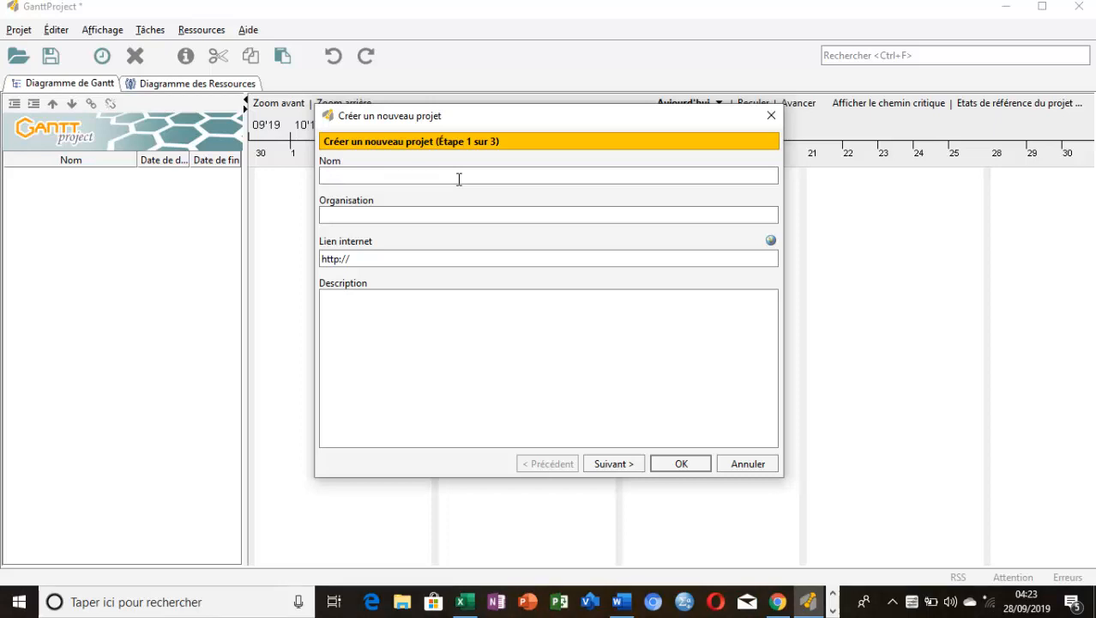
{"action": "type", "text": "Elevage Poussin"}
{"action": "left_click", "coordinate": [372, 218]}
{"action": "type", "text": "A"}
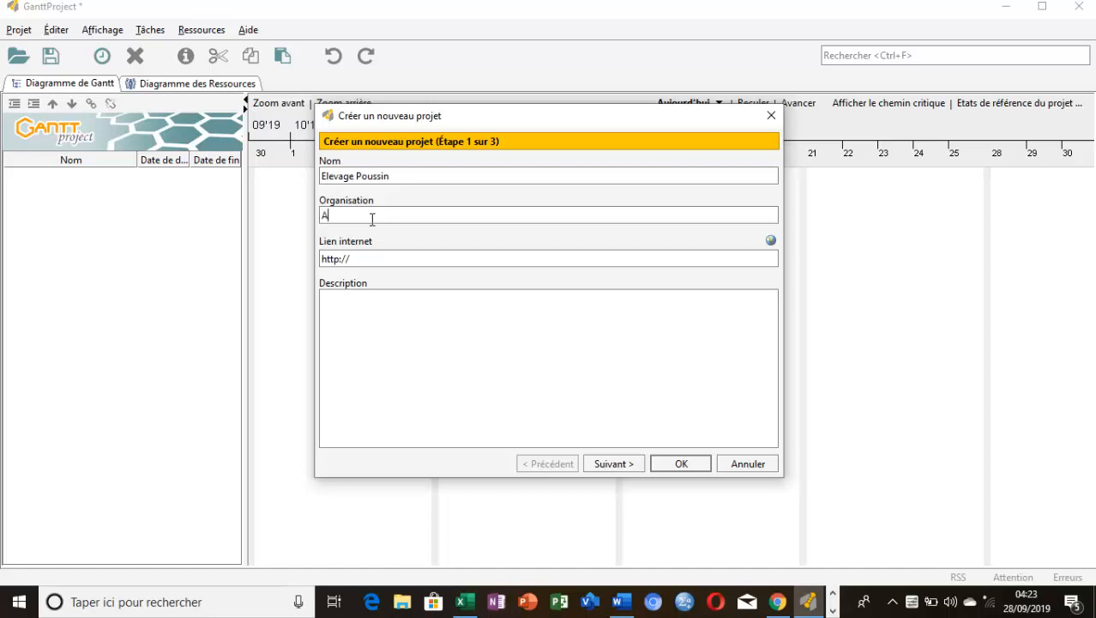
{"action": "type", "text": "groBuz"}
{"action": "left_click", "coordinate": [384, 258]}
{"action": "type", "text": "www.agrobuz.com"}
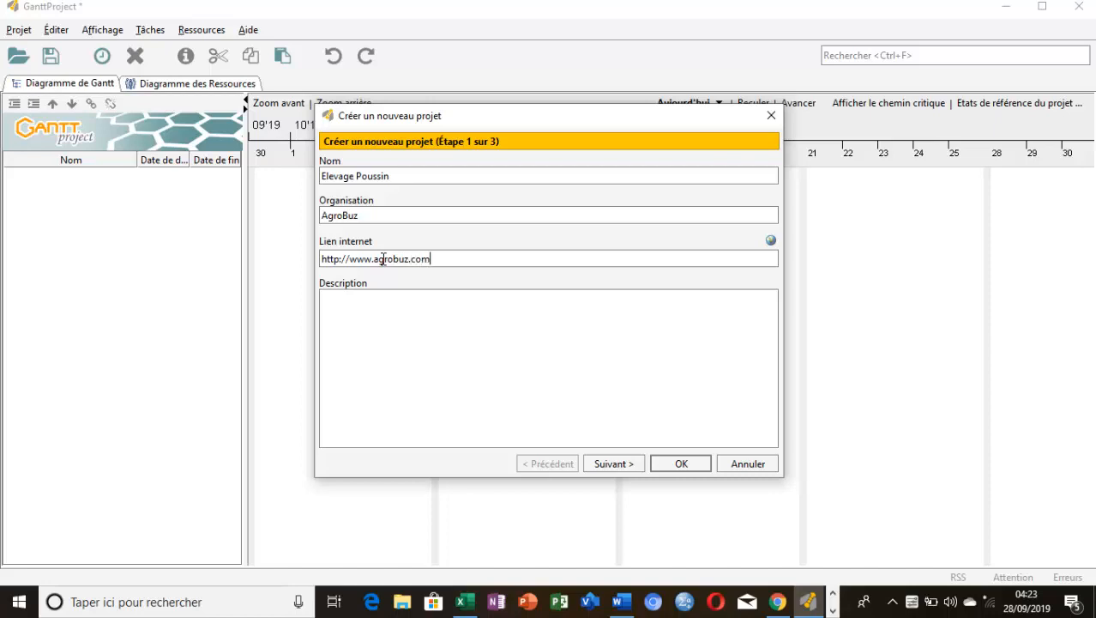
Enter the project description "Ce projet est un projet qui permettra de mieux alimenter la population"
{"action": "left_click", "coordinate": [443, 318]}
{"action": "type", "text": "Ce projet est un projet "}
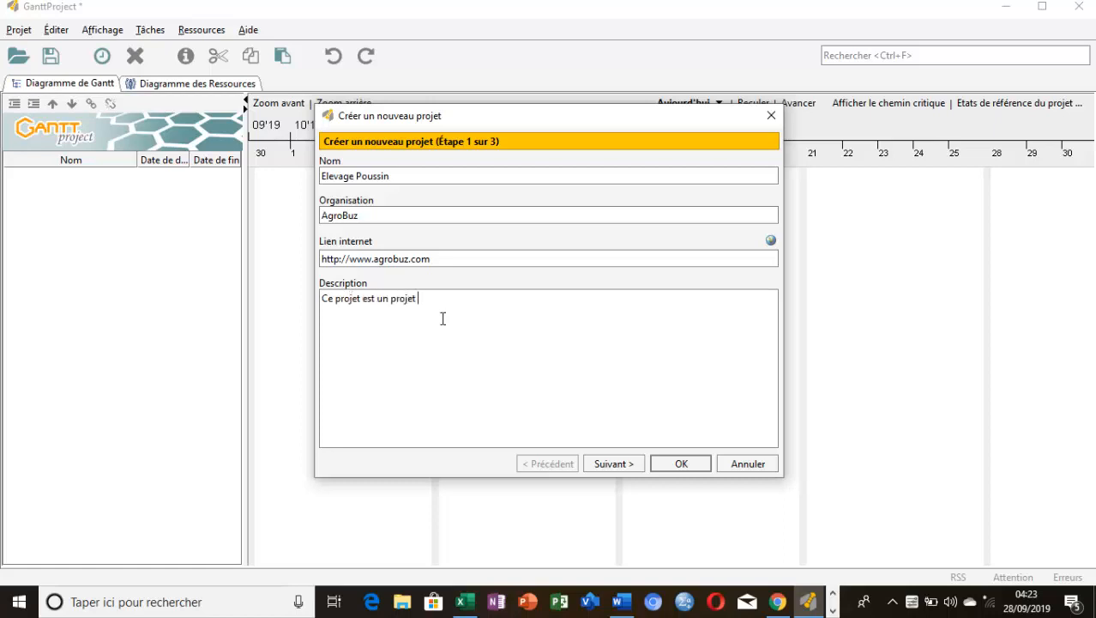
{"action": "type", "text": "qui permettra de mie"}
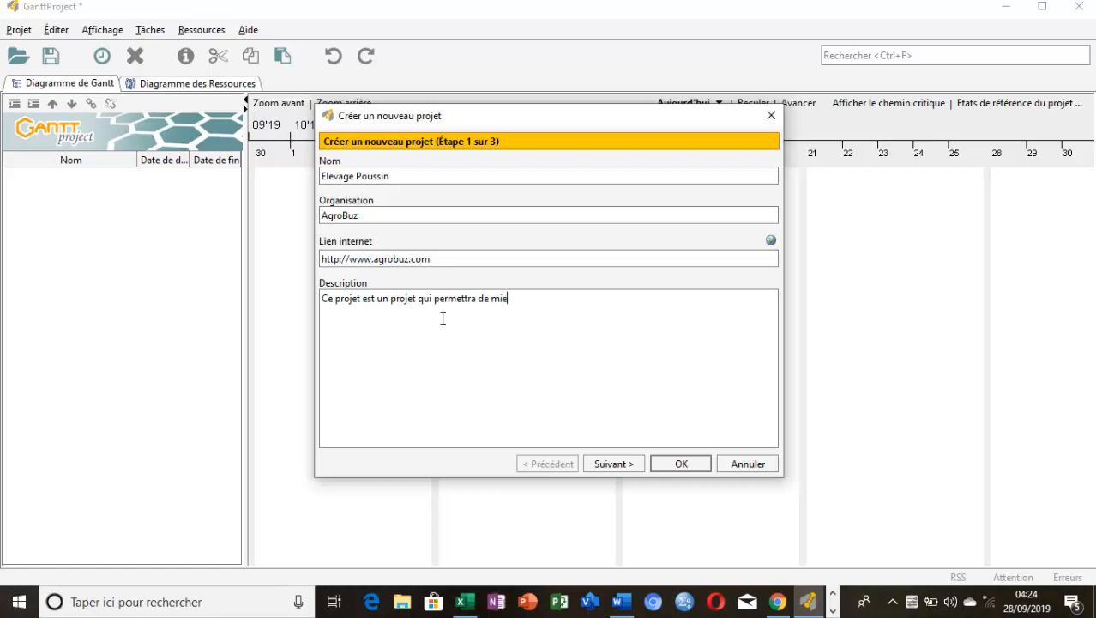
{"action": "type", "text": "ux alimenter la population"}
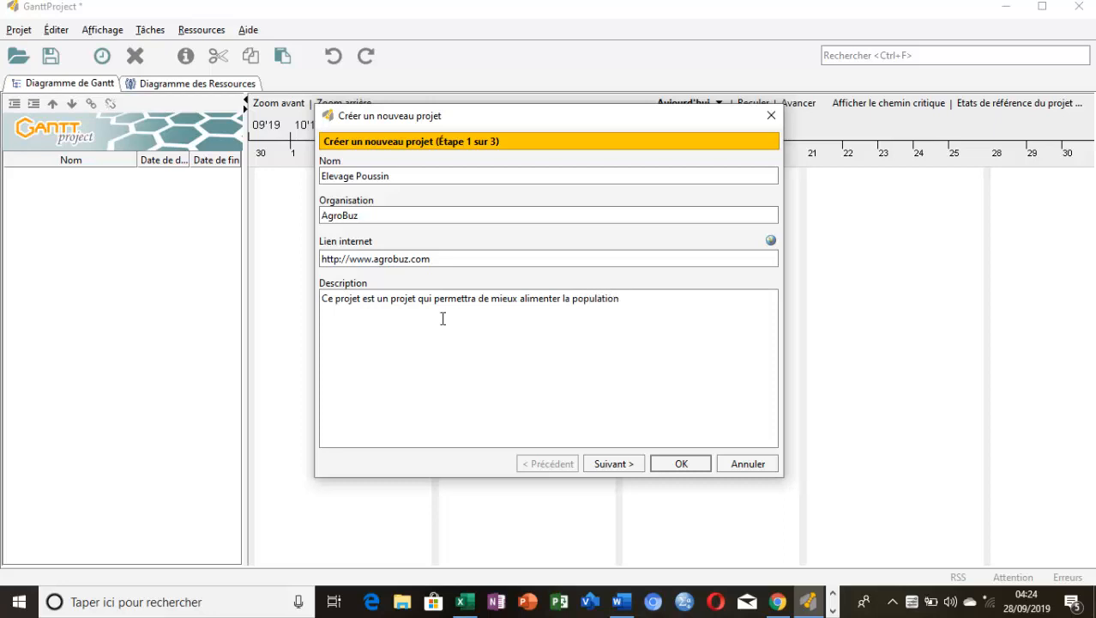
{"action": "type", "text": ". Afin de mieux organiser "}
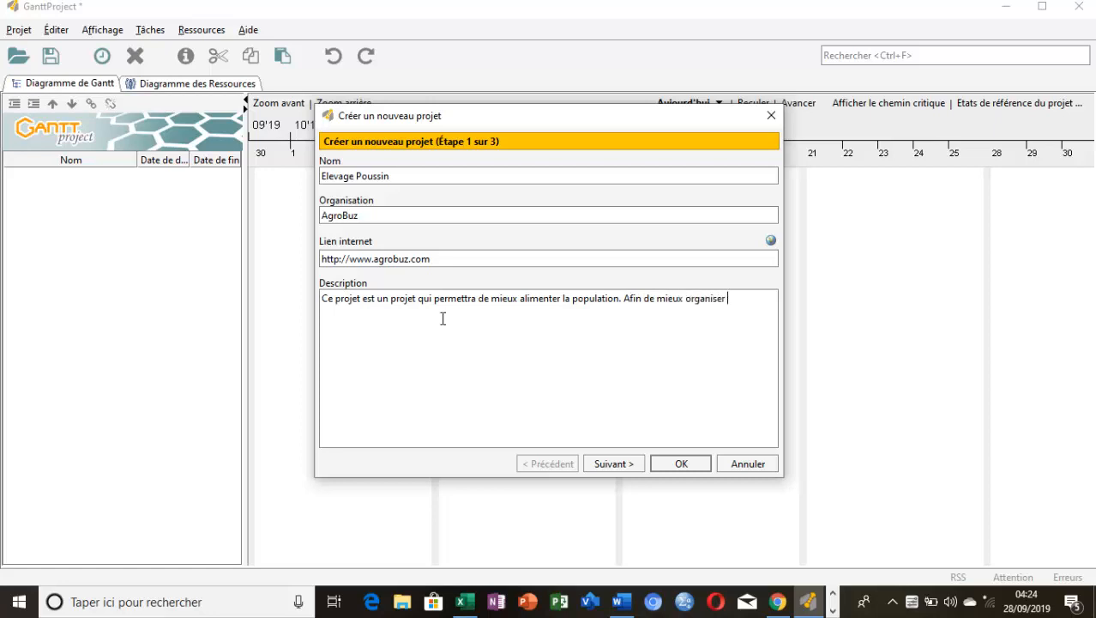
{"action": "type", "text": "cette "}
{"action": "type", "text": "acti"}
{"action": "type", "text": "vité."}
{"action": "type", "text": " nou"}
{"action": "type", "text": "s avons "}
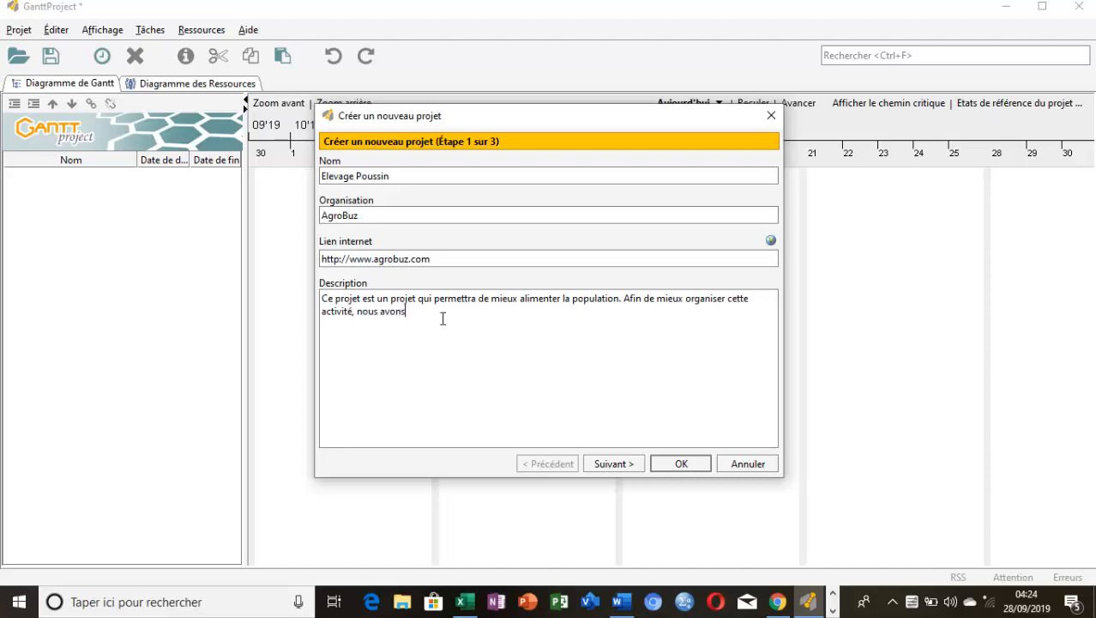
{"action": "type", "text": "jugé bien de faire cette planification."}
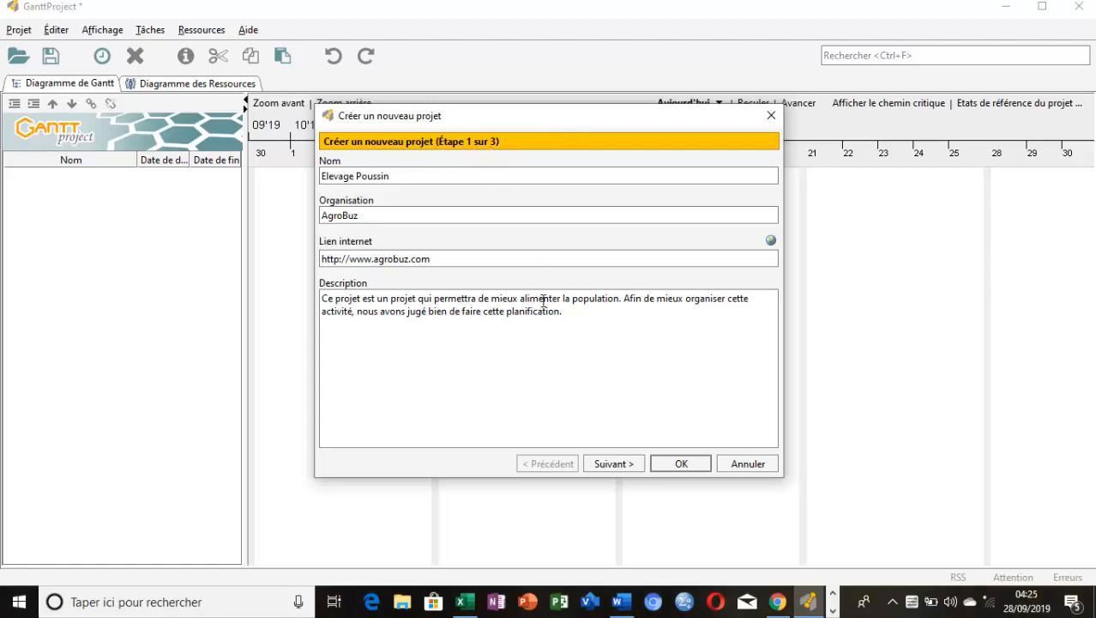
Add "Afin de mieux organiser cette activité, nous avons jugé bien de faire cette planification." to the description and create the project
{"action": "left_click", "coordinate": [677, 463]}
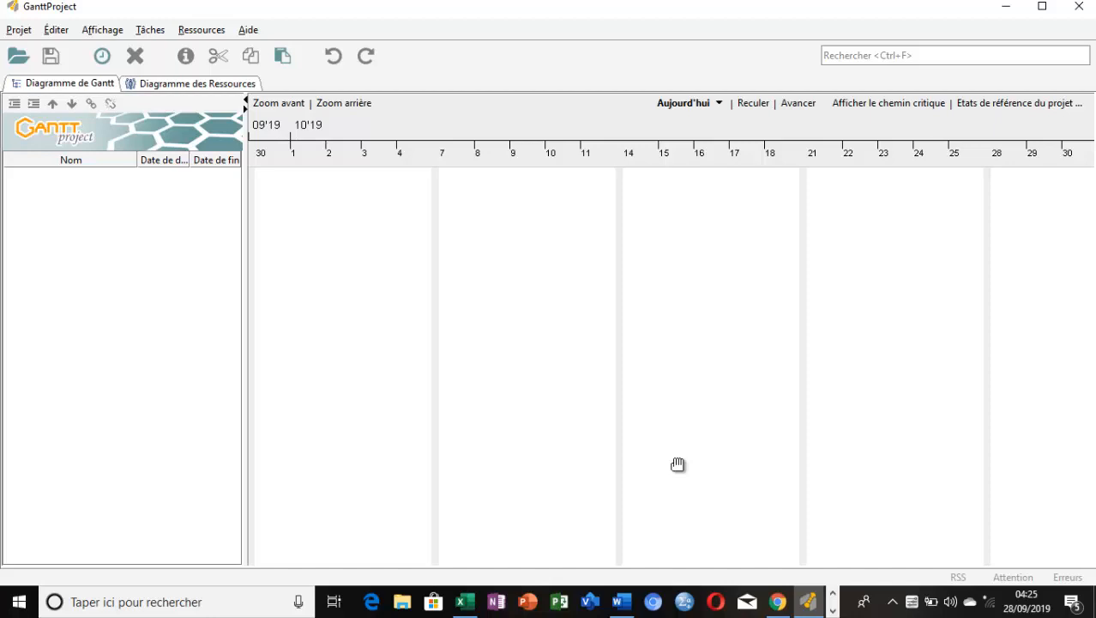
Open the project settings and remove Saturday from the weekend days in the project calendar
{"action": "left_click", "coordinate": [17, 31]}
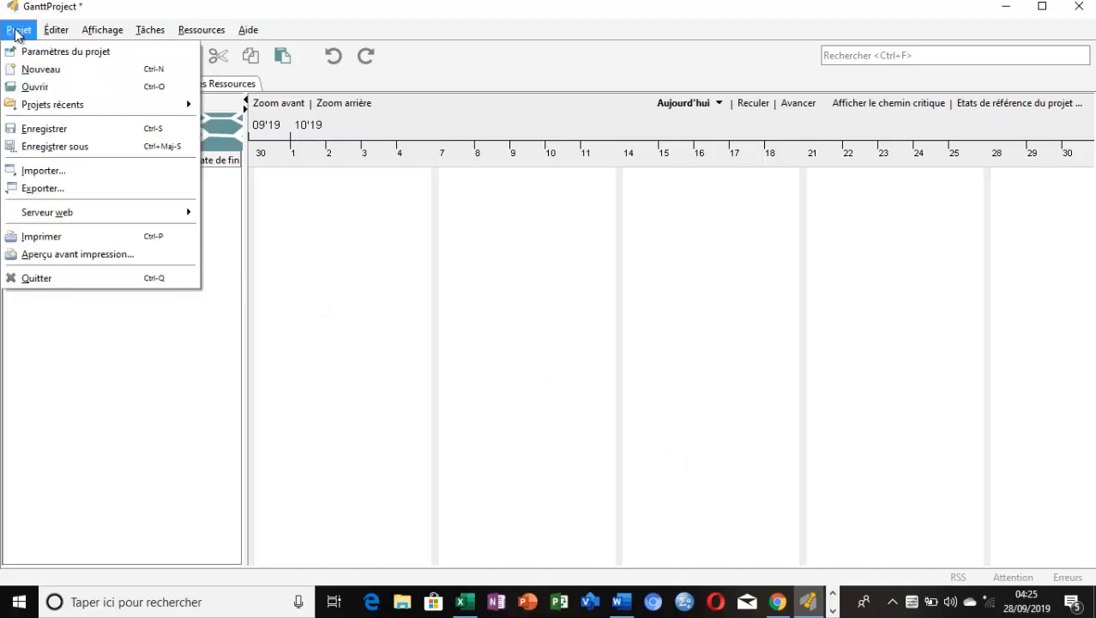
{"action": "left_click", "coordinate": [57, 54]}
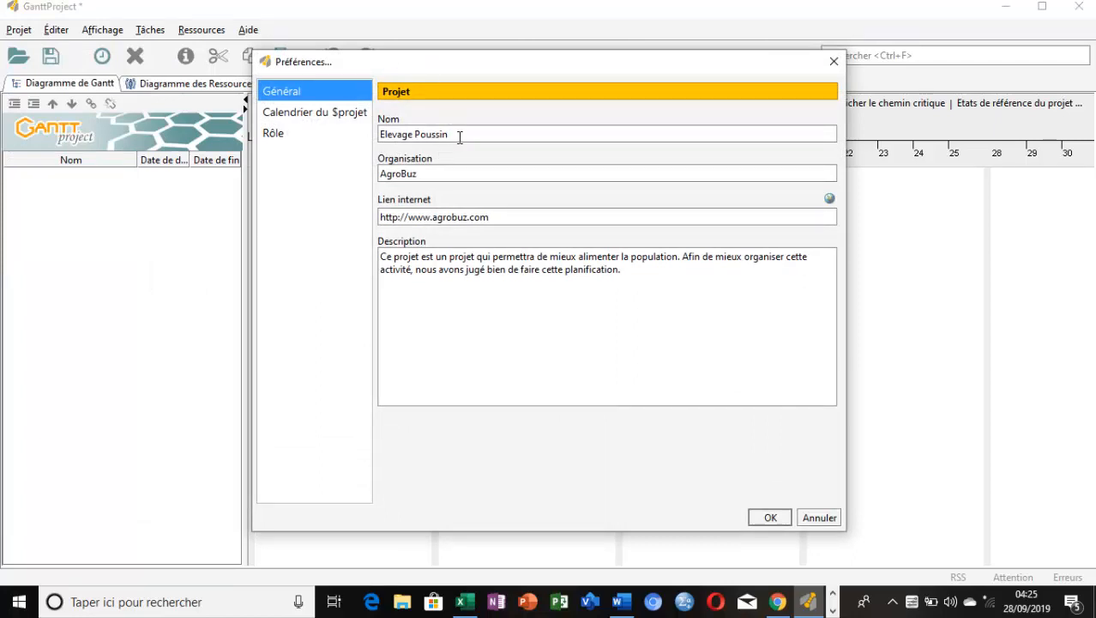
{"action": "left_click", "coordinate": [274, 133]}
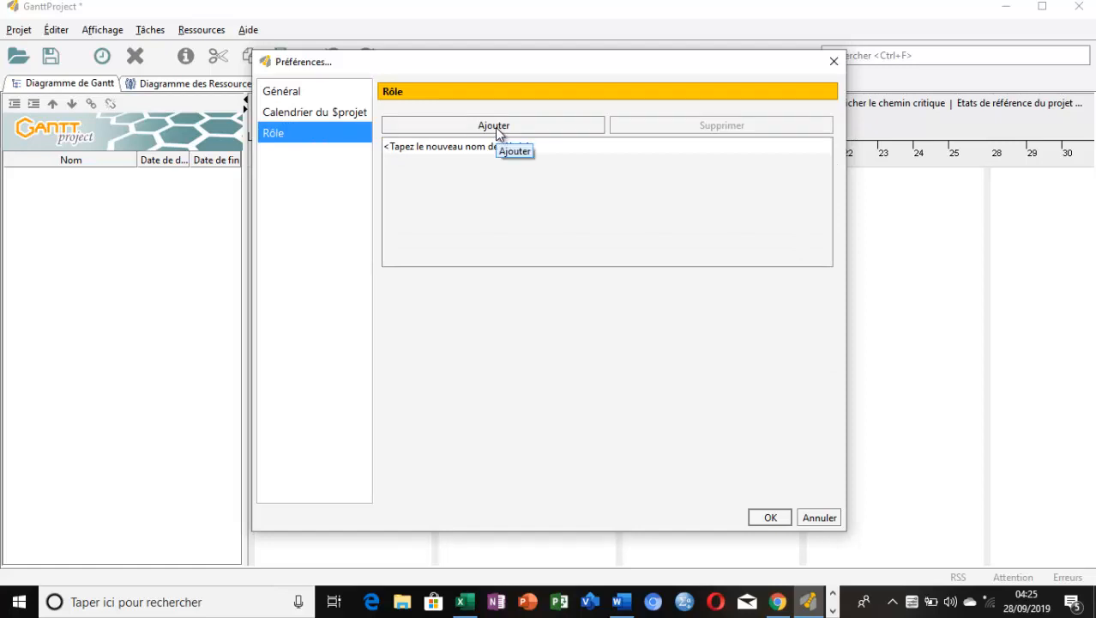
{"action": "left_click", "coordinate": [322, 114]}
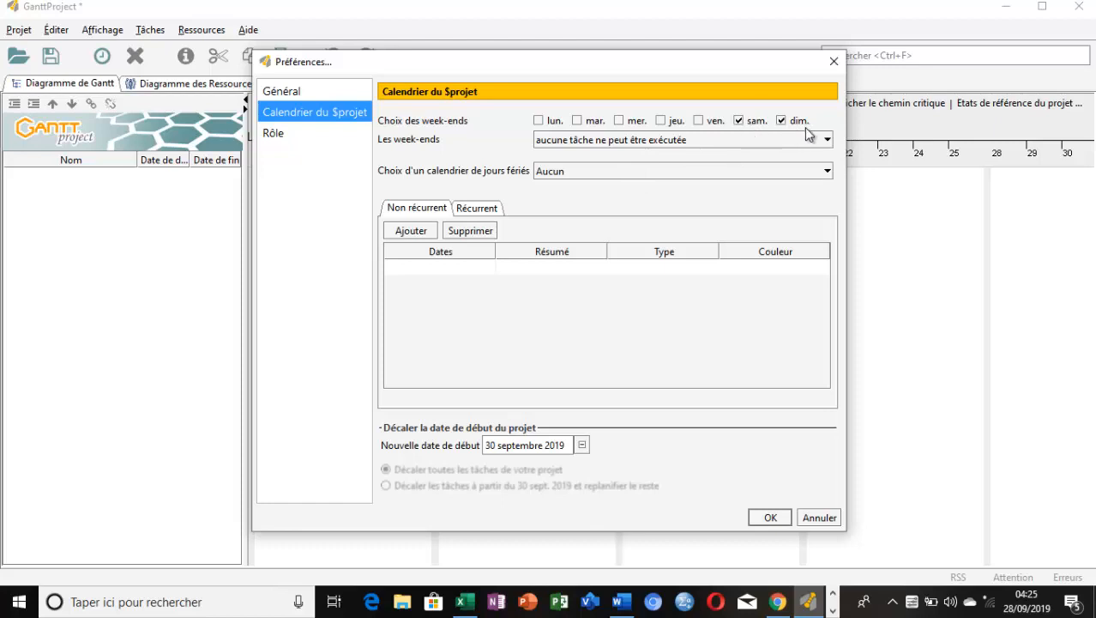
{"action": "left_click", "coordinate": [738, 119]}
Look through the available public-holiday calendars for the project without choosing one
{"action": "left_click", "coordinate": [828, 173]}
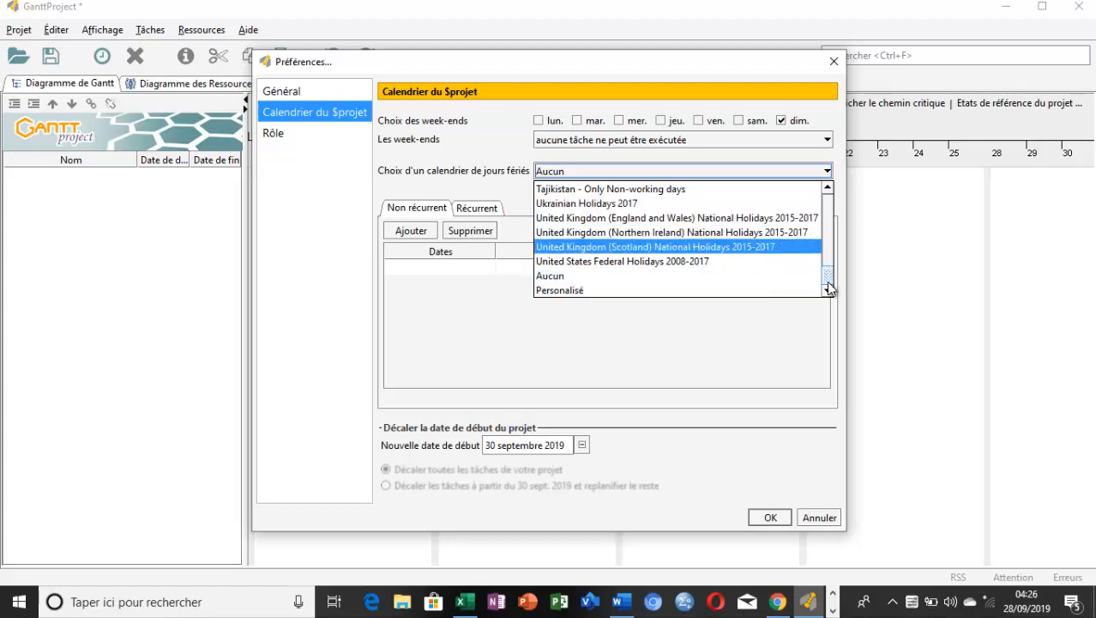
{"action": "left_click_drag", "start_coordinate": [829, 287], "coordinate": [829, 228]}
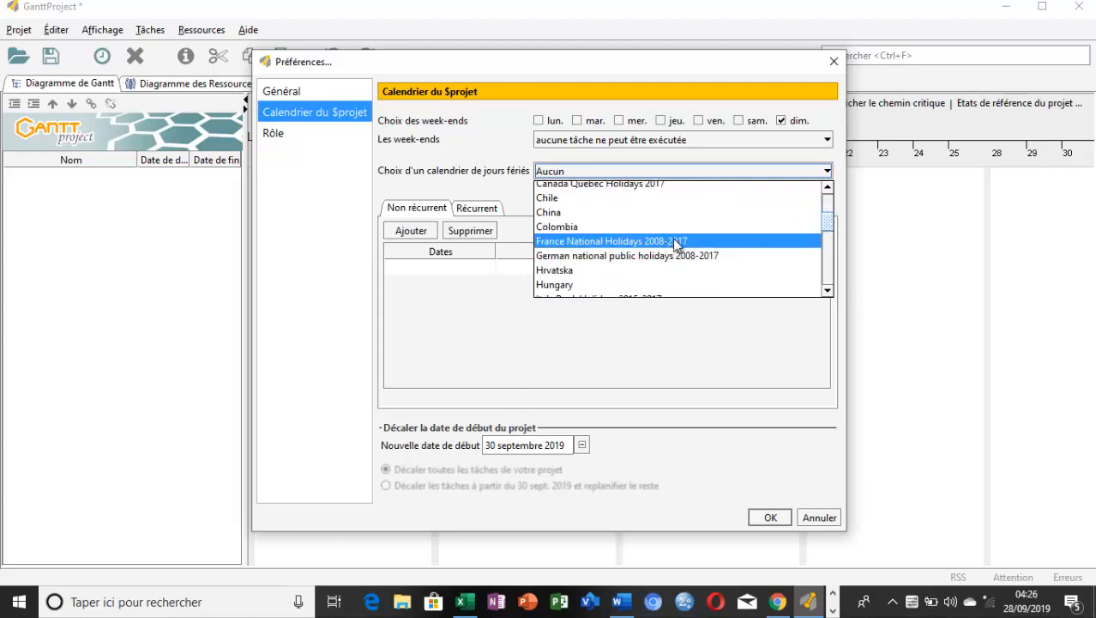
{"action": "left_click_drag", "start_coordinate": [827, 230], "coordinate": [822, 260]}
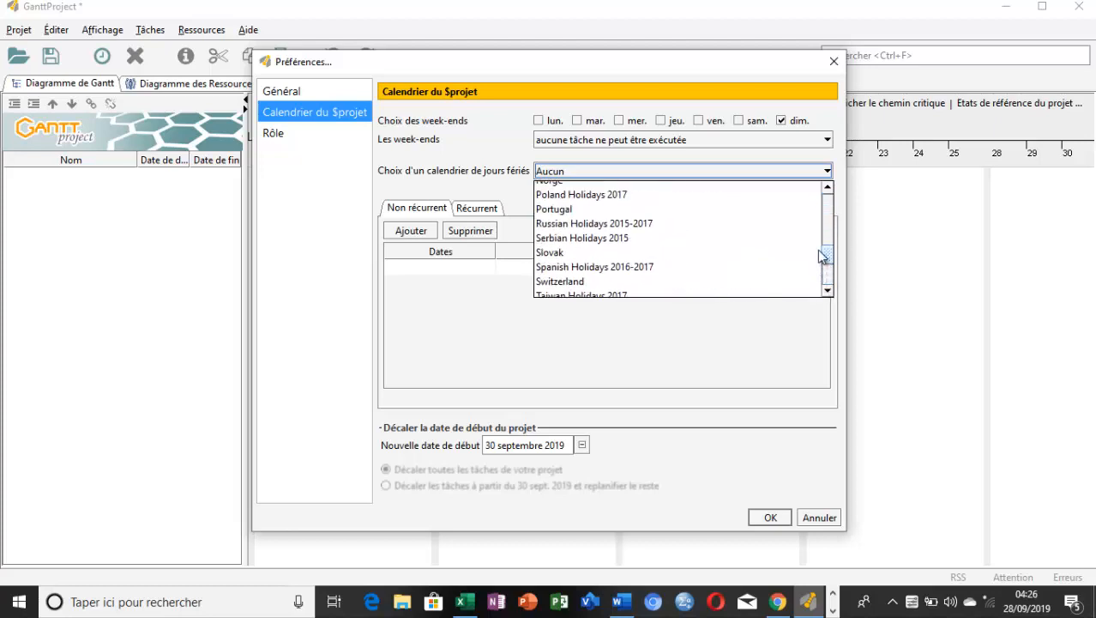
{"action": "left_click", "coordinate": [352, 307]}
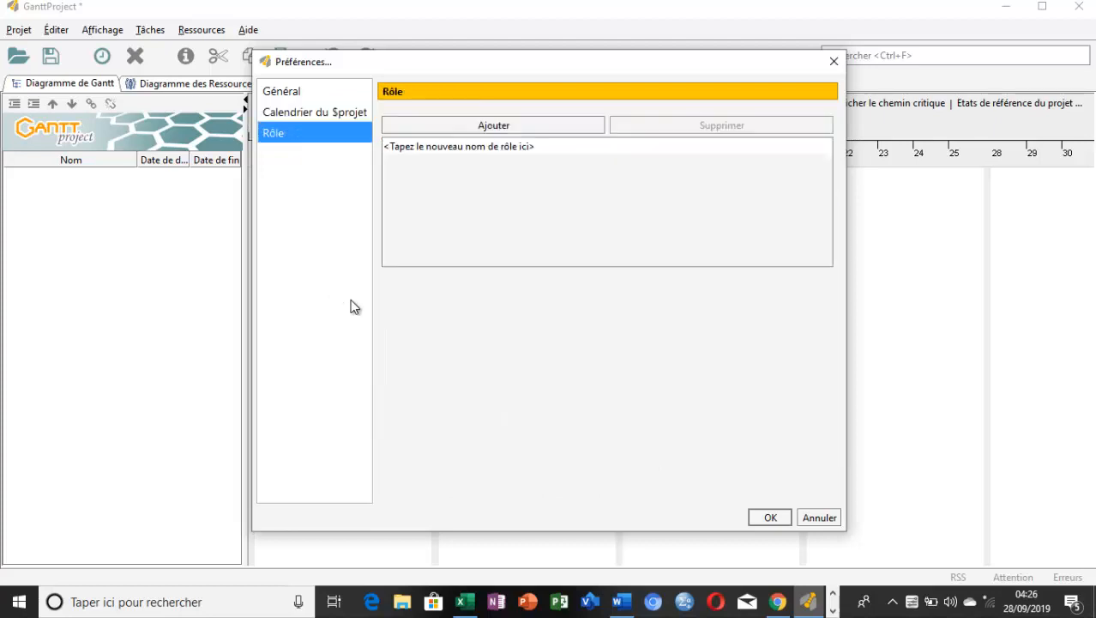
{"action": "left_click", "coordinate": [305, 112]}
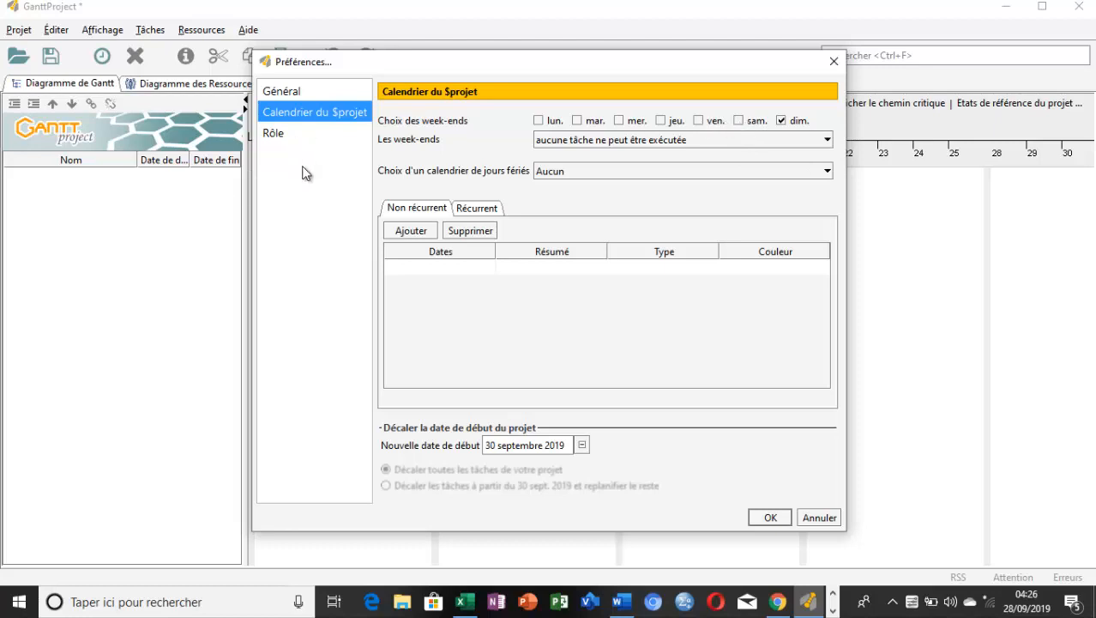
Try entering a person's first name as a project role, clear the entry and apply the project settings
{"action": "left_click", "coordinate": [283, 135]}
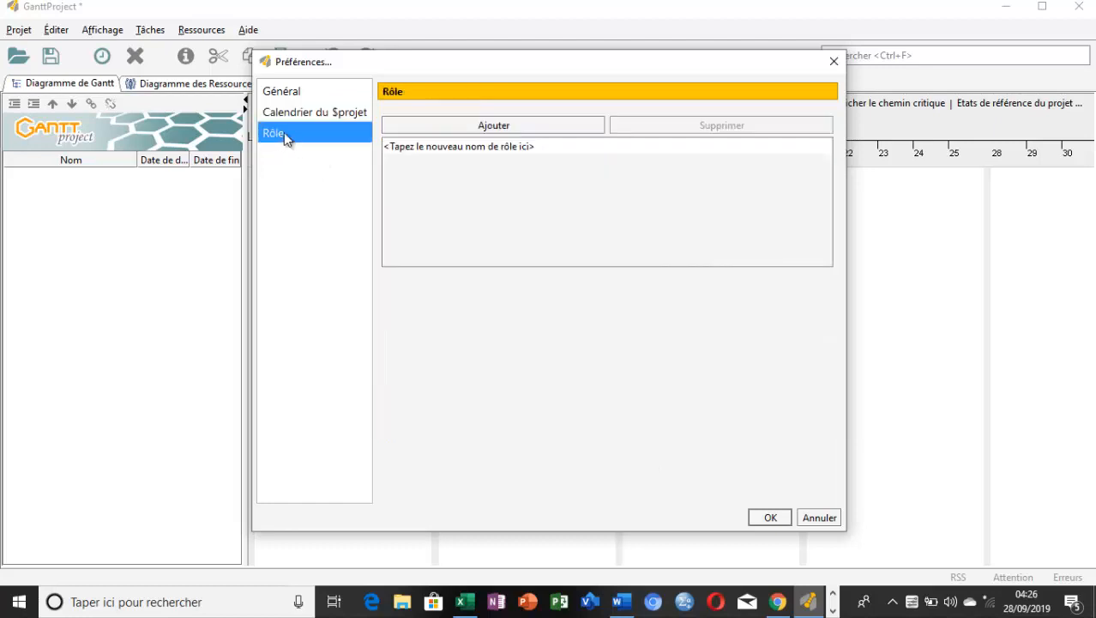
{"action": "left_click", "coordinate": [477, 128]}
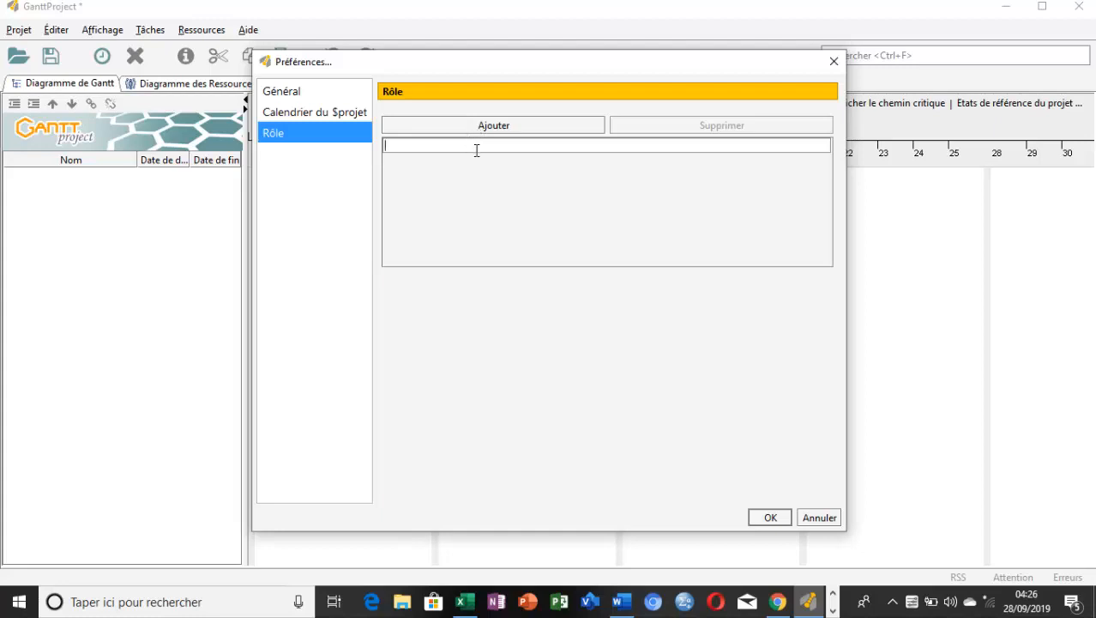
{"action": "type", "text": "Paul"}
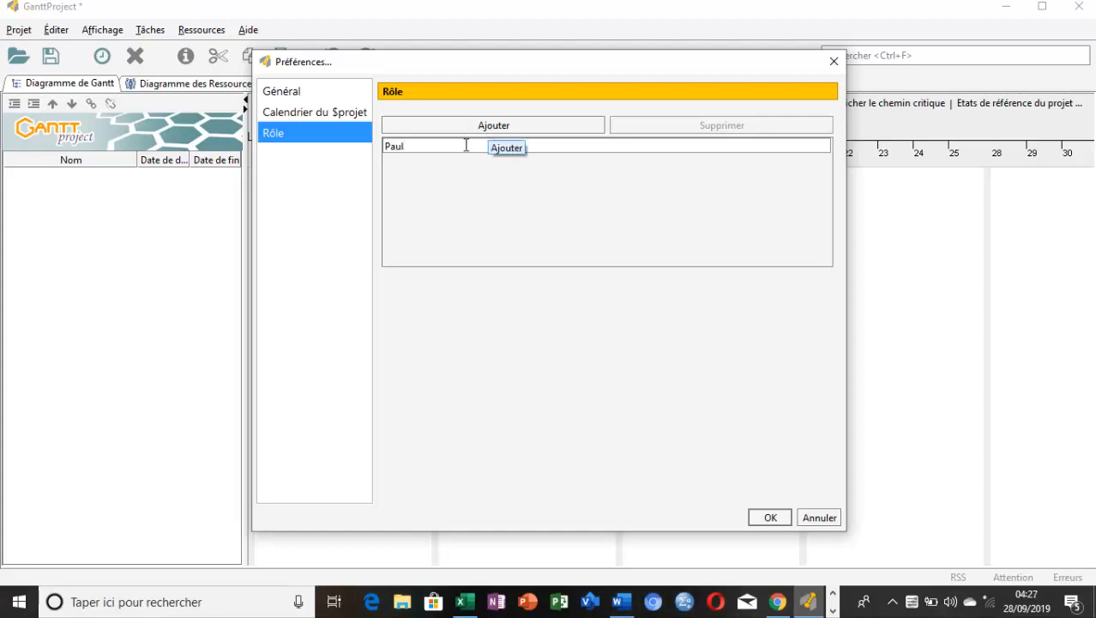
{"action": "key", "text": "BackSpace"}
{"action": "key", "text": "BackSpace"}
{"action": "key", "text": "BackSpace"}
{"action": "key", "text": "BackSpace"}
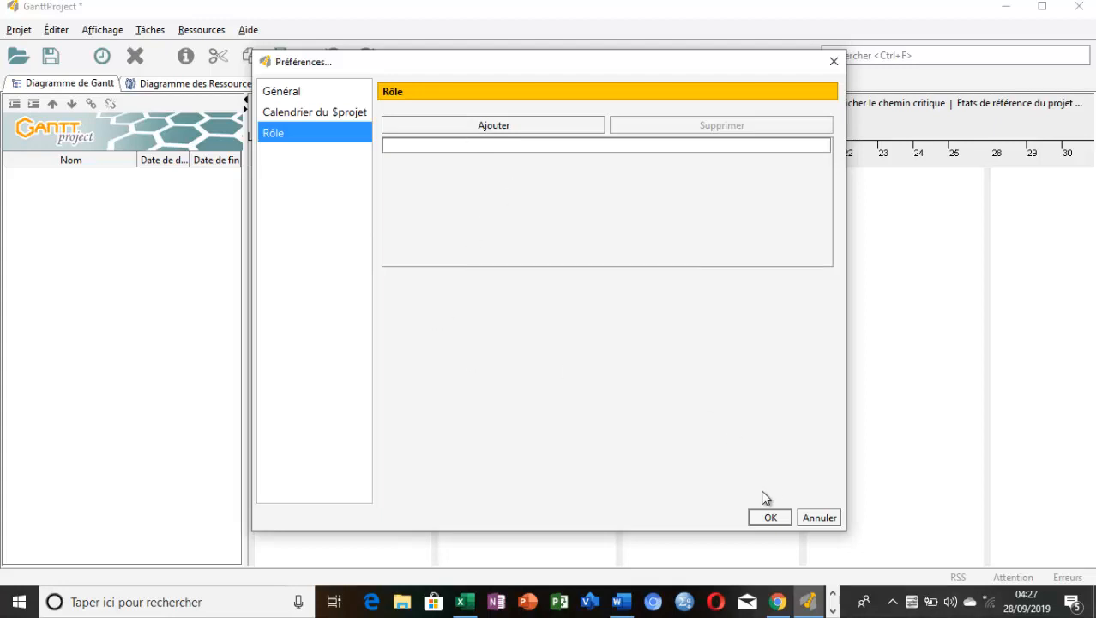
{"action": "left_click", "coordinate": [764, 518]}
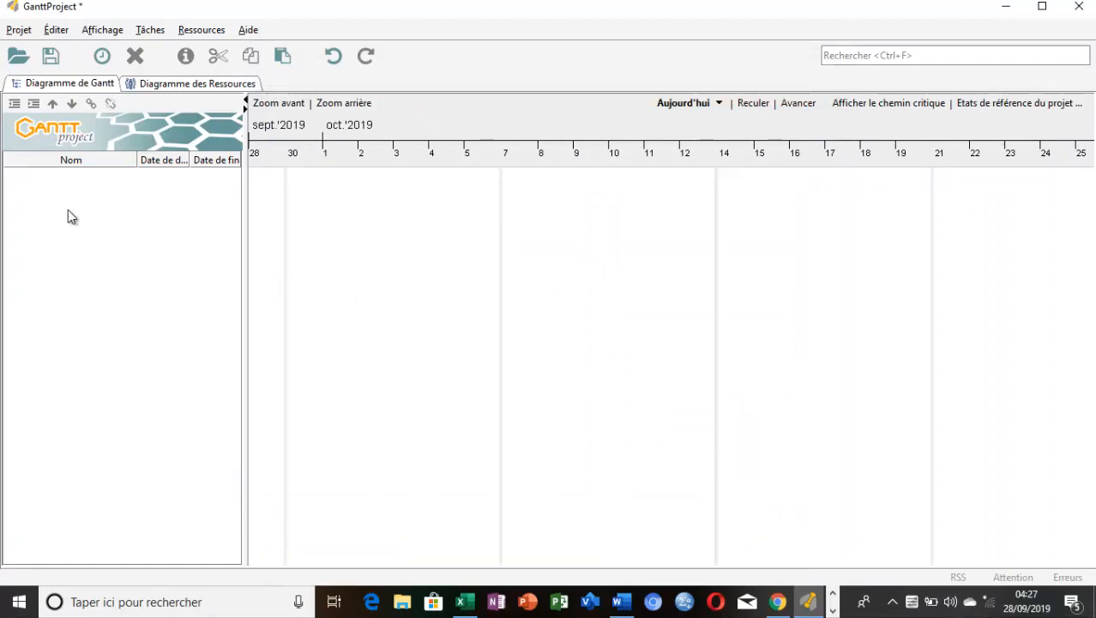
{"action": "left_click", "coordinate": [198, 34]}
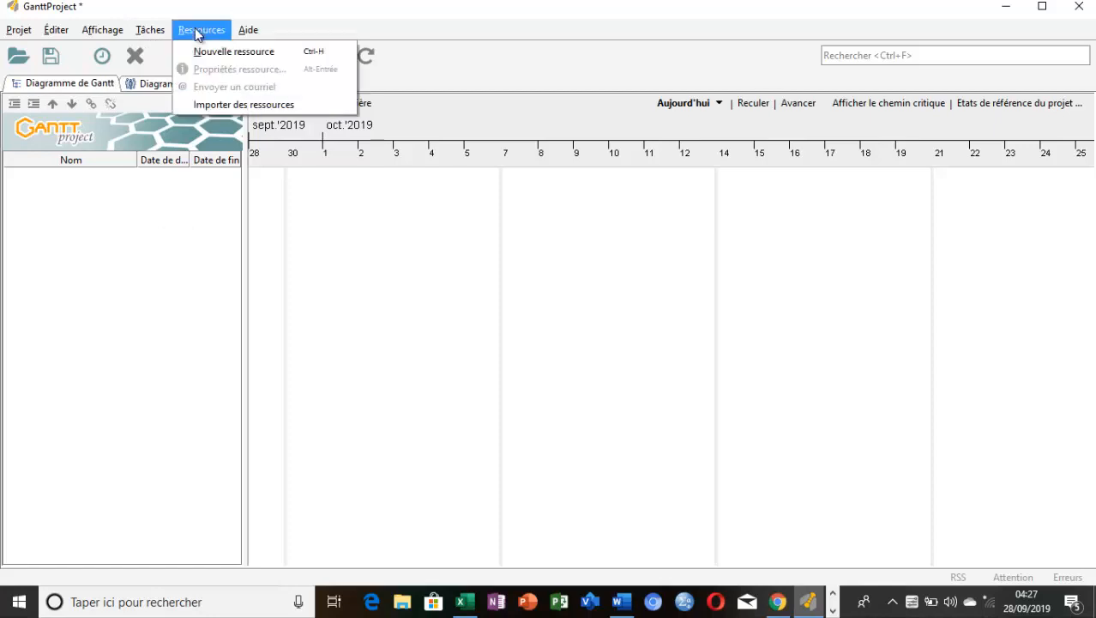
{"action": "left_click", "coordinate": [219, 54]}
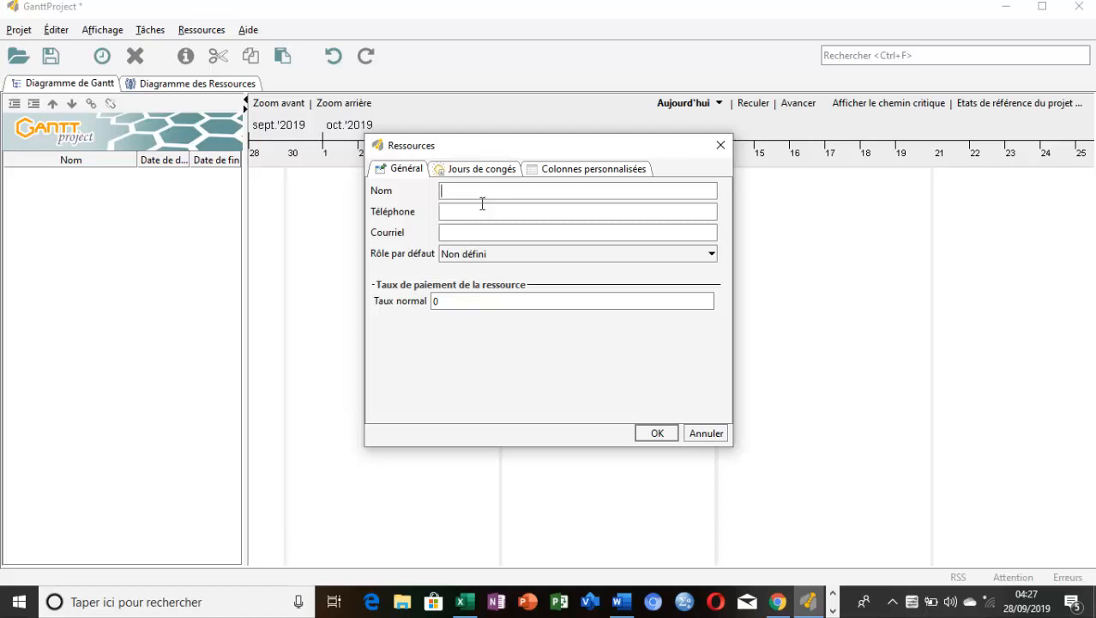
{"action": "left_click", "coordinate": [721, 146]}
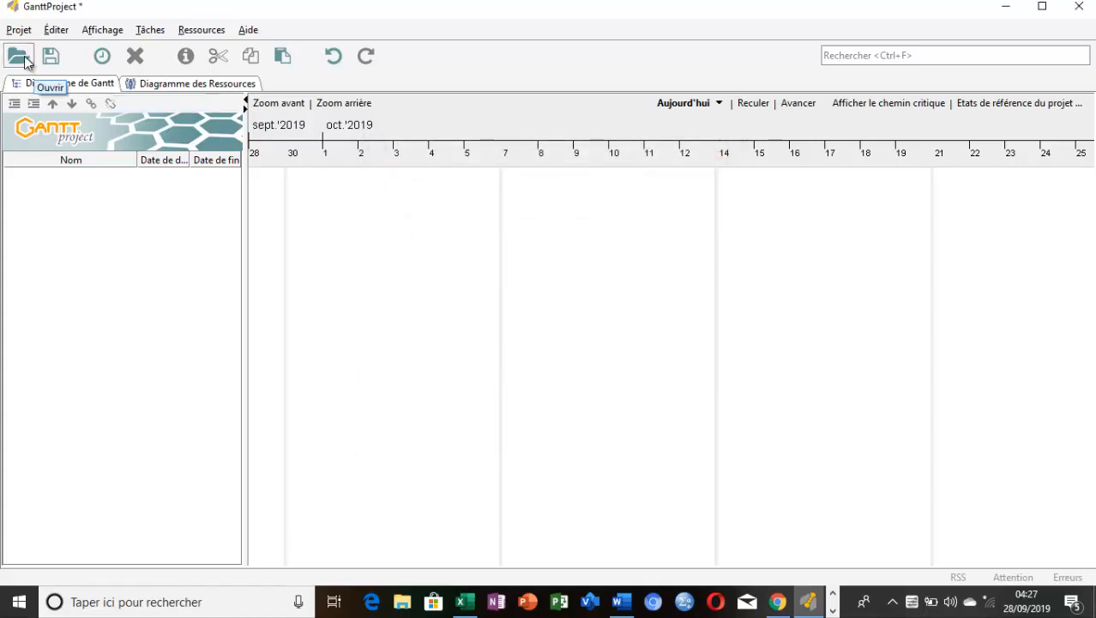
Reopen the project settings and add the role "Fournisseurs"
{"action": "left_click", "coordinate": [19, 31]}
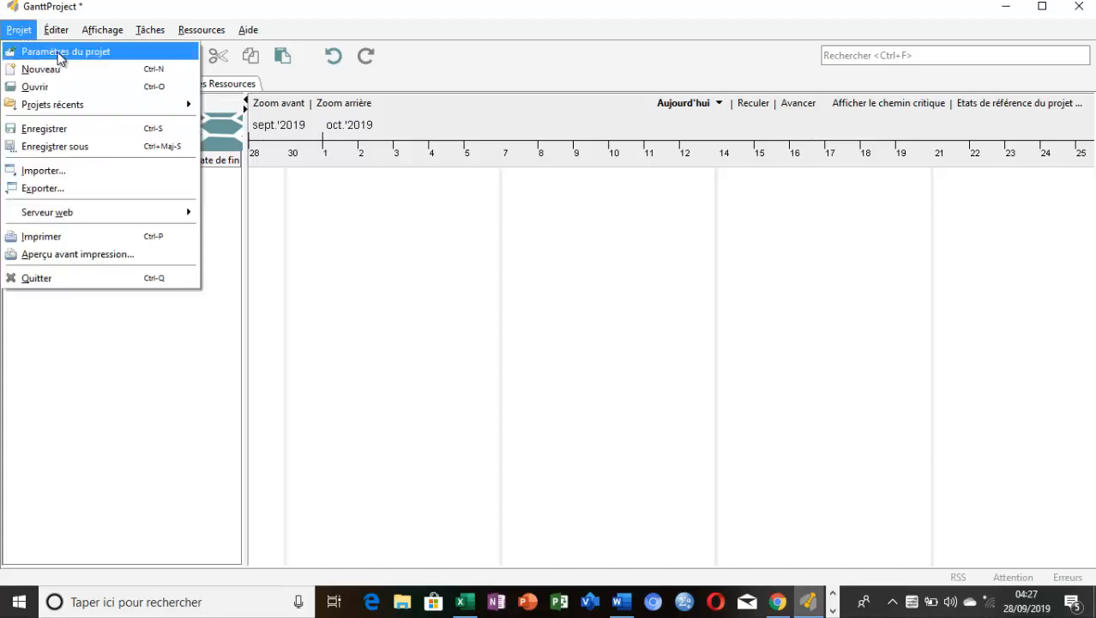
{"action": "left_click", "coordinate": [59, 53]}
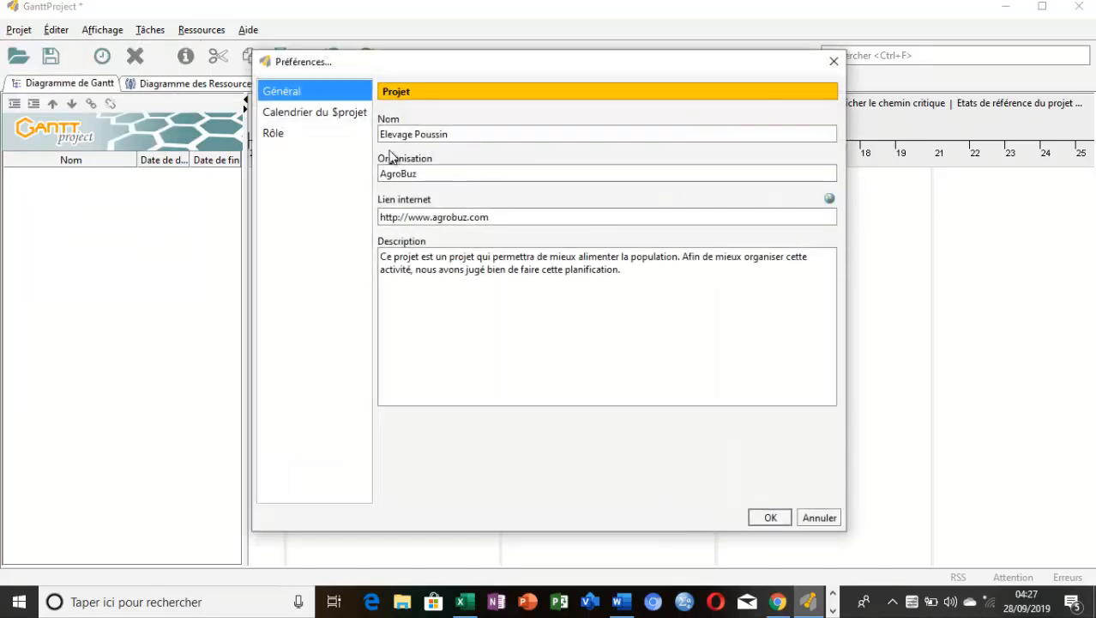
{"action": "left_click", "coordinate": [271, 138]}
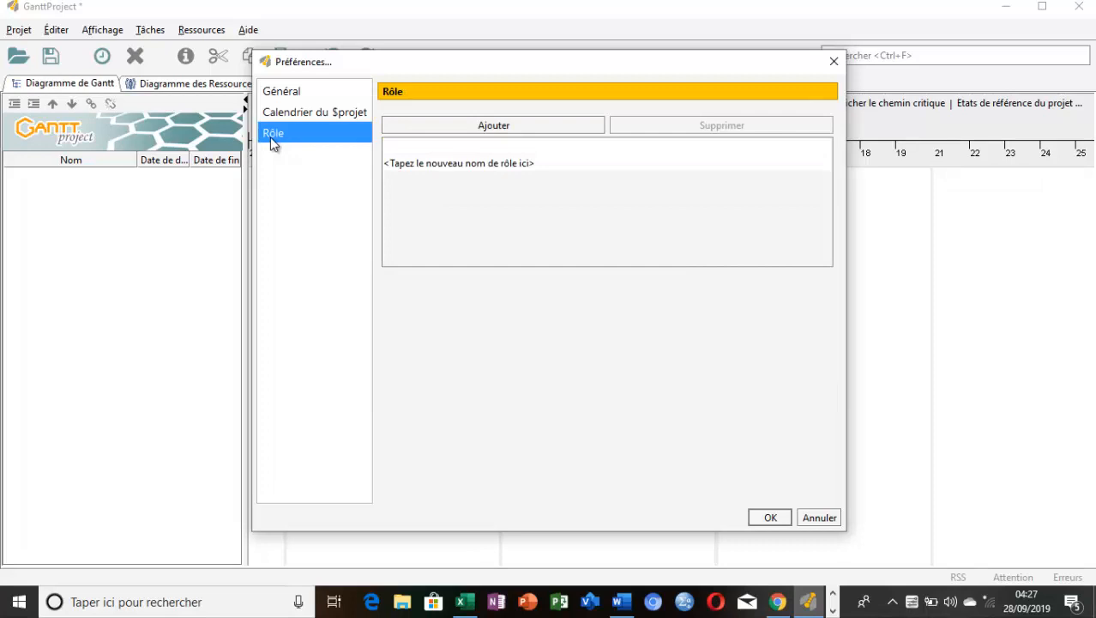
{"action": "left_click", "coordinate": [493, 129]}
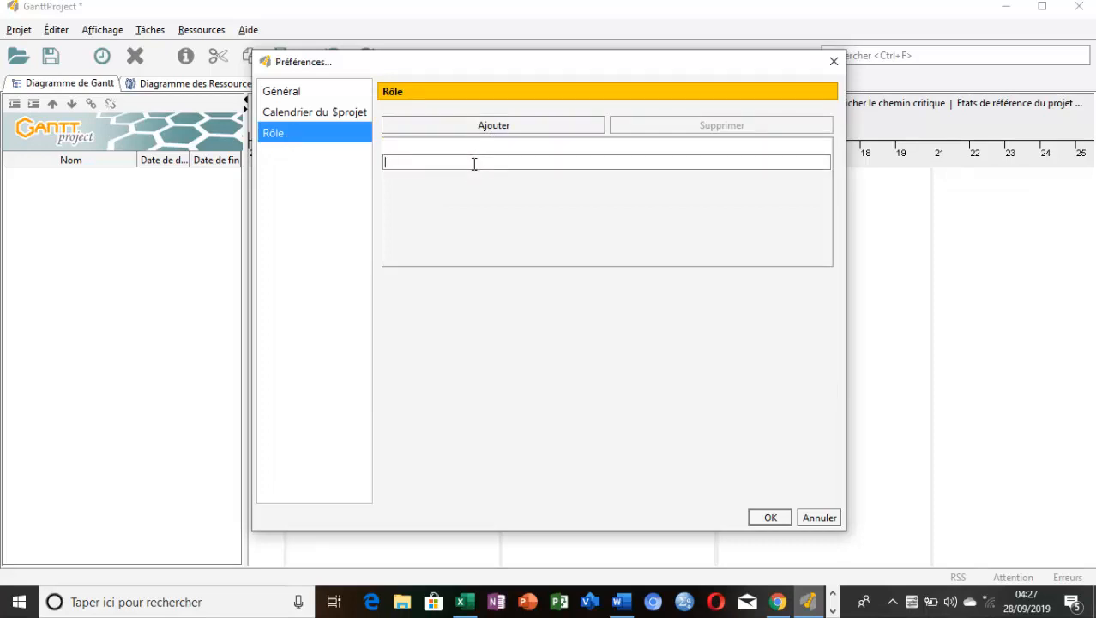
{"action": "type", "text": "Fournisseurs"}
{"action": "left_click", "coordinate": [496, 125]}
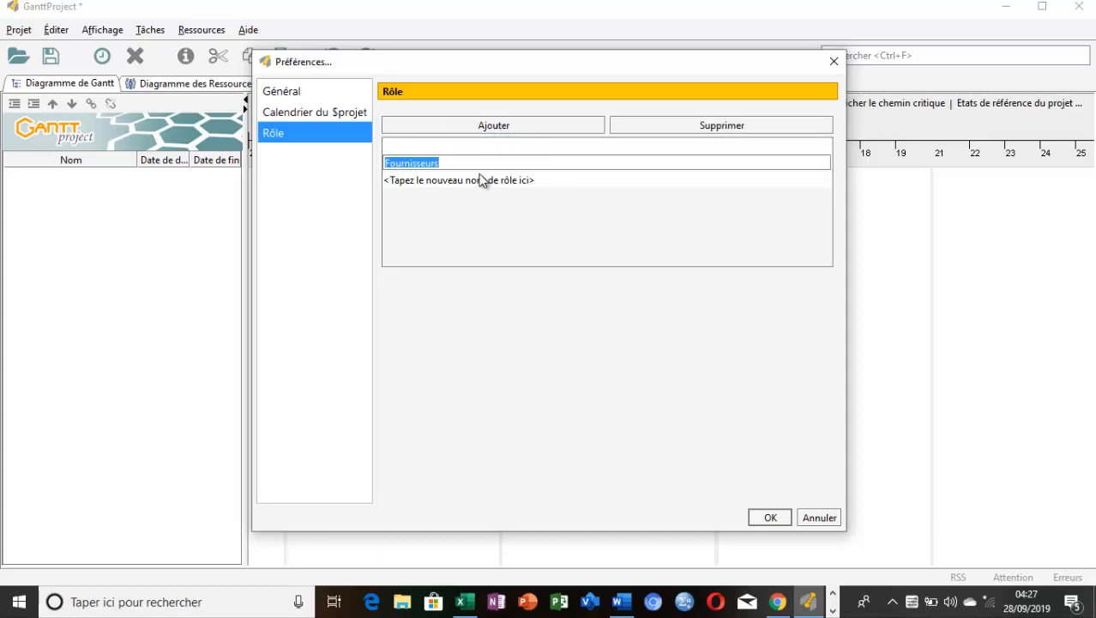
Copy "Vétérinaire" from the resource list in the Word document and add it as a role in GanttProject, without the pasted dashes and spacing
{"action": "left_click", "coordinate": [623, 603]}
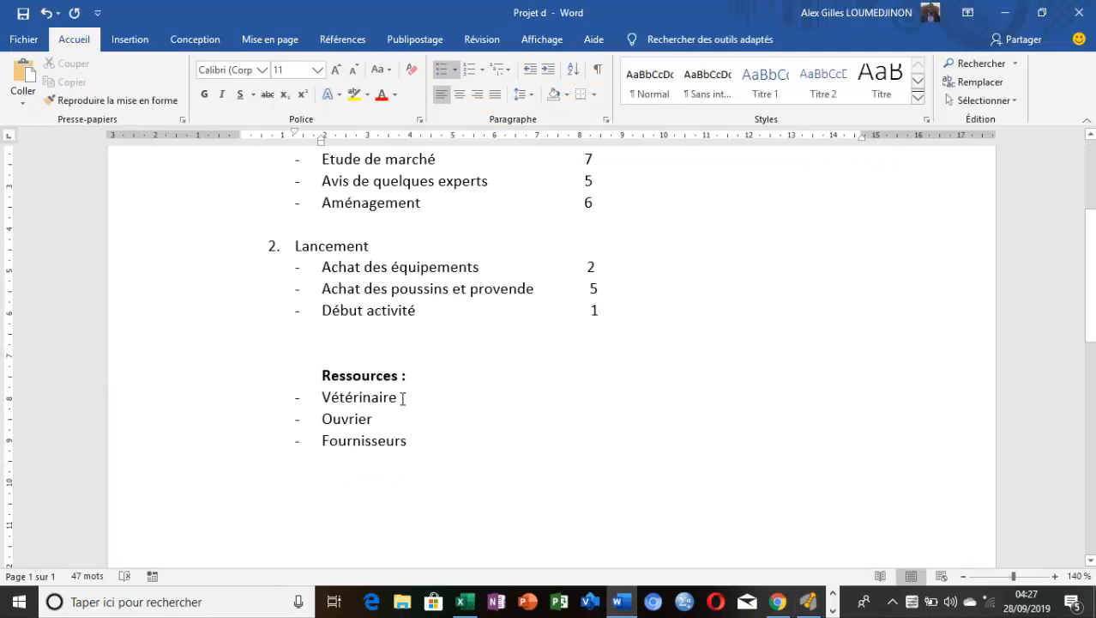
{"action": "left_click_drag", "start_coordinate": [404, 398], "coordinate": [324, 397]}
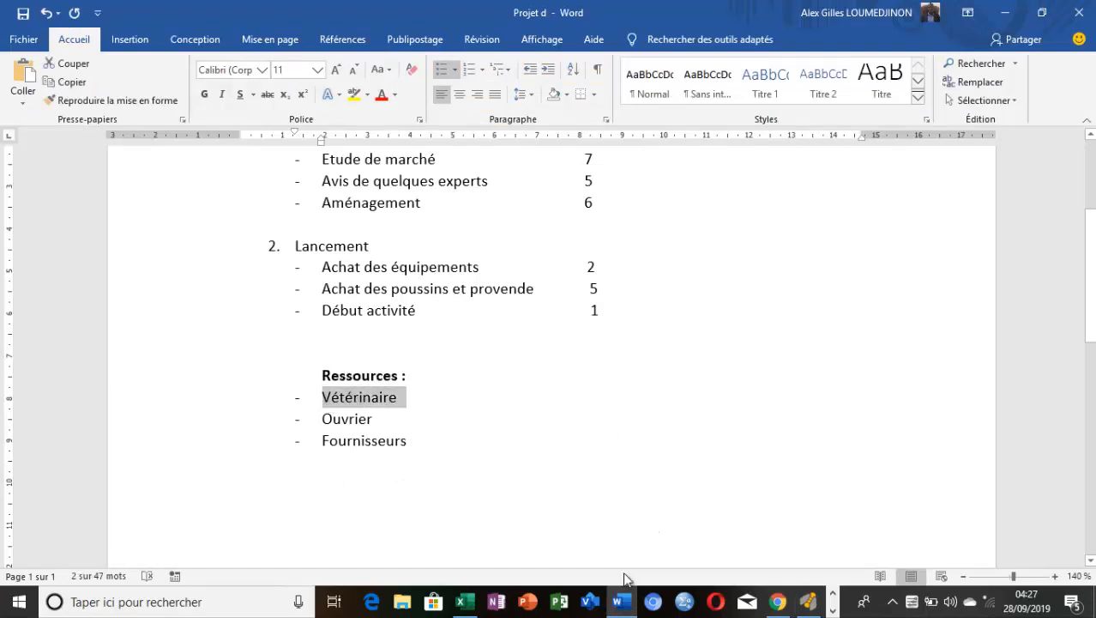
{"action": "key", "text": "alt+Tab"}
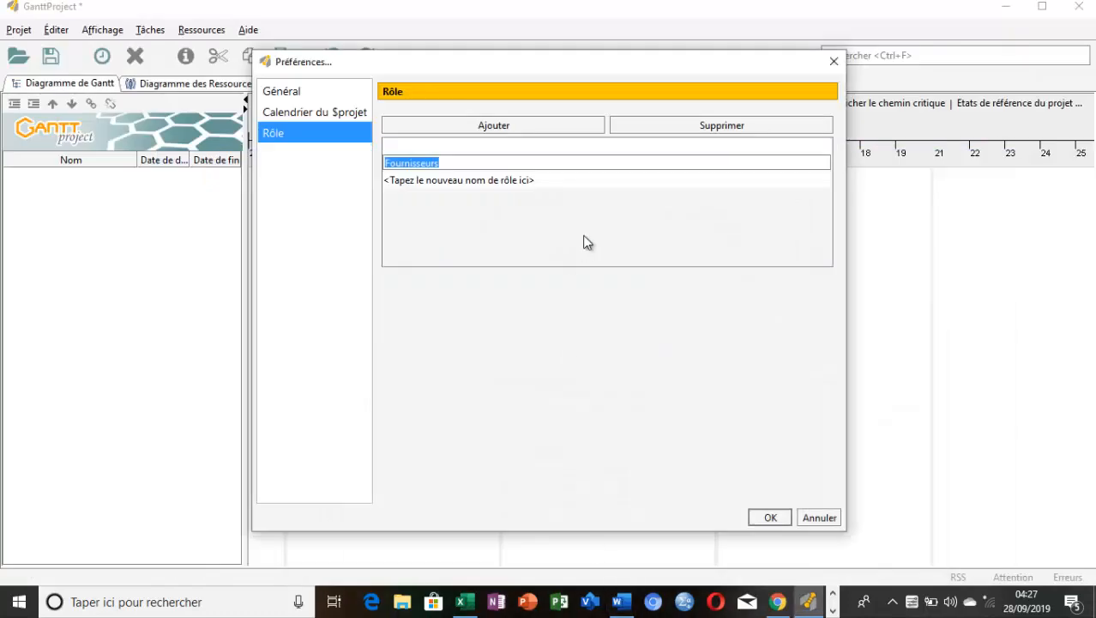
{"action": "double_click", "coordinate": [470, 179]}
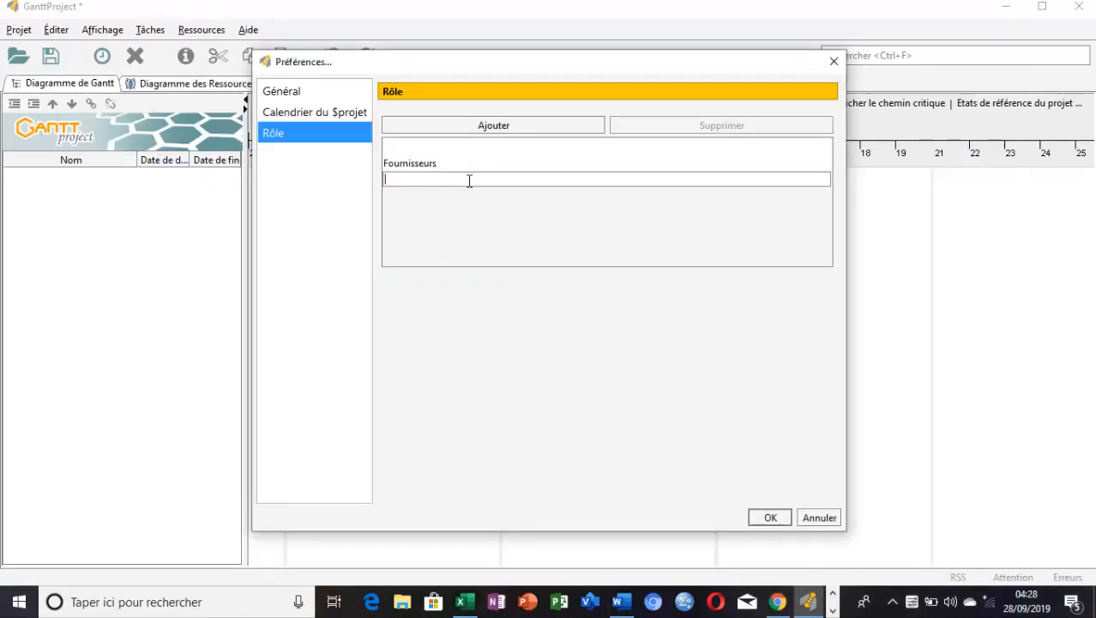
{"action": "type", "text": "-\tVétérinaire-\tVétérinaire"}
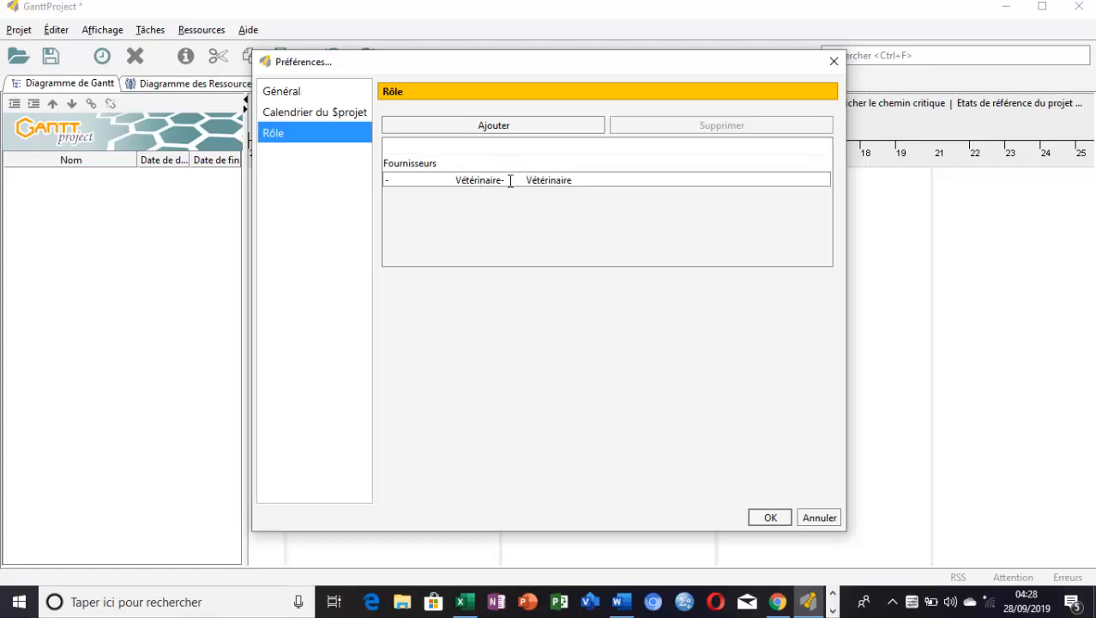
{"action": "left_click_drag", "start_coordinate": [527, 180], "coordinate": [351, 190]}
{"action": "key", "text": "BackSpace"}
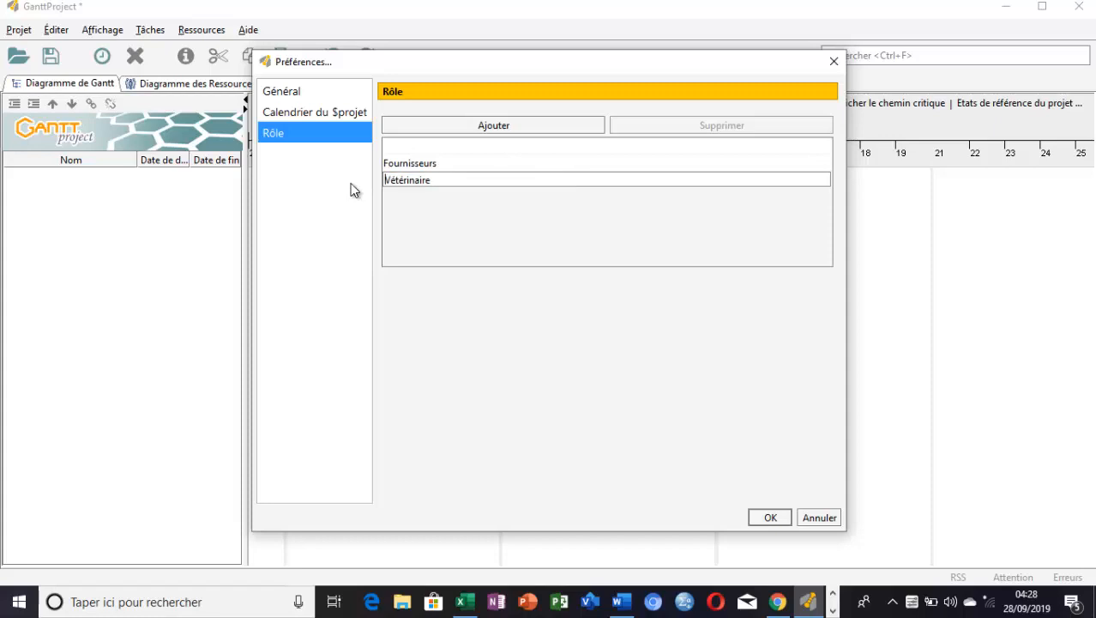
{"action": "left_click", "coordinate": [470, 126]}
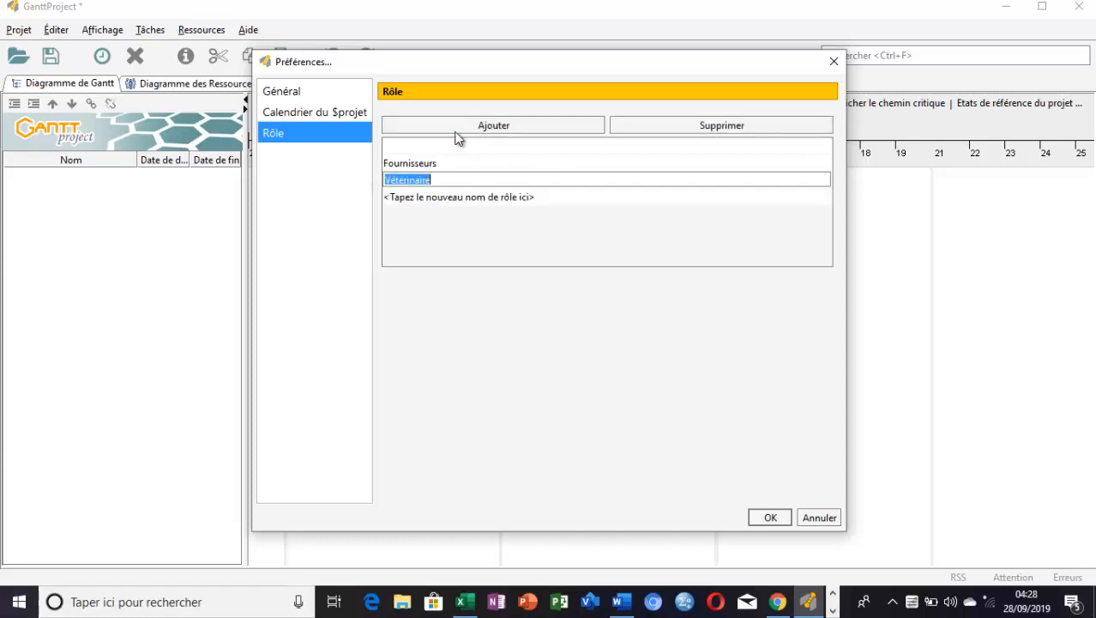
Add a third role, "ouvrier", and apply the project settings
{"action": "left_click", "coordinate": [451, 197]}
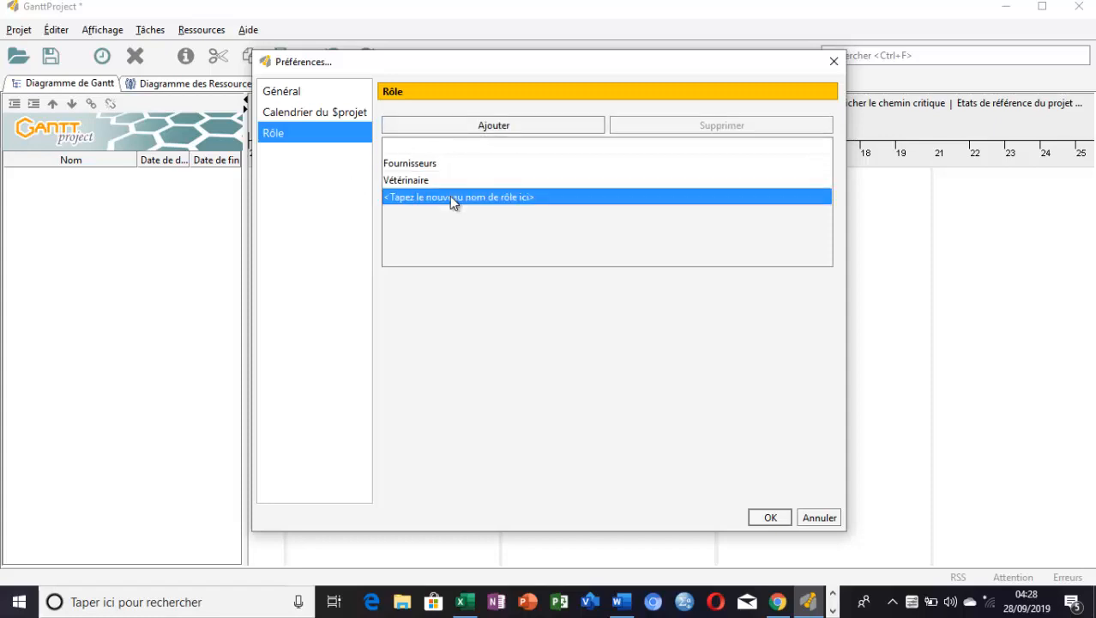
{"action": "left_click", "coordinate": [450, 197]}
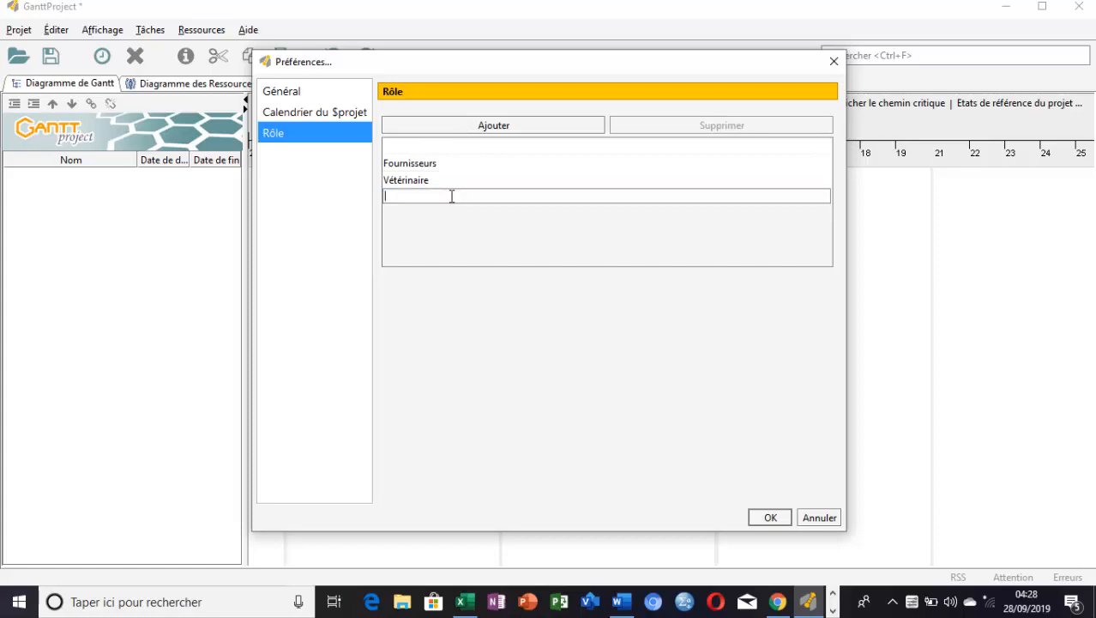
{"action": "type", "text": "ouv"}
{"action": "key", "text": "BackSpace"}
{"action": "key", "text": "BackSpace"}
{"action": "type", "text": "uvrier"}
{"action": "left_click", "coordinate": [772, 517]}
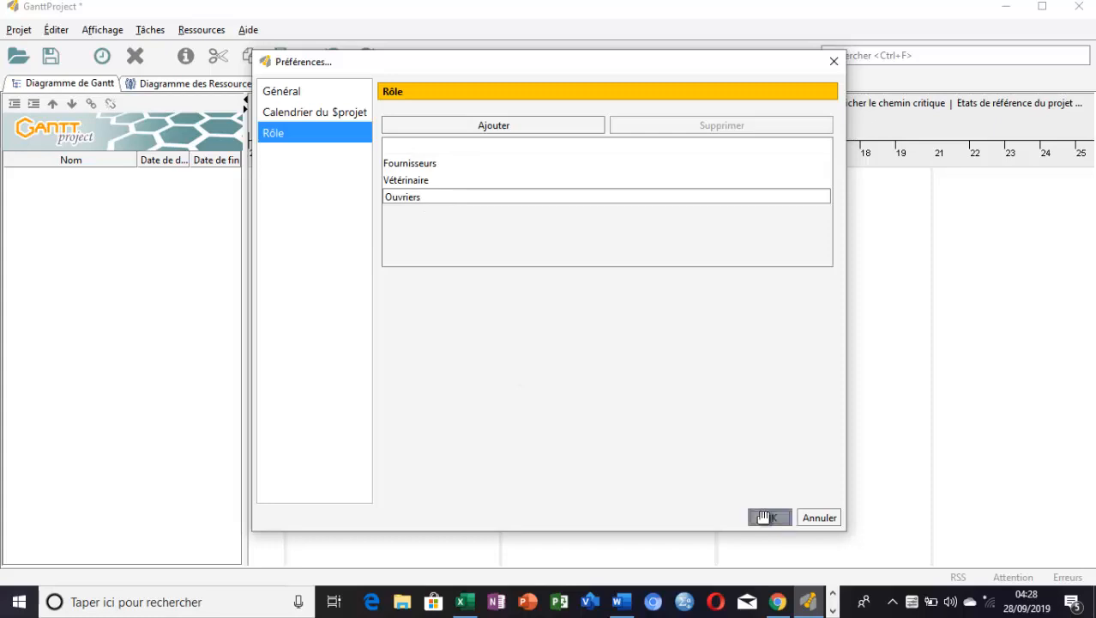
Start a new resource and enter the worker's first name, consulting the resource column of the Excel task table
{"action": "left_click", "coordinate": [192, 32]}
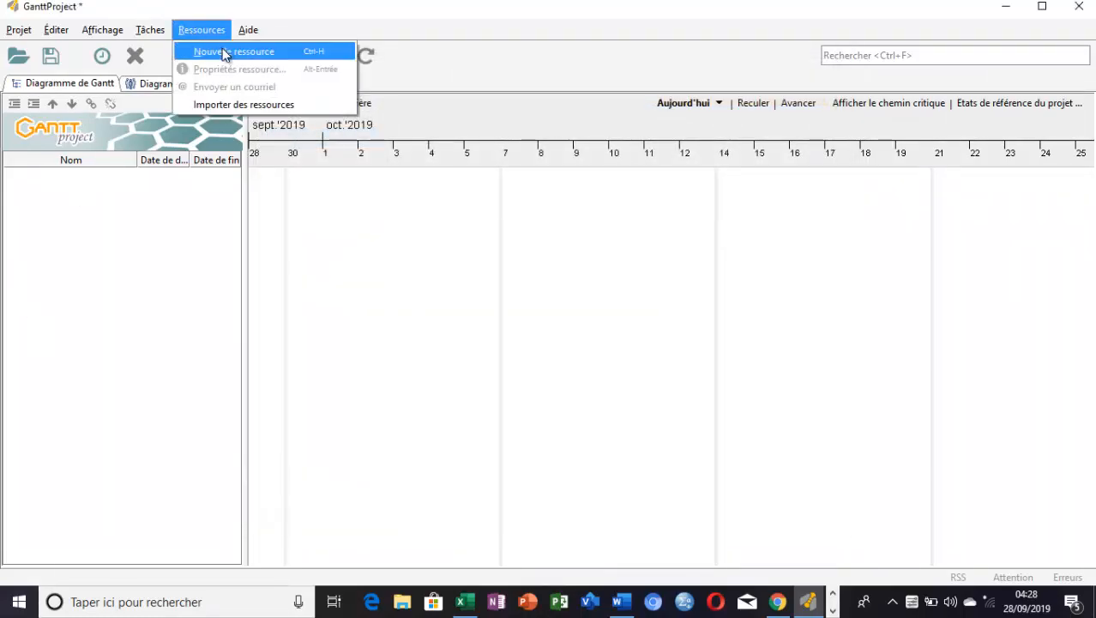
{"action": "left_click", "coordinate": [225, 50]}
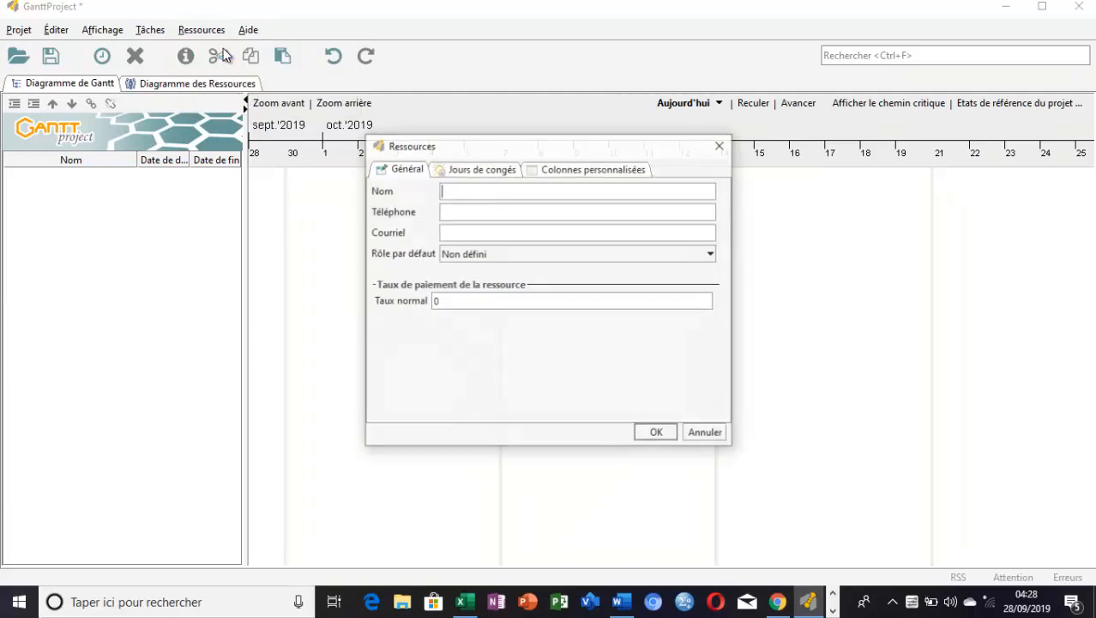
{"action": "left_click", "coordinate": [468, 605]}
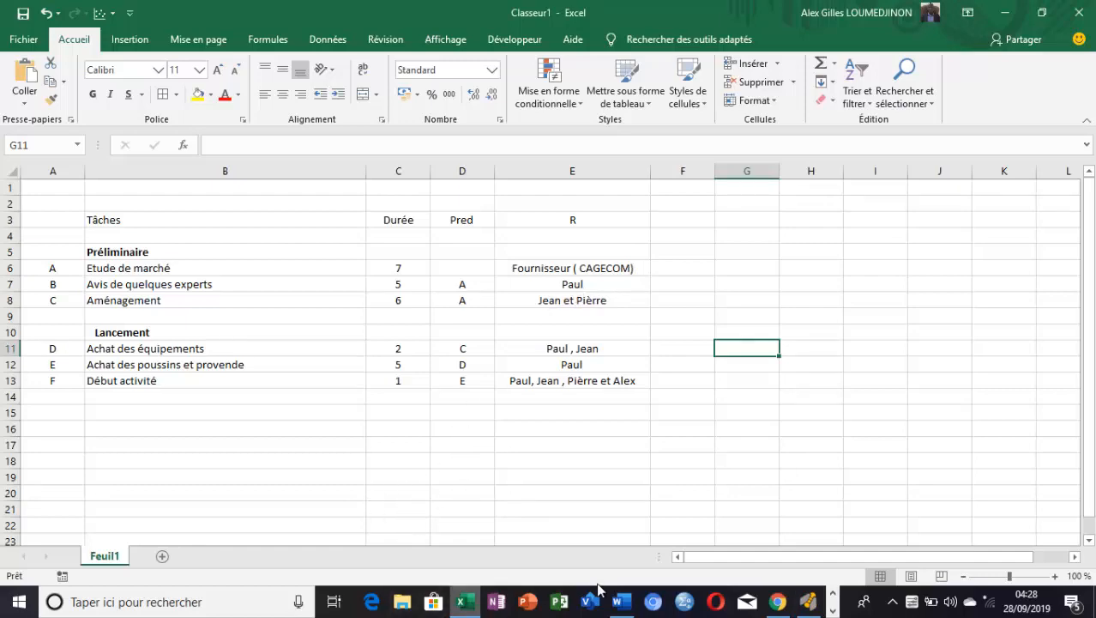
{"action": "left_click", "coordinate": [474, 601]}
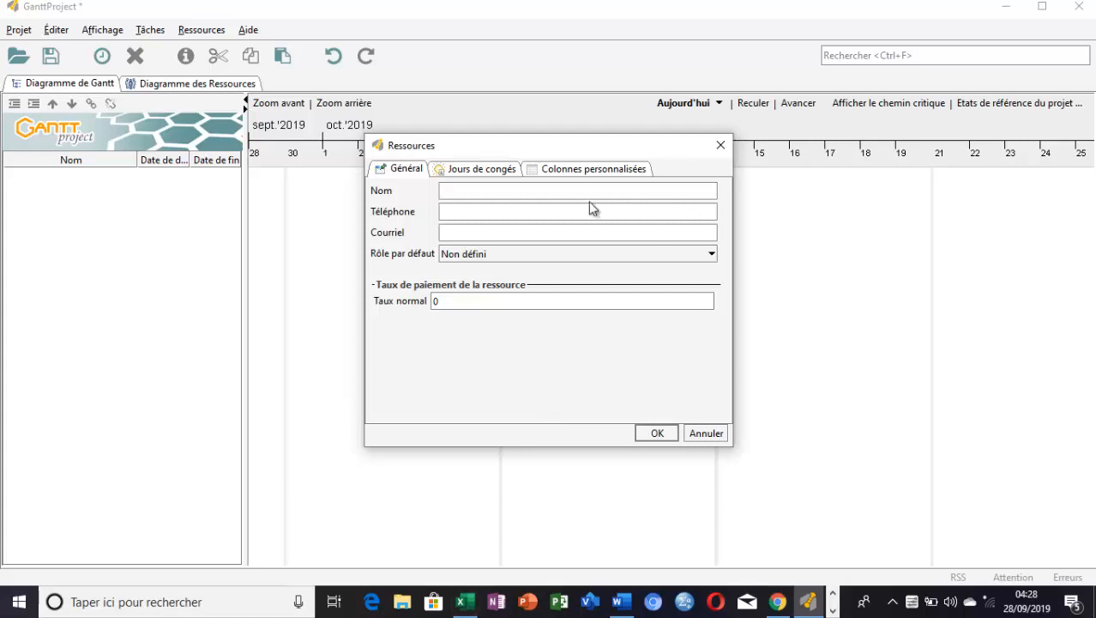
{"action": "type", "text": "Paul"}
Fill in the new resource's phone number and e-mail address
{"action": "left_click", "coordinate": [580, 213]}
{"action": "type", "text": "+229 95 95 95"}
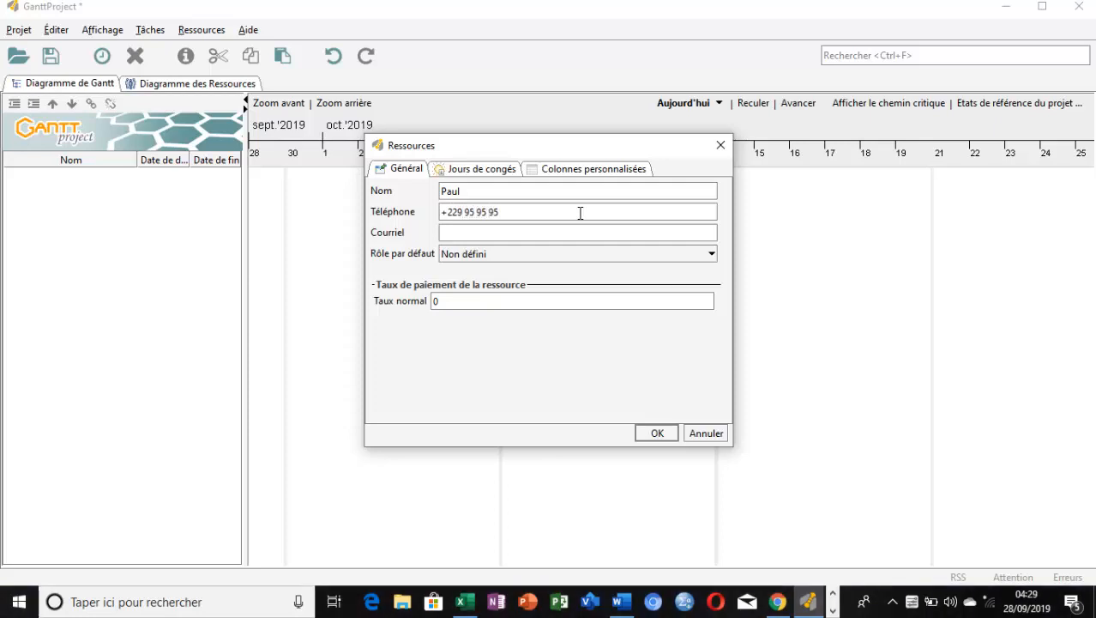
{"action": "type", "text": " 95"}
{"action": "left_click", "coordinate": [573, 232]}
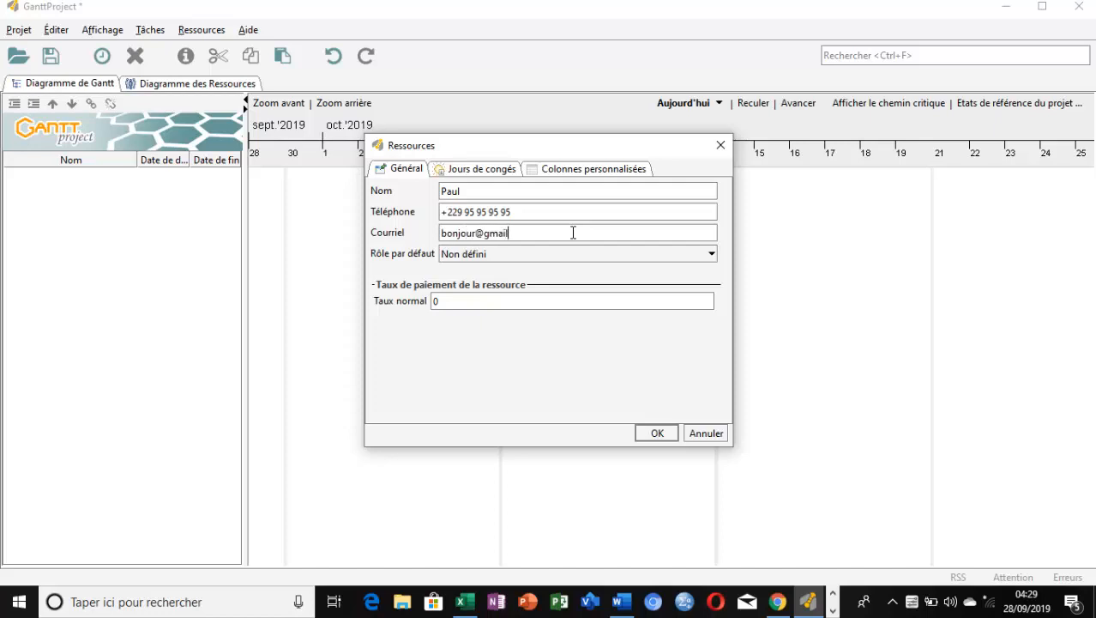
Assign the default role "Ouvriers" to the resource and save it
{"action": "left_click", "coordinate": [712, 255]}
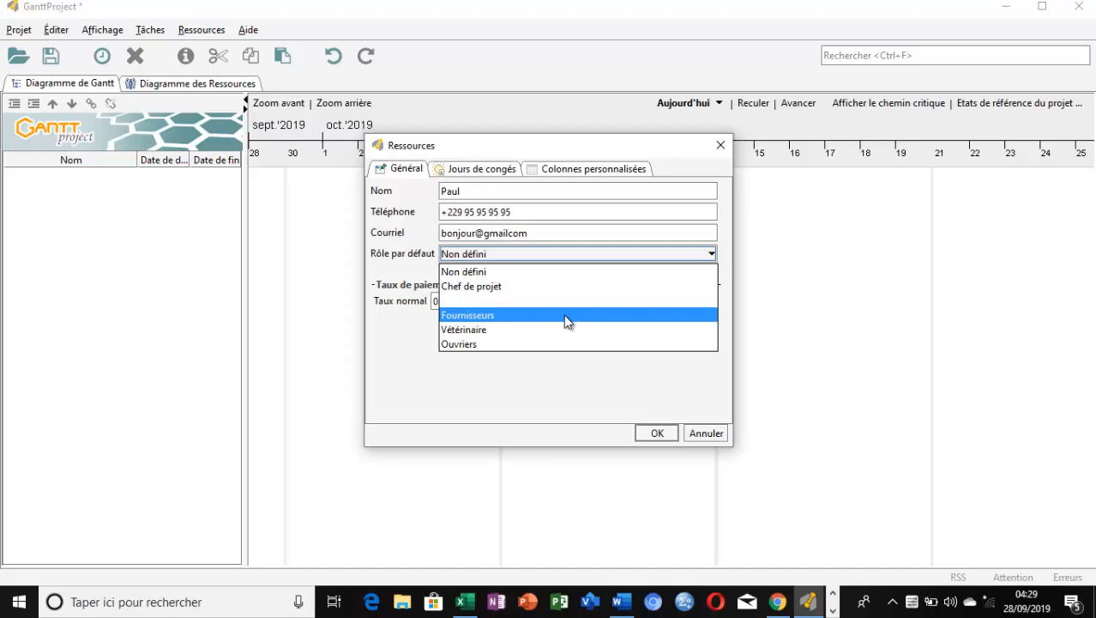
{"action": "left_click", "coordinate": [520, 344]}
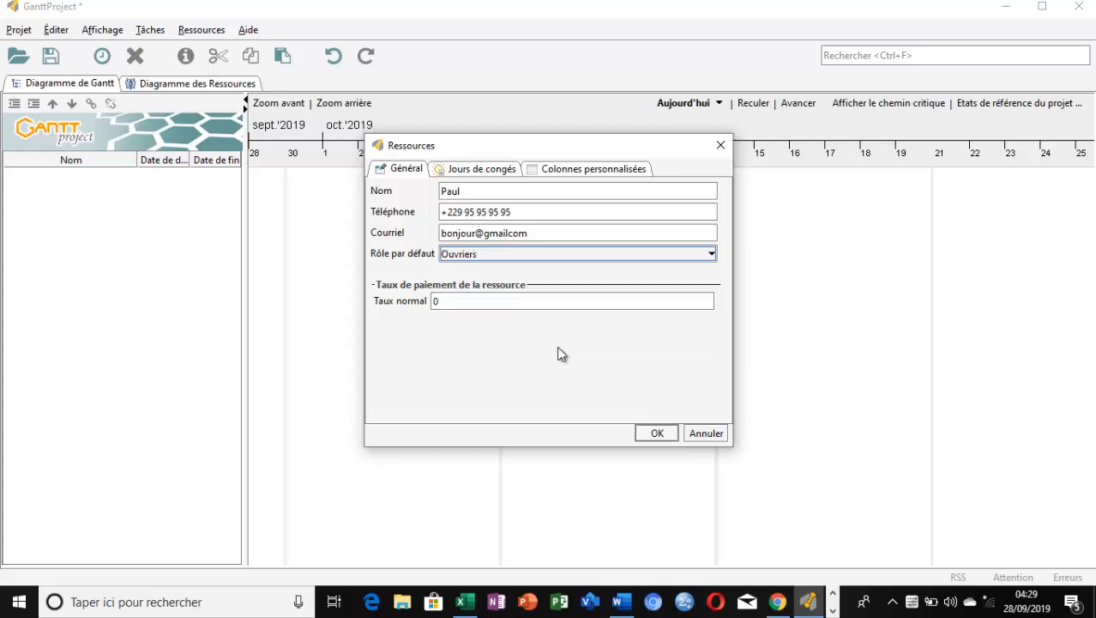
{"action": "left_click", "coordinate": [657, 433]}
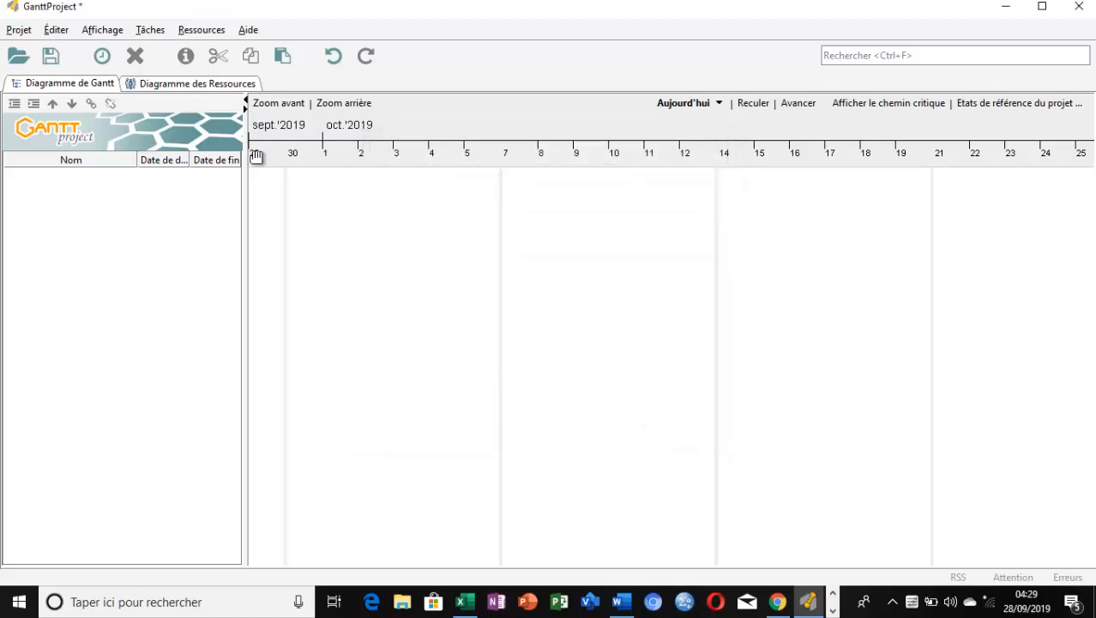
Open a blank form for another new resource
{"action": "left_click", "coordinate": [216, 30]}
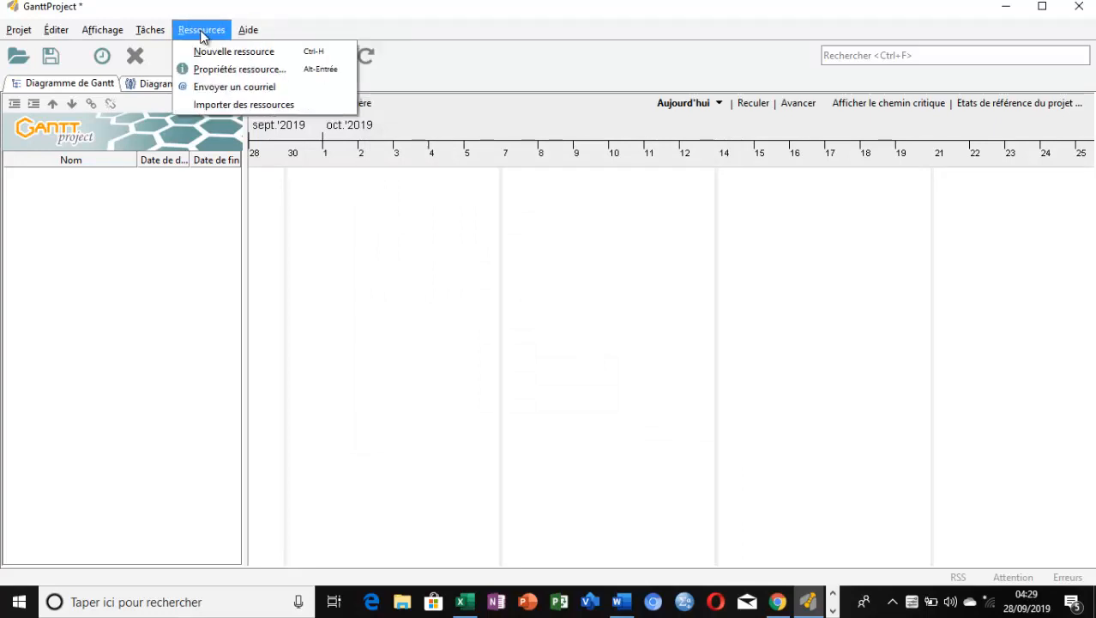
{"action": "left_click", "coordinate": [210, 53]}
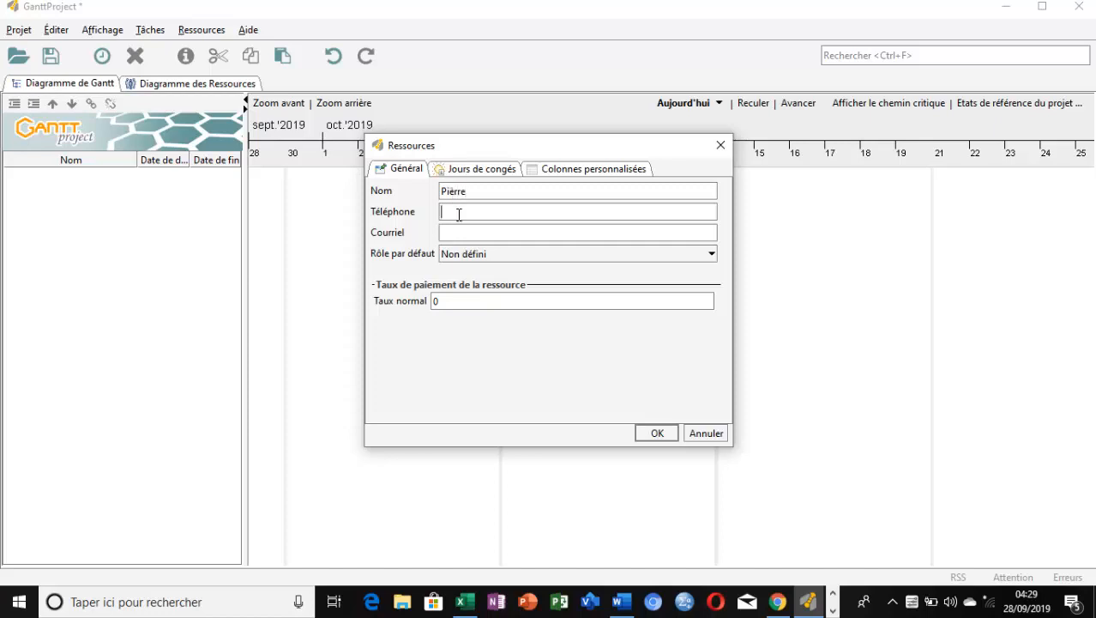
Fill in the resource's phone number, assign the default role "Ouvriers" and save the resource
{"action": "left_click", "coordinate": [459, 215]}
{"action": "type", "text": "000"}
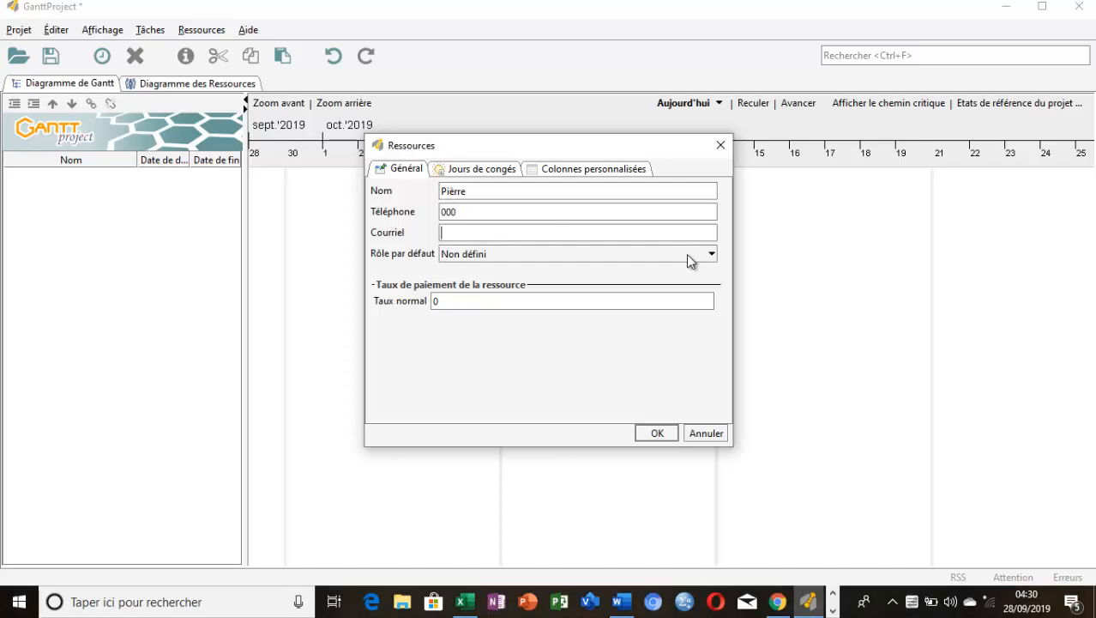
{"action": "left_click", "coordinate": [711, 254]}
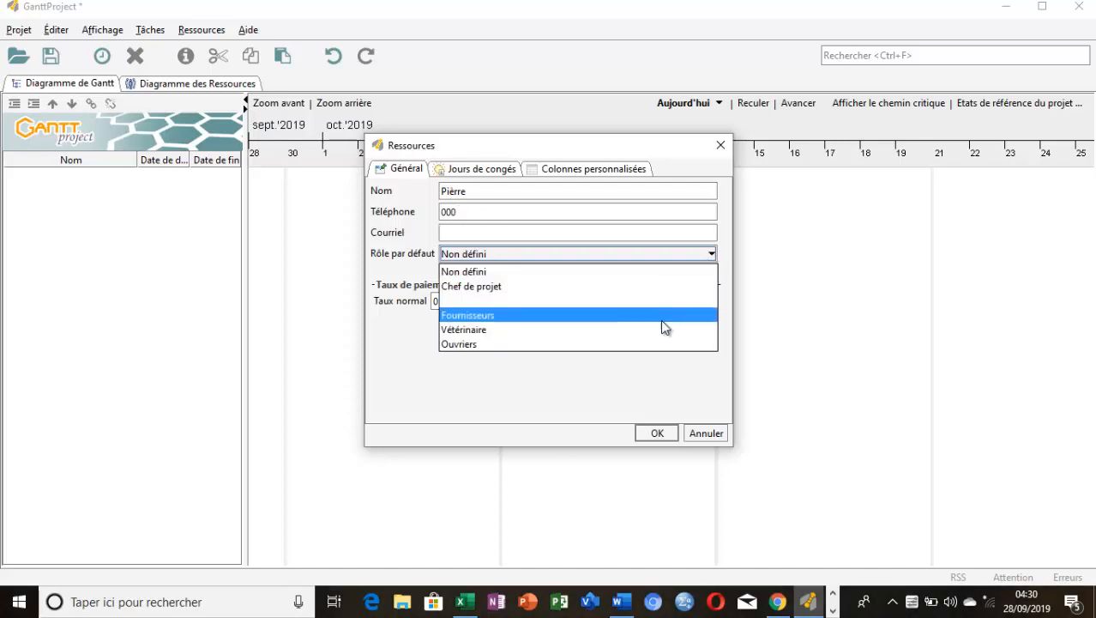
{"action": "left_click", "coordinate": [660, 345]}
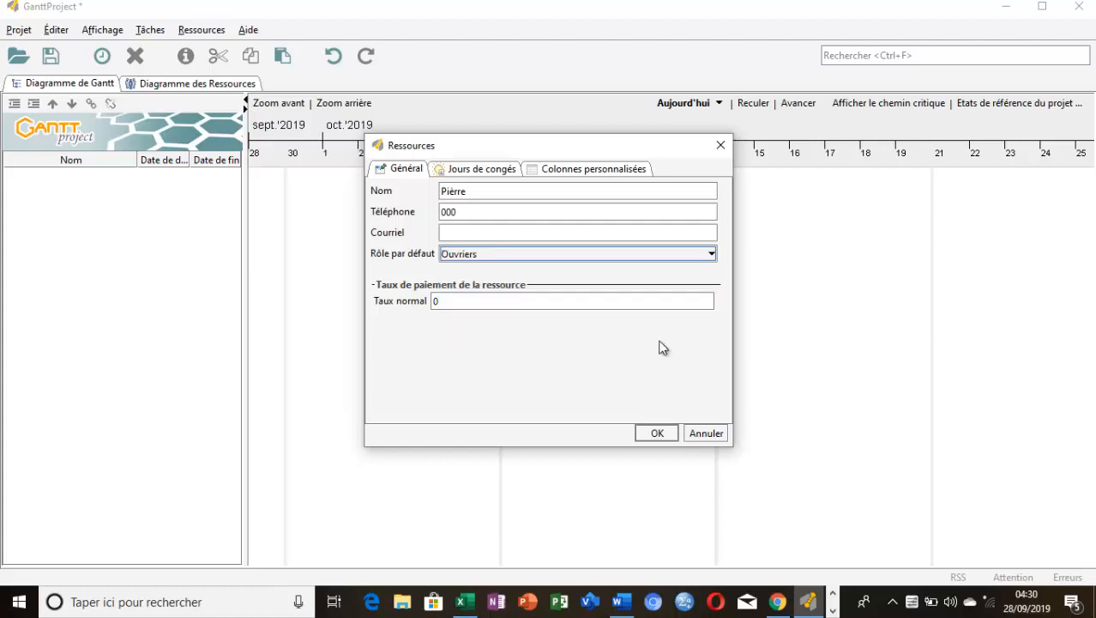
{"action": "left_click", "coordinate": [655, 433]}
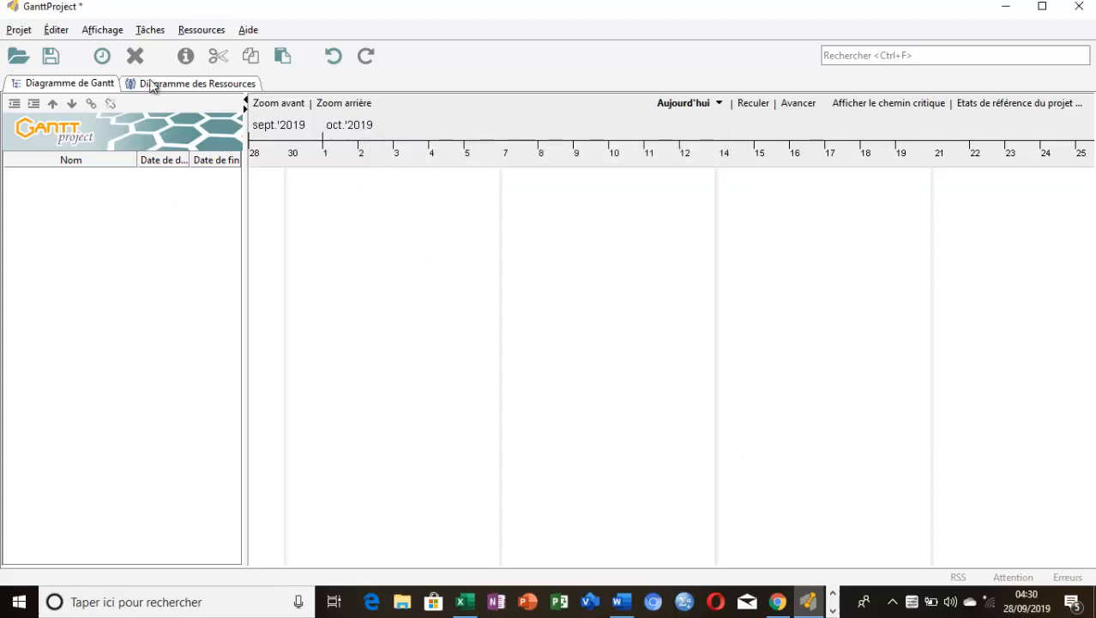
Add a new resource with the veterinarian's first name and the default role "Vétérinaire"
{"action": "left_click", "coordinate": [198, 31]}
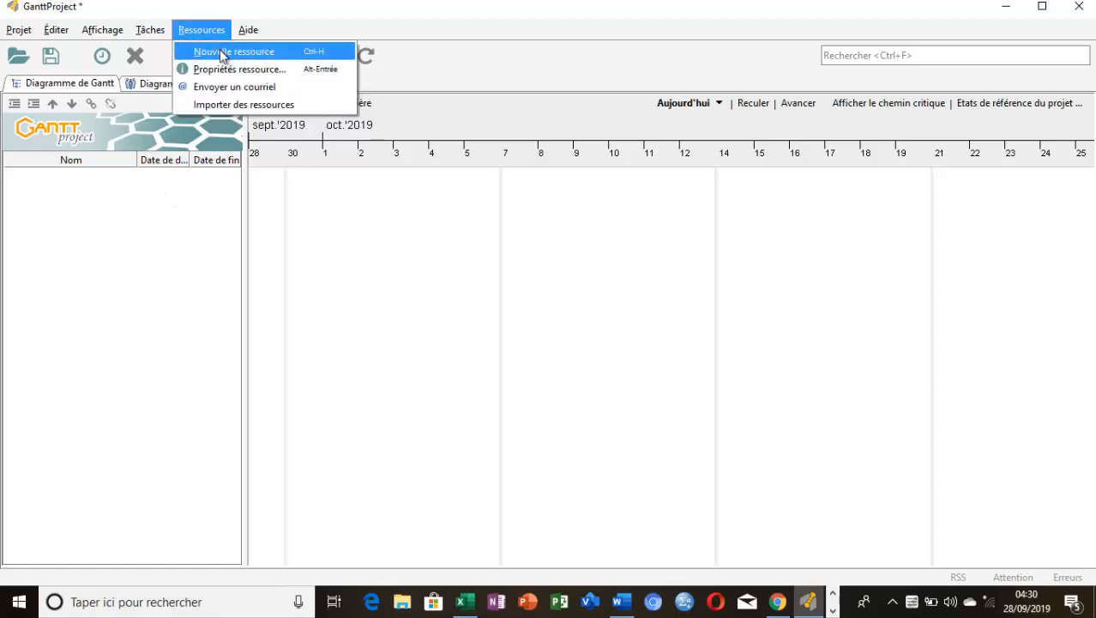
{"action": "left_click", "coordinate": [221, 53]}
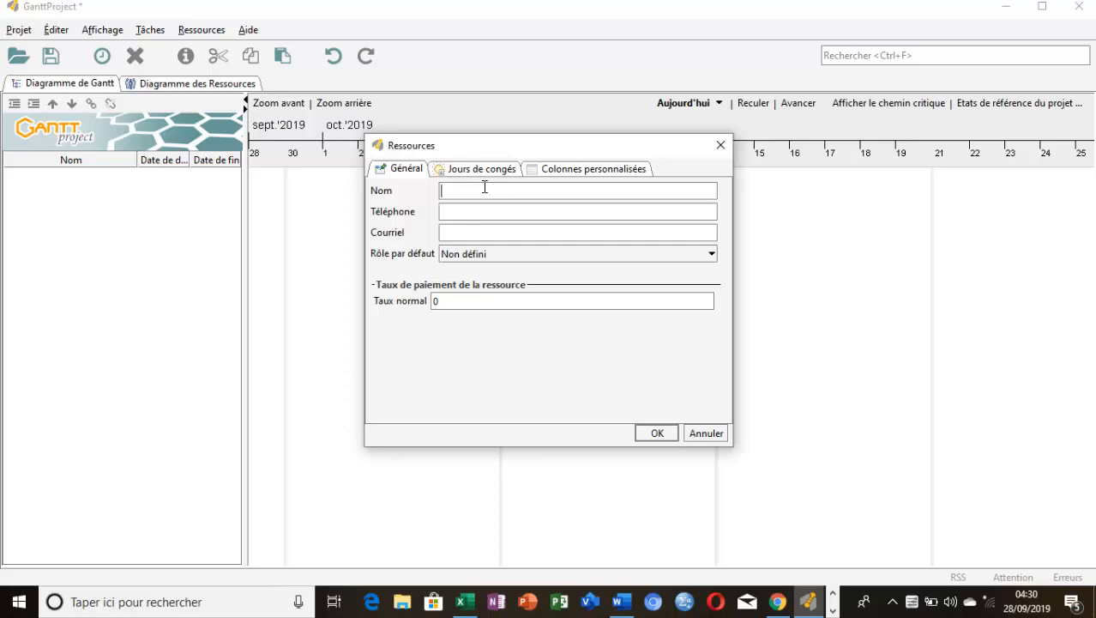
{"action": "type", "text": "Karl"}
{"action": "left_click", "coordinate": [711, 254]}
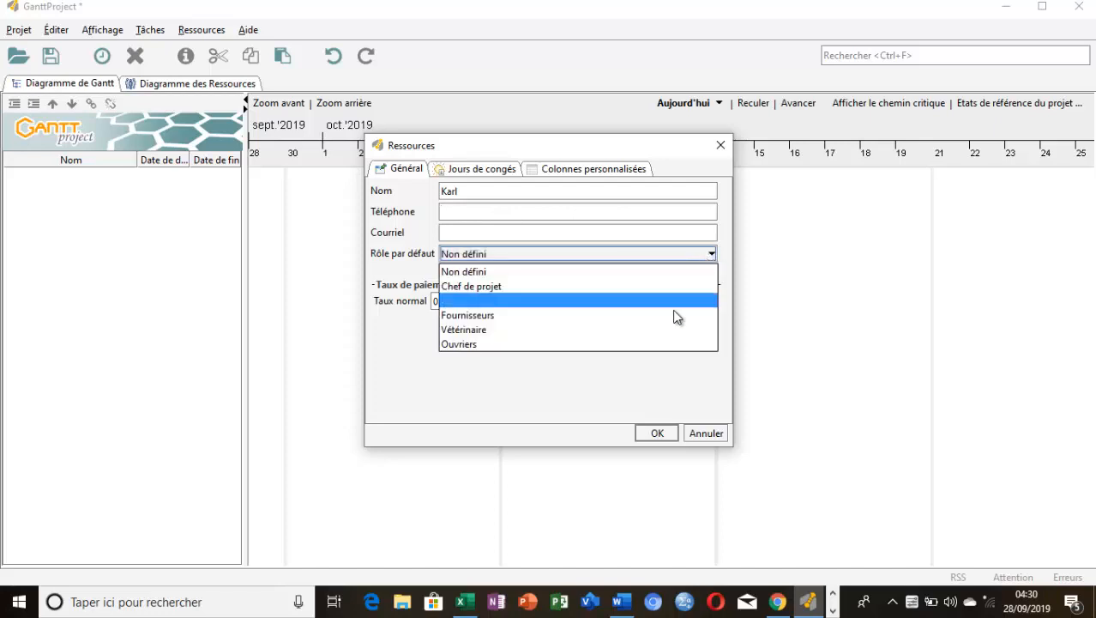
{"action": "left_click", "coordinate": [673, 333]}
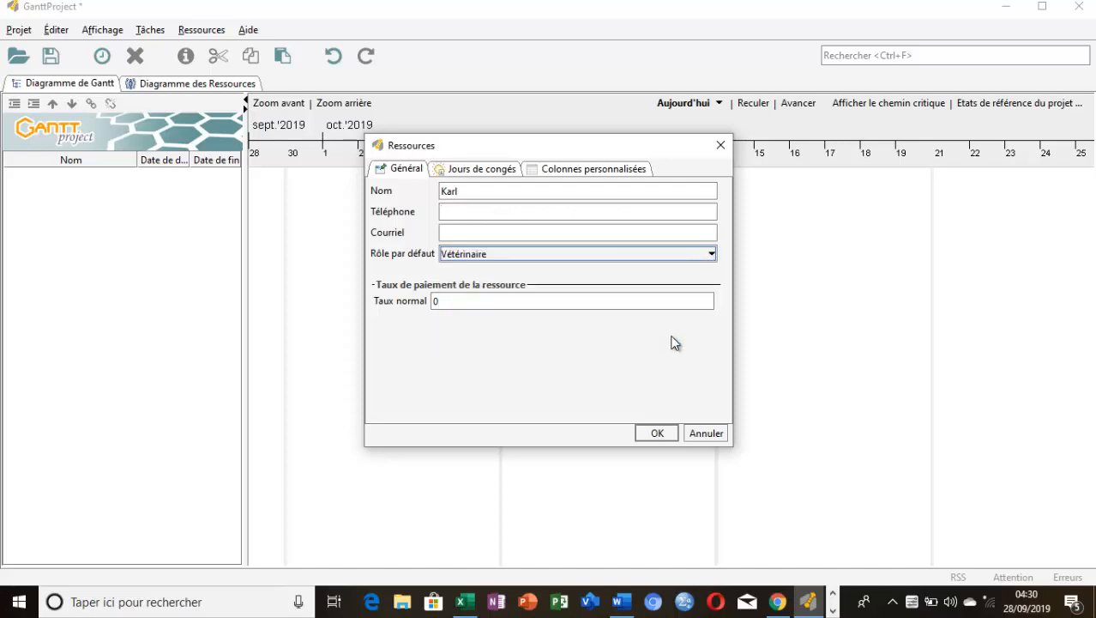
{"action": "left_click", "coordinate": [656, 433]}
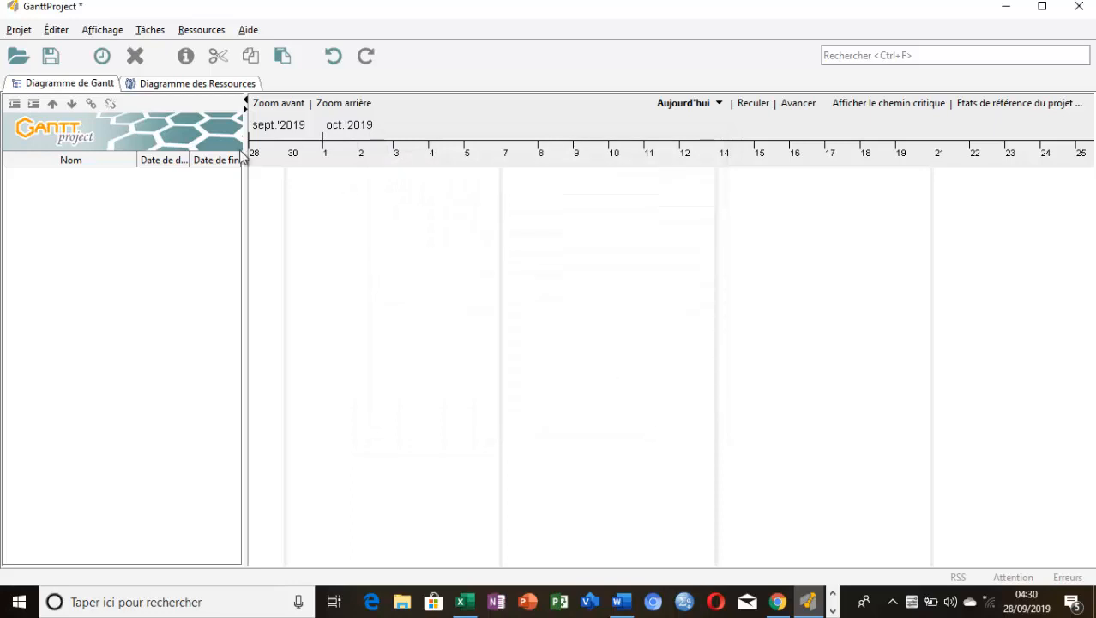
Add a new resource with the project manager's first name and the default role "Chef de projet"
{"action": "left_click", "coordinate": [211, 29]}
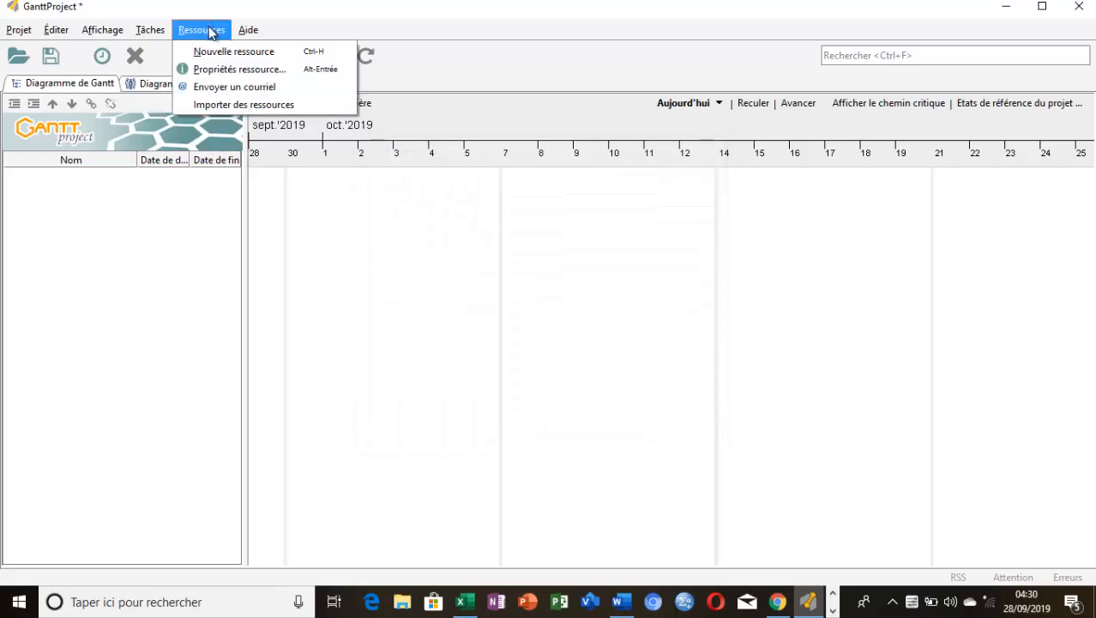
{"action": "left_click", "coordinate": [217, 54]}
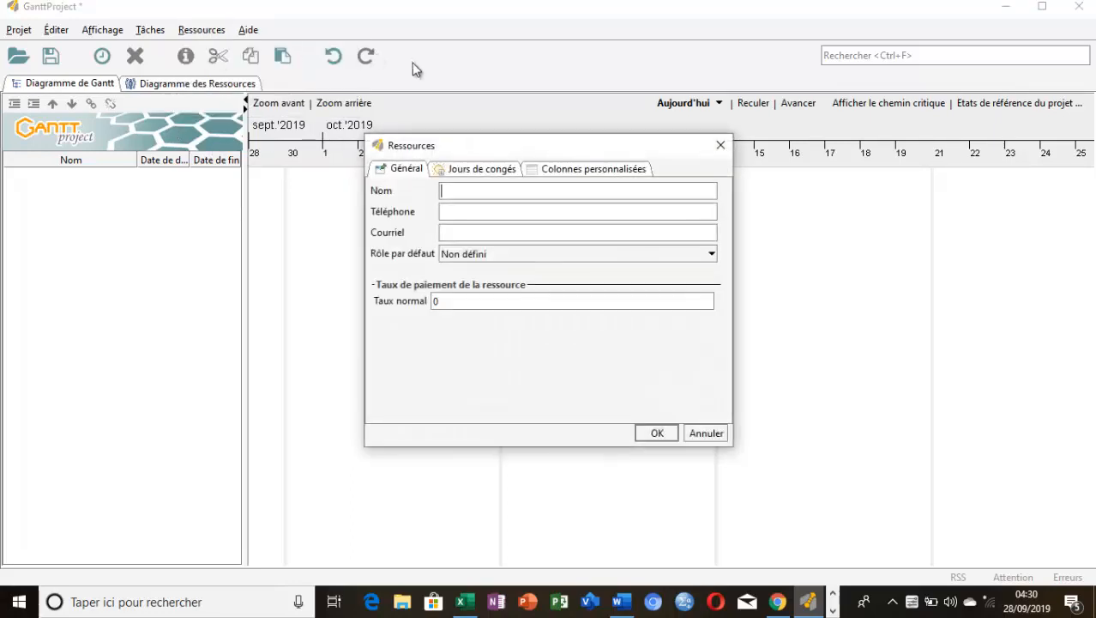
{"action": "type", "text": "Alex"}
{"action": "left_click", "coordinate": [712, 255]}
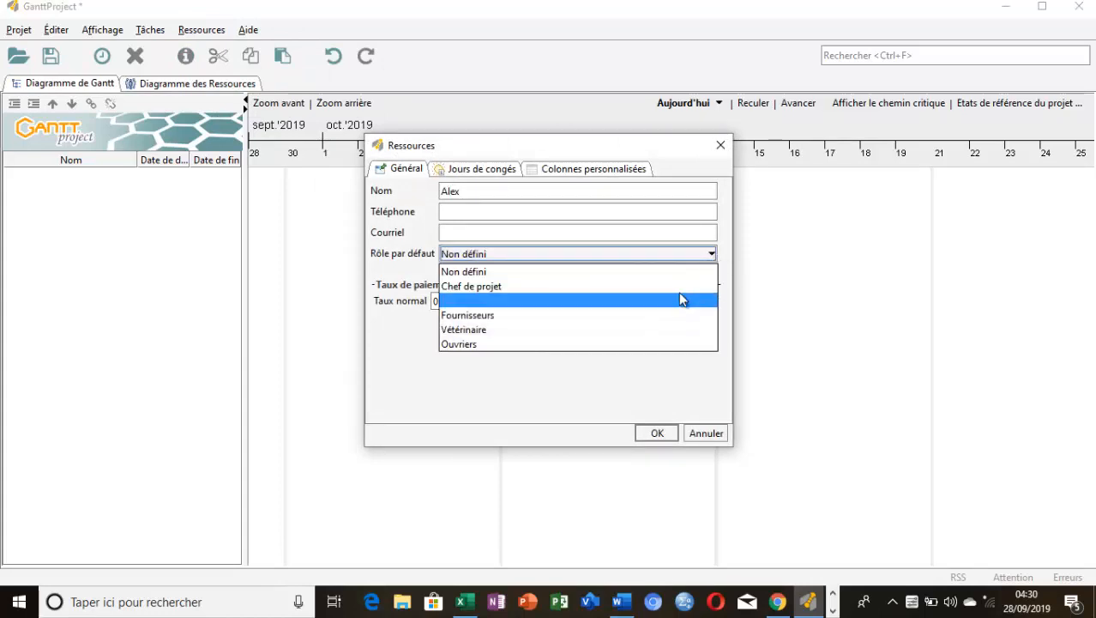
{"action": "left_click", "coordinate": [679, 288]}
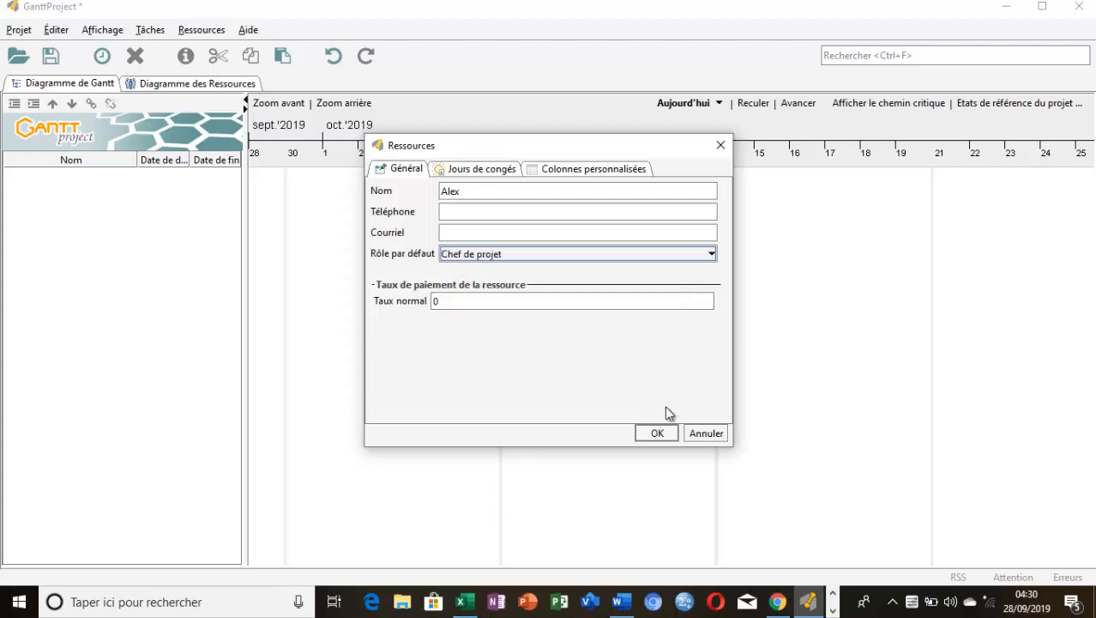
{"action": "left_click", "coordinate": [657, 434]}
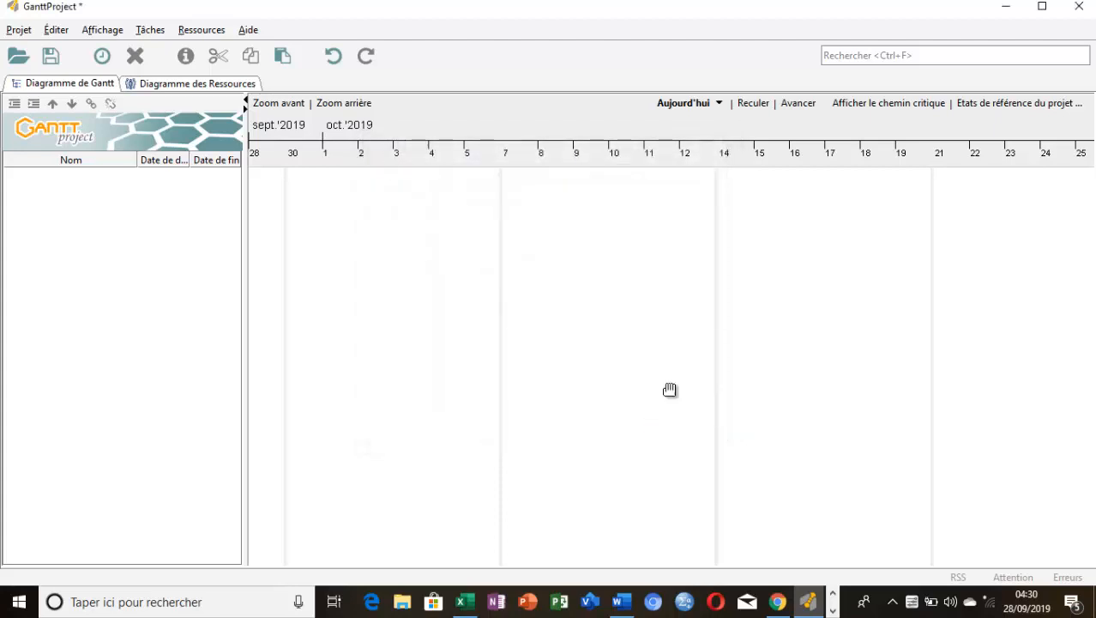
{"action": "left_click", "coordinate": [206, 30]}
{"action": "left_click", "coordinate": [216, 53]}
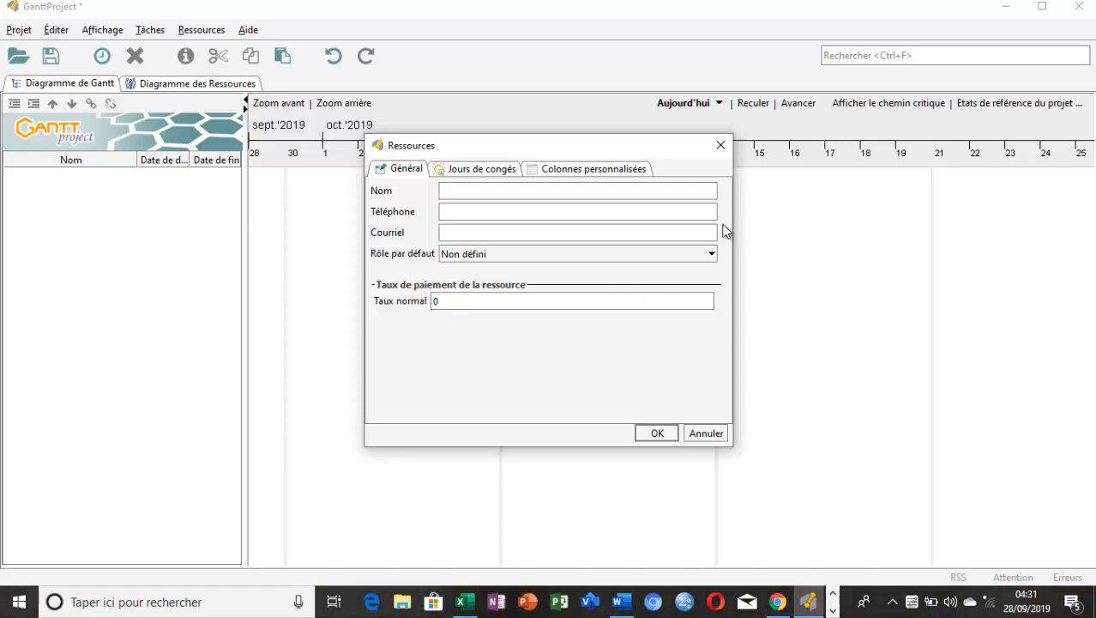
{"action": "left_click", "coordinate": [720, 151]}
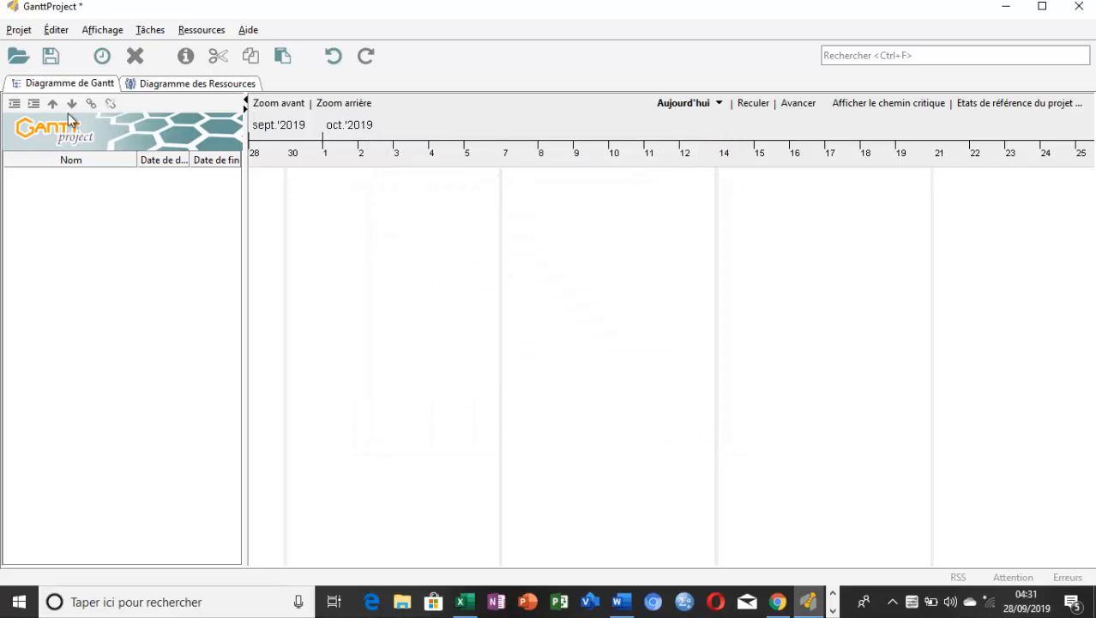
{"action": "left_click", "coordinate": [19, 31]}
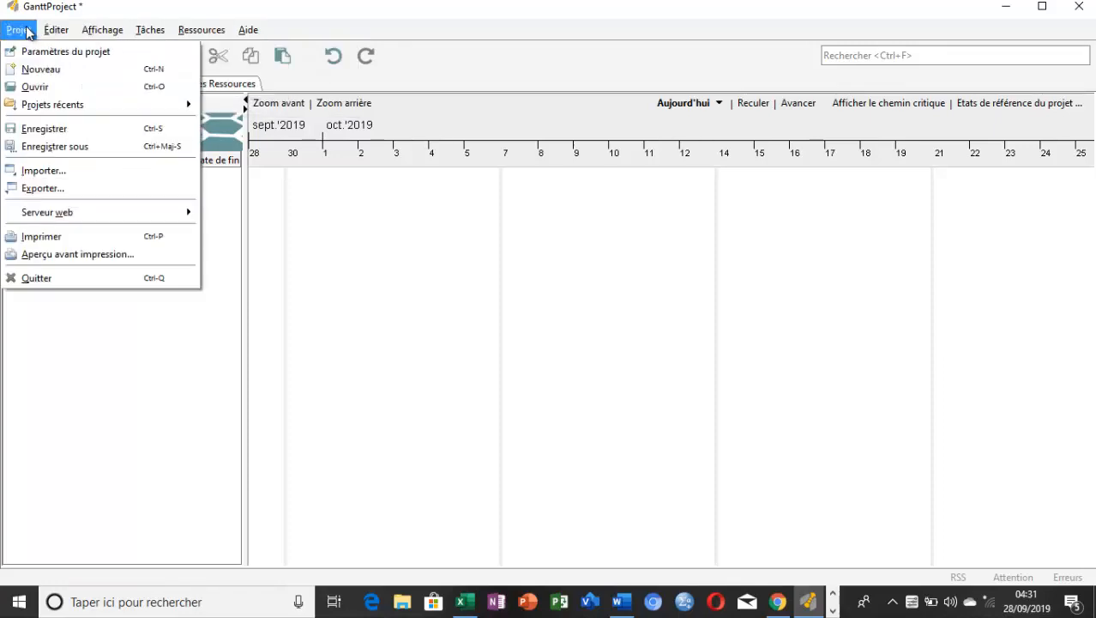
{"action": "left_click", "coordinate": [38, 52]}
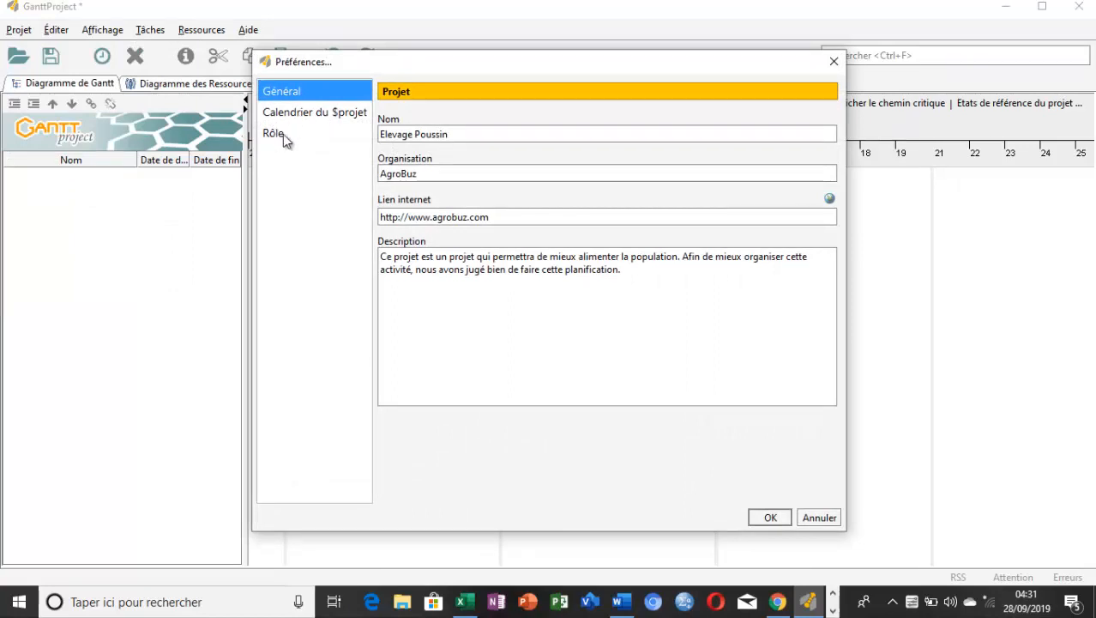
{"action": "left_click", "coordinate": [834, 61]}
{"action": "left_click", "coordinate": [203, 32]}
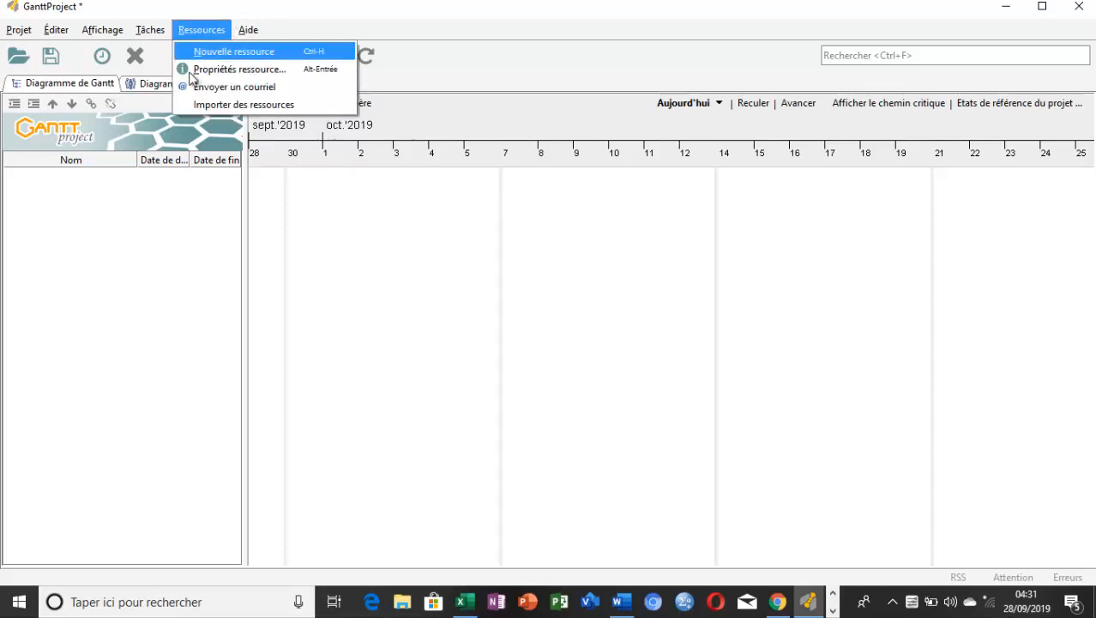
{"action": "left_click", "coordinate": [308, 209]}
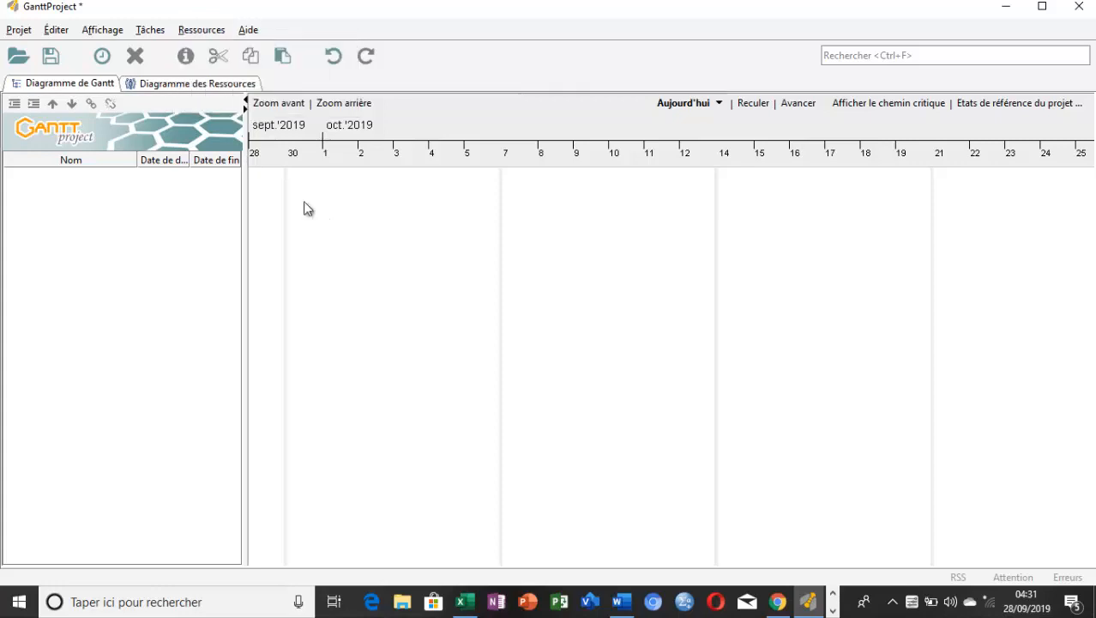
Add a first task to the Gantt chart
{"action": "left_click", "coordinate": [150, 34]}
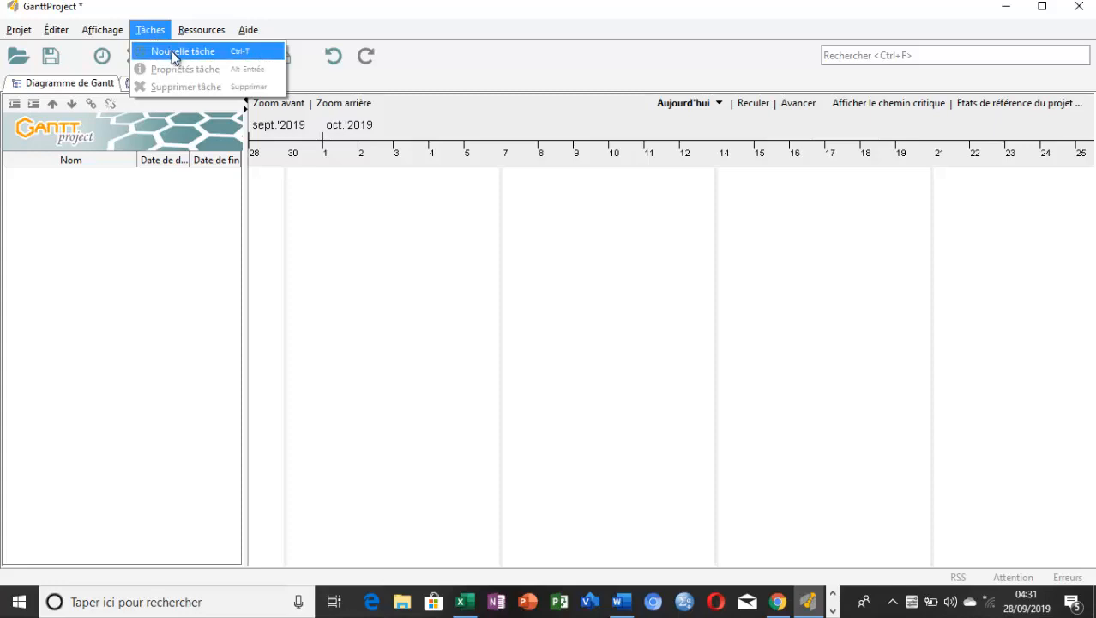
{"action": "left_click", "coordinate": [174, 53]}
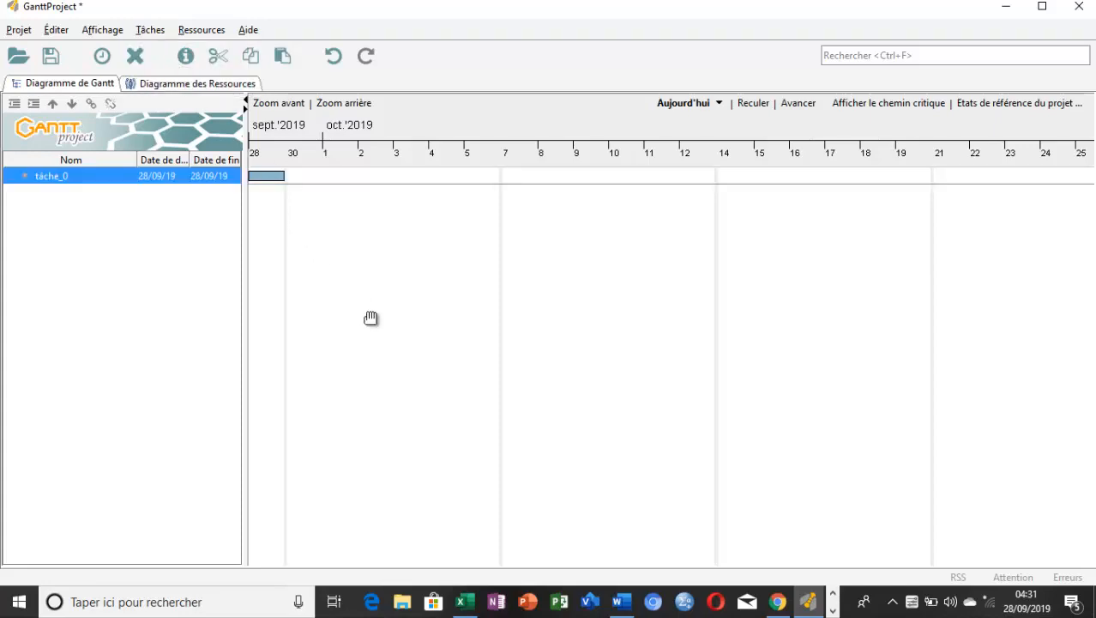
{"action": "double_click", "coordinate": [91, 177]}
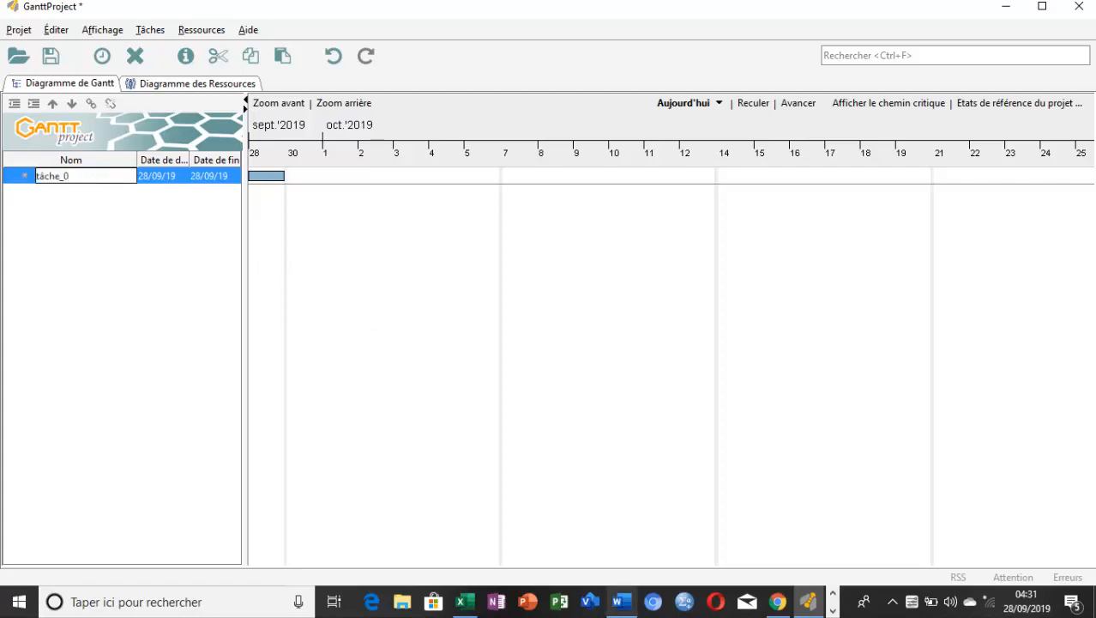
Switch to the Word document "Projet d" and copy the first phase heading, "Préliminaire"
{"action": "left_click", "coordinate": [621, 601]}
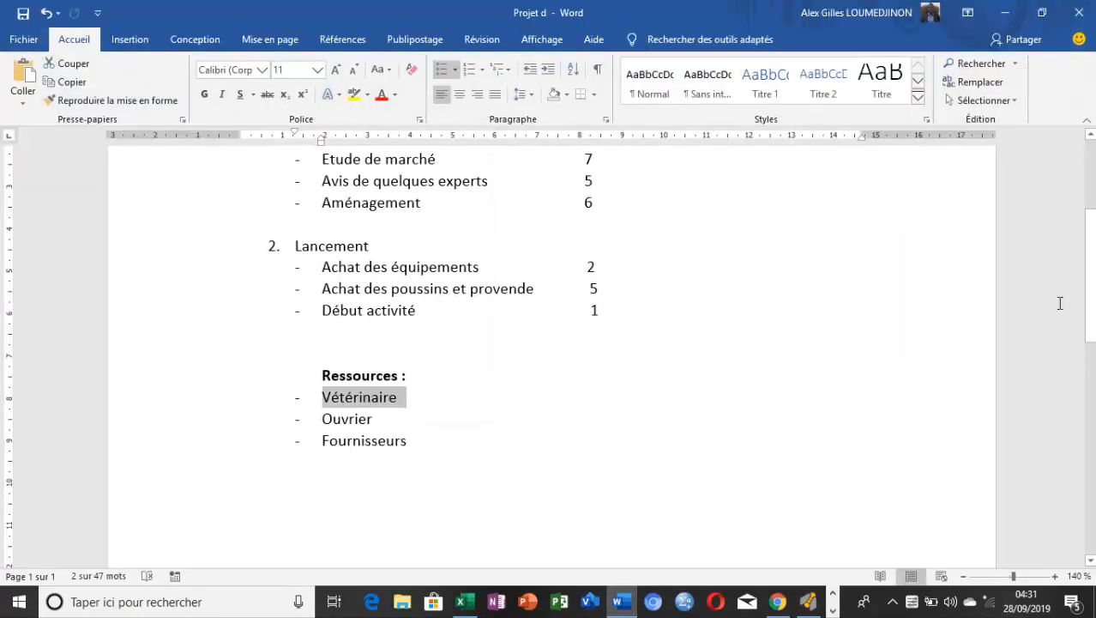
{"action": "left_click_drag", "start_coordinate": [1091, 317], "coordinate": [1092, 240]}
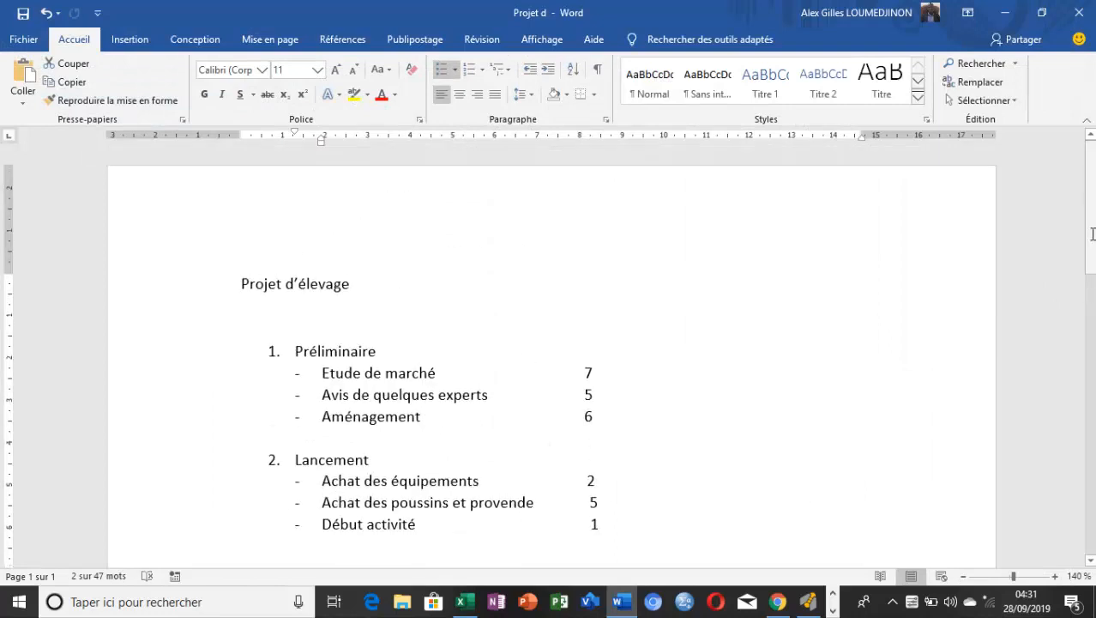
{"action": "left_click_drag", "start_coordinate": [350, 352], "coordinate": [297, 356]}
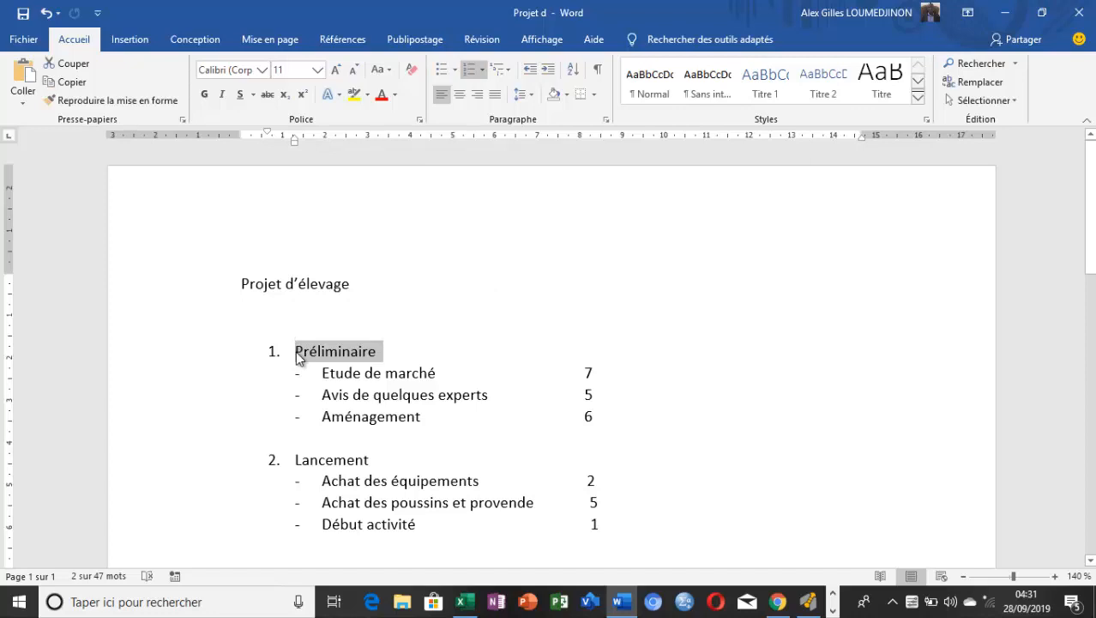
Return to GanttProject and rename the first task "Préliminaire" with the copied heading, removing its list number and extra spacing
{"action": "left_click", "coordinate": [807, 602]}
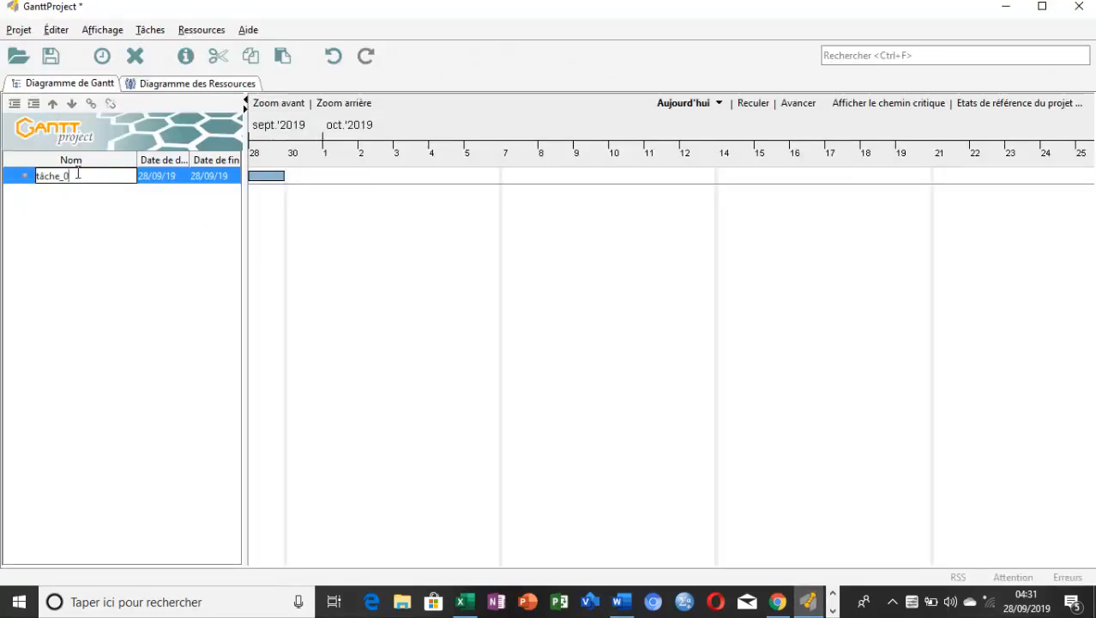
{"action": "left_click_drag", "start_coordinate": [76, 175], "coordinate": [35, 178]}
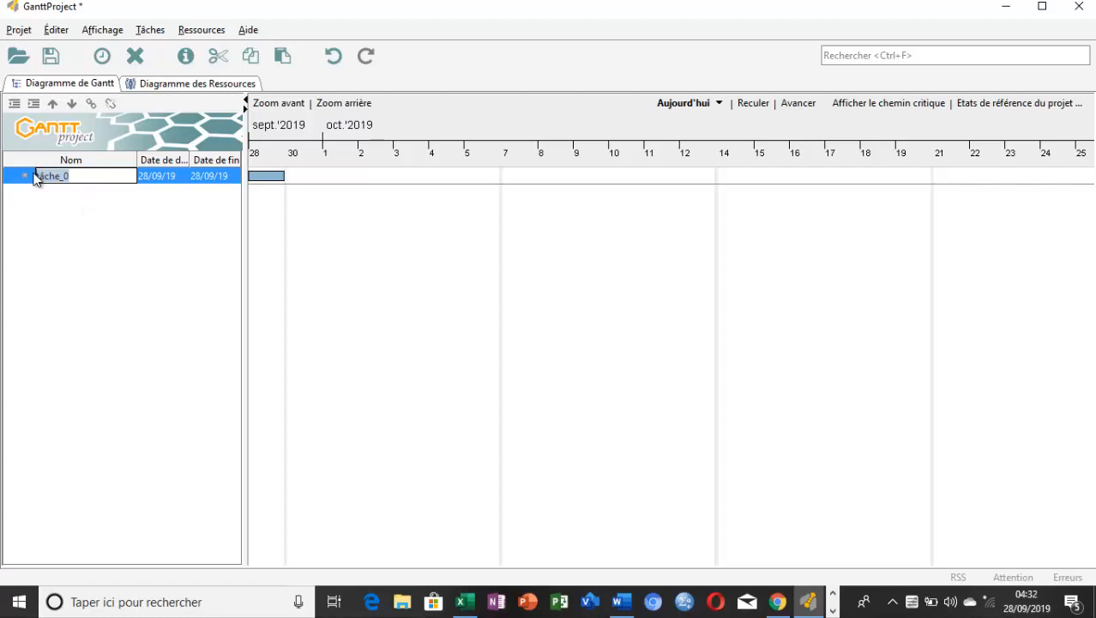
{"action": "key", "text": "ctrl+v"}
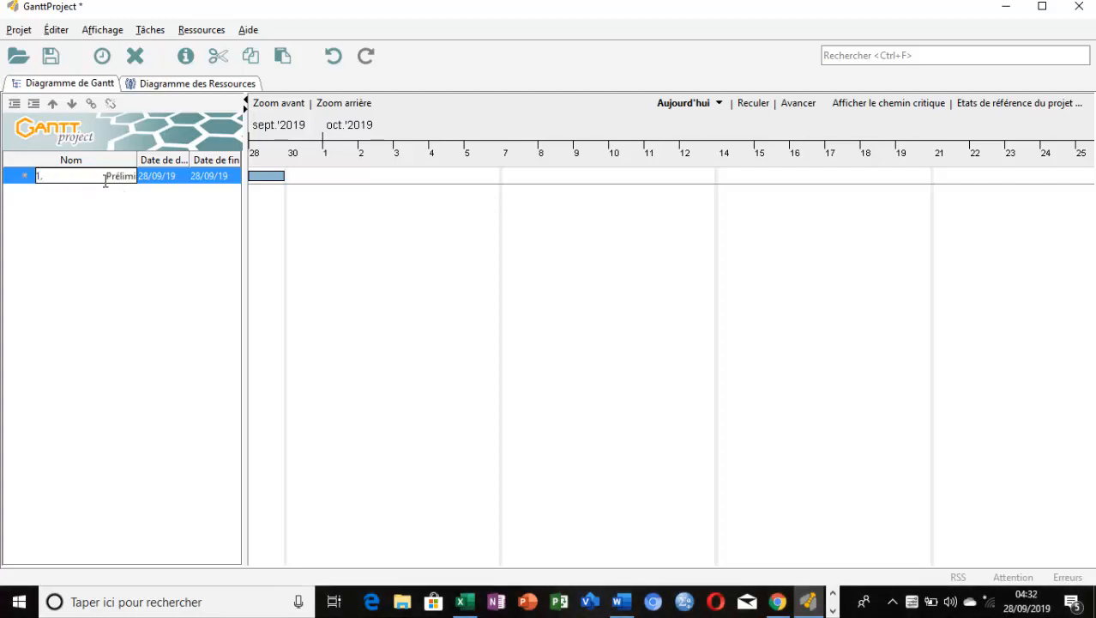
{"action": "key", "text": "BackSpace"}
{"action": "key", "text": "BackSpace"}
{"action": "key", "text": "BackSpace"}
{"action": "key", "text": "Return"}
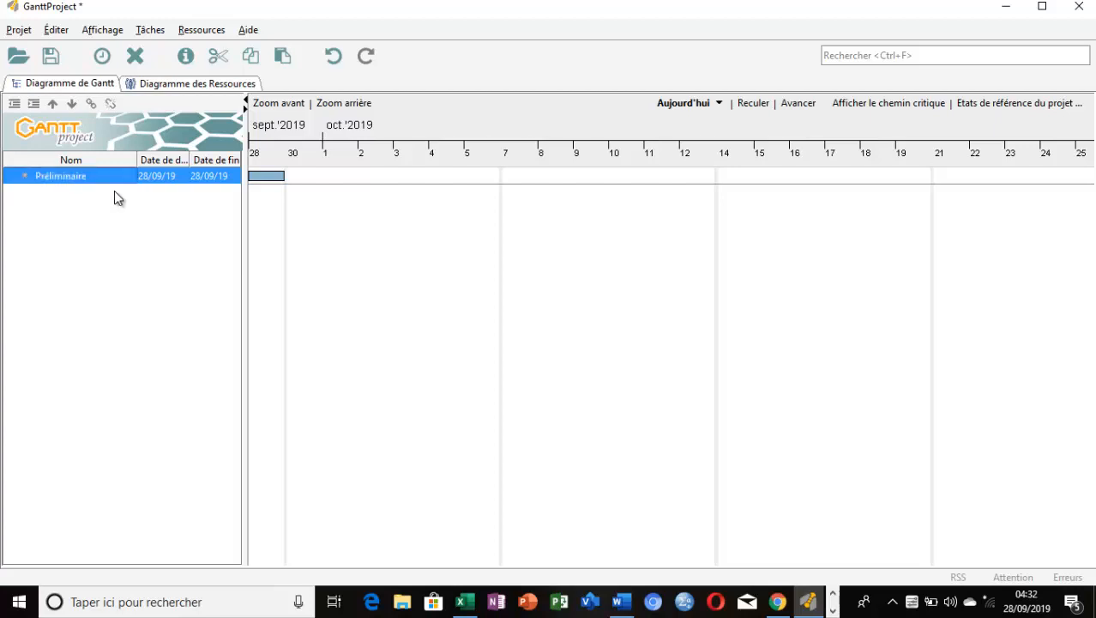
Add a second task below "Préliminaire" in the Gantt chart
{"action": "left_click", "coordinate": [185, 57]}
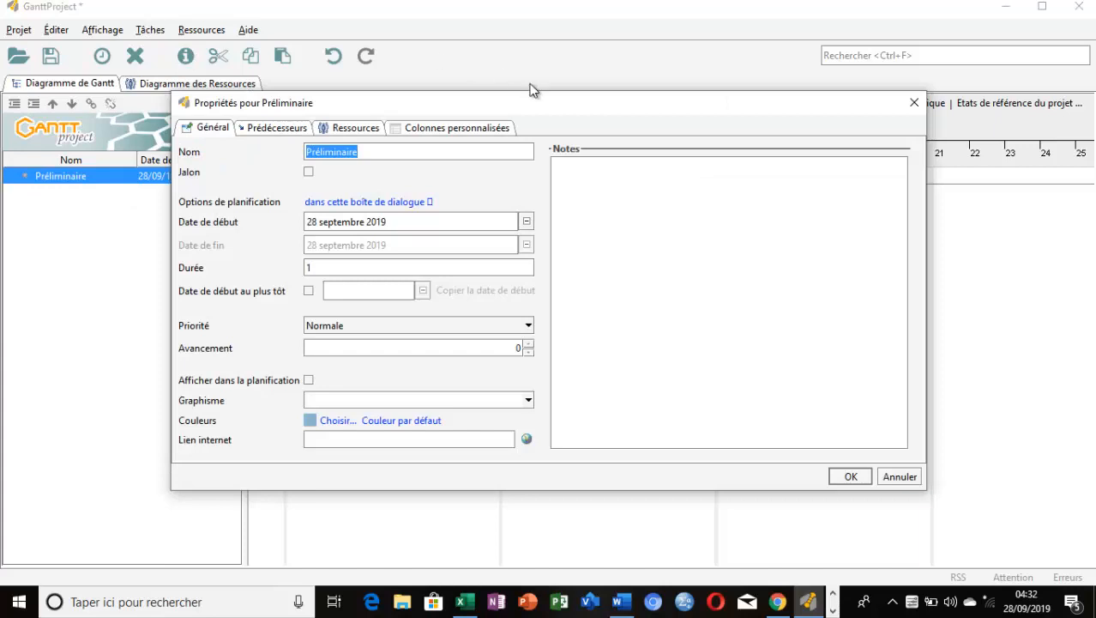
{"action": "left_click", "coordinate": [916, 103]}
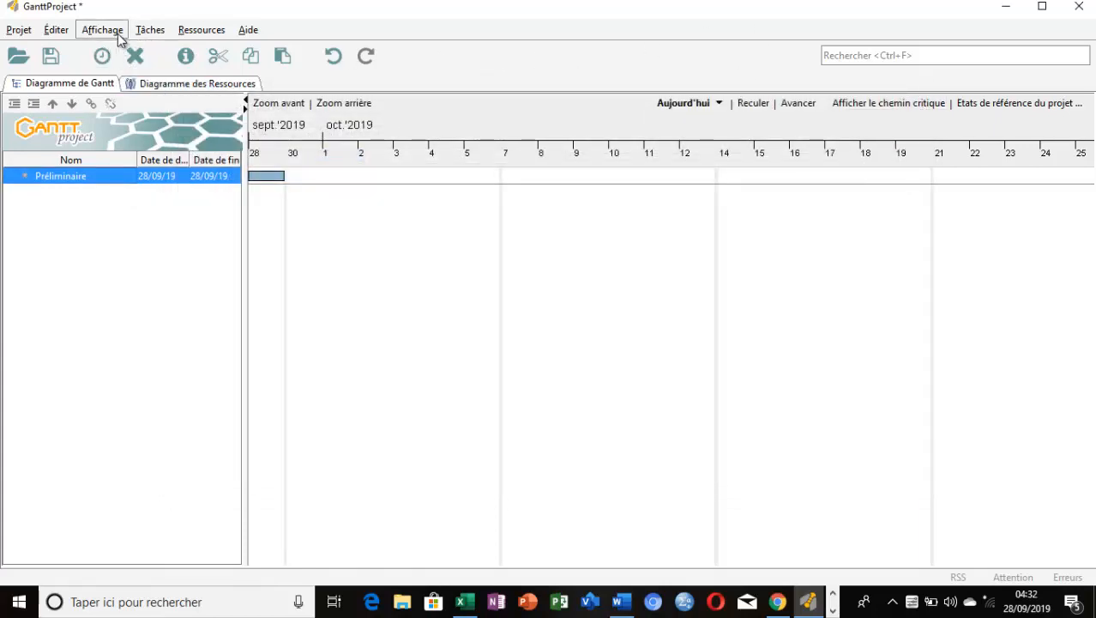
{"action": "left_click", "coordinate": [155, 34]}
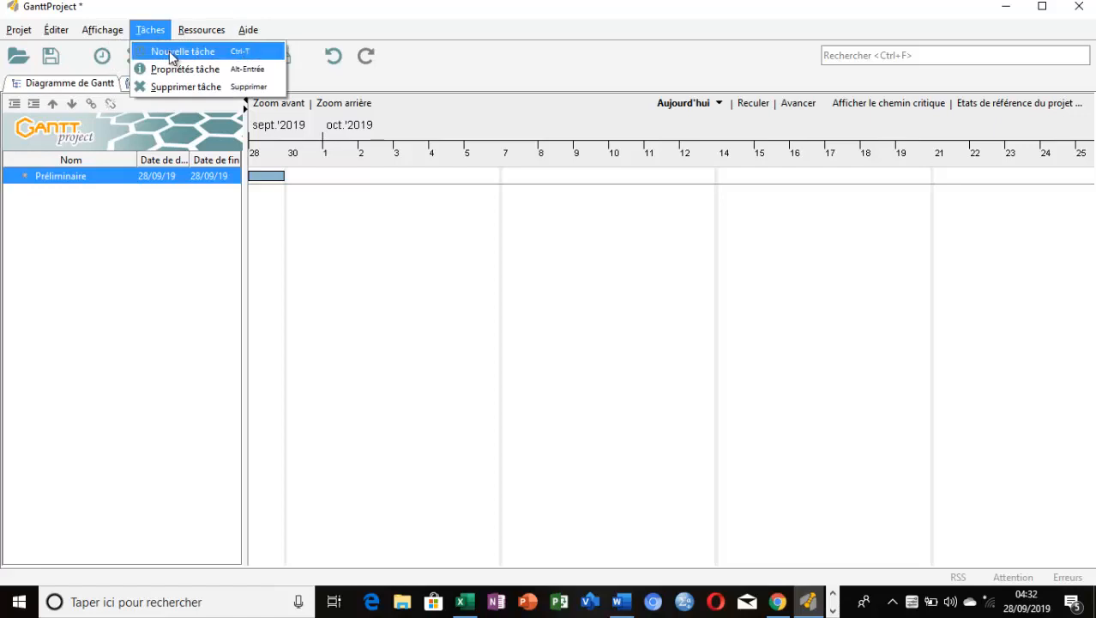
{"action": "left_click", "coordinate": [171, 54]}
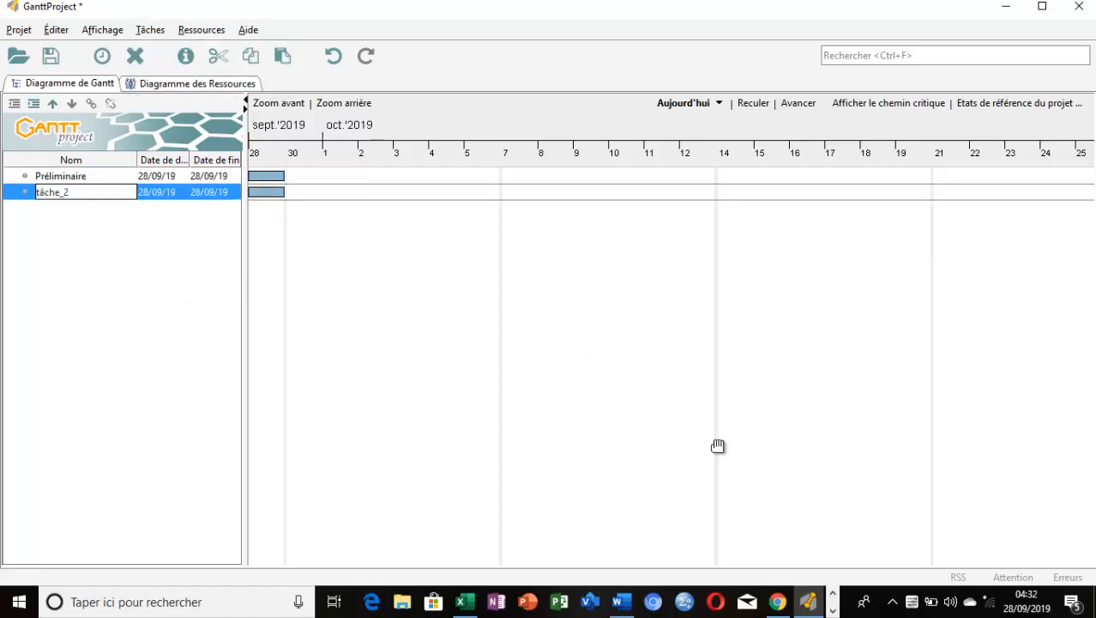
Copy the item "Etude de marché" from the Word document "Projet d" and return to GanttProject
{"action": "left_click", "coordinate": [622, 600]}
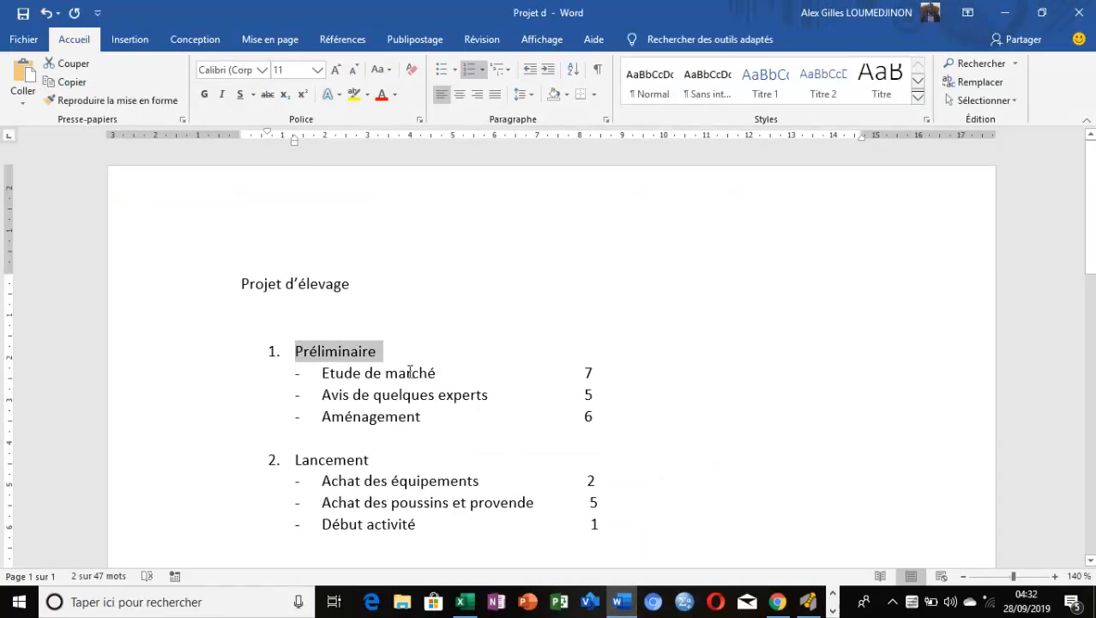
{"action": "left_click_drag", "start_coordinate": [409, 374], "coordinate": [326, 374]}
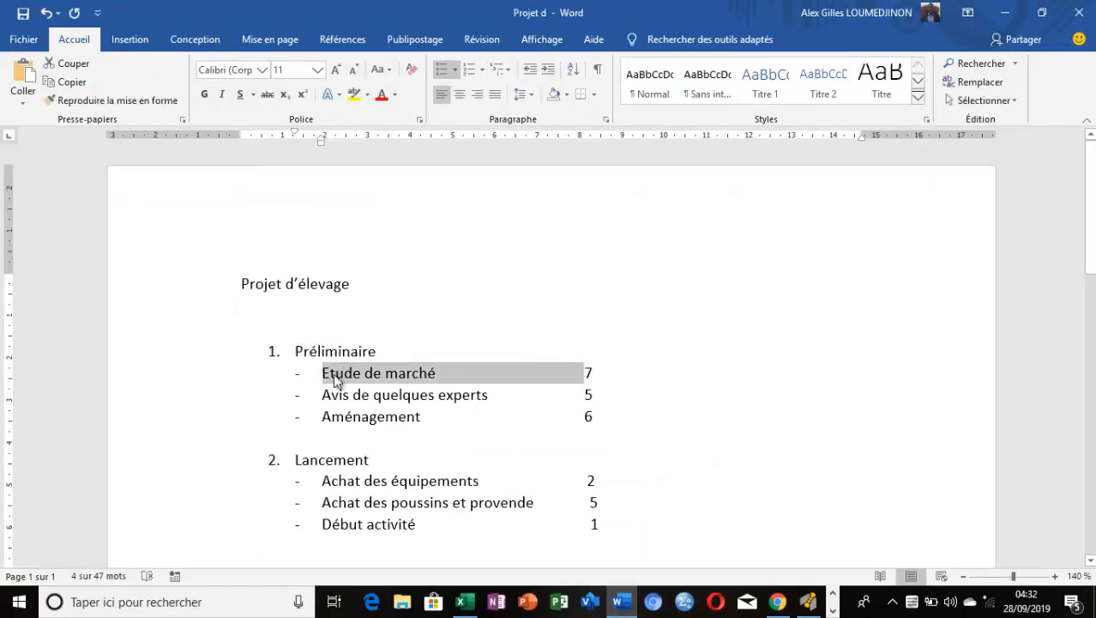
{"action": "left_click", "coordinate": [624, 600]}
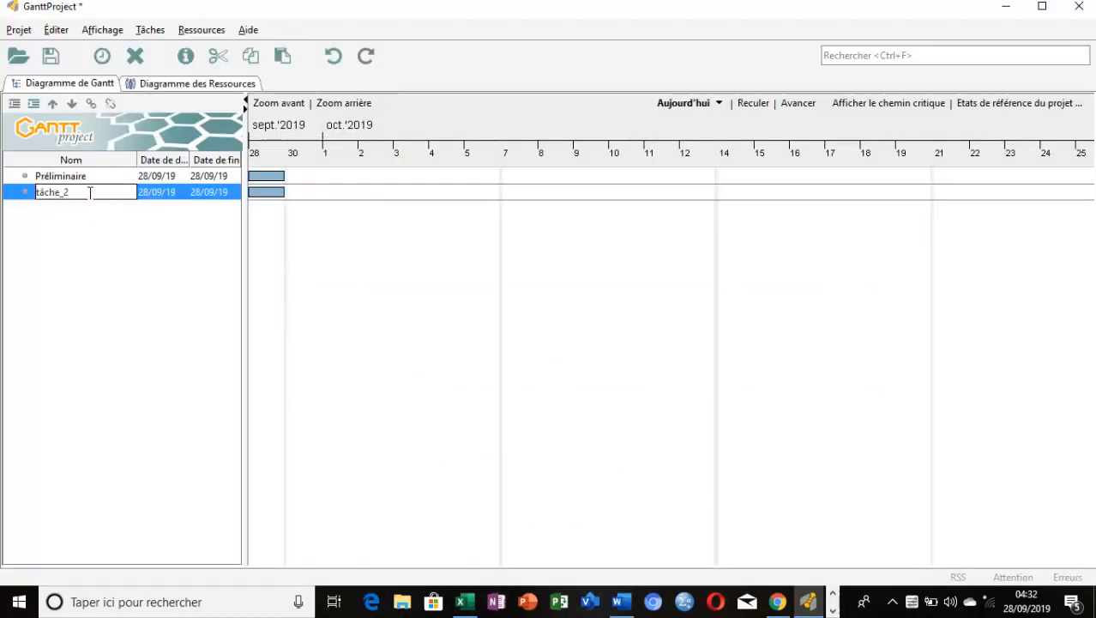
Rename the second task "Etude de marché" with the copied text, removing its list dash and extra spacing
{"action": "key", "text": "BackSpace"}
{"action": "key", "text": "BackSpace"}
{"action": "key", "text": "BackSpace"}
{"action": "key", "text": "BackSpace"}
{"action": "key", "text": "BackSpace"}
{"action": "key", "text": "BackSpace"}
{"action": "key", "text": "BackSpace"}
{"action": "type", "text": "de marché"}
{"action": "key", "text": "Left"}
{"action": "key", "text": "Left"}
{"action": "key", "text": "Left"}
{"action": "key", "text": "Left"}
{"action": "key", "text": "Left"}
{"action": "key", "text": "Left"}
{"action": "key", "text": "Left"}
{"action": "key", "text": "Left"}
{"action": "key", "text": "Left"}
{"action": "key", "text": "Left"}
{"action": "key", "text": "Left"}
{"action": "key", "text": "Left"}
{"action": "key", "text": "Delete"}
{"action": "key", "text": "Delete"}
{"action": "key", "text": "Delete"}
{"action": "key", "text": "Delete"}
{"action": "key", "text": "Delete"}
{"action": "key", "text": "Delete"}
{"action": "key", "text": "Delete"}
{"action": "key", "text": "Delete"}
{"action": "key", "text": "Delete"}
{"action": "key", "text": "Delete"}
{"action": "key", "text": "Delete"}
{"action": "key", "text": "Delete"}
{"action": "key", "text": "Delete"}
{"action": "key", "text": "Delete"}
{"action": "key", "text": "Delete"}
{"action": "key", "text": "Delete"}
{"action": "key", "text": "Delete"}
{"action": "key", "text": "Delete"}
{"action": "key", "text": "Delete"}
{"action": "key", "text": "Delete"}
Add a third task, then copy its name, "Avis de quelques experts", from the outline in Word
{"action": "key", "text": "ctrl+t"}
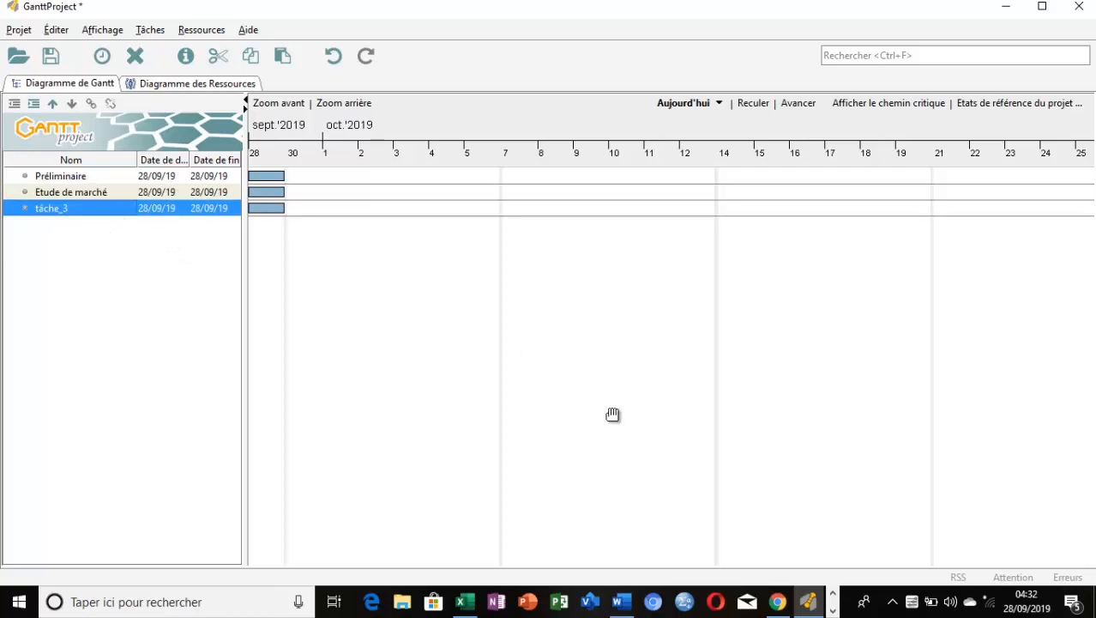
{"action": "left_click", "coordinate": [626, 604]}
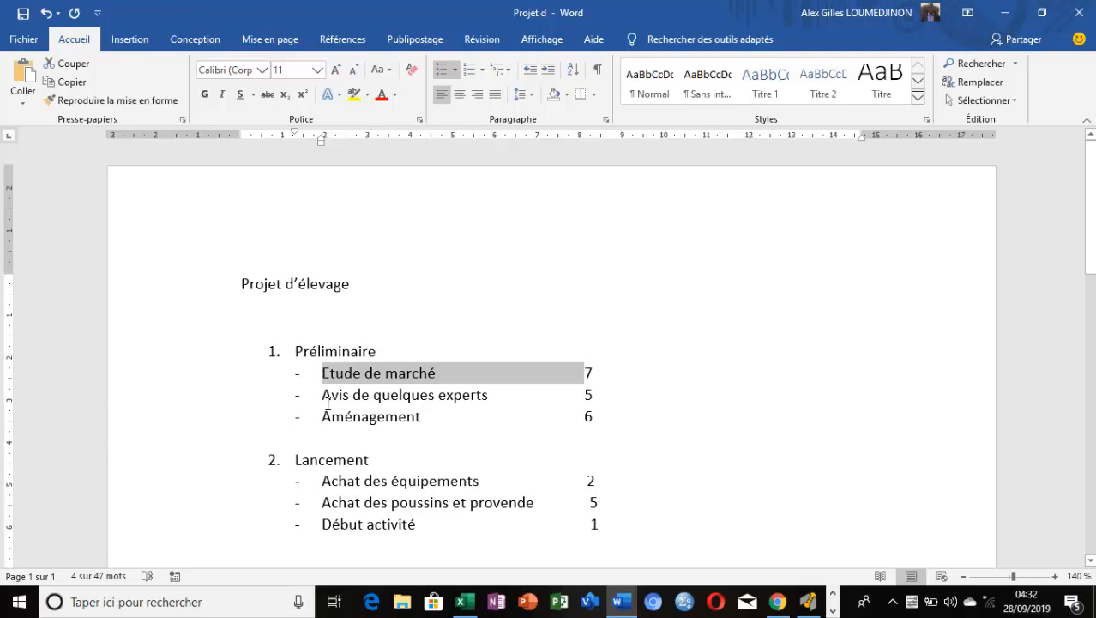
{"action": "left_click", "coordinate": [494, 397]}
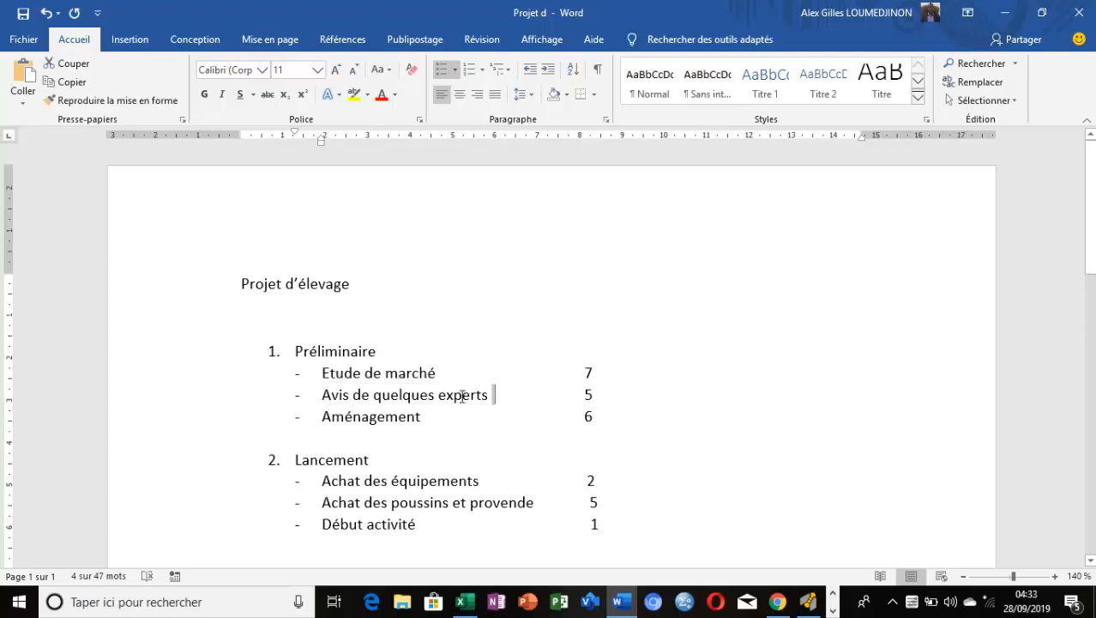
{"action": "left_click_drag", "start_coordinate": [462, 396], "coordinate": [343, 396]}
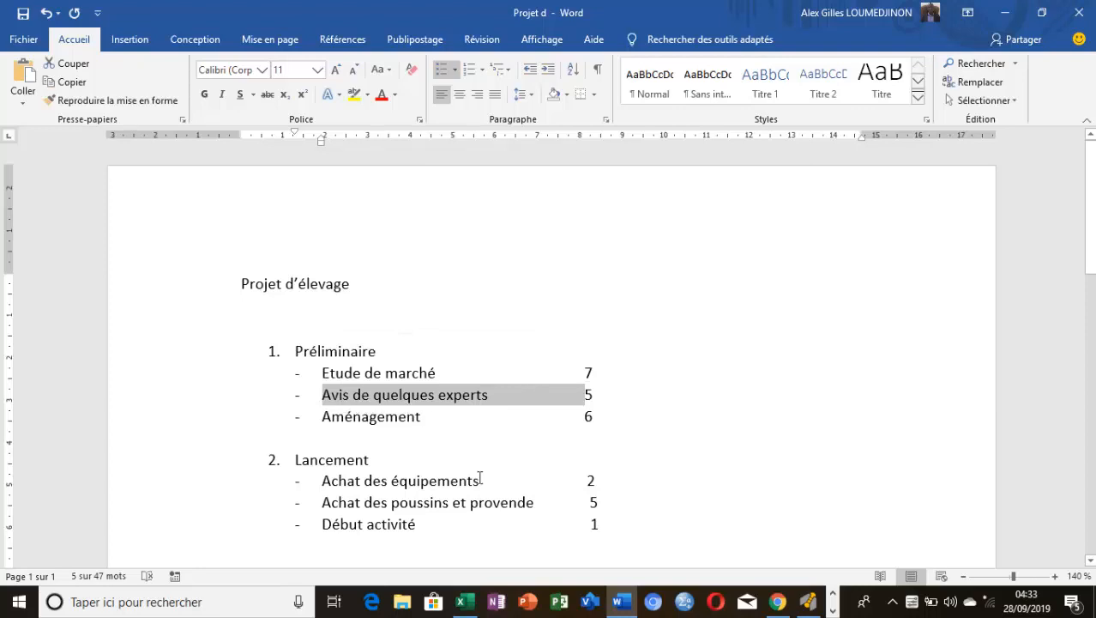
Return to GanttProject and rename the third task "Avis de quelques experts", removing the pasted list dash and extra spacing
{"action": "left_click", "coordinate": [617, 603]}
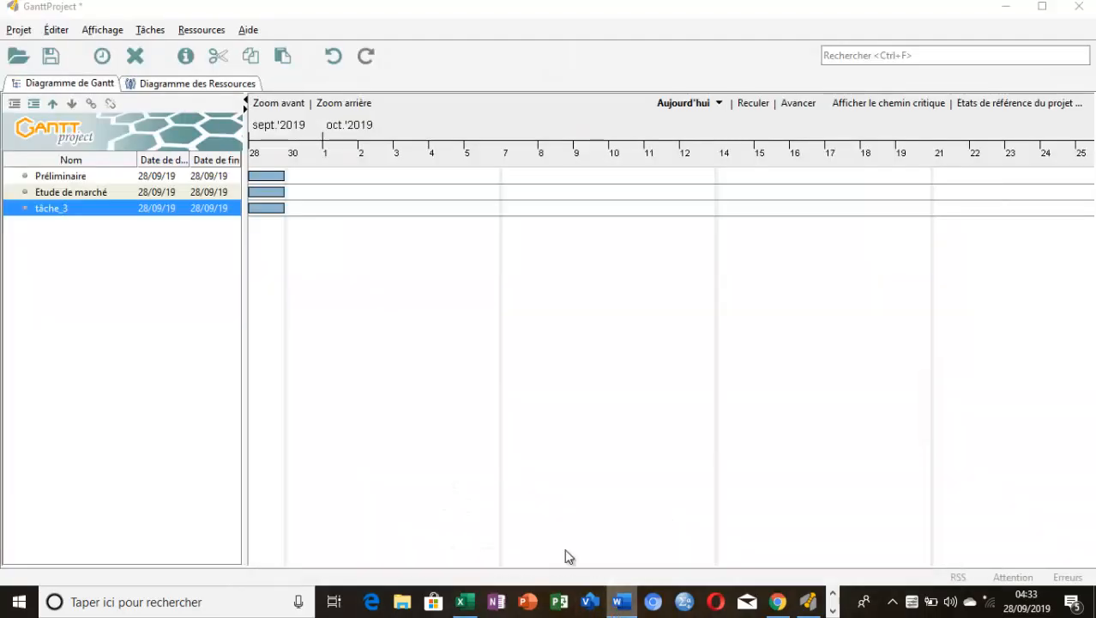
{"action": "double_click", "coordinate": [82, 209]}
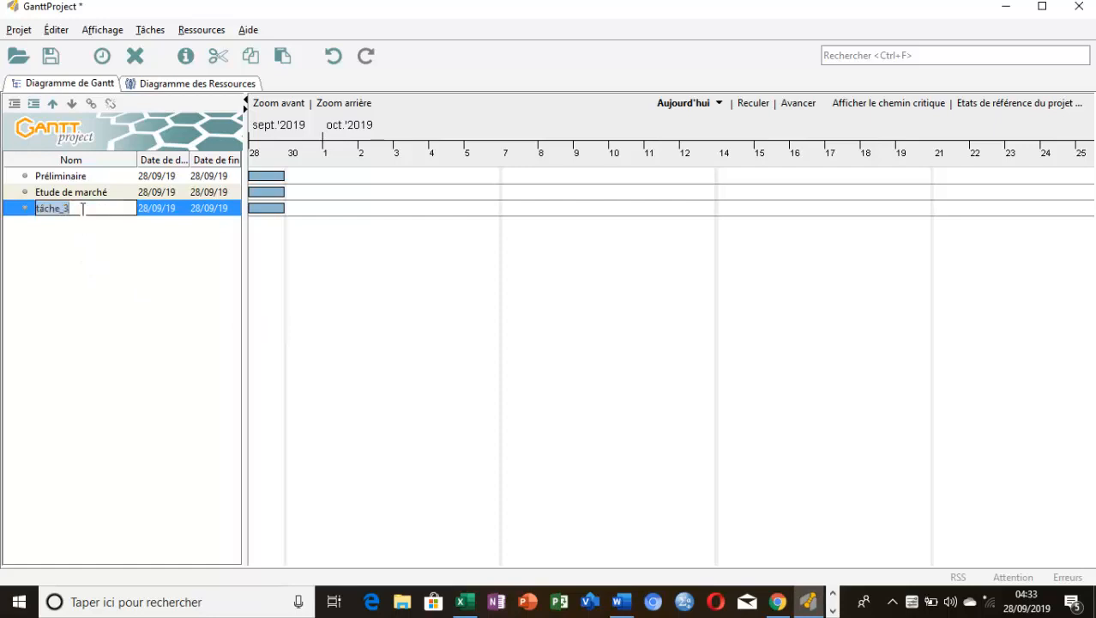
{"action": "key", "text": "ctrl+v"}
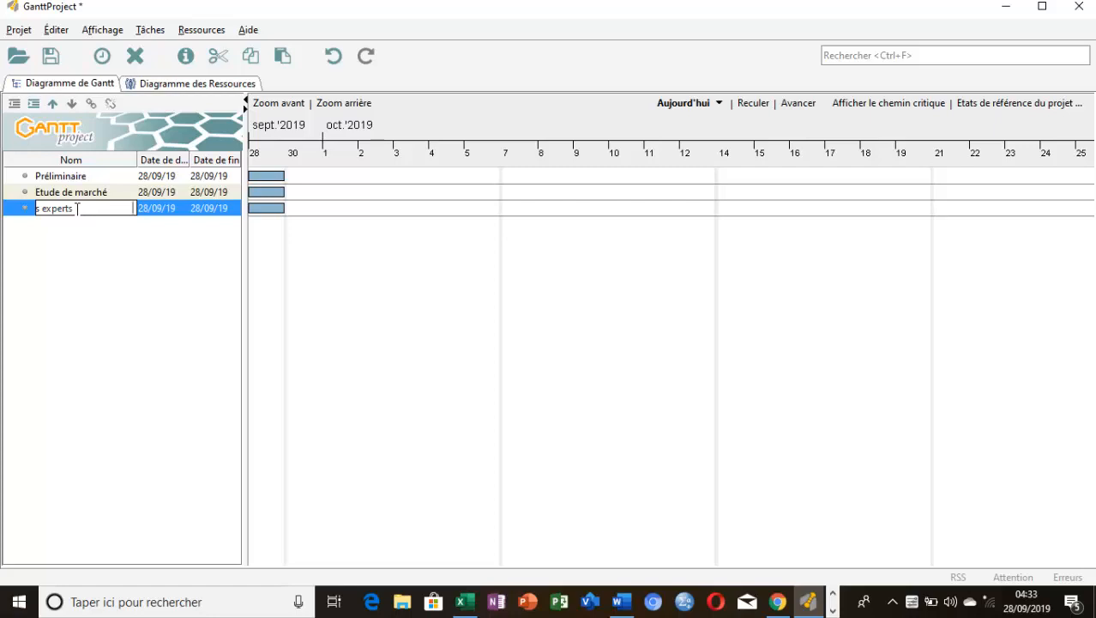
{"action": "key", "text": "Left"}
{"action": "key", "text": "Left"}
{"action": "key", "text": "Left"}
{"action": "key", "text": "Left"}
{"action": "key", "text": "Left"}
{"action": "key", "text": "Left"}
{"action": "key", "text": "Left"}
{"action": "key", "text": "Left"}
{"action": "key", "text": "Left"}
{"action": "key", "text": "Left"}
{"action": "key", "text": "Left"}
{"action": "key", "text": "Left"}
{"action": "key", "text": "Left"}
{"action": "key", "text": "Left"}
{"action": "key", "text": "Left"}
{"action": "key", "text": "Left"}
{"action": "key", "text": "Left"}
{"action": "key", "text": "Left"}
{"action": "key", "text": "Left"}
{"action": "key", "text": "Left"}
{"action": "key", "text": "BackSpace"}
{"action": "key", "text": "BackSpace"}
{"action": "key", "text": "BackSpace"}
{"action": "key", "text": "BackSpace"}
{"action": "key", "text": "BackSpace"}
{"action": "key", "text": "BackSpace"}
{"action": "key", "text": "BackSpace"}
{"action": "key", "text": "BackSpace"}
{"action": "key", "text": "BackSpace"}
{"action": "key", "text": "BackSpace"}
{"action": "key", "text": "BackSpace"}
{"action": "key", "text": "BackSpace"}
{"action": "key", "text": "BackSpace"}
{"action": "key", "text": "BackSpace"}
{"action": "key", "text": "BackSpace"}
{"action": "key", "text": "BackSpace"}
{"action": "key", "text": "BackSpace"}
{"action": "key", "text": "BackSpace"}
{"action": "key", "text": "BackSpace"}
{"action": "key", "text": "BackSpace"}
{"action": "key", "text": "BackSpace"}
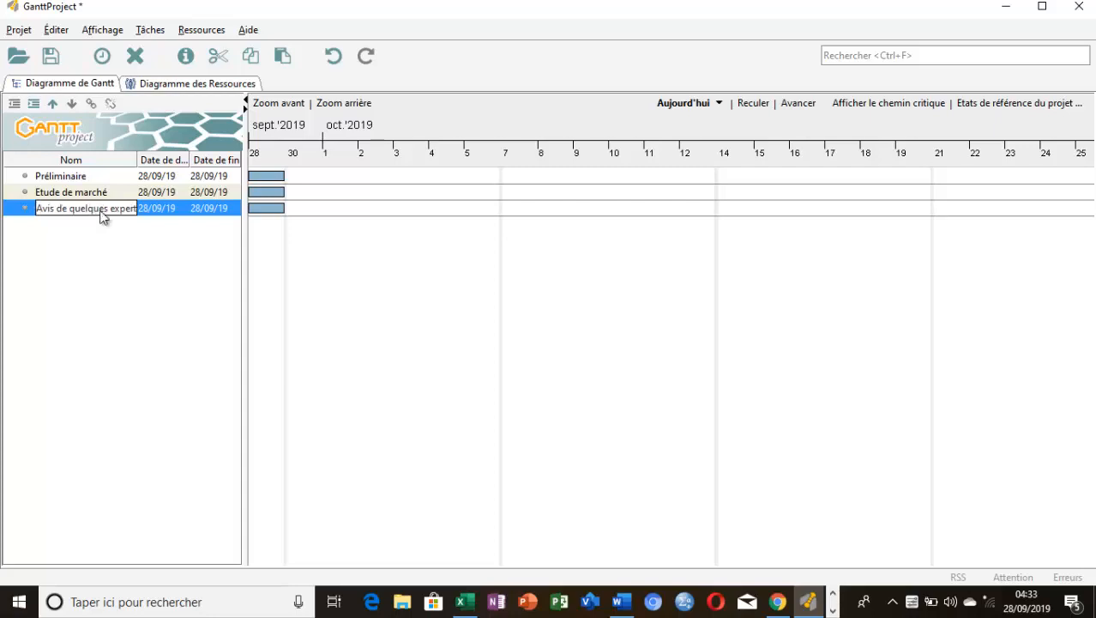
Add a fourth task named "Aménagement"
{"action": "key", "text": "Return"}
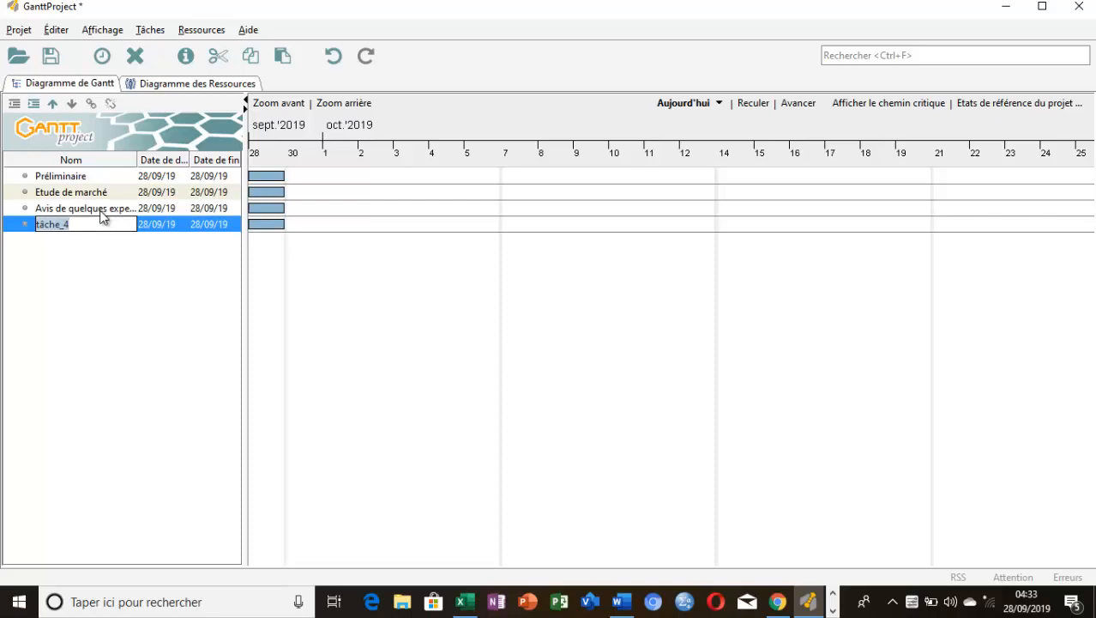
{"action": "type", "text": "Aménagement"}
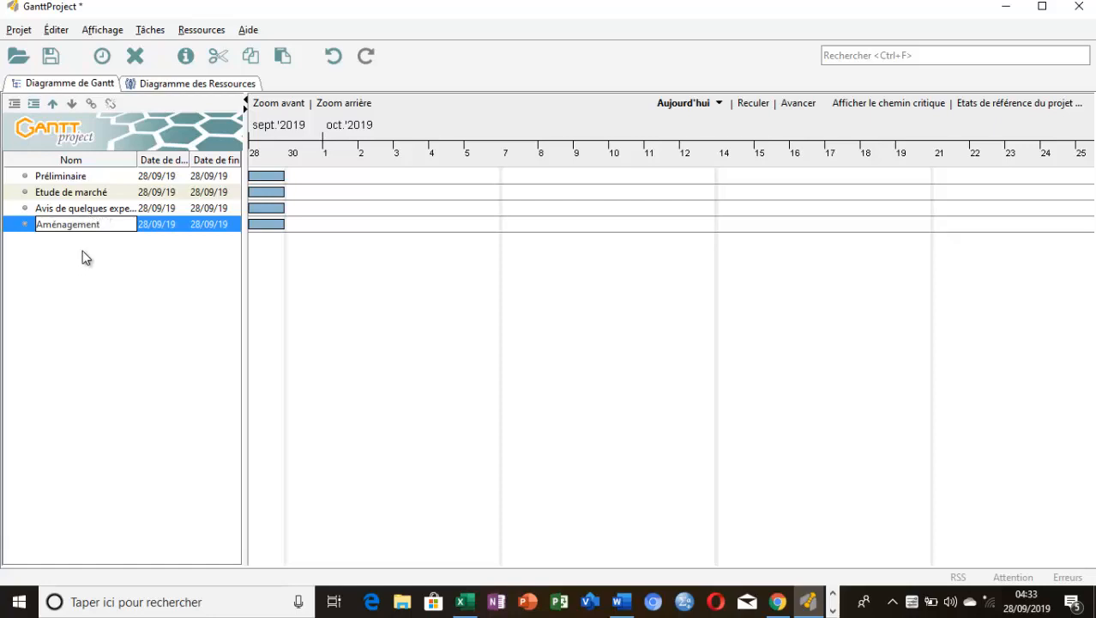
{"action": "key", "text": "Return"}
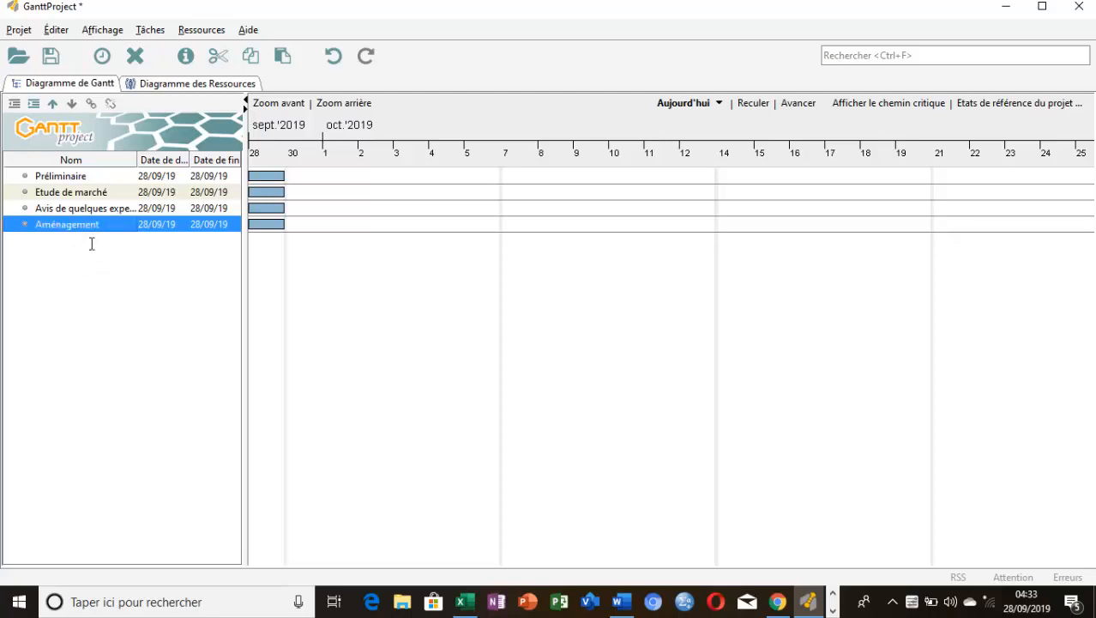
Add a fifth task named "Lancement" for the second phase
{"action": "key", "text": "ctrl+t"}
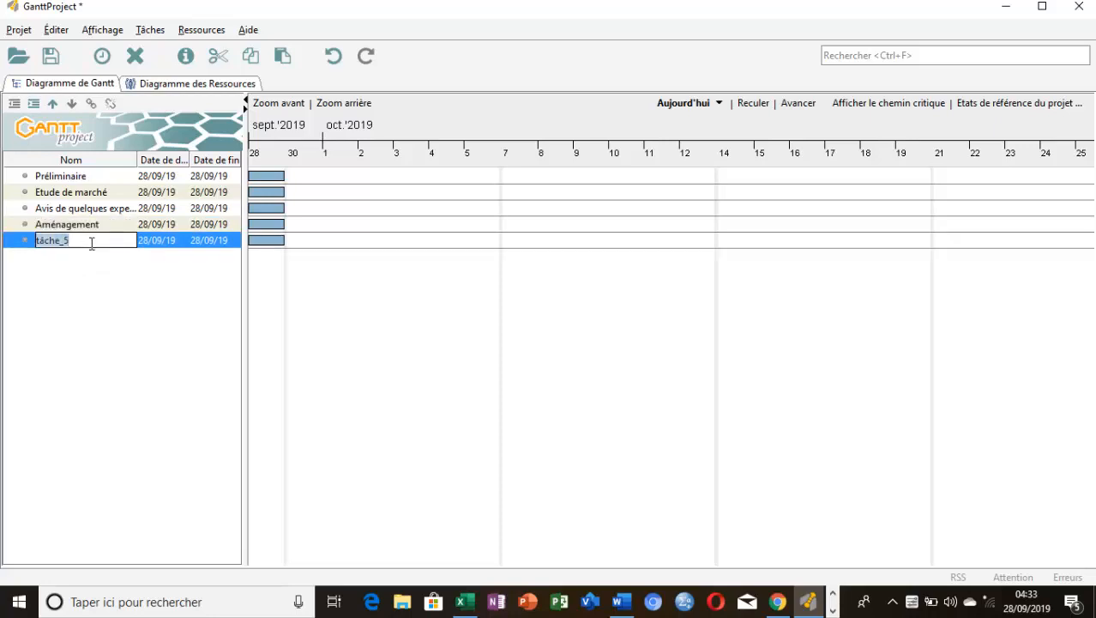
{"action": "type", "text": "Lancement"}
{"action": "key", "text": "Return"}
Add a sixth task and copy its name, "Achat des équipements", from the outline in Word
{"action": "key", "text": "ctrl+t"}
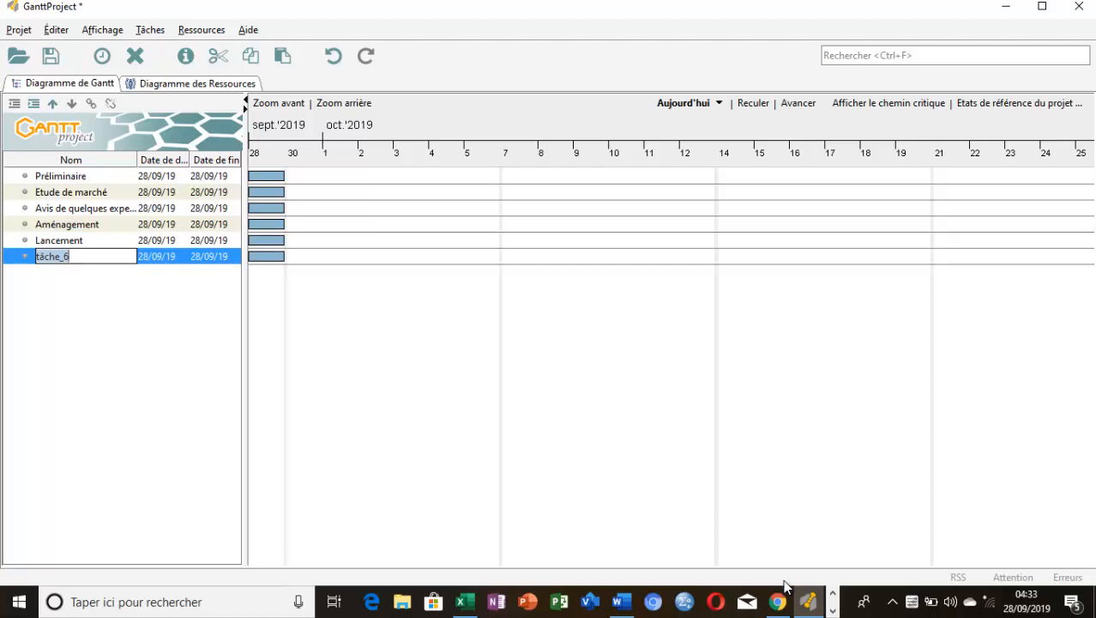
{"action": "left_click", "coordinate": [614, 608]}
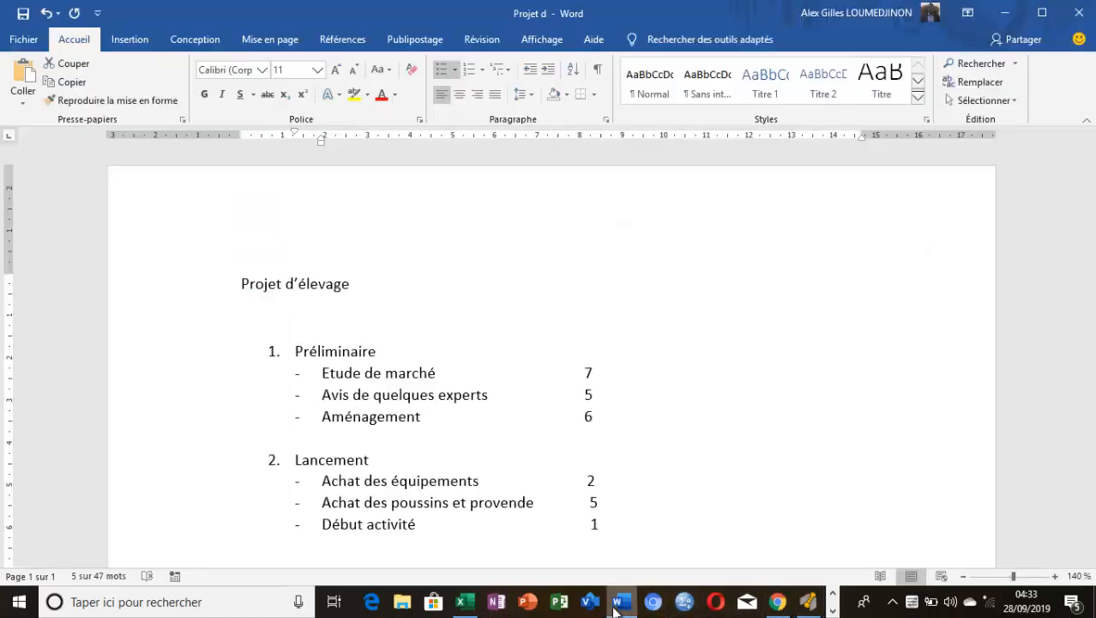
{"action": "left_click_drag", "start_coordinate": [423, 417], "coordinate": [345, 418]}
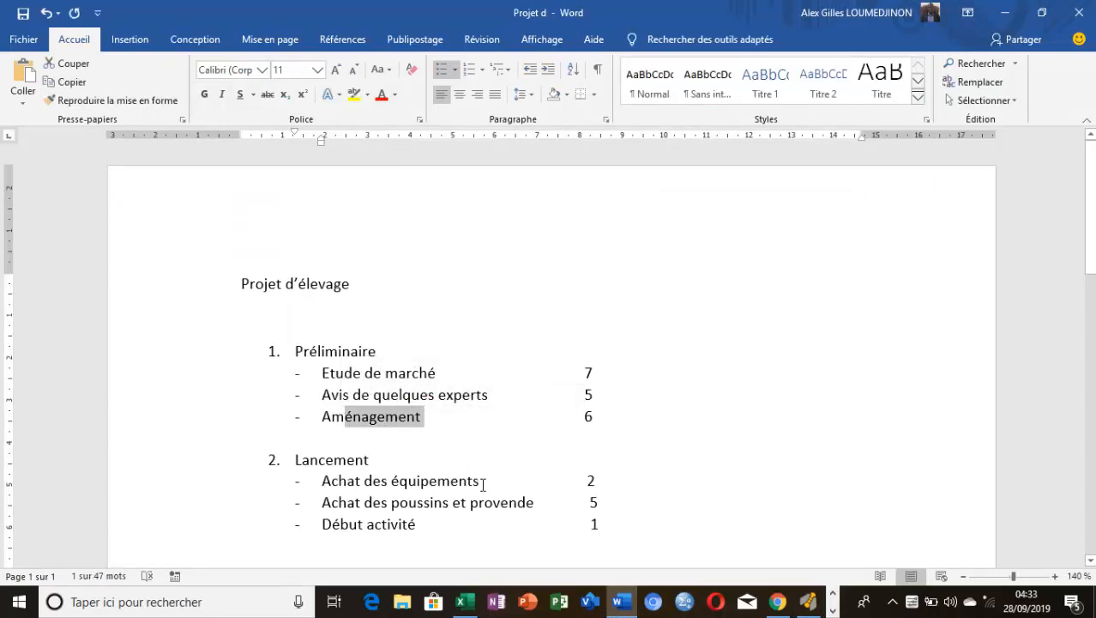
{"action": "left_click_drag", "start_coordinate": [482, 482], "coordinate": [329, 488]}
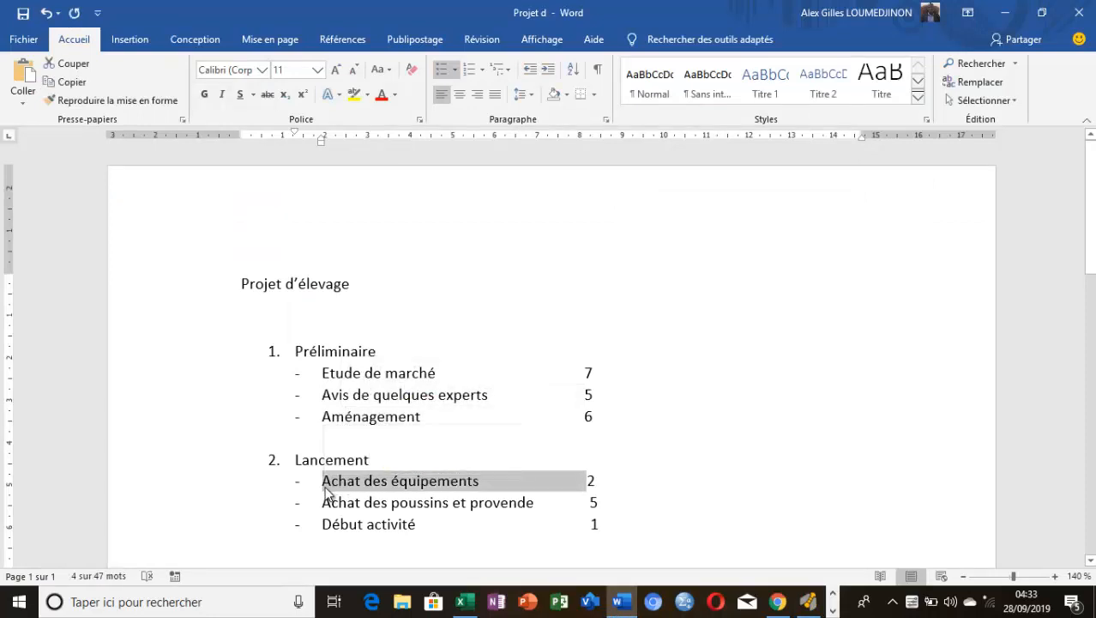
Return to GanttProject and rename the sixth task "Achat des équipements", removing the pasted list dash and extra spacing
{"action": "left_click", "coordinate": [615, 605]}
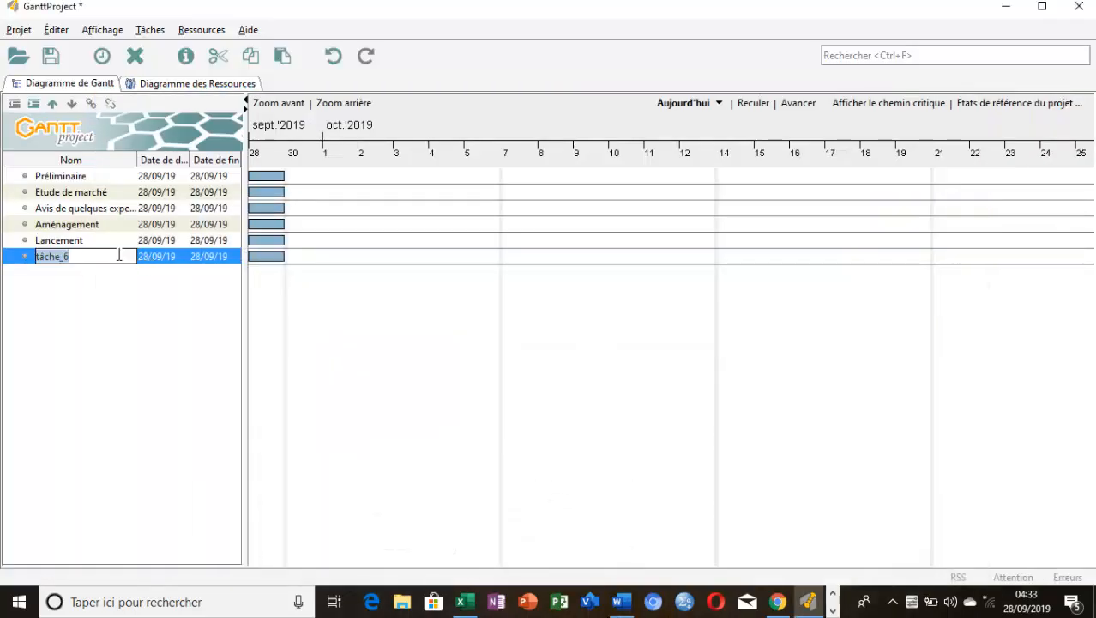
{"action": "key", "text": "ctrl+v"}
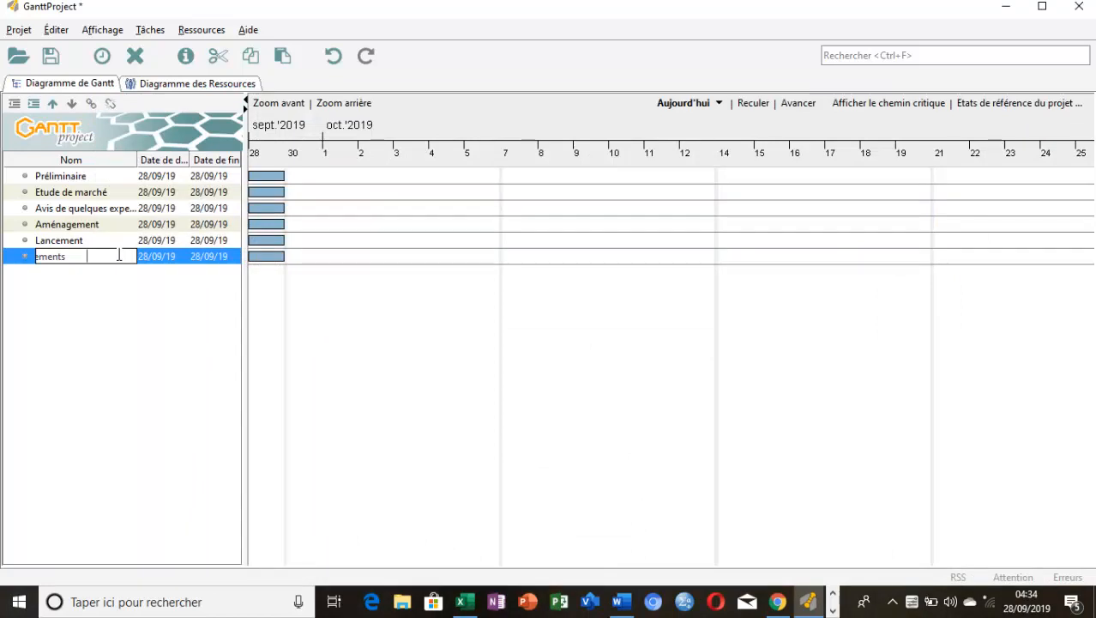
{"action": "key", "text": "Left"}
{"action": "key", "text": "Left"}
{"action": "key", "text": "Left"}
{"action": "key", "text": "Left"}
{"action": "key", "text": "Left"}
{"action": "key", "text": "Left"}
{"action": "key", "text": "Left"}
{"action": "key", "text": "Left"}
{"action": "key", "text": "Left"}
{"action": "key", "text": "Left"}
{"action": "key", "text": "Left"}
{"action": "key", "text": "Left"}
{"action": "key", "text": "Left"}
{"action": "key", "text": "Left"}
{"action": "key", "text": "Left"}
{"action": "key", "text": "Left"}
{"action": "key", "text": "Left"}
{"action": "key", "text": "Left"}
{"action": "key", "text": "Left"}
{"action": "key", "text": "Left"}
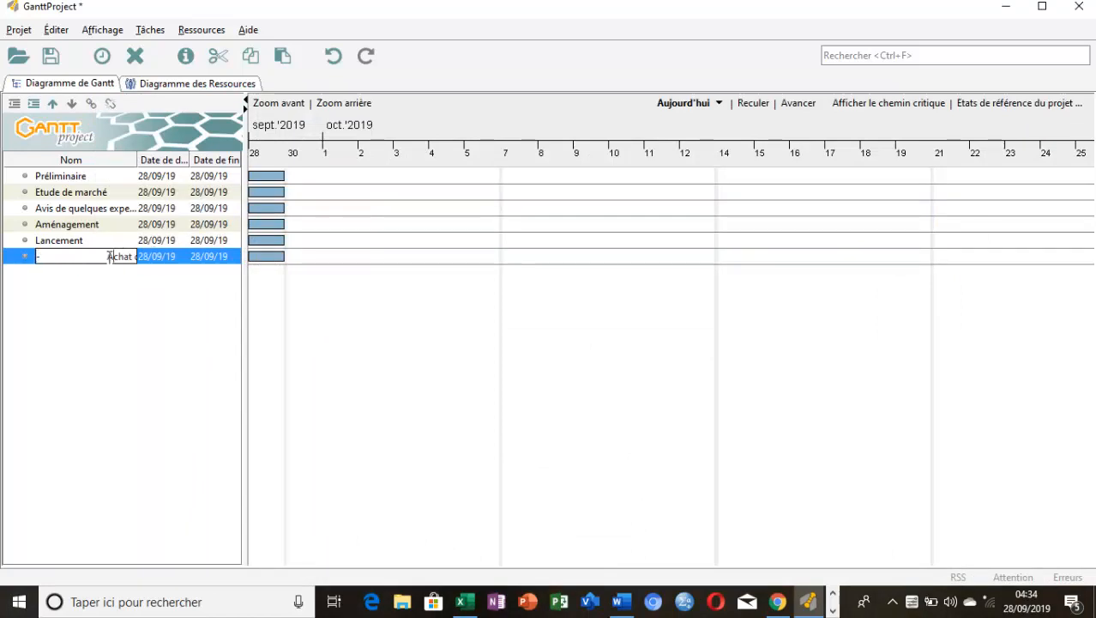
{"action": "key", "text": "Delete"}
Add a seventh task and copy its name, "Achat des poussins et provende", from the outline in Word
{"action": "key", "text": "Return"}
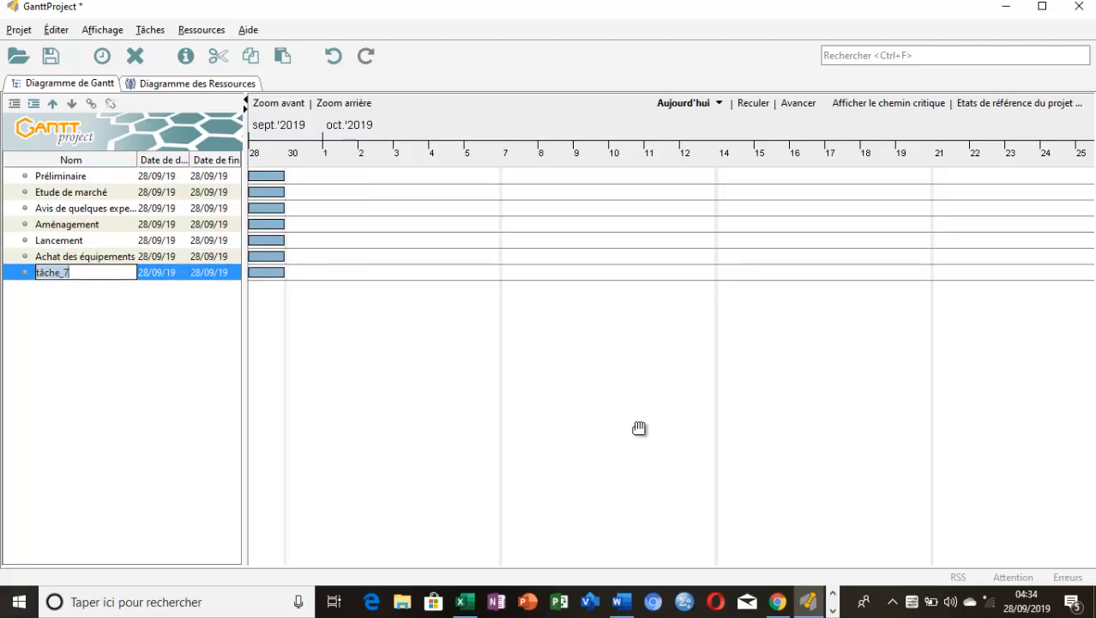
{"action": "left_click", "coordinate": [627, 608]}
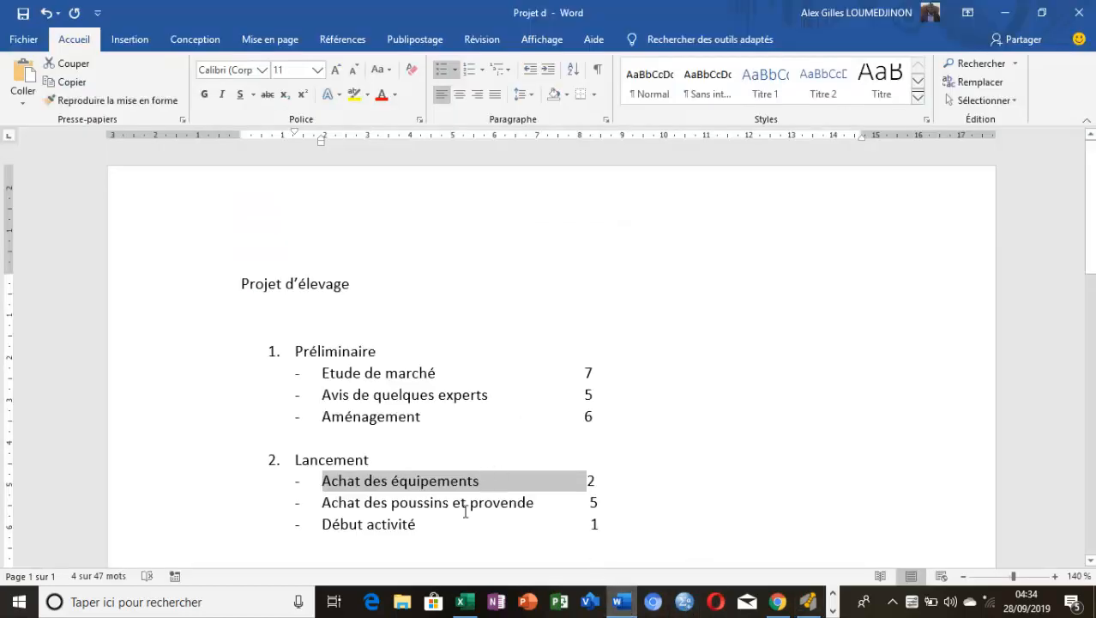
{"action": "left_click_drag", "start_coordinate": [537, 504], "coordinate": [341, 511]}
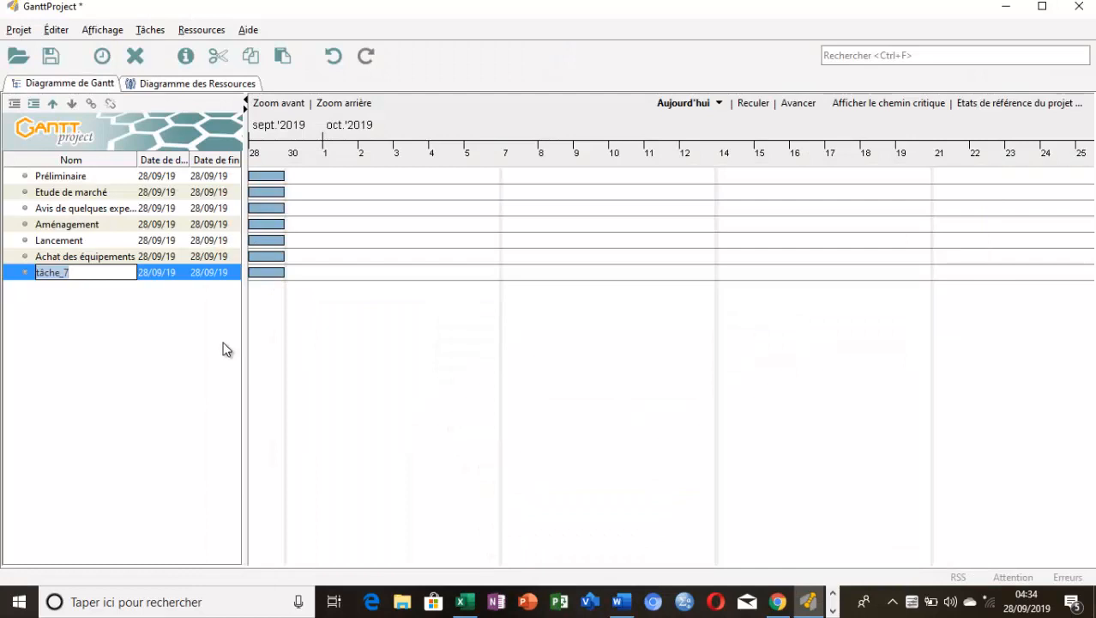
Rename the seventh task "Achat des poussins et provende" in GanttProject, removing the pasted list dash and extra spacing
{"action": "type", "text": "Achat des poussins et provende"}
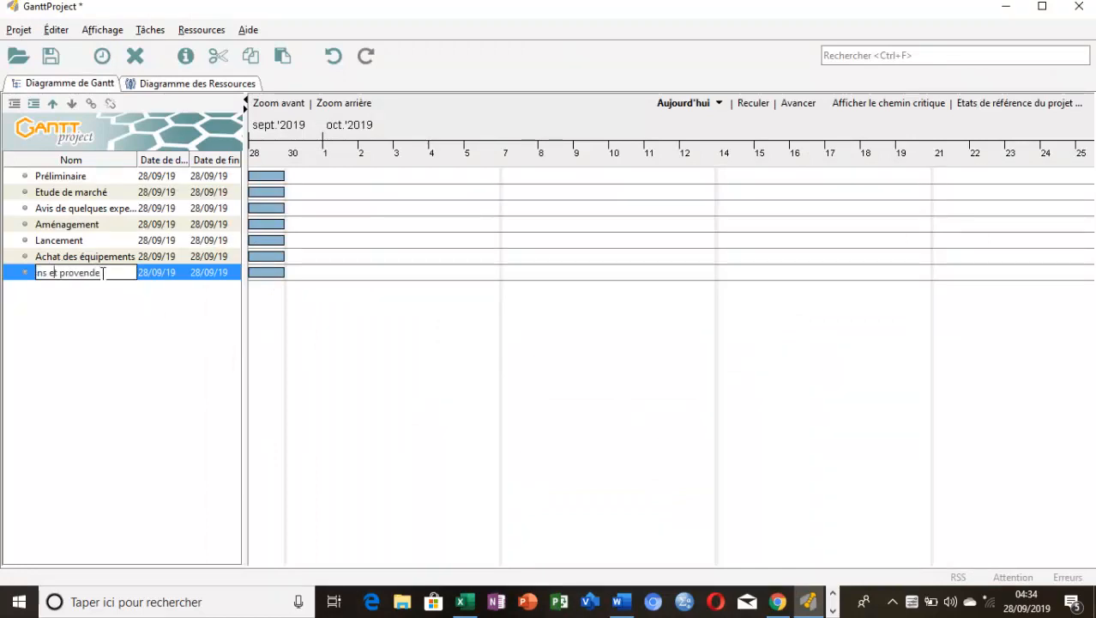
{"action": "key", "text": "Left"}
{"action": "key", "text": "Left"}
{"action": "key", "text": "Left"}
{"action": "key", "text": "Left"}
{"action": "key", "text": "Left"}
{"action": "key", "text": "Left"}
{"action": "key", "text": "Left"}
{"action": "key", "text": "Left"}
{"action": "key", "text": "Left"}
{"action": "key", "text": "Left"}
{"action": "key", "text": "Left"}
{"action": "key", "text": "Left"}
{"action": "key", "text": "Left"}
{"action": "key", "text": "Left"}
{"action": "key", "text": "Left"}
{"action": "key", "text": "Left"}
{"action": "key", "text": "Left"}
{"action": "key", "text": "Left"}
{"action": "key", "text": "Left"}
{"action": "key", "text": "Left"}
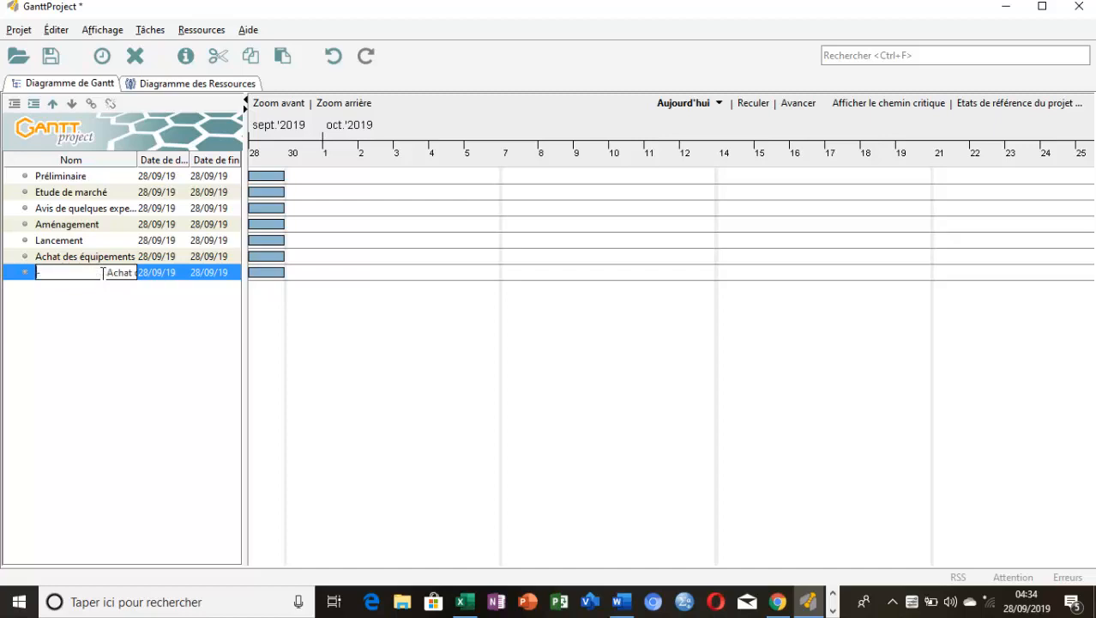
{"action": "key", "text": "Delete"}
{"action": "key", "text": "Delete"}
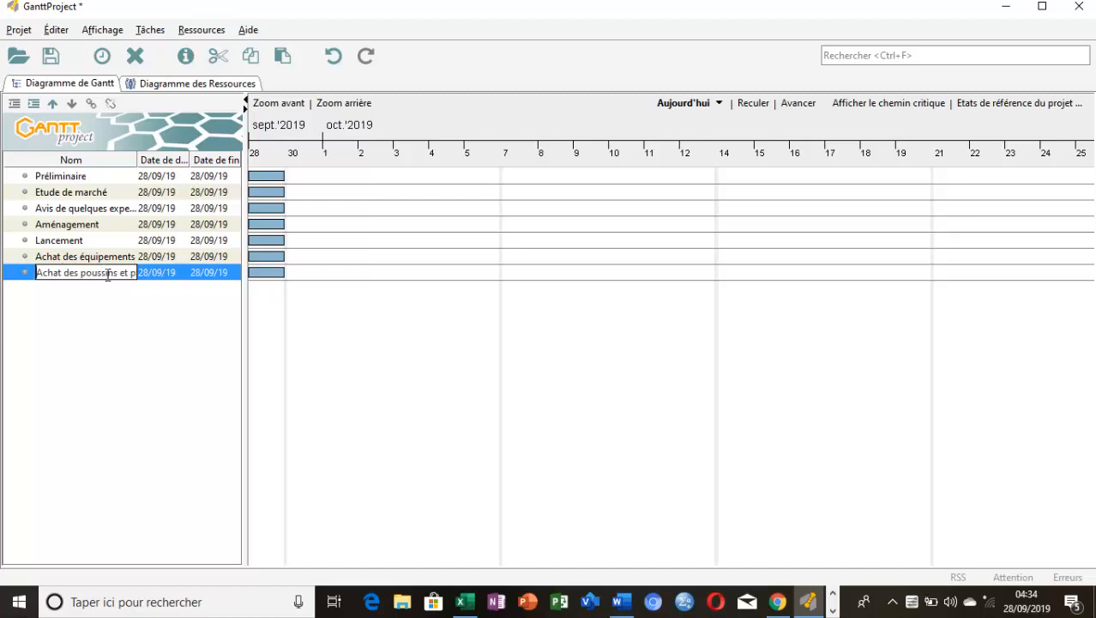
{"action": "key", "text": "Return"}
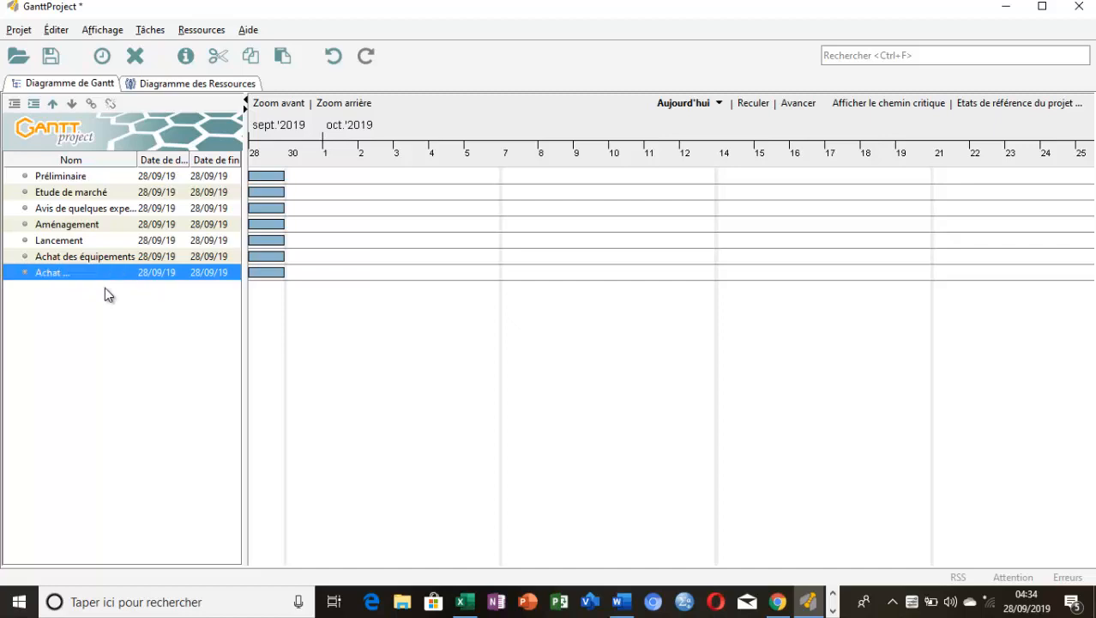
Add an eighth task and select its name, "Début activité", in the Word outline for copying
{"action": "key", "text": "ctrl+t"}
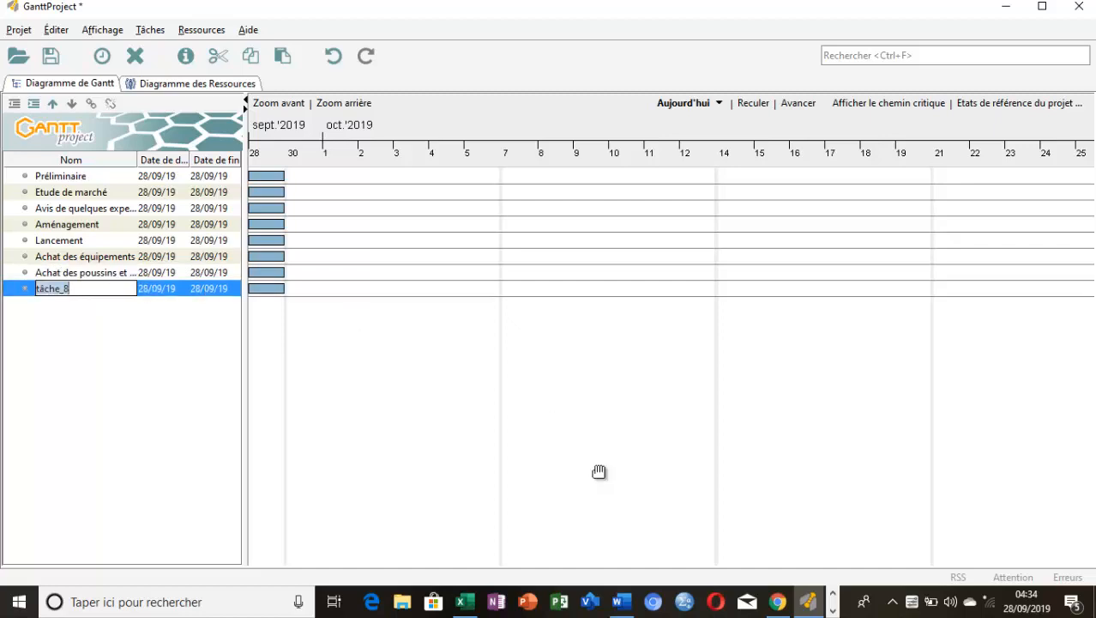
{"action": "left_click", "coordinate": [623, 603]}
{"action": "left_click_drag", "start_coordinate": [322, 503], "coordinate": [512, 511]}
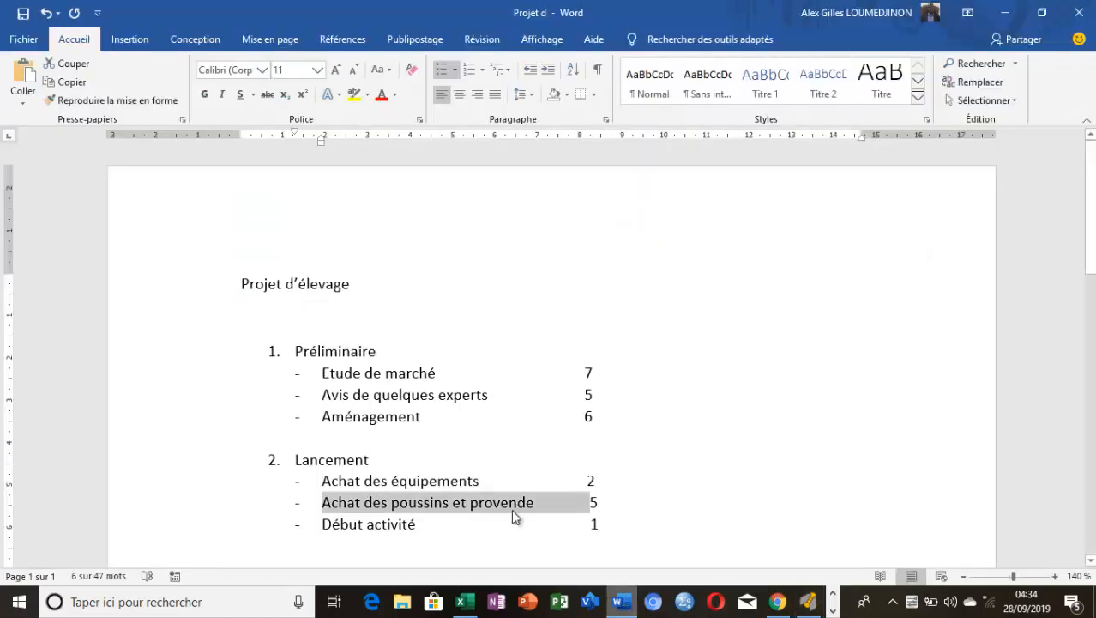
{"action": "left_click_drag", "start_coordinate": [420, 527], "coordinate": [325, 527]}
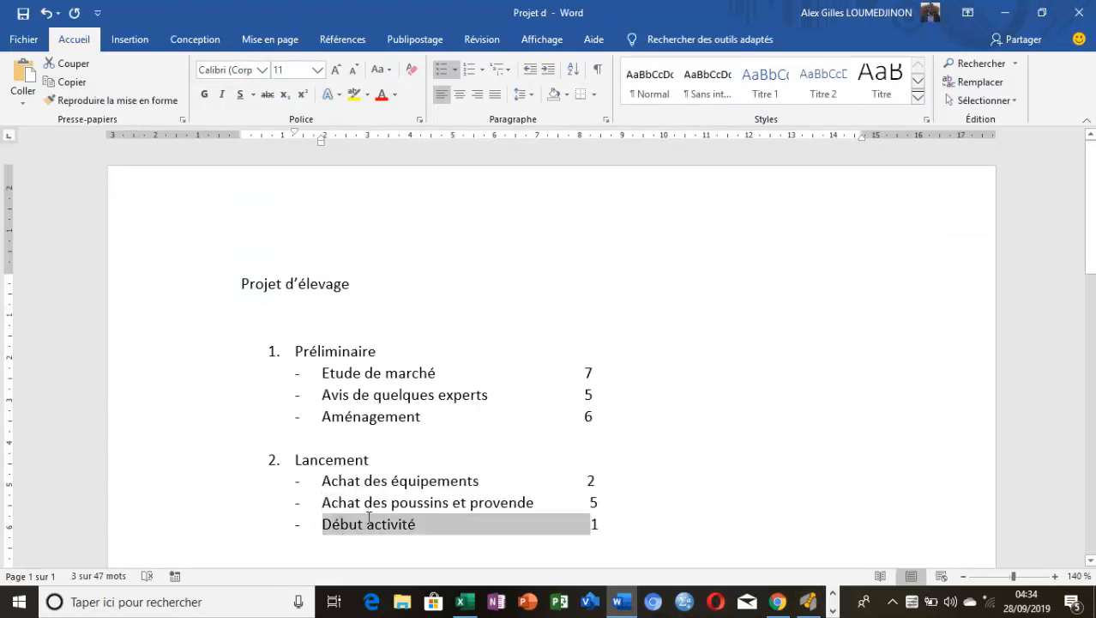
Return to GanttProject and rename the eighth task "Début activité", removing the pasted list dash and extra spacing
{"action": "left_click", "coordinate": [623, 603]}
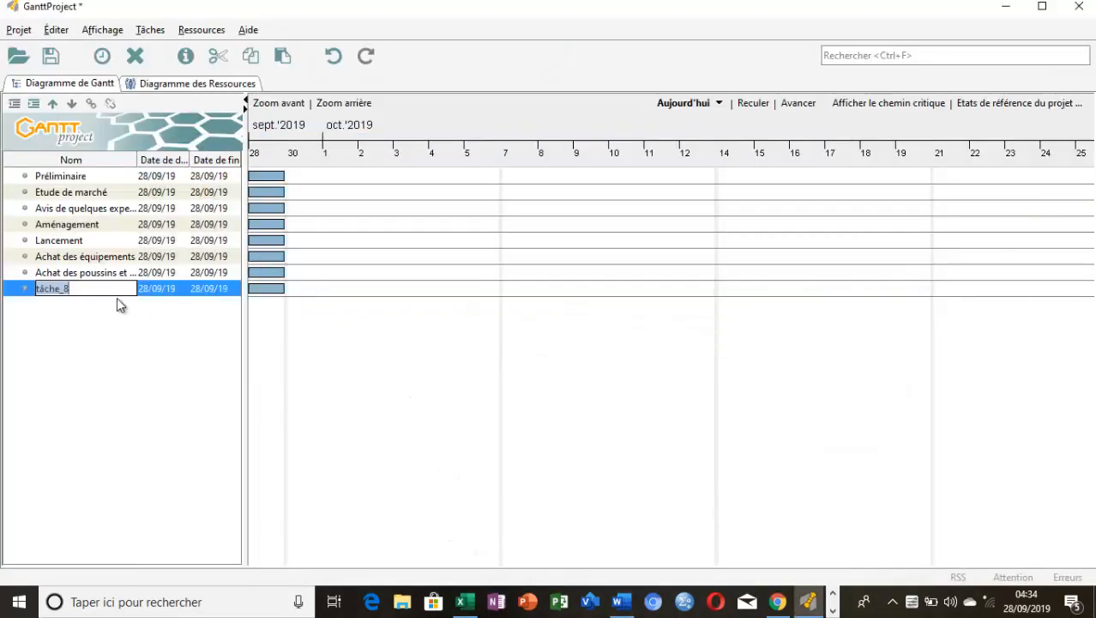
{"action": "key", "text": "BackSpace"}
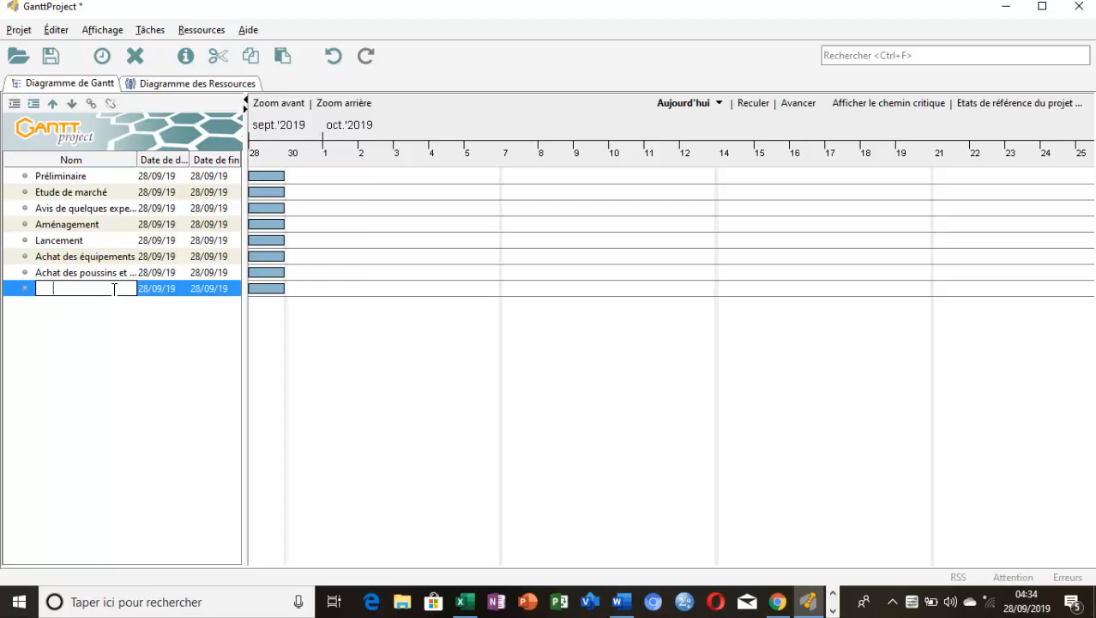
{"action": "key", "text": "Left"}
{"action": "key", "text": "Left"}
{"action": "key", "text": "Left"}
{"action": "key", "text": "Left"}
{"action": "key", "text": "Left"}
{"action": "key", "text": "Left"}
{"action": "key", "text": "Left"}
{"action": "key", "text": "Left"}
{"action": "key", "text": "Left"}
{"action": "key", "text": "Left"}
{"action": "key", "text": "Left"}
{"action": "key", "text": "Left"}
{"action": "key", "text": "Left"}
{"action": "key", "text": "Left"}
{"action": "key", "text": "Left"}
{"action": "key", "text": "Left"}
{"action": "key", "text": "Left"}
{"action": "key", "text": "Left"}
{"action": "key", "text": "Left"}
{"action": "key", "text": "Left"}
{"action": "key", "text": "BackSpace"}
{"action": "key", "text": "BackSpace"}
{"action": "key", "text": "Return"}
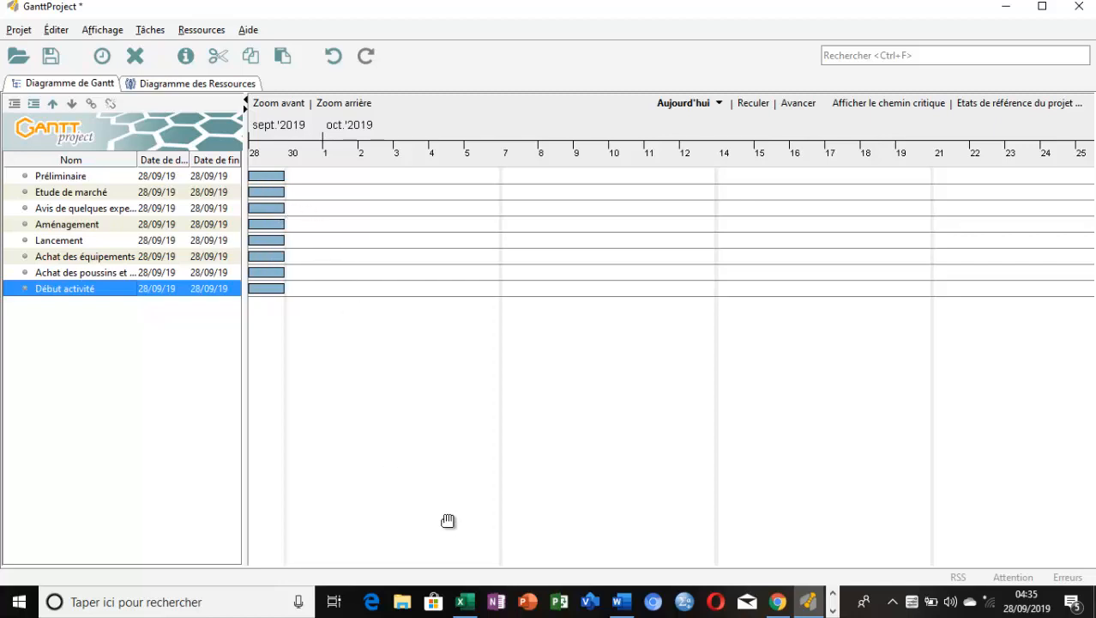
Consult the task table in Excel, then set the duration of "Etude de marché" to 7 in GanttProject
{"action": "left_click", "coordinate": [469, 604]}
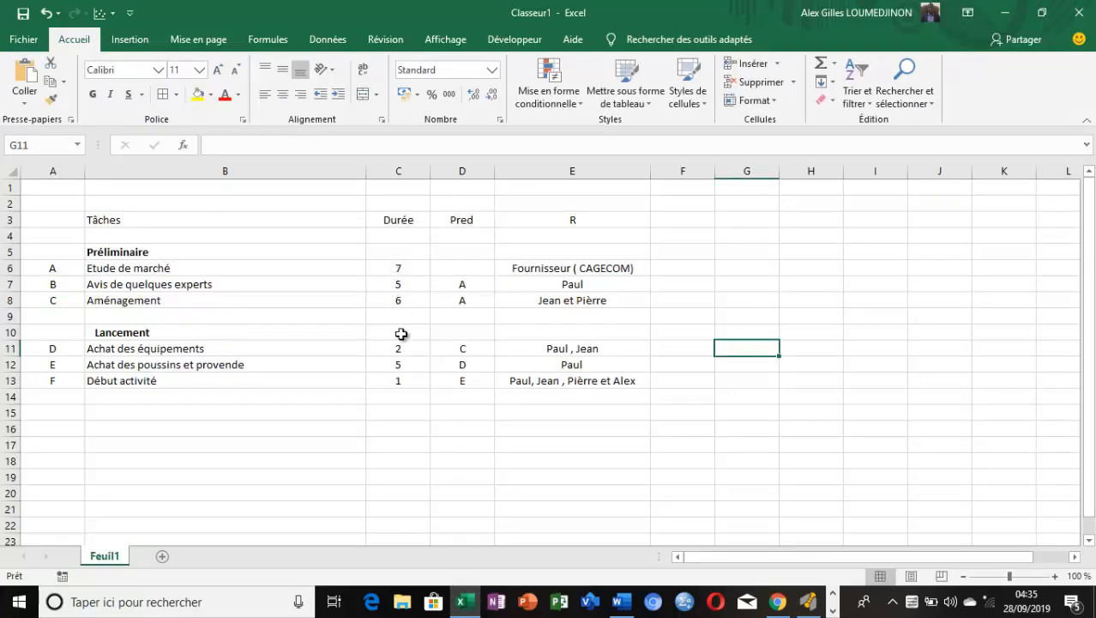
{"action": "left_click", "coordinate": [472, 604]}
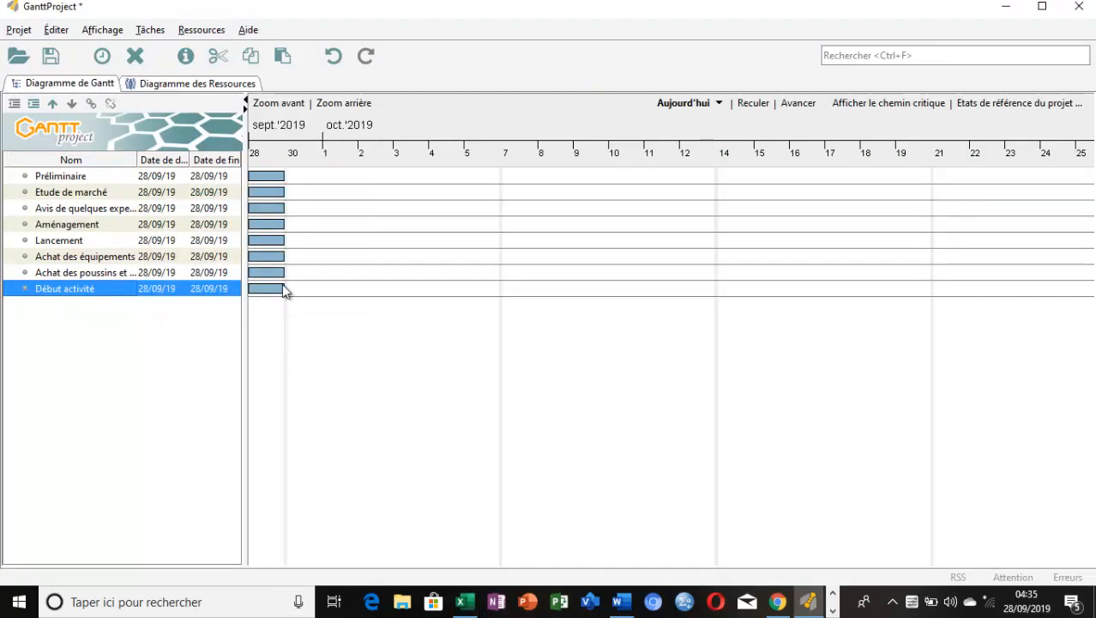
{"action": "left_click", "coordinate": [60, 177]}
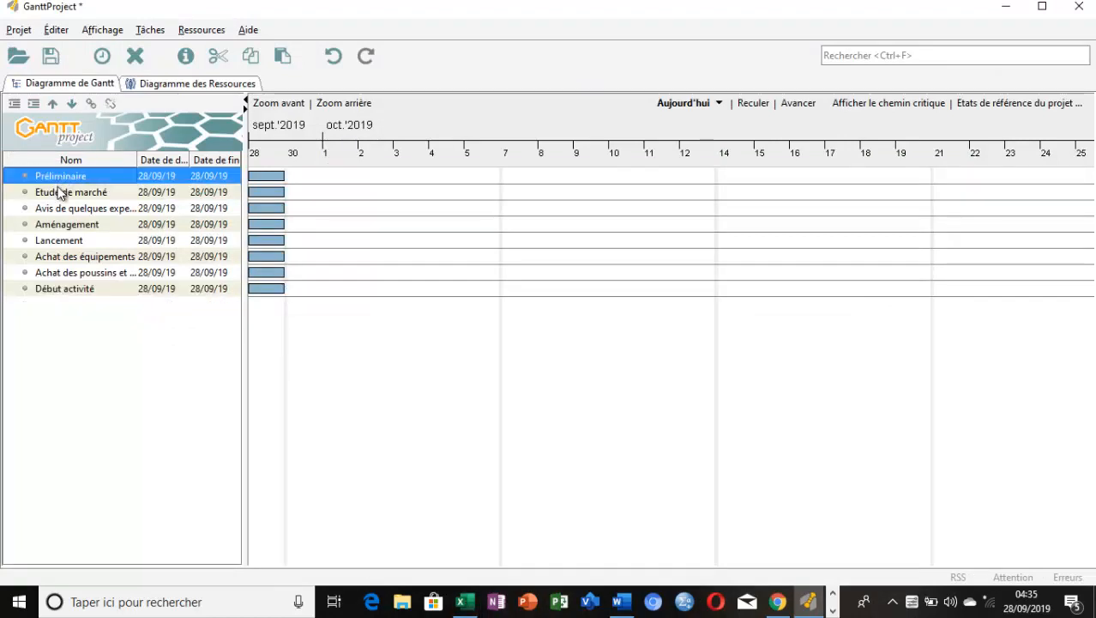
{"action": "double_click", "coordinate": [60, 192]}
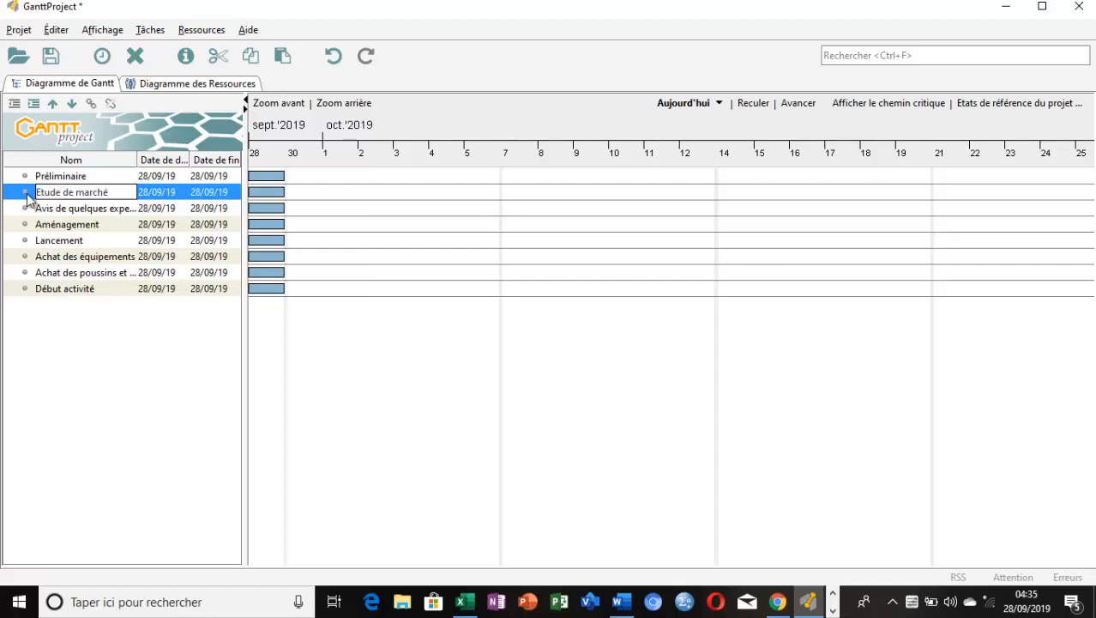
{"action": "double_click", "coordinate": [34, 191]}
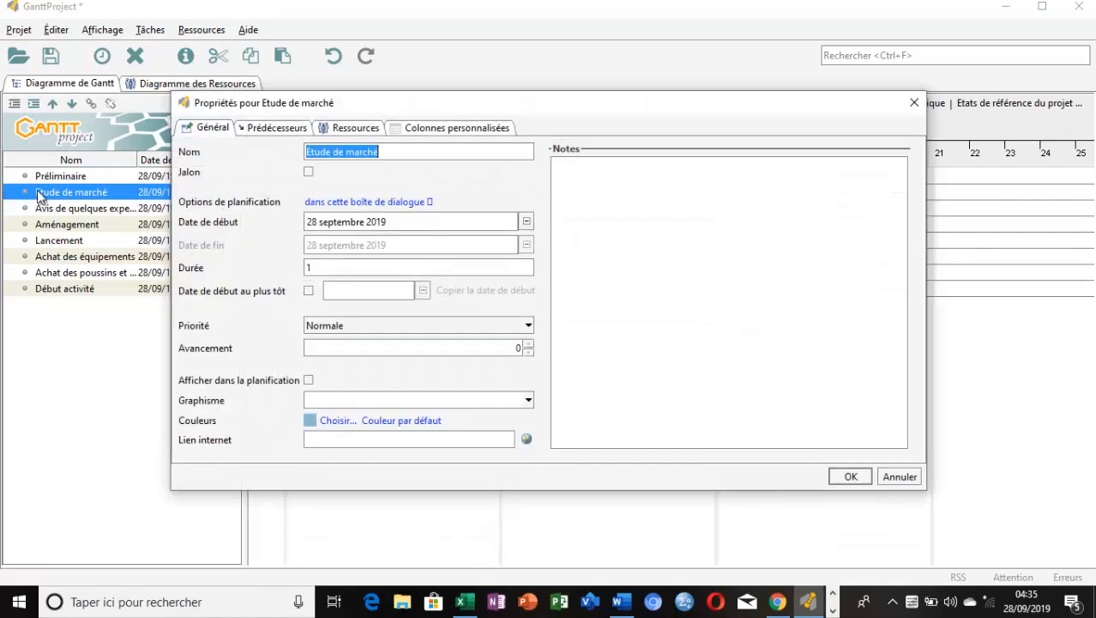
{"action": "left_click", "coordinate": [322, 269]}
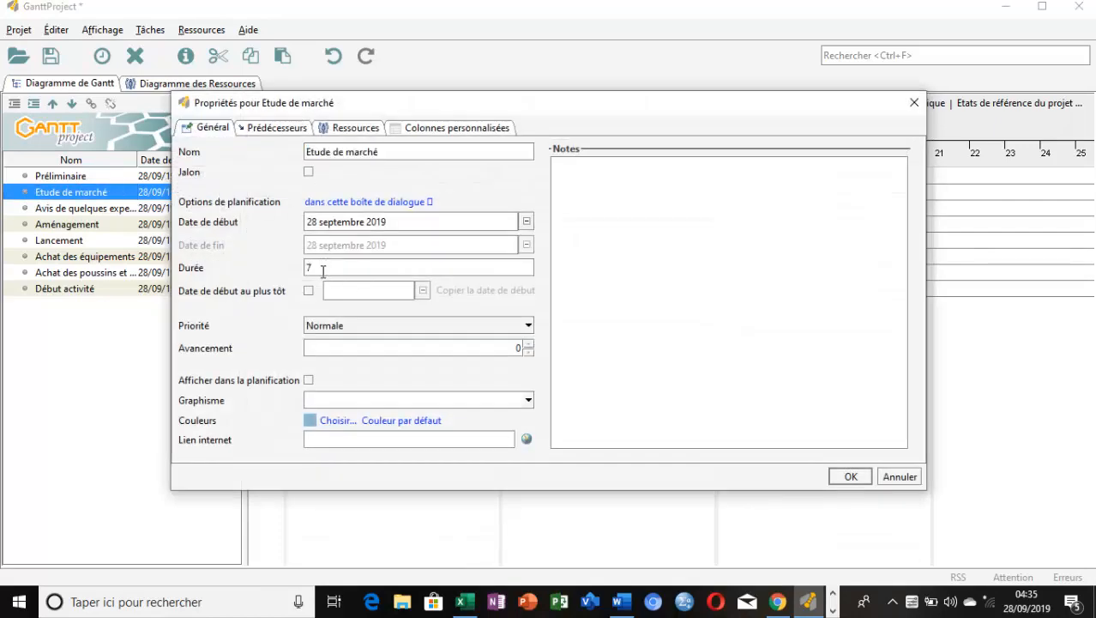
{"action": "type", "text": "7"}
{"action": "left_click", "coordinate": [851, 476]}
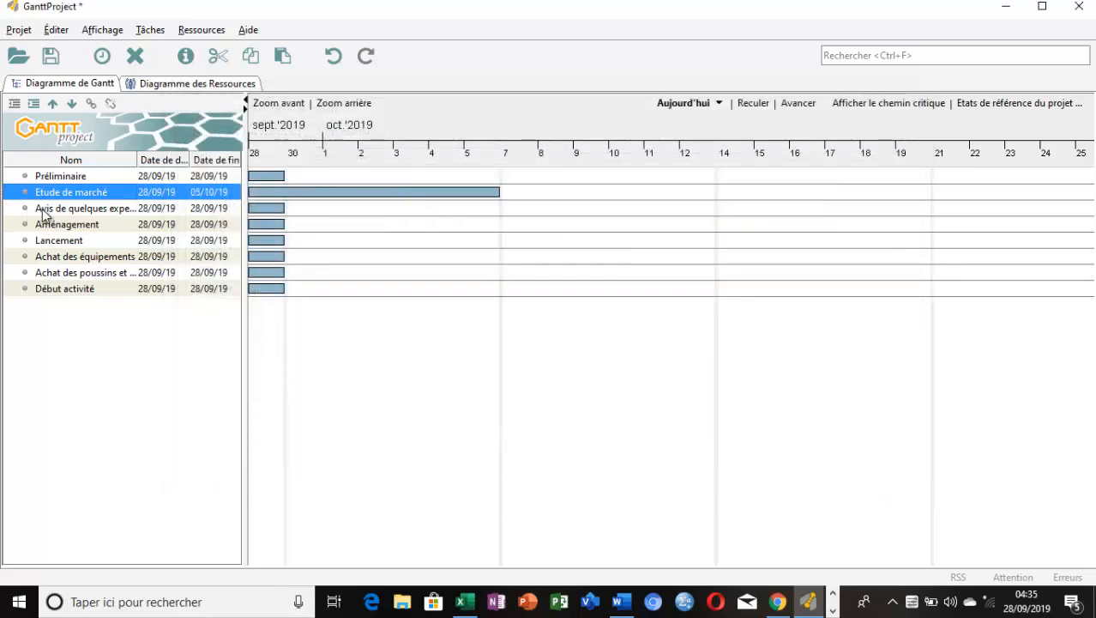
Set the duration of the task "Avis de quelques experts" to 5
{"action": "double_click", "coordinate": [28, 211]}
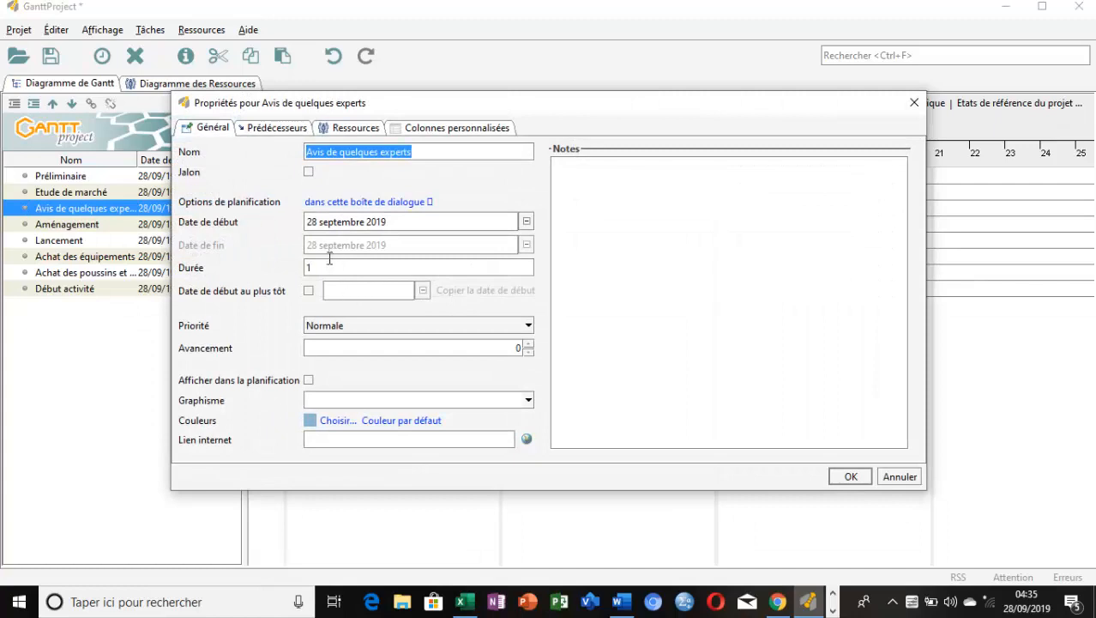
{"action": "left_click", "coordinate": [327, 267]}
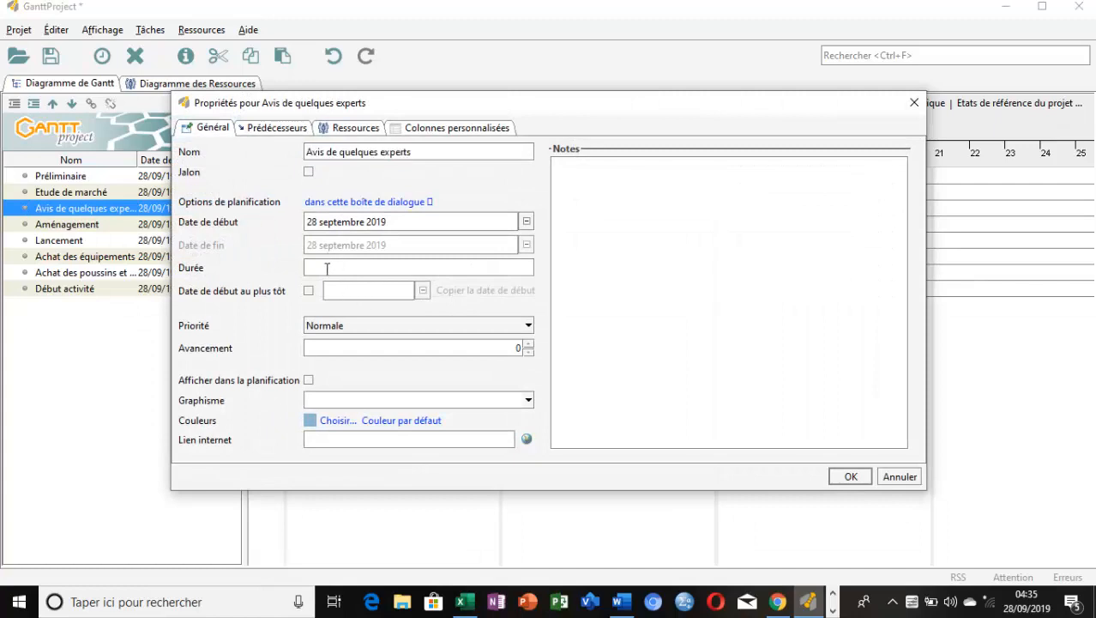
{"action": "left_click", "coordinate": [840, 477]}
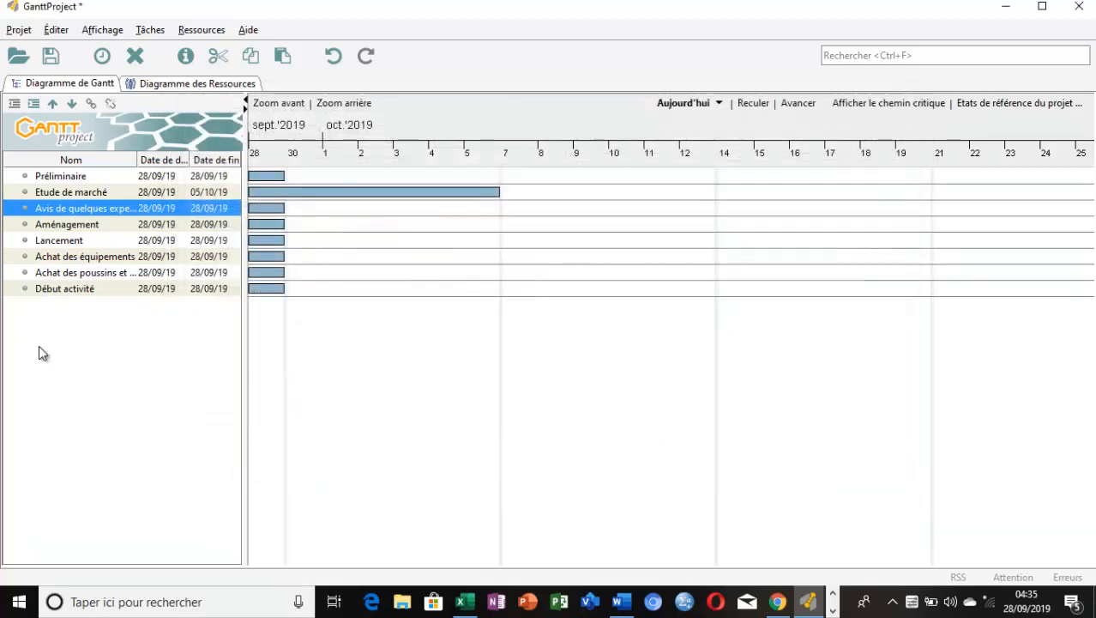
Set the duration of the task "Aménagement" to 6
{"action": "double_click", "coordinate": [25, 224]}
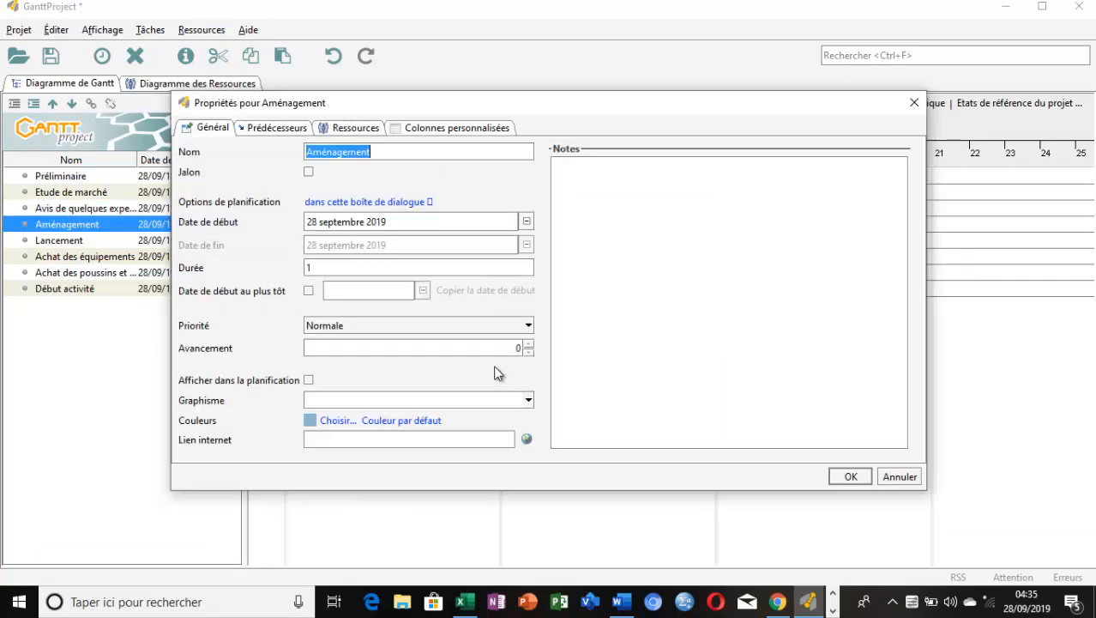
{"action": "left_click", "coordinate": [339, 265]}
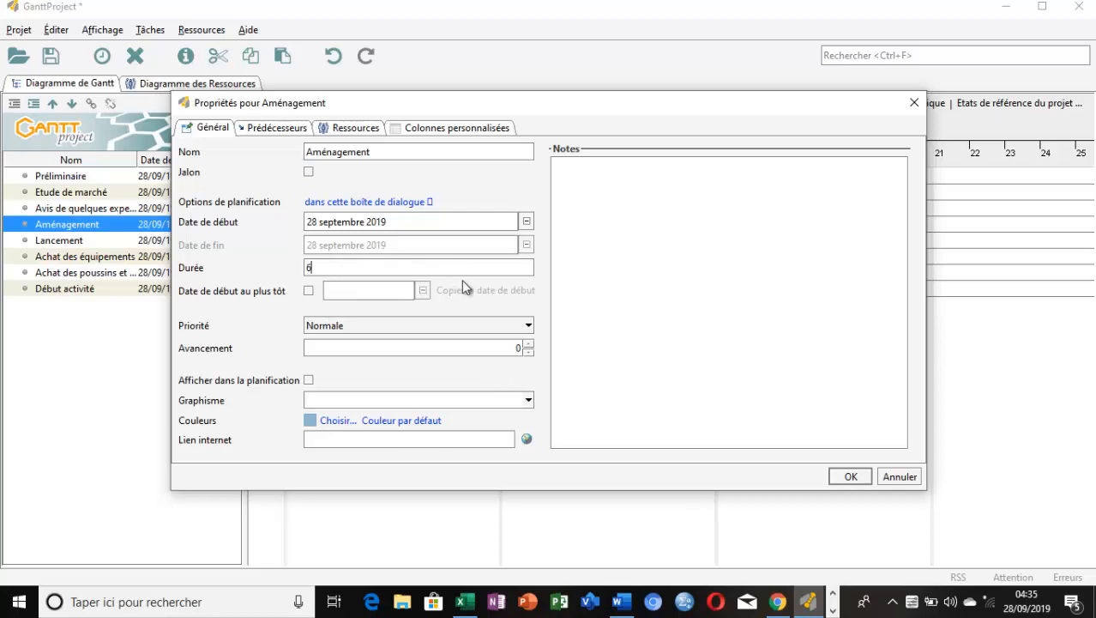
{"action": "left_click", "coordinate": [849, 476]}
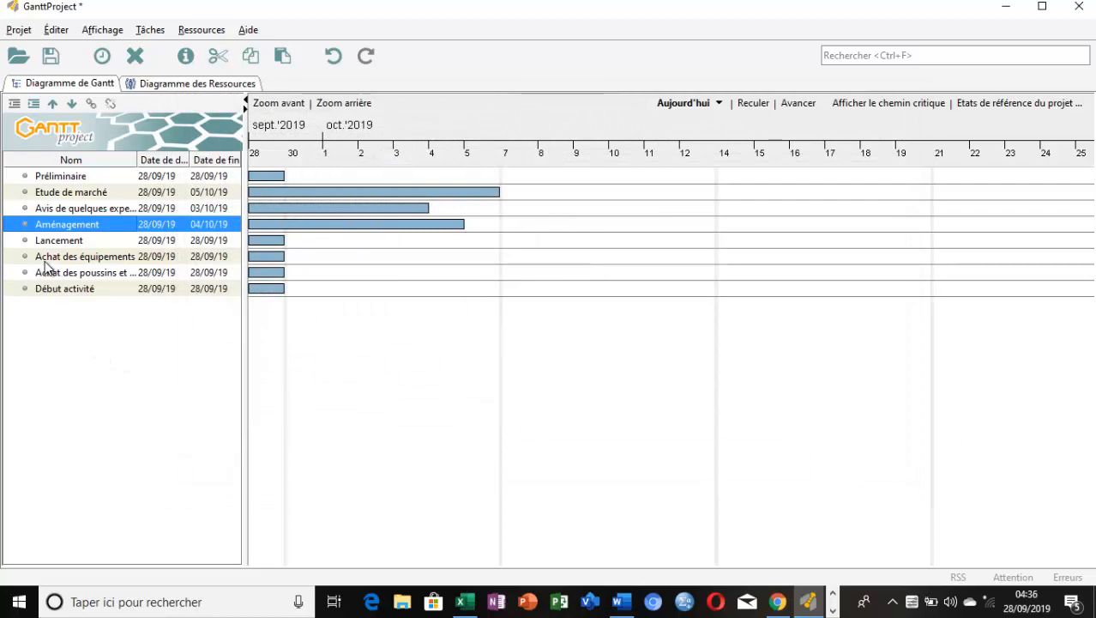
Consult the durations in the Excel table and set "Achat des équipements" to a duration of 2 in GanttProject
{"action": "left_click", "coordinate": [464, 605]}
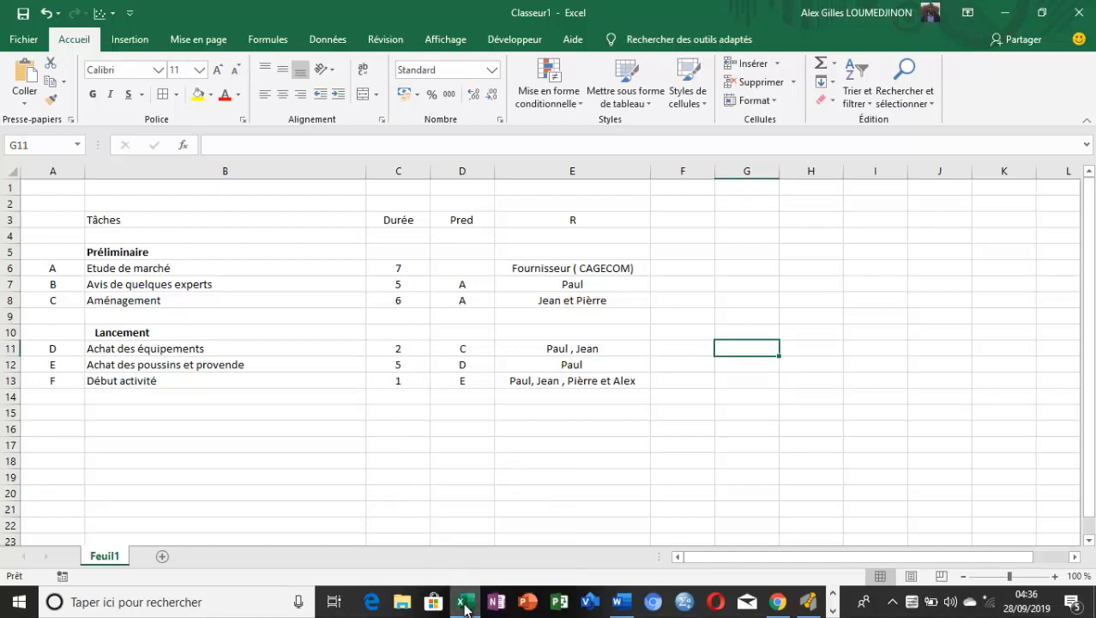
{"action": "left_click", "coordinate": [464, 601]}
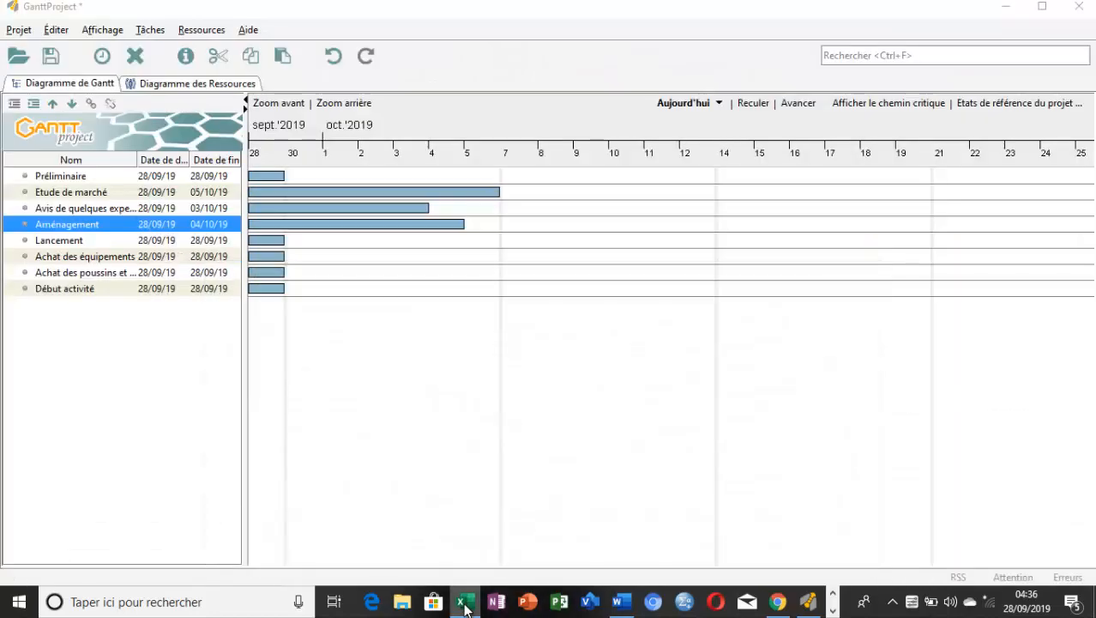
{"action": "left_click", "coordinate": [27, 259]}
{"action": "double_click", "coordinate": [27, 259]}
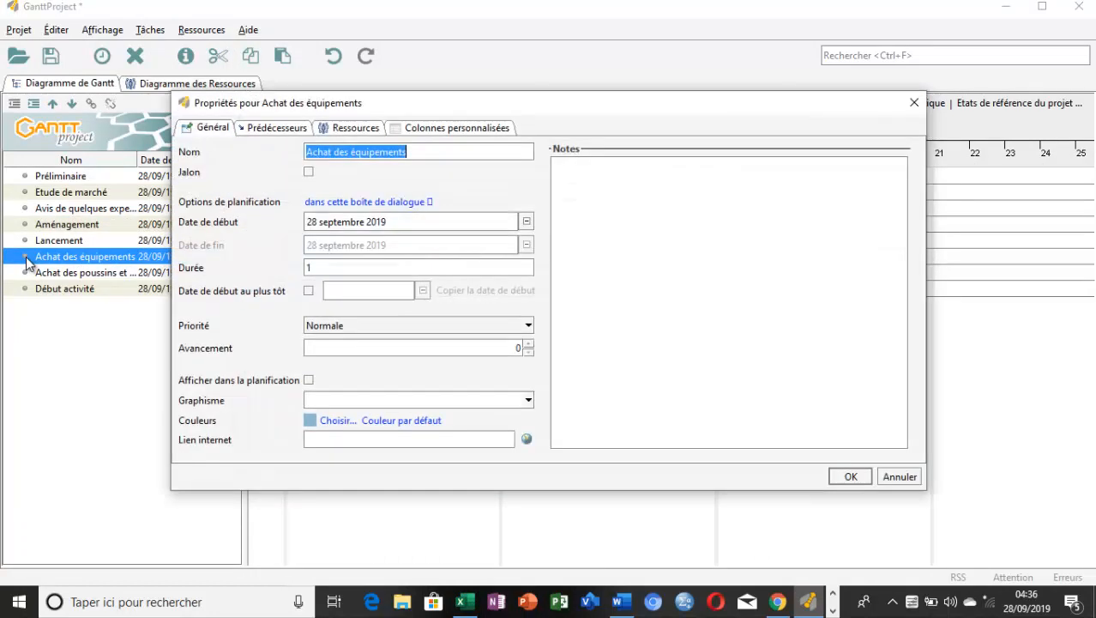
{"action": "left_click", "coordinate": [325, 268]}
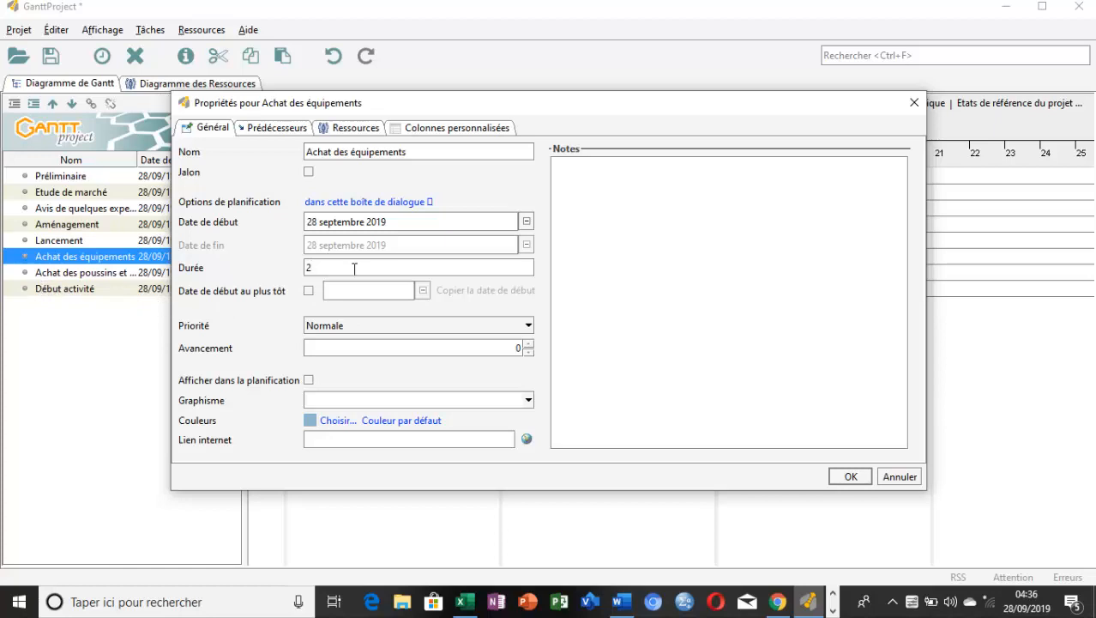
{"action": "left_click", "coordinate": [848, 476]}
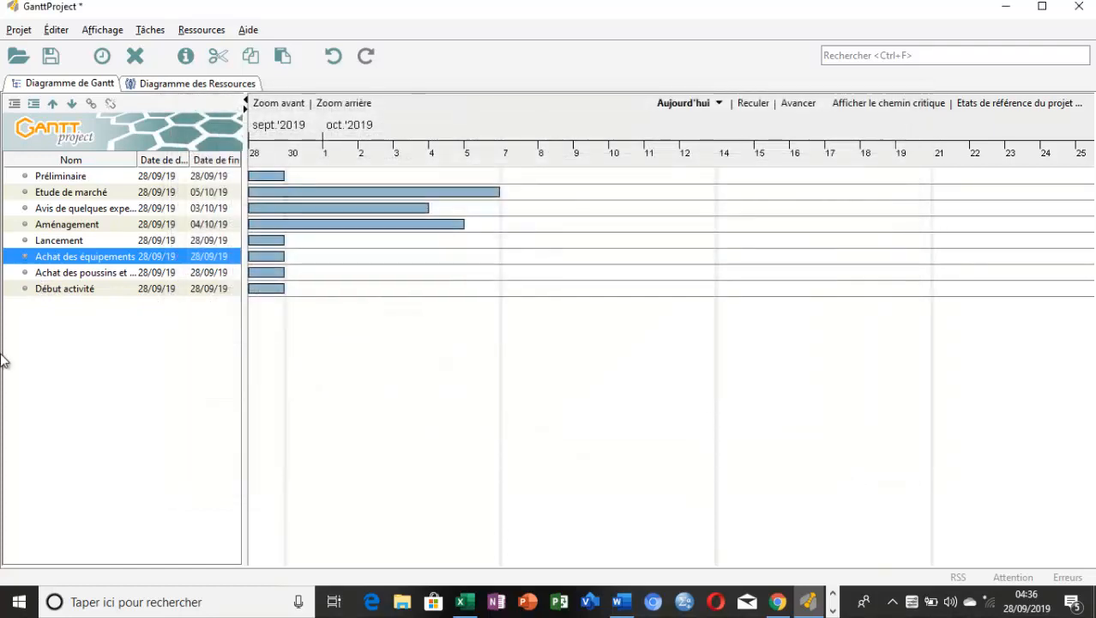
Set the duration of the task "Achat des poussins et provende" to 5
{"action": "double_click", "coordinate": [25, 273]}
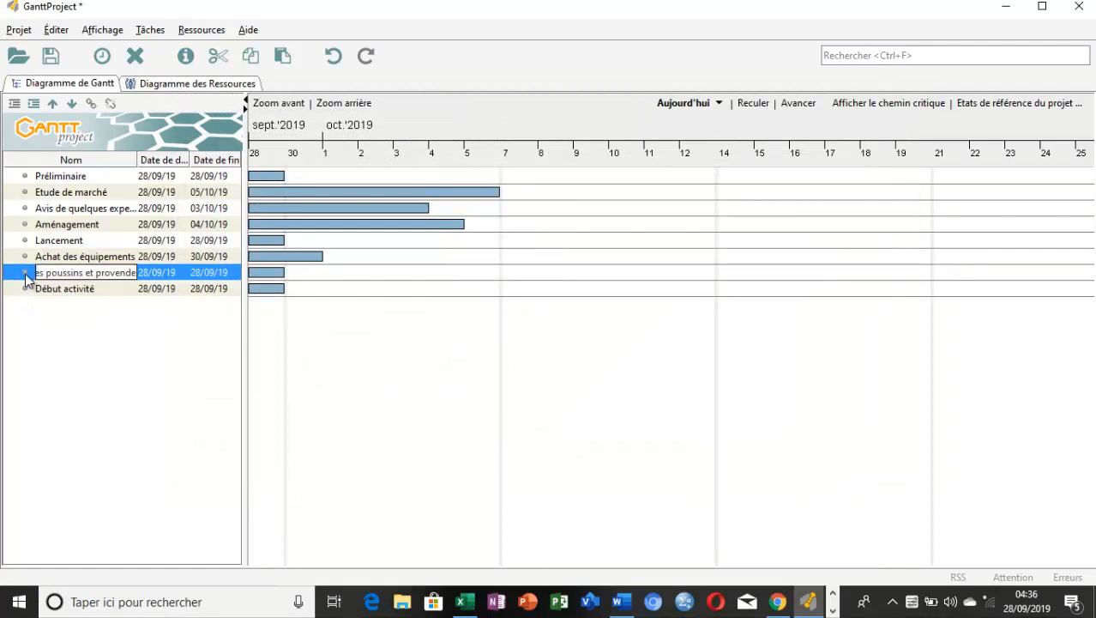
{"action": "left_click", "coordinate": [318, 268]}
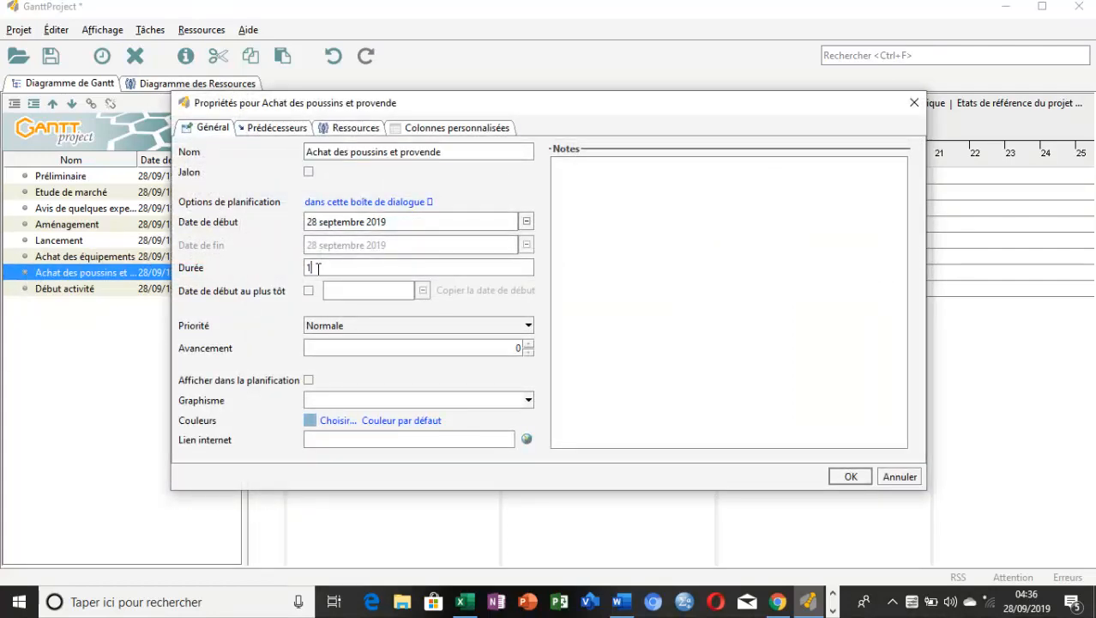
{"action": "type", "text": "5"}
{"action": "left_click", "coordinate": [832, 477]}
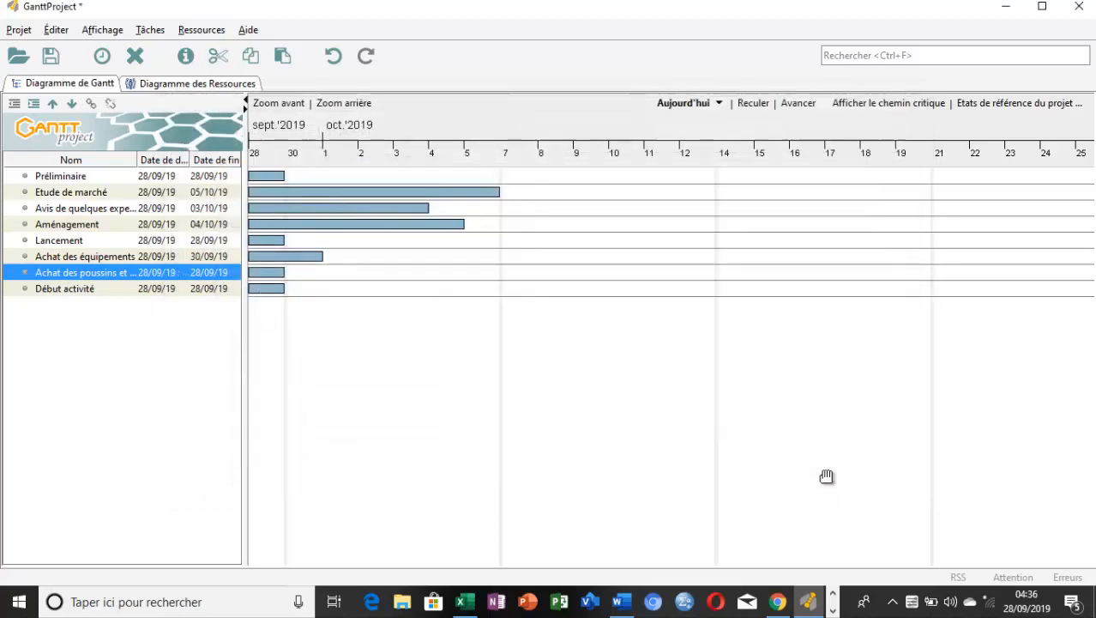
Check the duration in the properties of the task "Début activité" and close them
{"action": "left_click", "coordinate": [27, 292]}
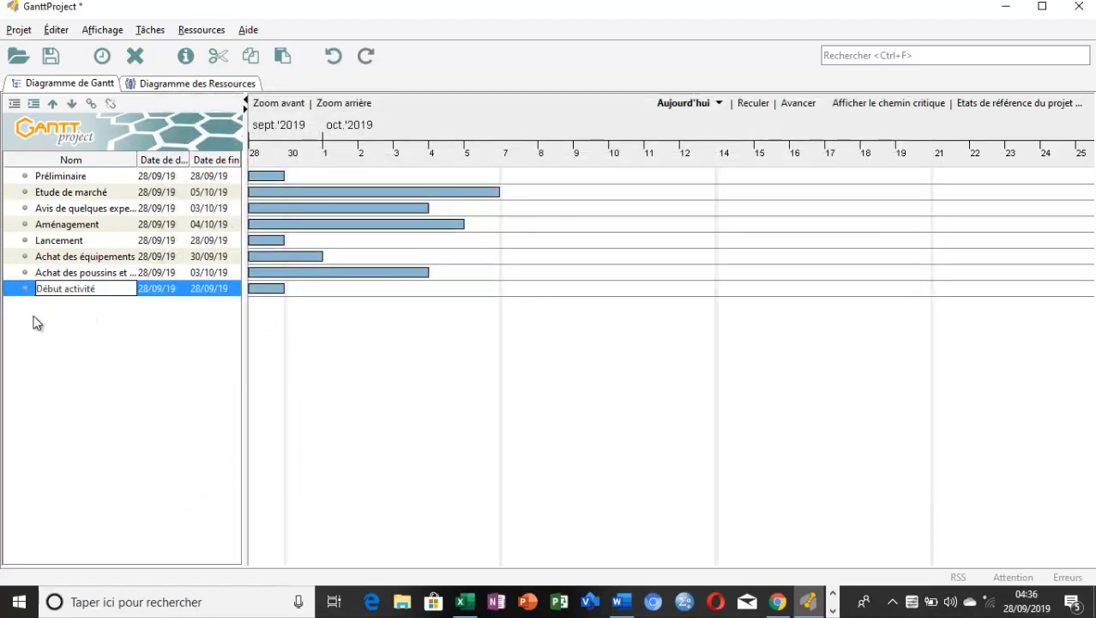
{"action": "left_click", "coordinate": [328, 268]}
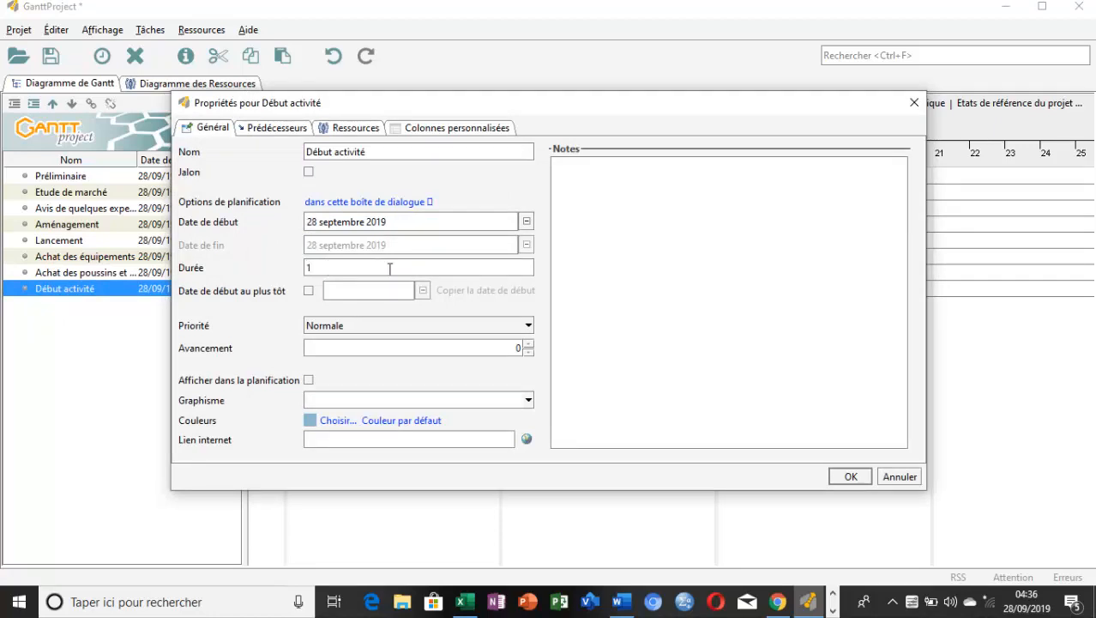
{"action": "left_click", "coordinate": [846, 476]}
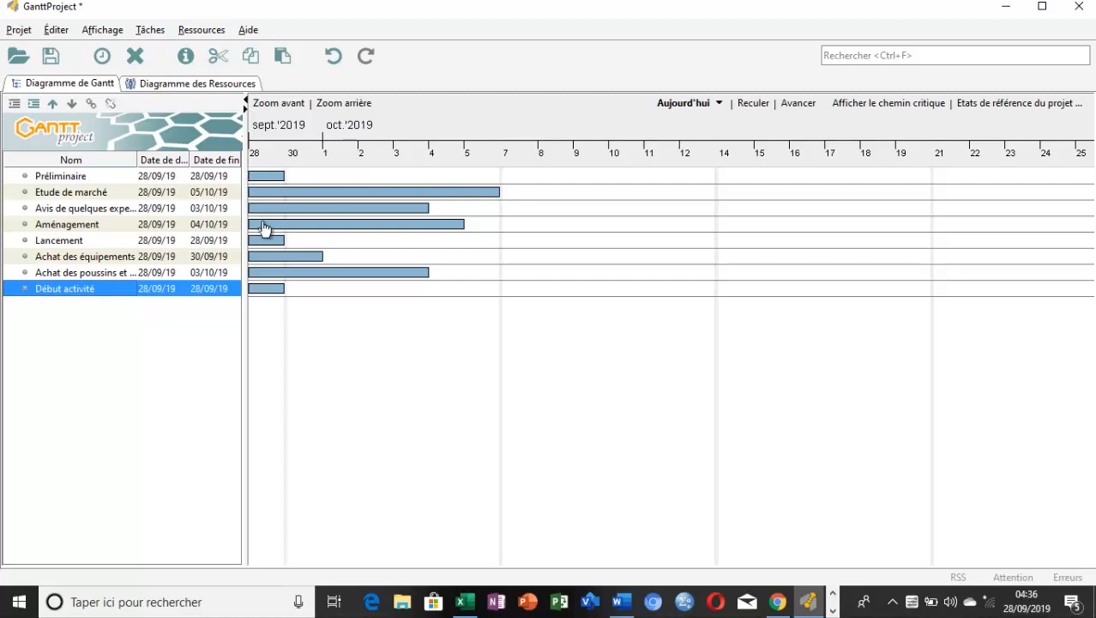
Consult the predecessors in the Excel table and set "Etude de marché" as predecessor of "Avis de quelques experts" in GanttProject
{"action": "left_click", "coordinate": [464, 603]}
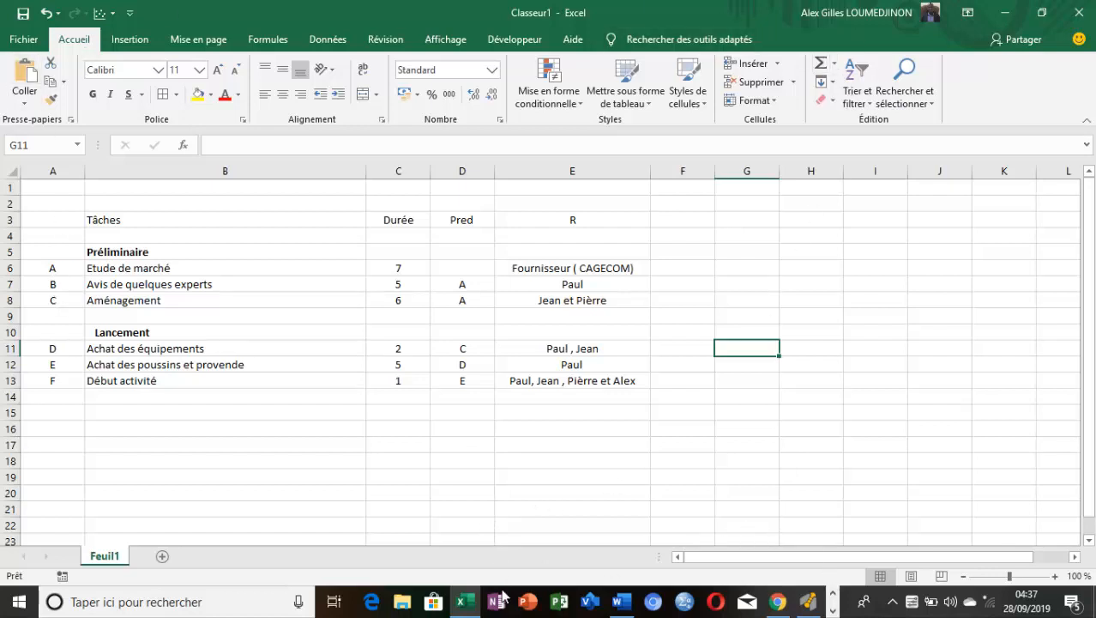
{"action": "left_click", "coordinate": [463, 601]}
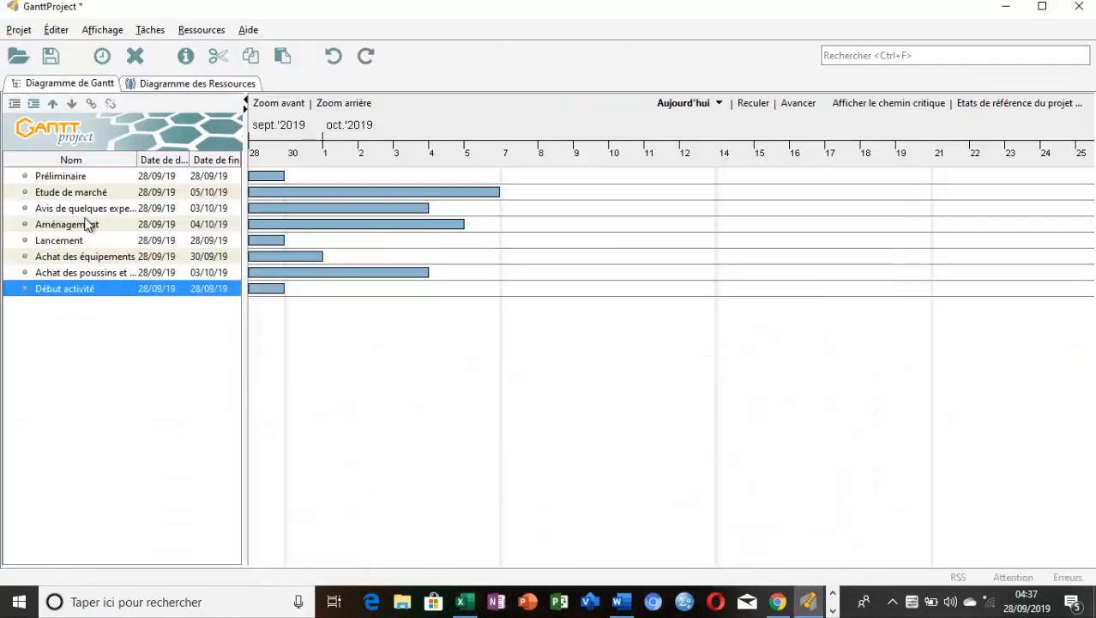
{"action": "double_click", "coordinate": [30, 212]}
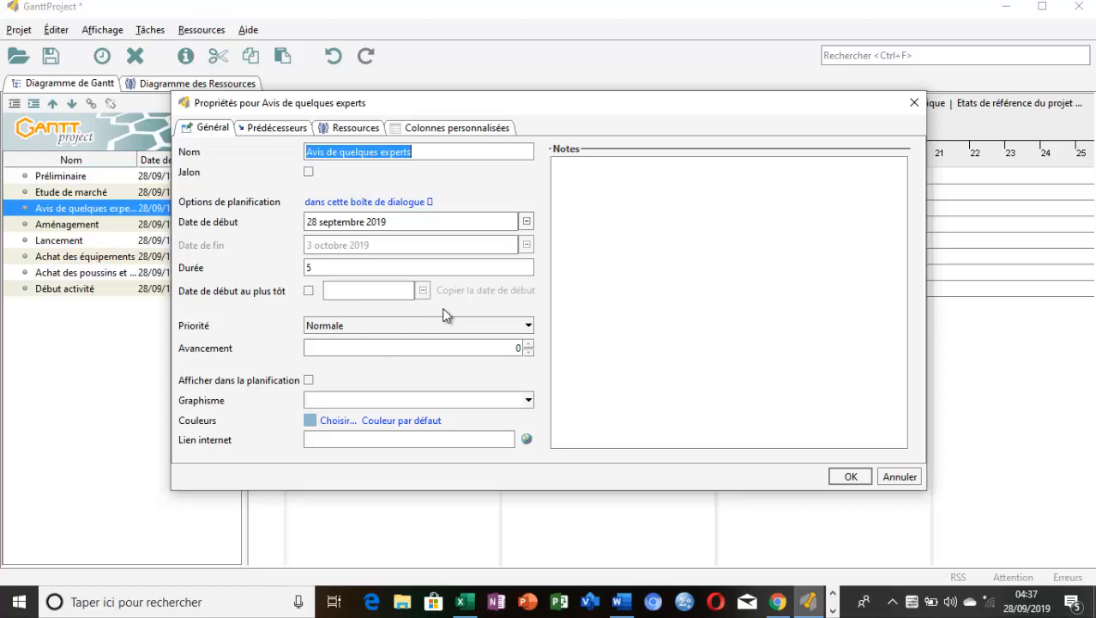
{"action": "left_click", "coordinate": [287, 131]}
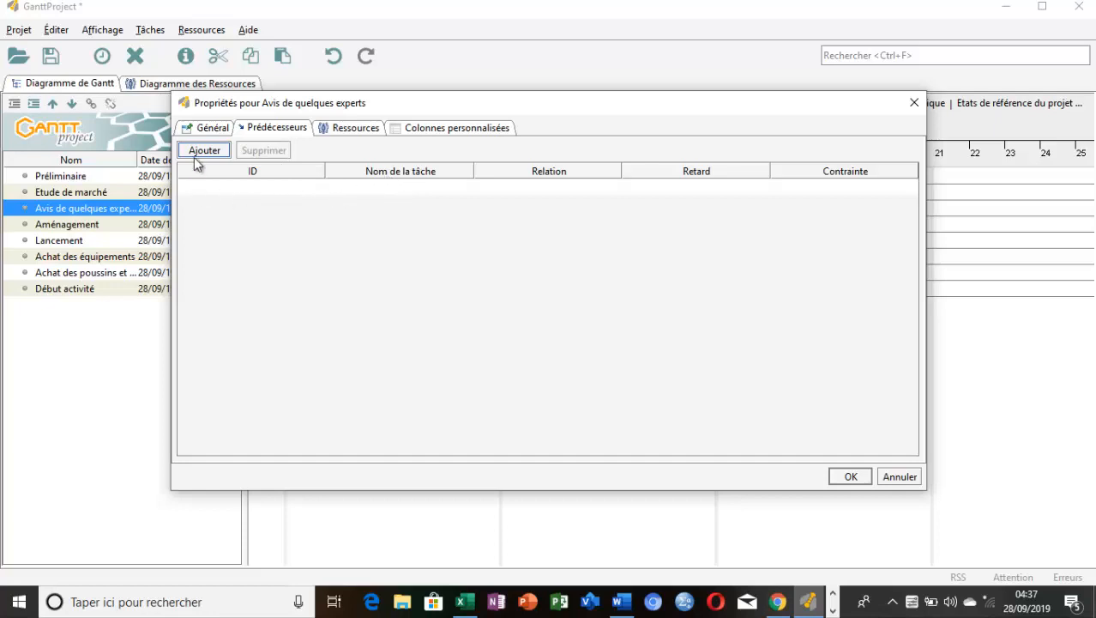
{"action": "left_click", "coordinate": [314, 194]}
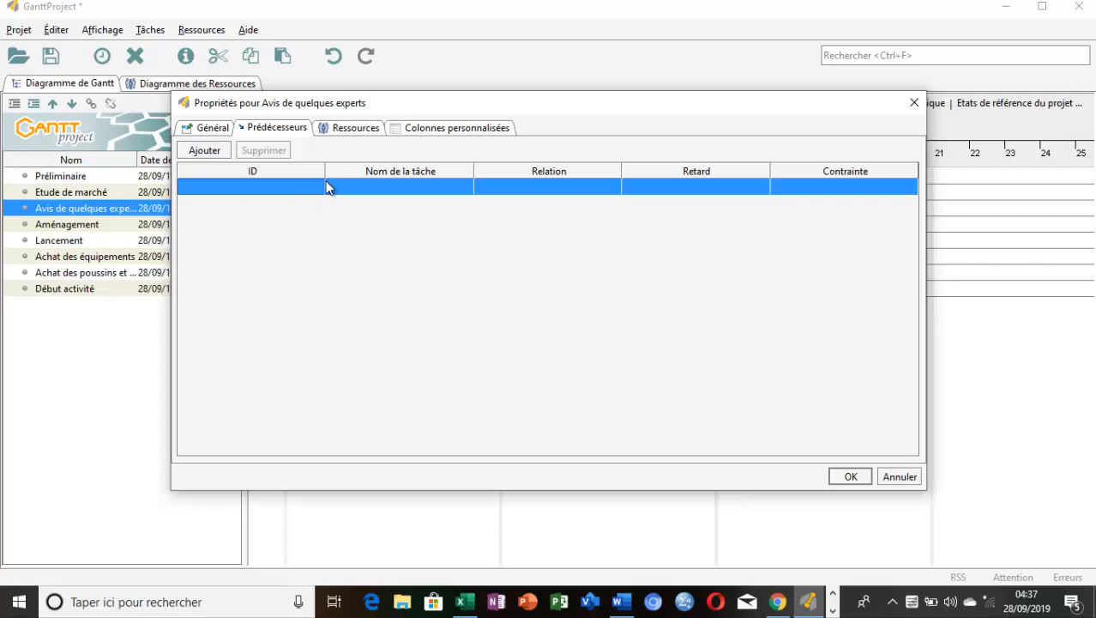
{"action": "left_click", "coordinate": [383, 187]}
{"action": "left_click", "coordinate": [382, 184]}
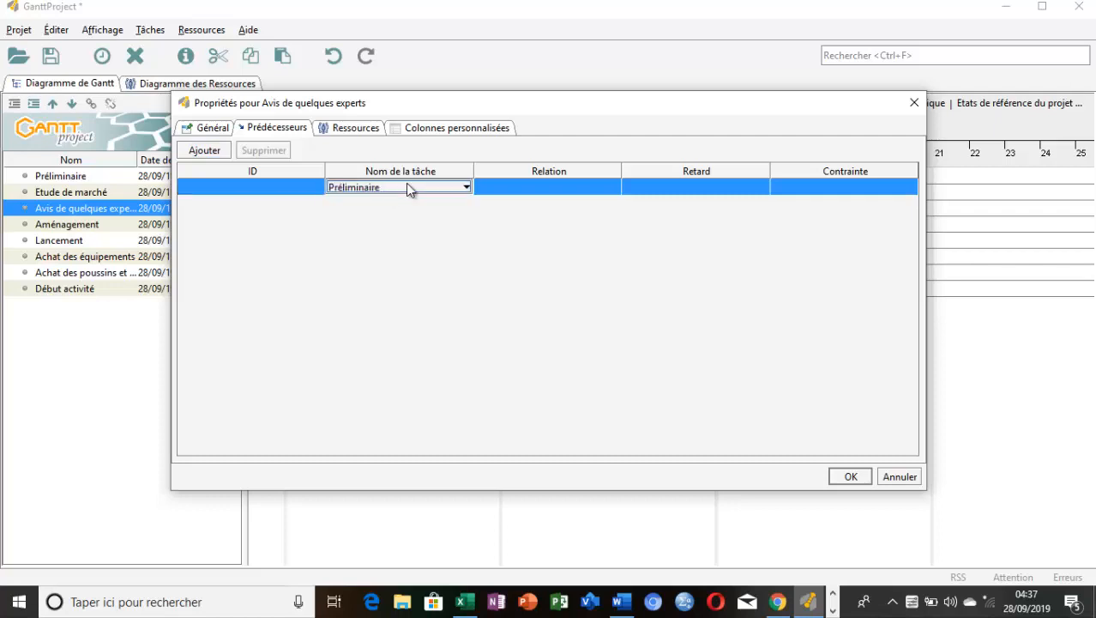
{"action": "left_click", "coordinate": [467, 188]}
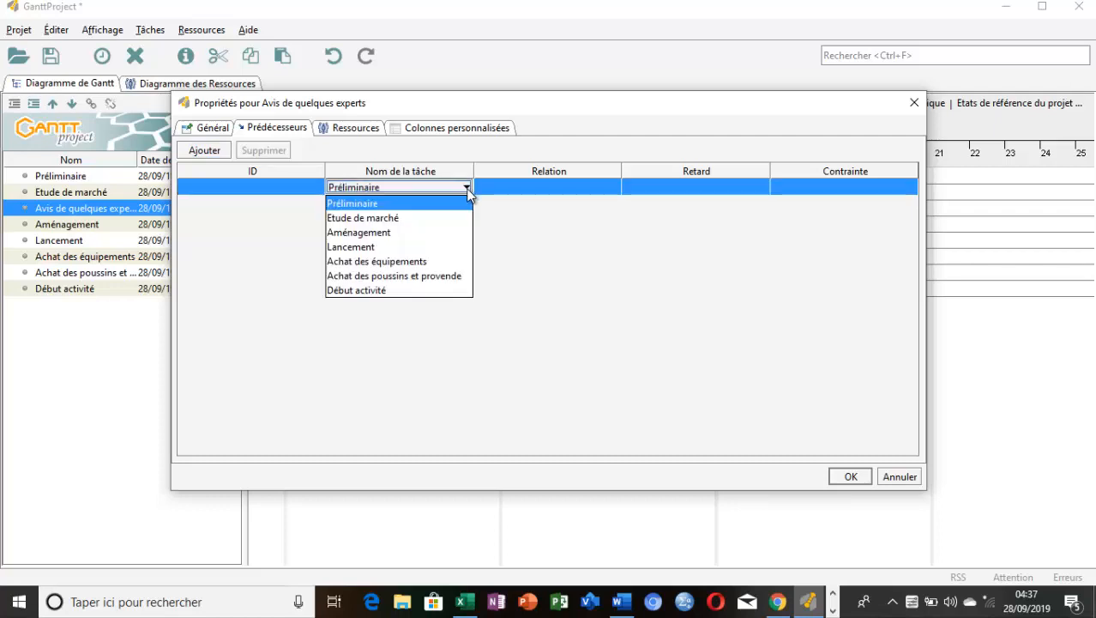
{"action": "left_click", "coordinate": [449, 219]}
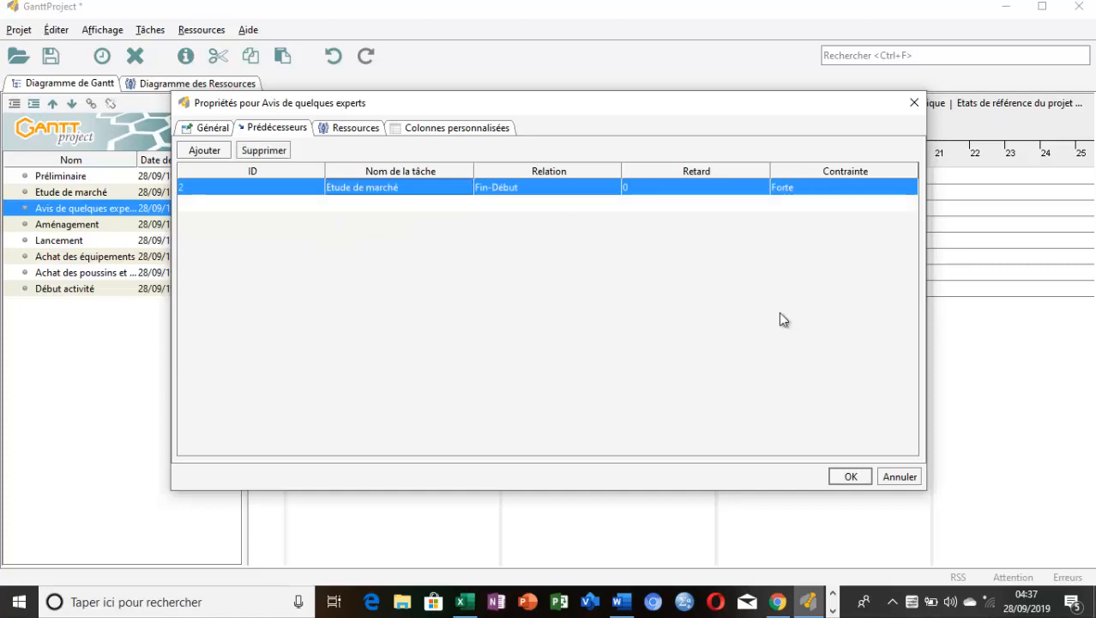
{"action": "left_click", "coordinate": [849, 476]}
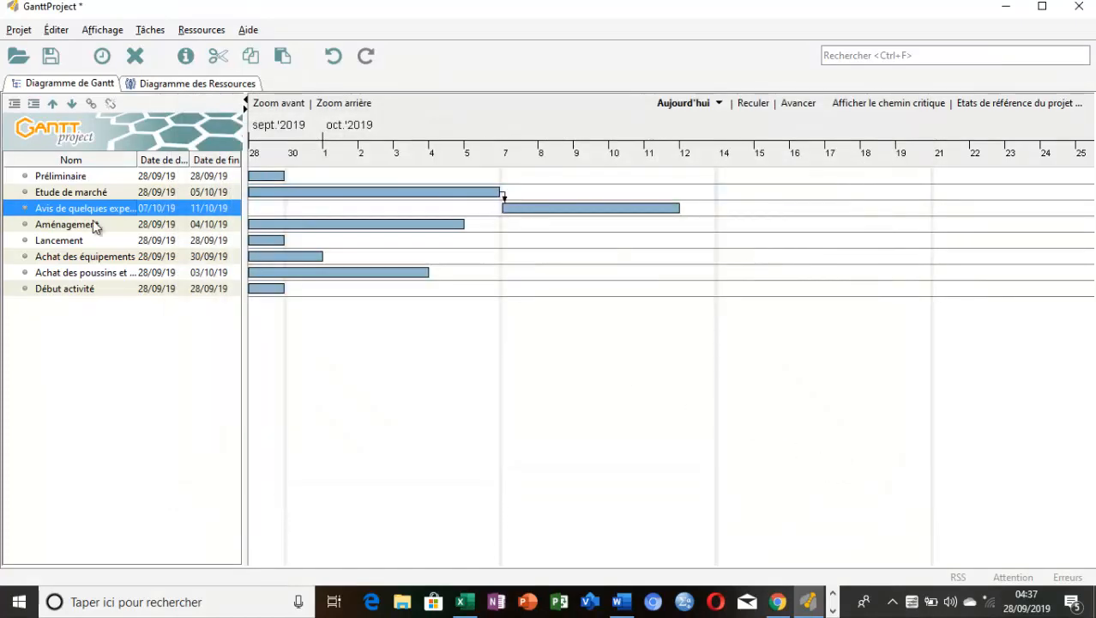
Add "Etude de marché" as the predecessor of the task "Aménagement"
{"action": "double_click", "coordinate": [27, 225]}
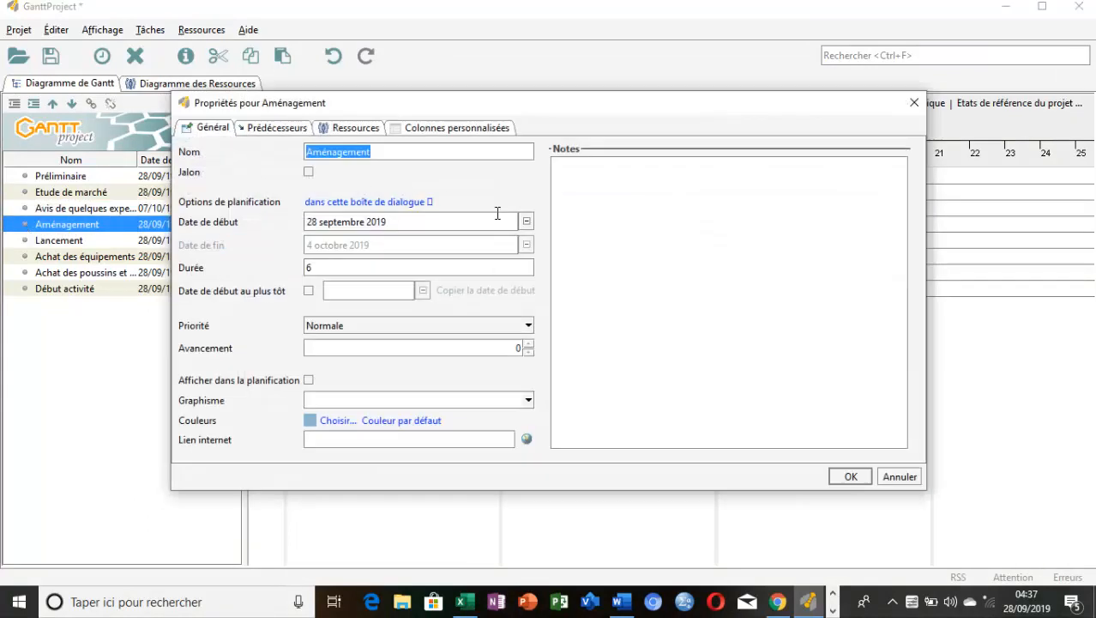
{"action": "left_click", "coordinate": [256, 129]}
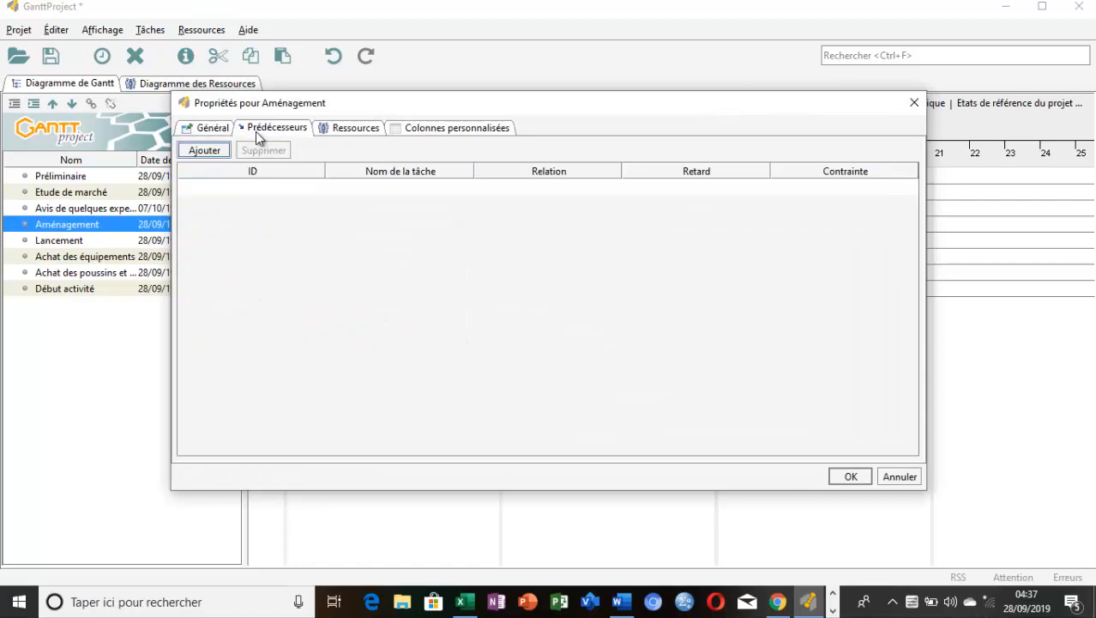
{"action": "left_click", "coordinate": [357, 194]}
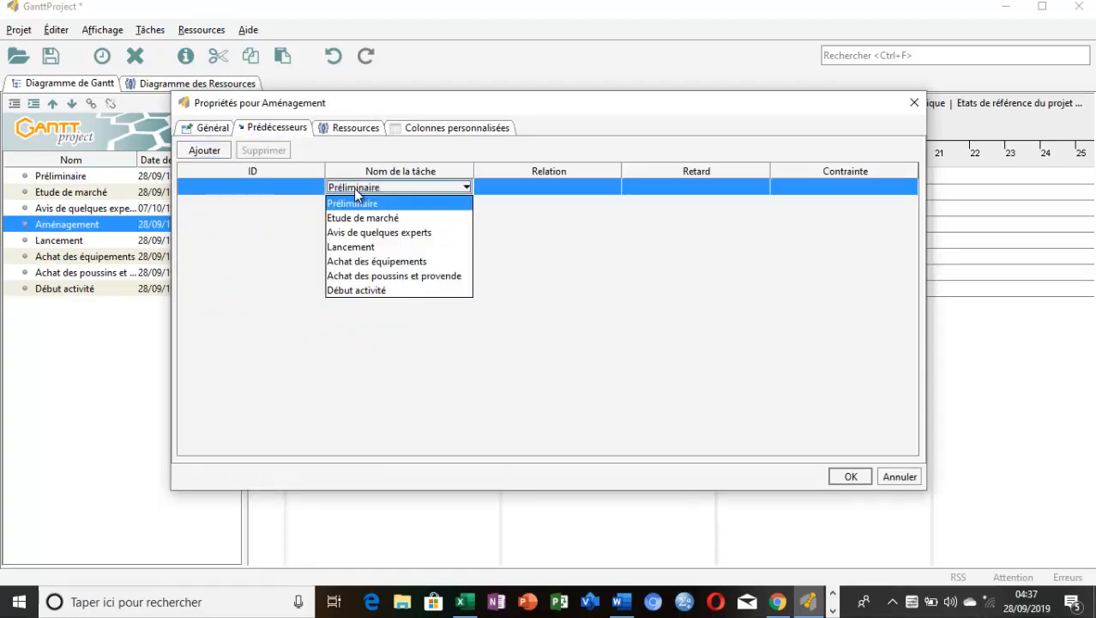
{"action": "left_click", "coordinate": [359, 219]}
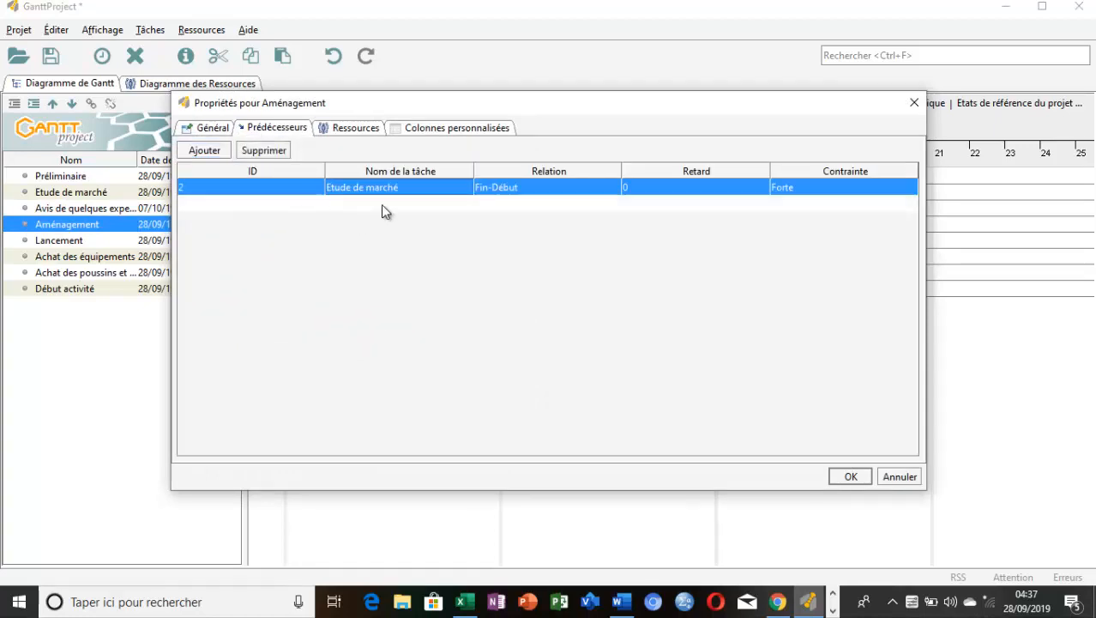
{"action": "left_click", "coordinate": [858, 477]}
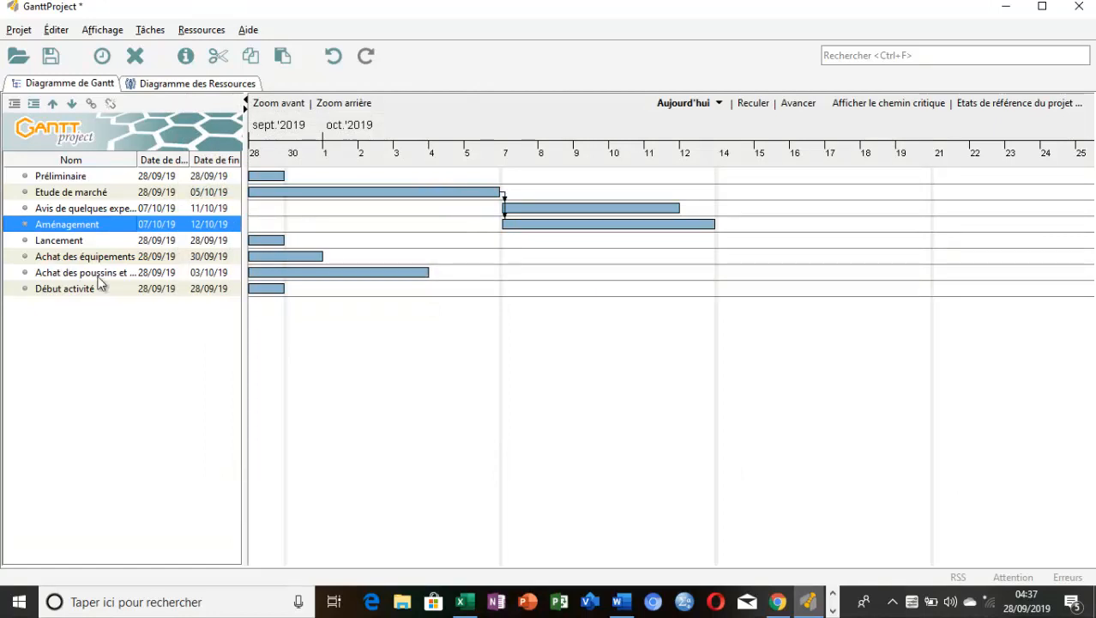
Check the Excel table and set "Aménagement" as the predecessor of "Achat des équipements" in GanttProject
{"action": "double_click", "coordinate": [26, 262]}
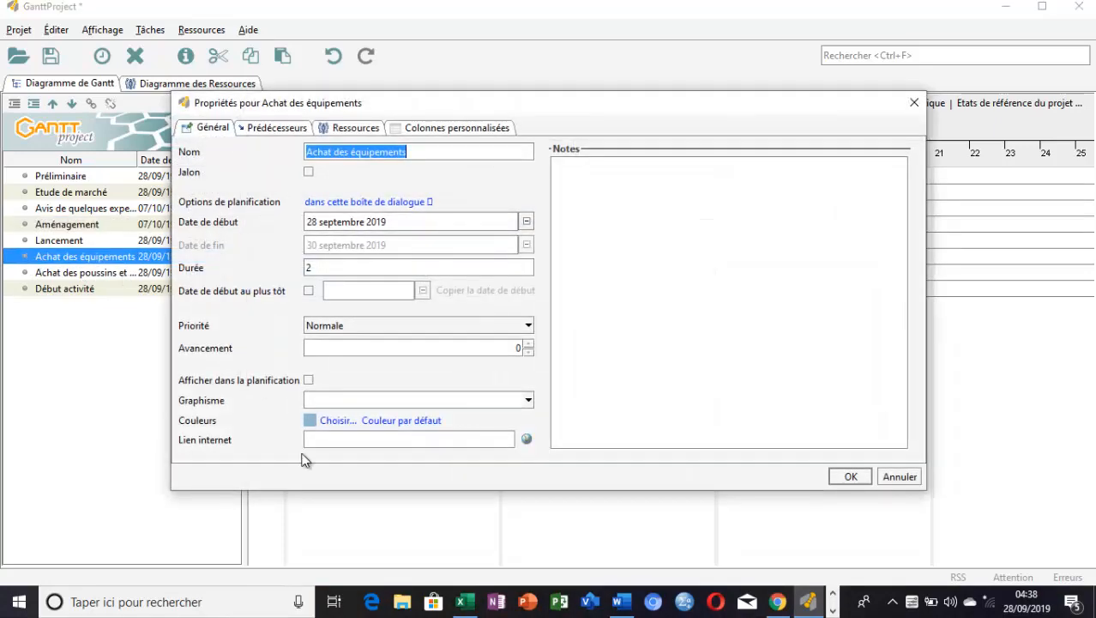
{"action": "left_click", "coordinate": [464, 602]}
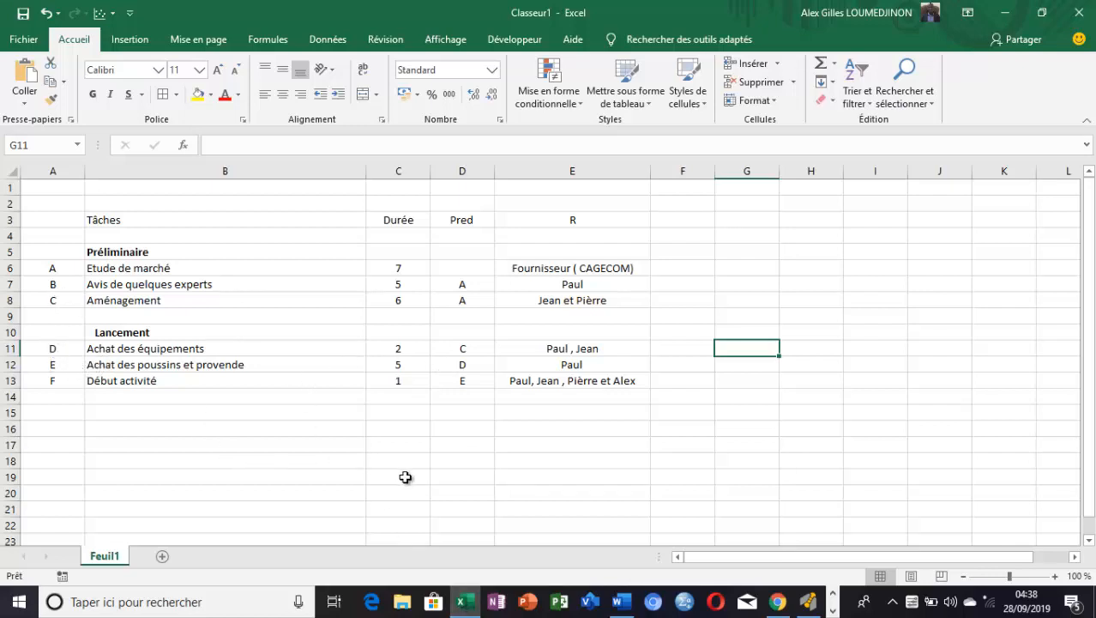
{"action": "left_click", "coordinate": [470, 605]}
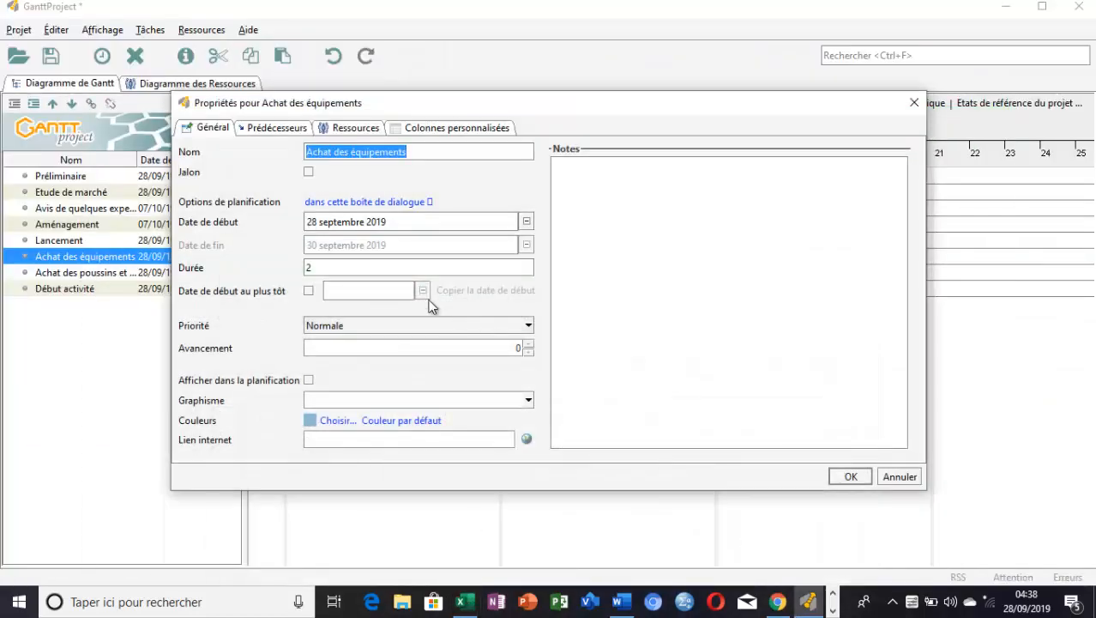
{"action": "left_click", "coordinate": [277, 131]}
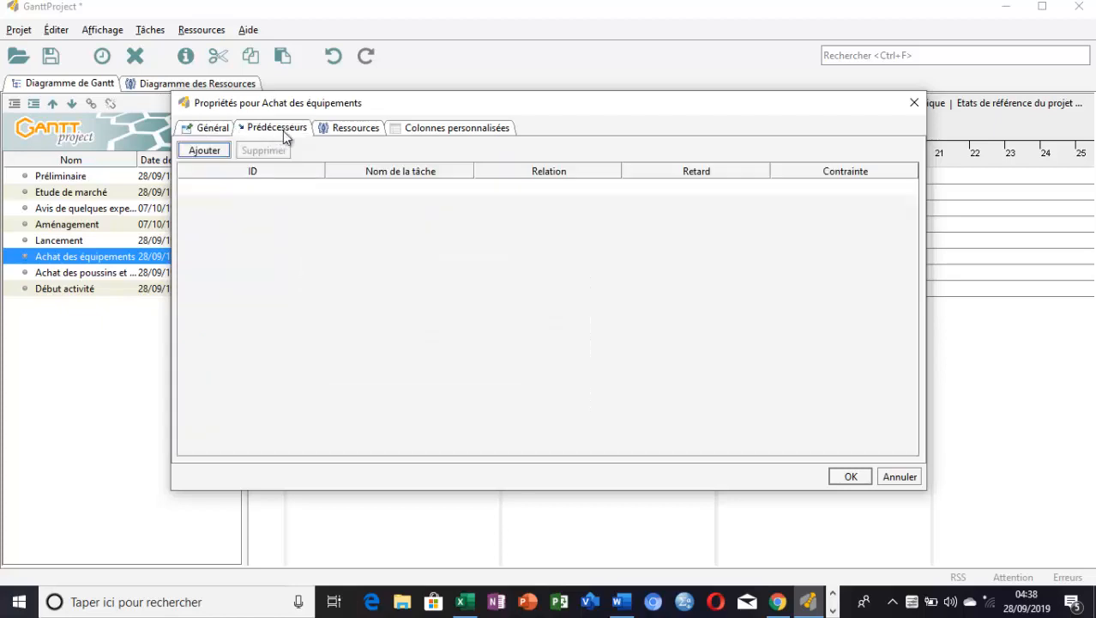
{"action": "left_click", "coordinate": [400, 185]}
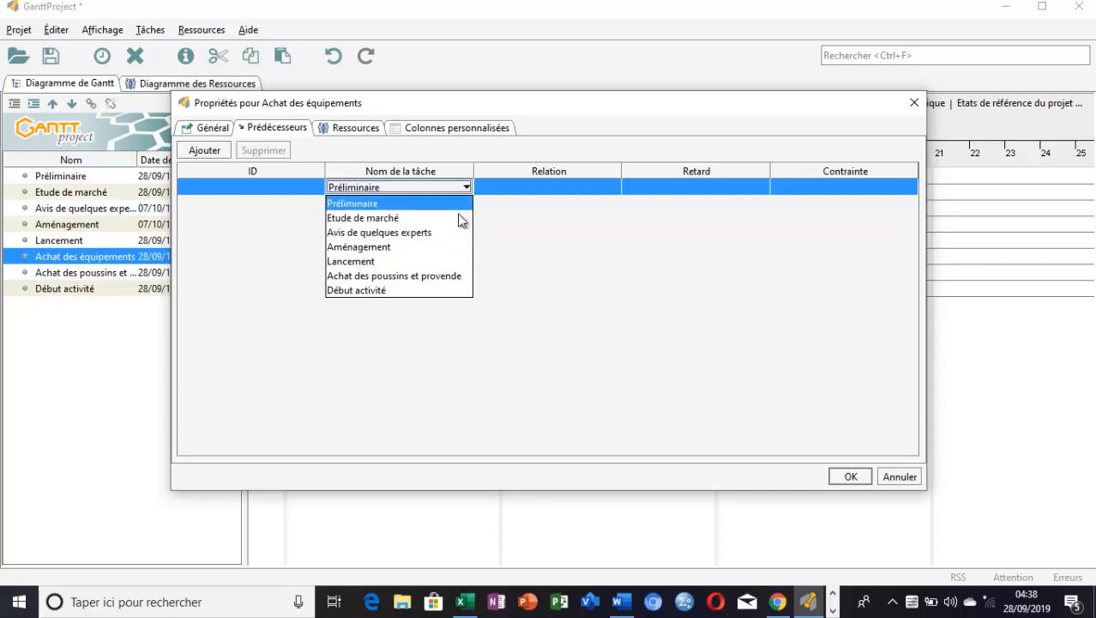
{"action": "left_click", "coordinate": [455, 247]}
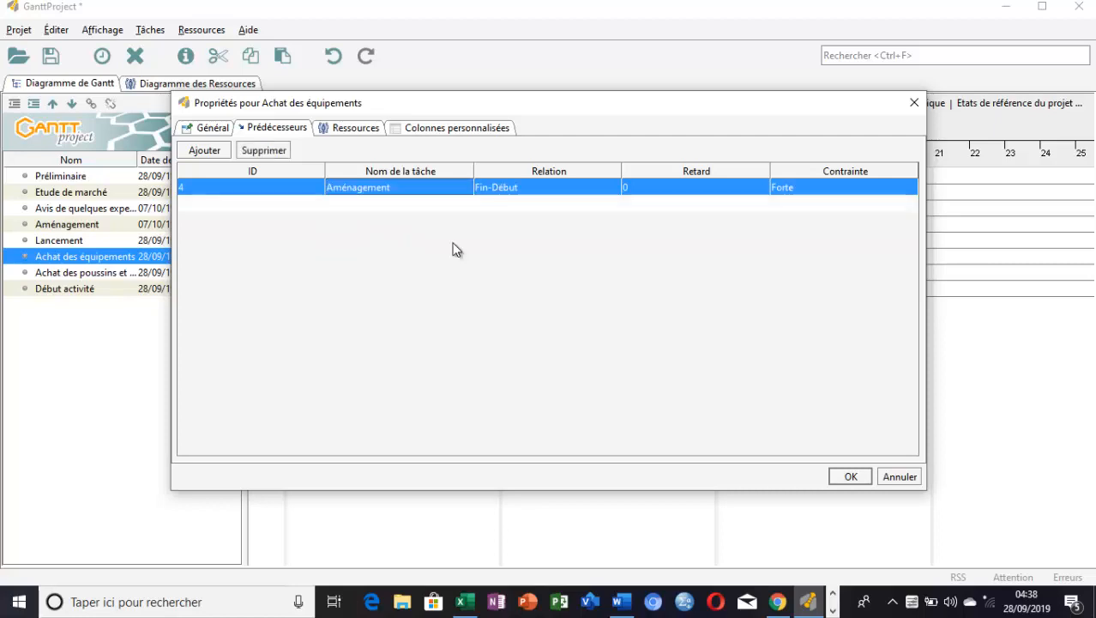
{"action": "left_click", "coordinate": [852, 477]}
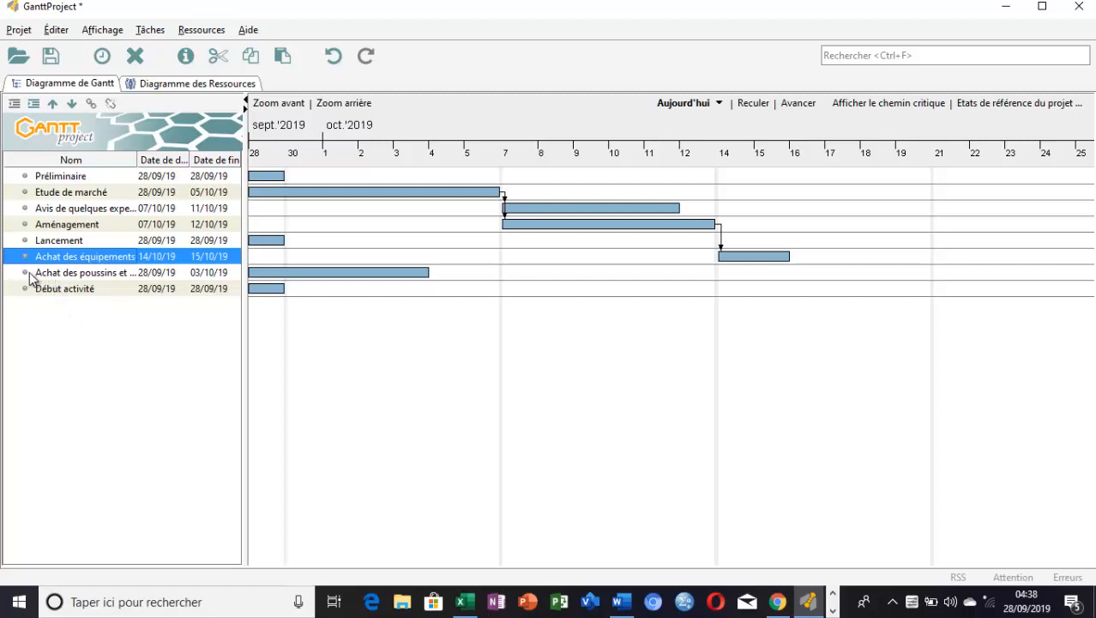
Add "Achat des équipements" as the predecessor of the task "Achat des poussins et provende"
{"action": "double_click", "coordinate": [30, 275]}
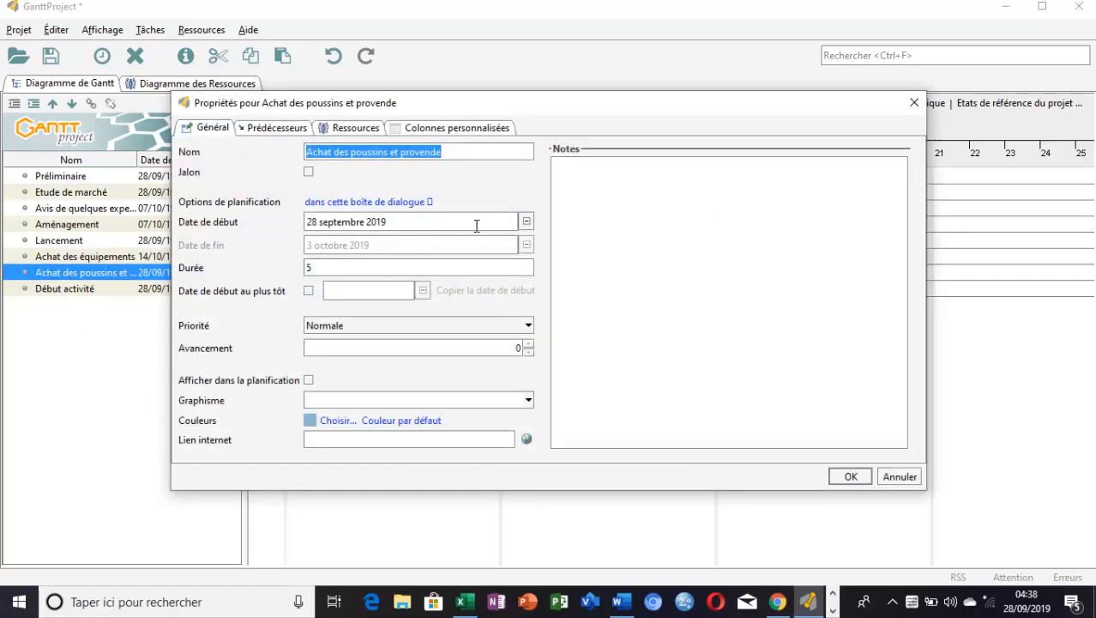
{"action": "left_click", "coordinate": [279, 130]}
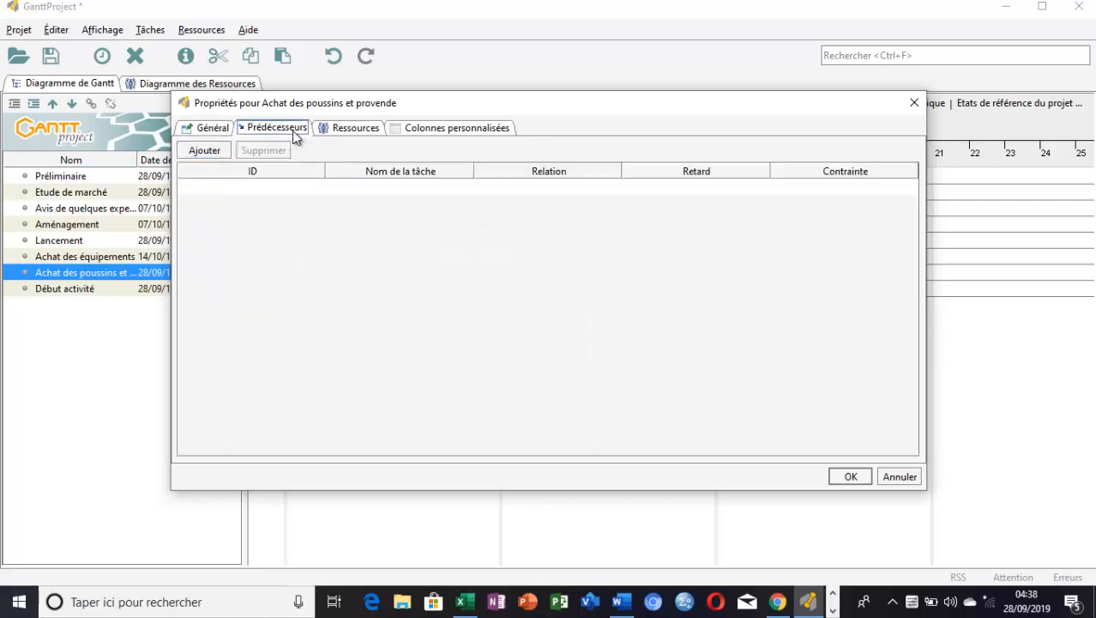
{"action": "left_click", "coordinate": [397, 187]}
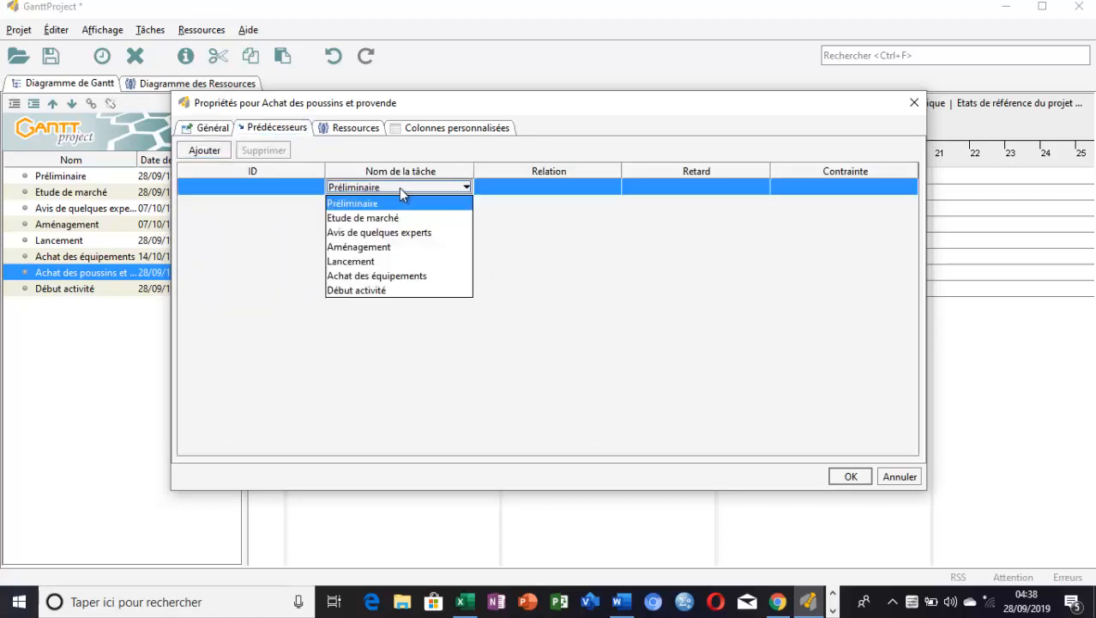
{"action": "left_click", "coordinate": [390, 276]}
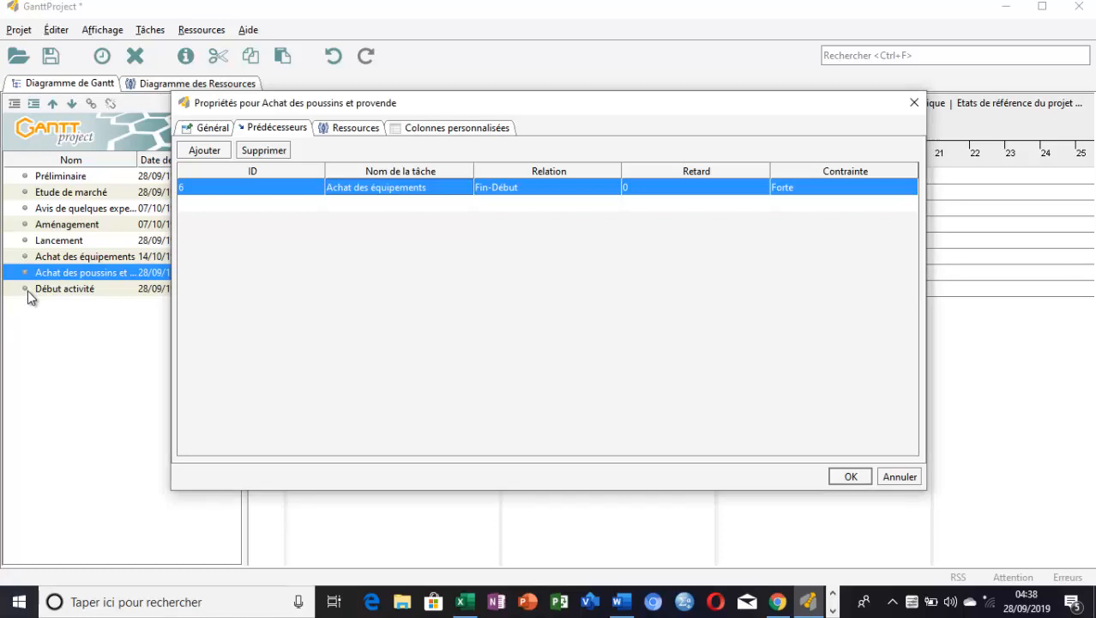
{"action": "left_click", "coordinate": [849, 476]}
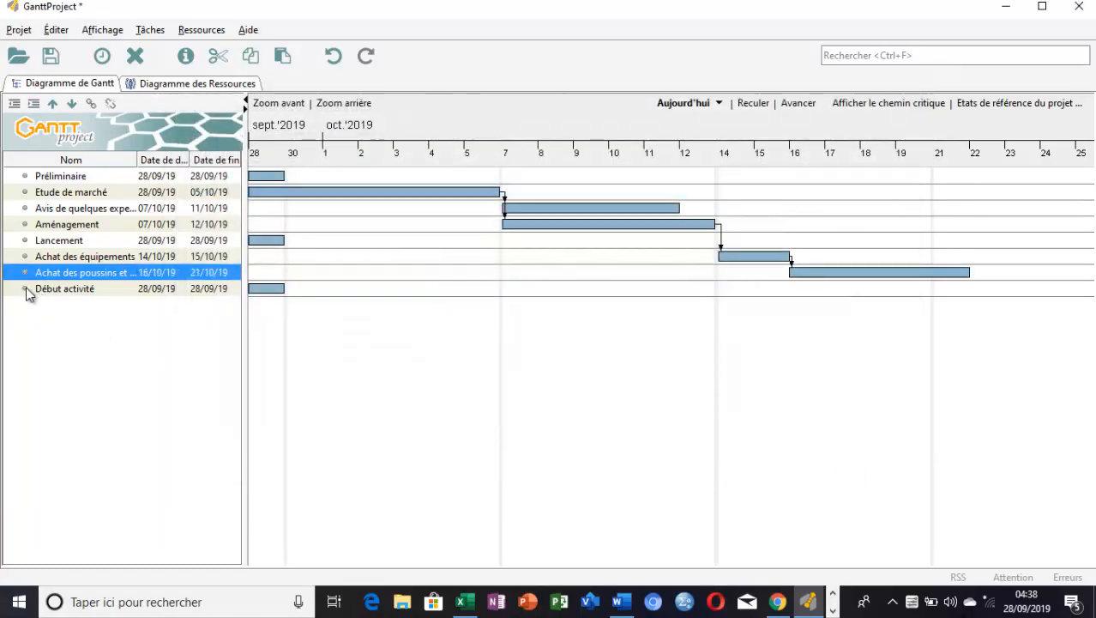
Add "Achat des équipements" as the predecessor of the task "Début activité"
{"action": "left_click", "coordinate": [25, 288]}
{"action": "double_click", "coordinate": [26, 290]}
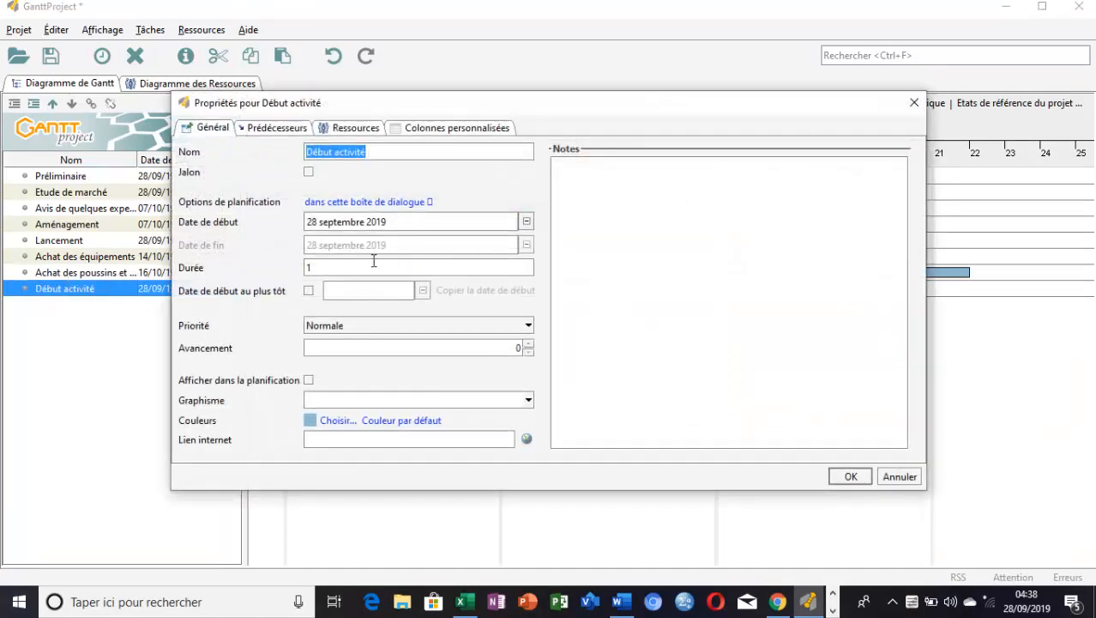
{"action": "left_click", "coordinate": [264, 129]}
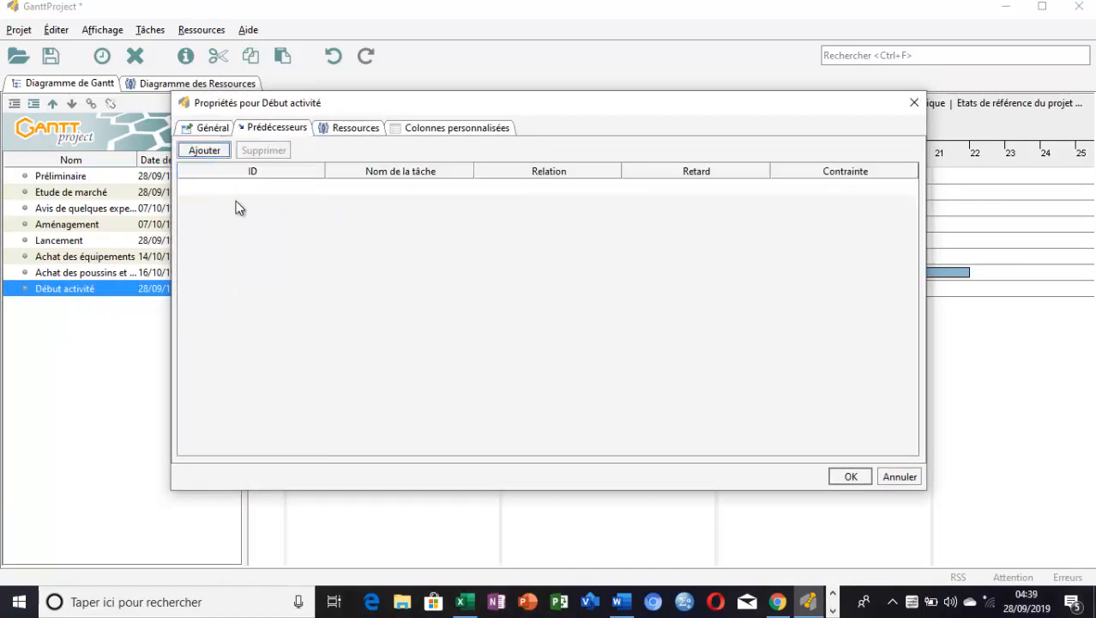
{"action": "left_click", "coordinate": [396, 185]}
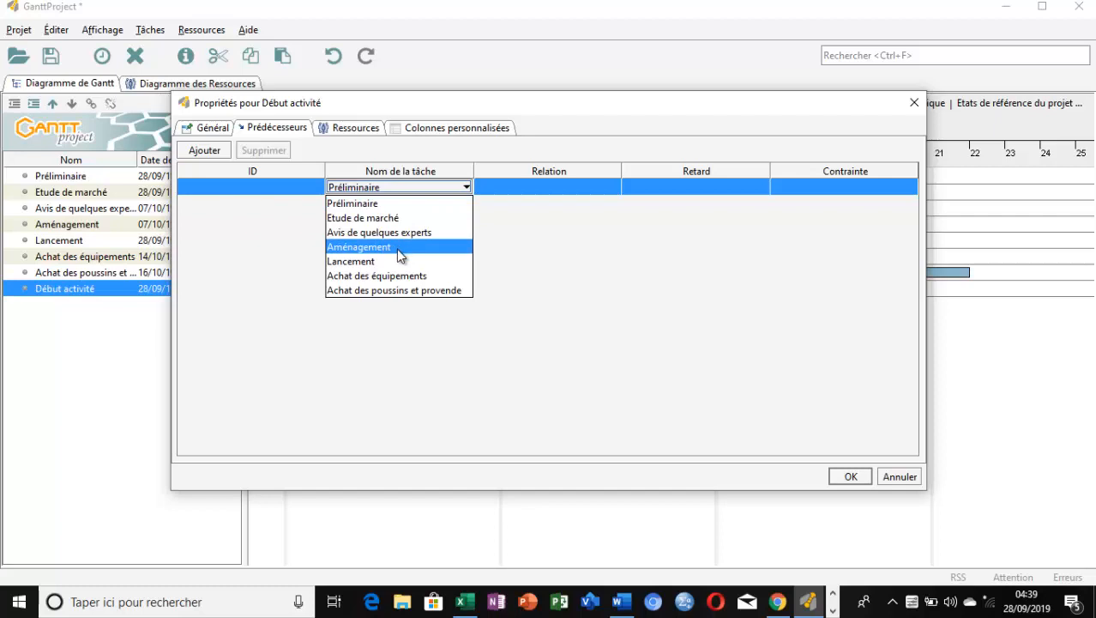
{"action": "left_click", "coordinate": [398, 275]}
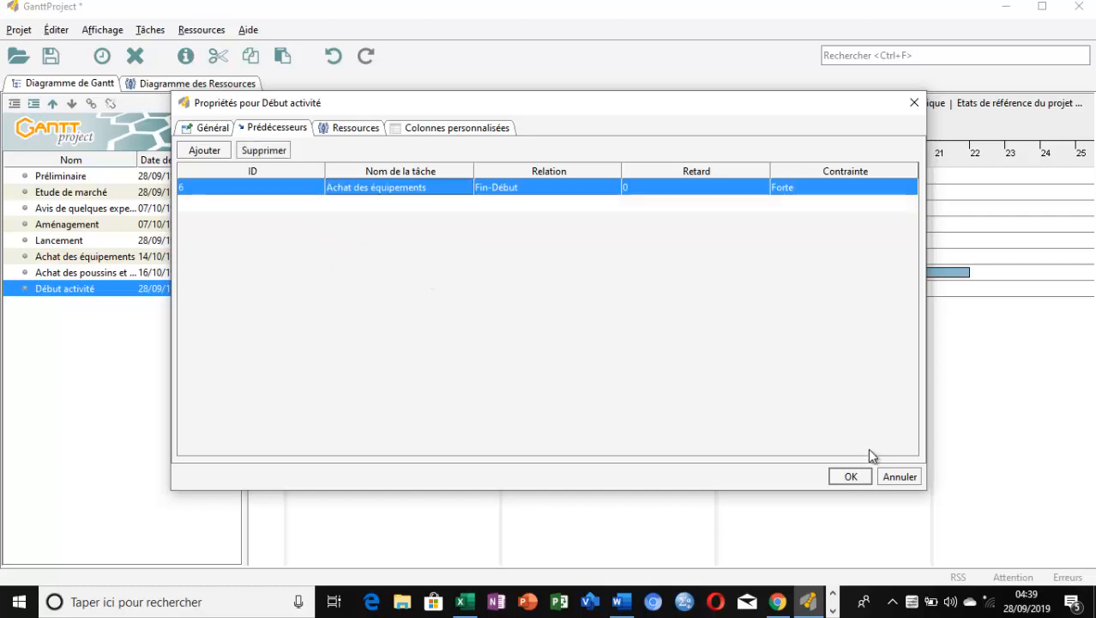
{"action": "left_click", "coordinate": [850, 477]}
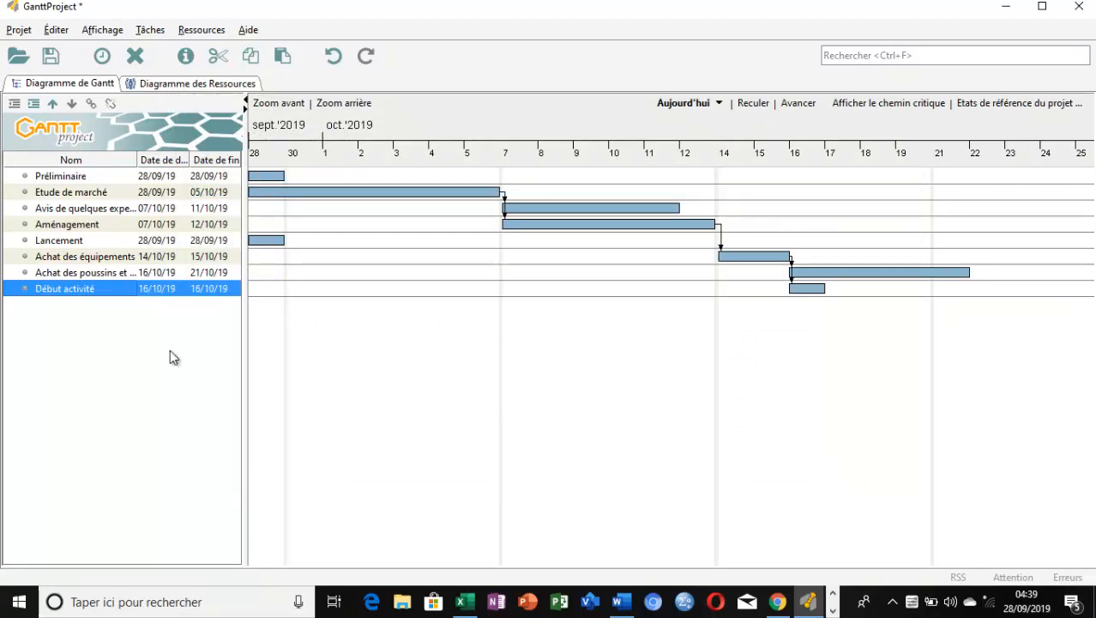
Check the predecessor assigned to "Achat des poussins et provende" and close its properties
{"action": "double_click", "coordinate": [30, 272]}
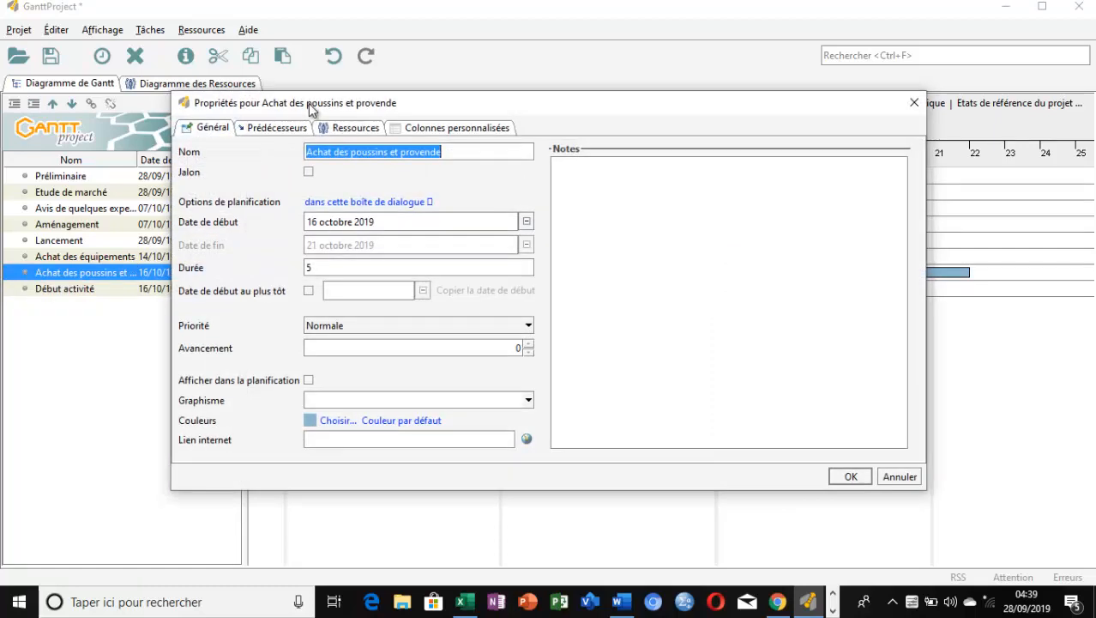
{"action": "left_click", "coordinate": [279, 129]}
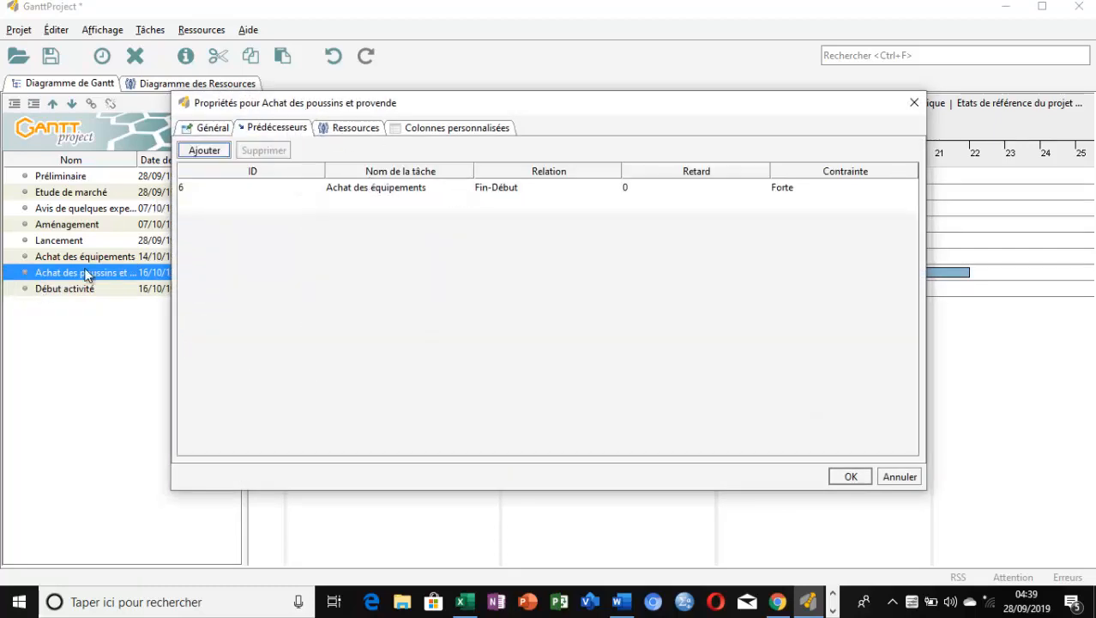
{"action": "left_click", "coordinate": [915, 102]}
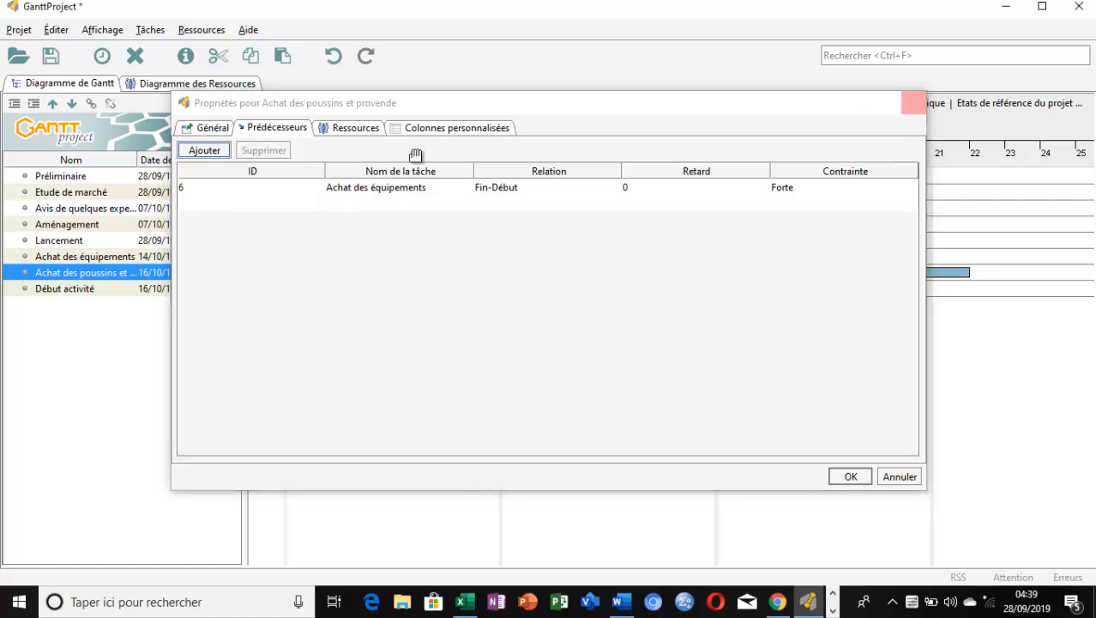
Change the predecessor of the task "Début activité" to "Achat des poussins et provende" and confirm its properties
{"action": "double_click", "coordinate": [29, 292]}
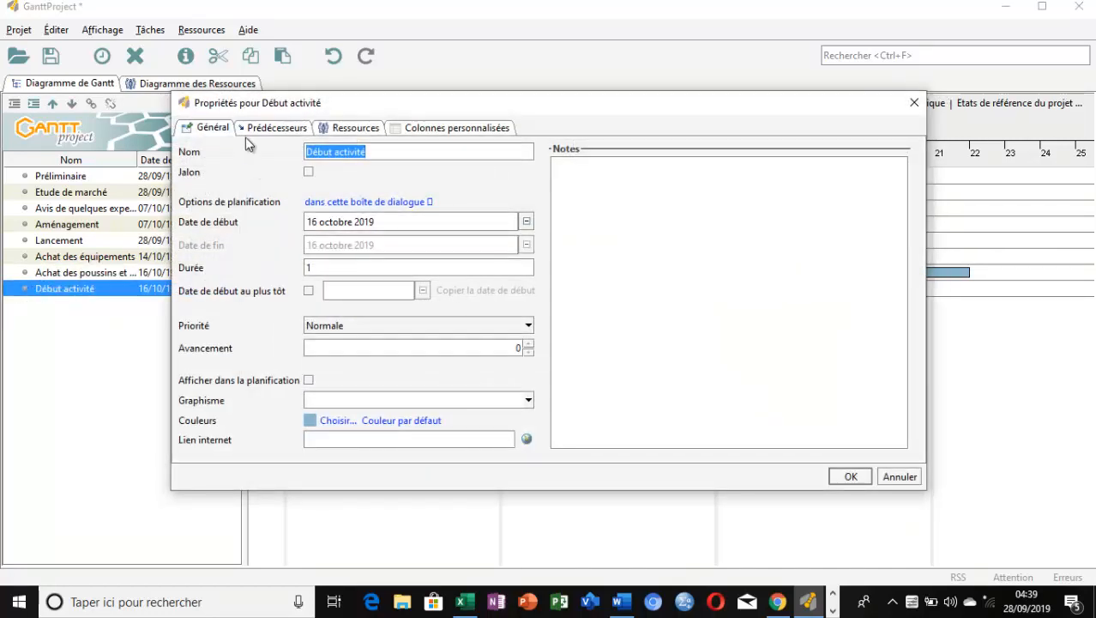
{"action": "left_click", "coordinate": [267, 129]}
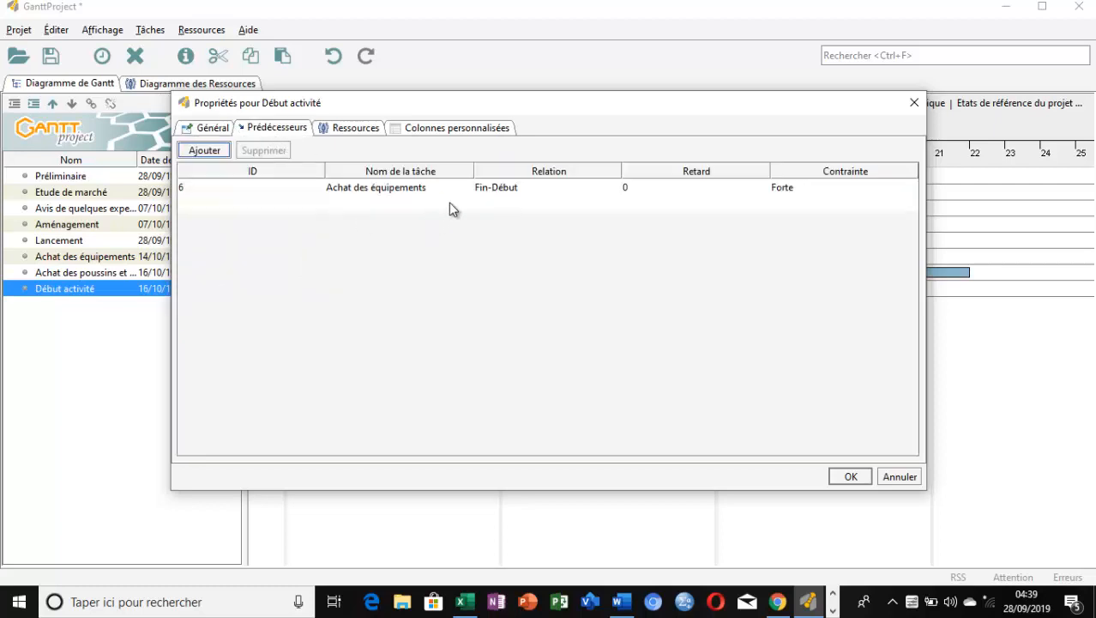
{"action": "left_click", "coordinate": [416, 190]}
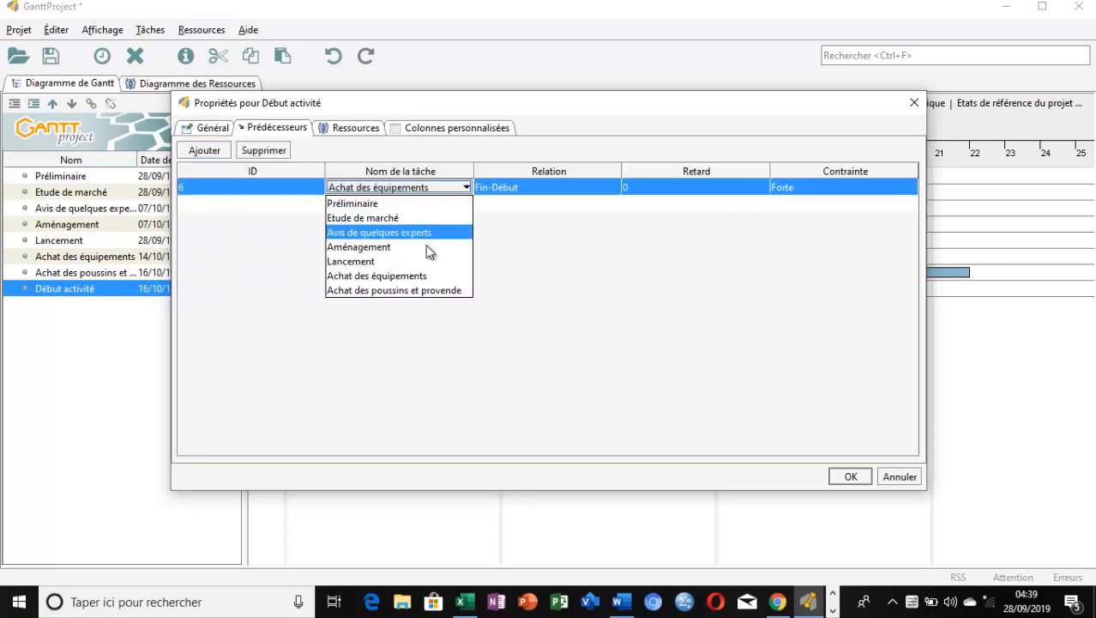
{"action": "left_click", "coordinate": [429, 290]}
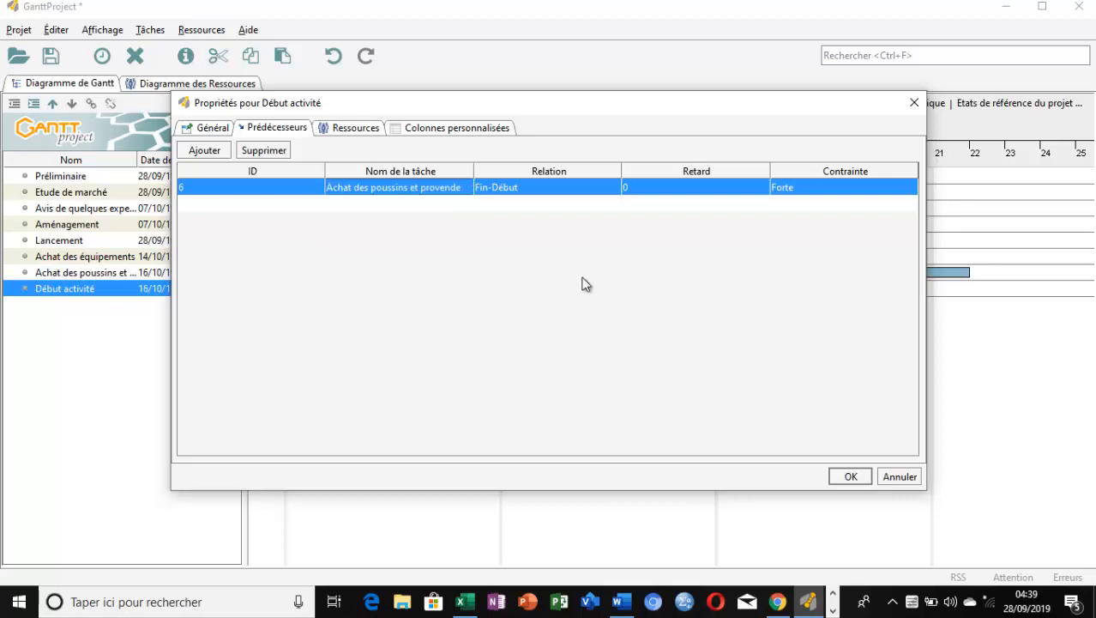
{"action": "left_click", "coordinate": [848, 477]}
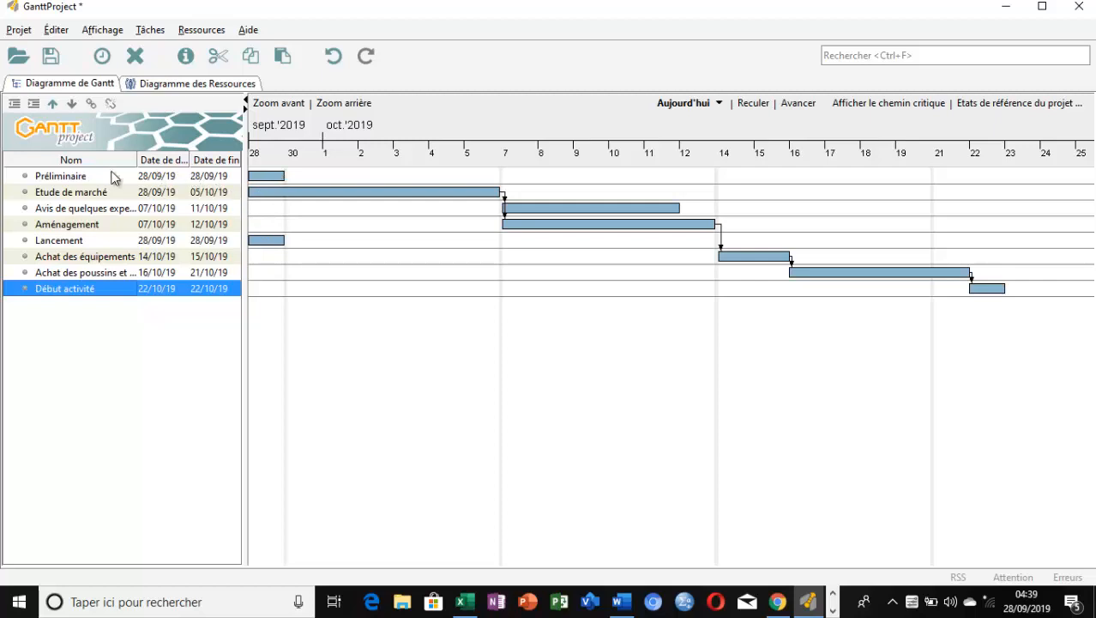
Indent "Etude de marché", "Avis de quelques experts" and "Aménagement" as subtasks of "Préliminaire", and collapse that group
{"action": "left_click", "coordinate": [44, 198]}
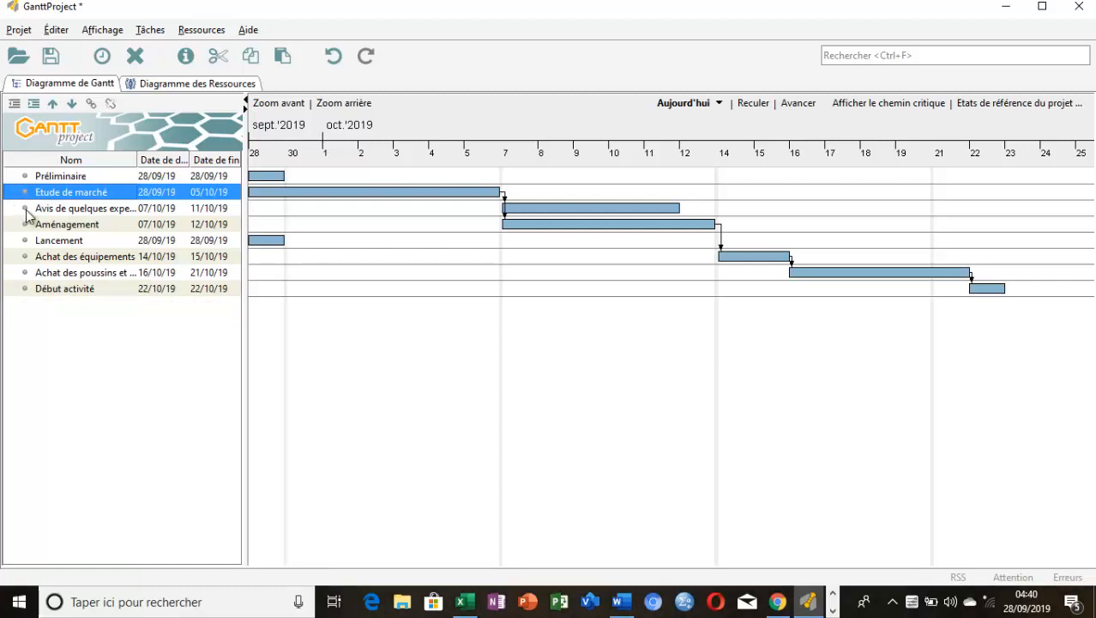
{"action": "left_click", "coordinate": [25, 210], "text": "ctrl"}
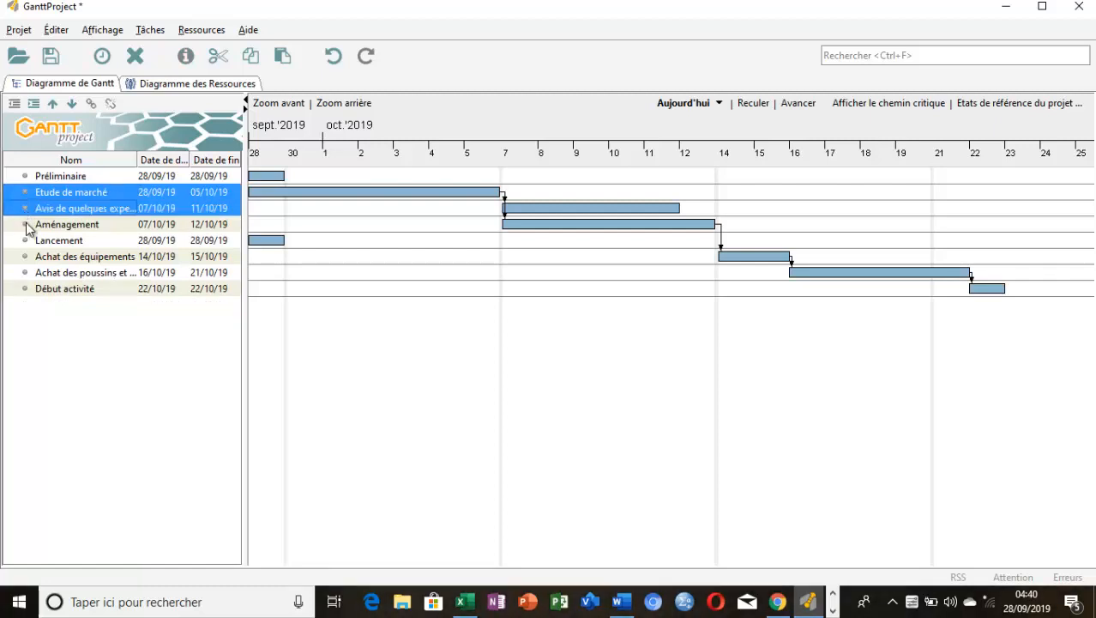
{"action": "left_click", "coordinate": [27, 225], "text": "ctrl"}
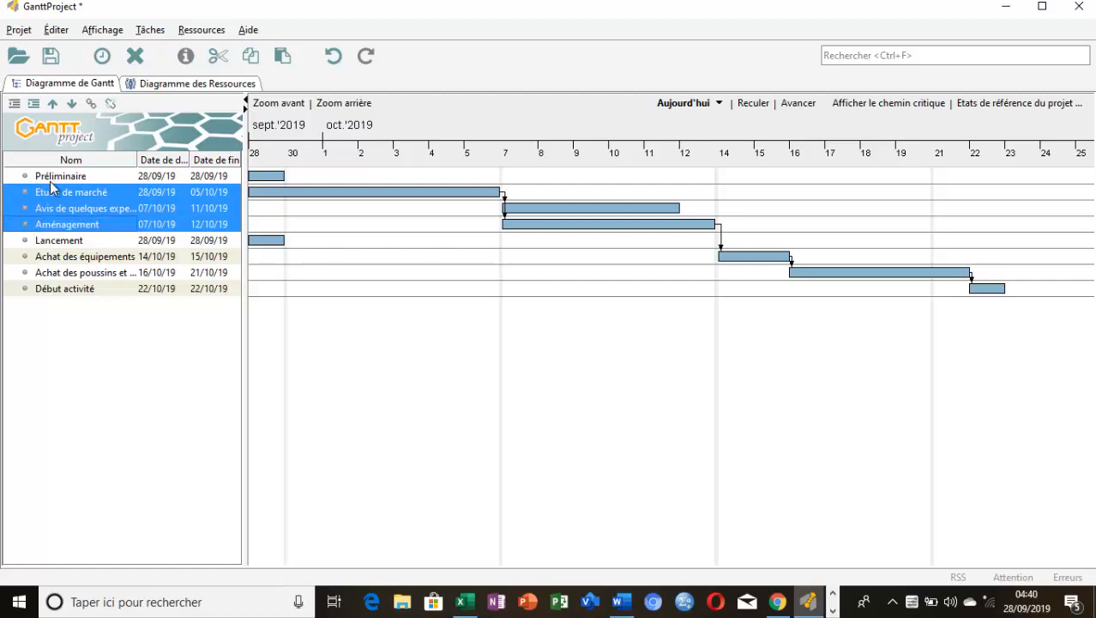
{"action": "left_click", "coordinate": [34, 104]}
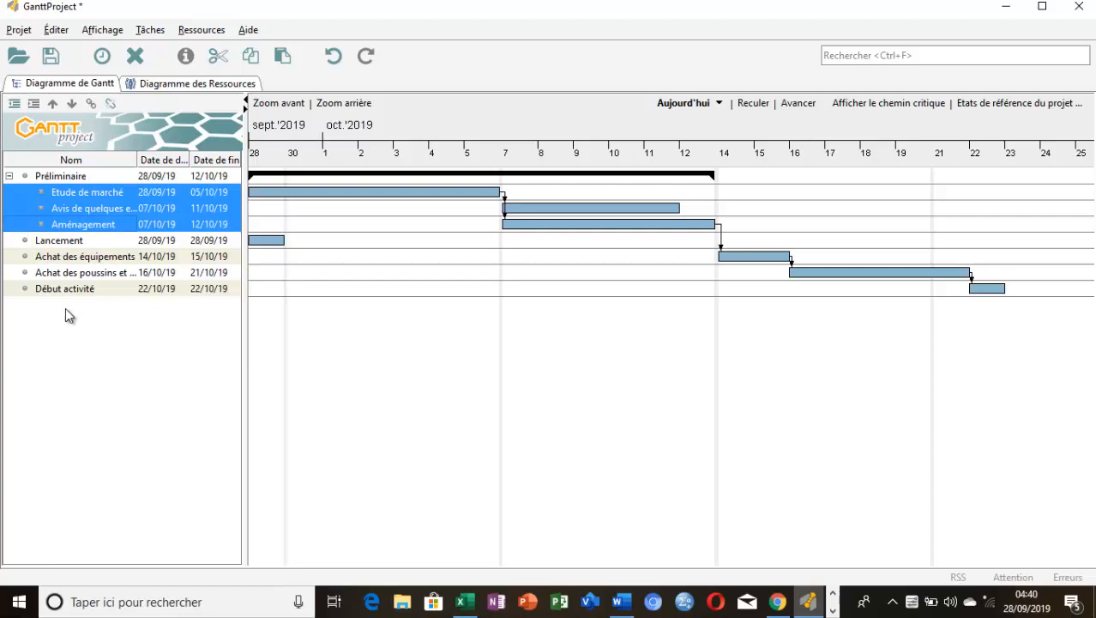
{"action": "left_click", "coordinate": [61, 207]}
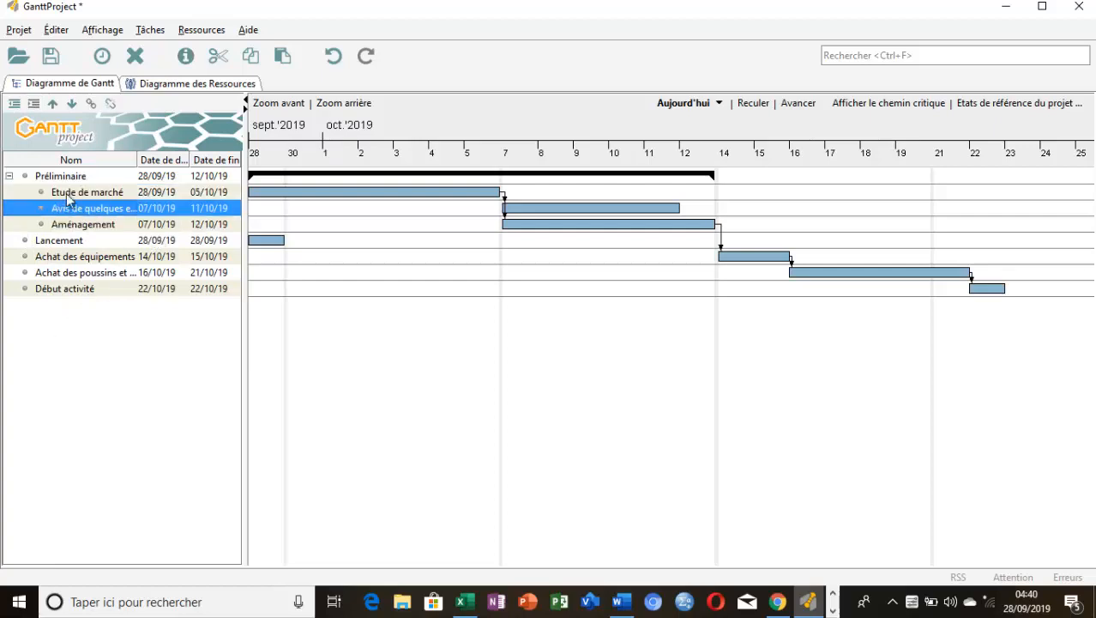
{"action": "left_click", "coordinate": [9, 176]}
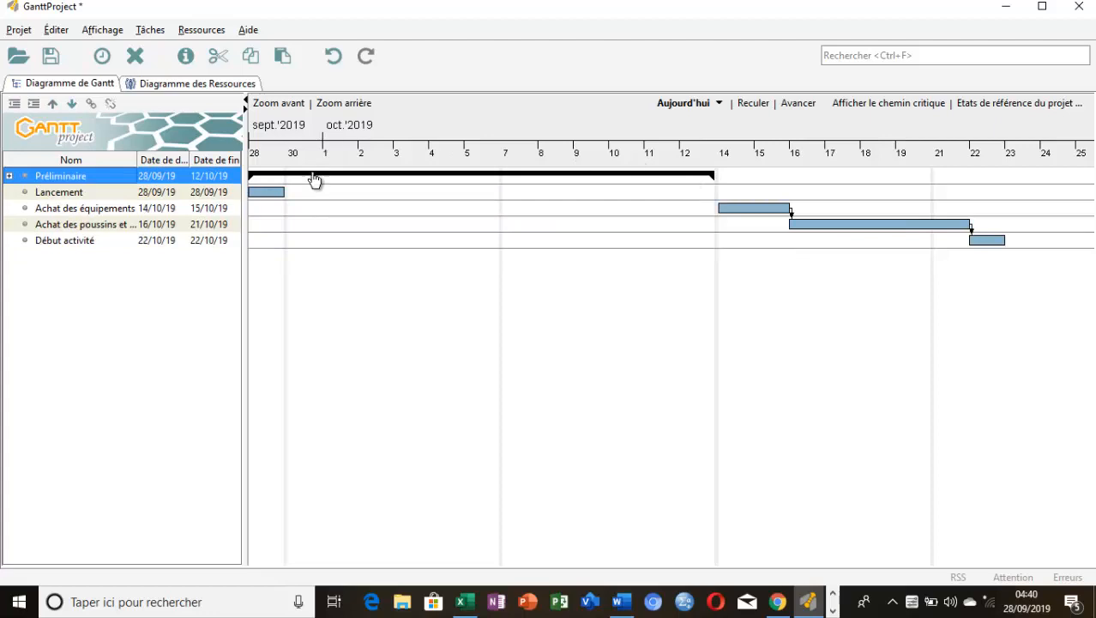
Indent "Achat des équipements", "Achat des poussins et provende" and "Début activité" as subtasks of "Lancement", and collapse that group
{"action": "left_click", "coordinate": [28, 246]}
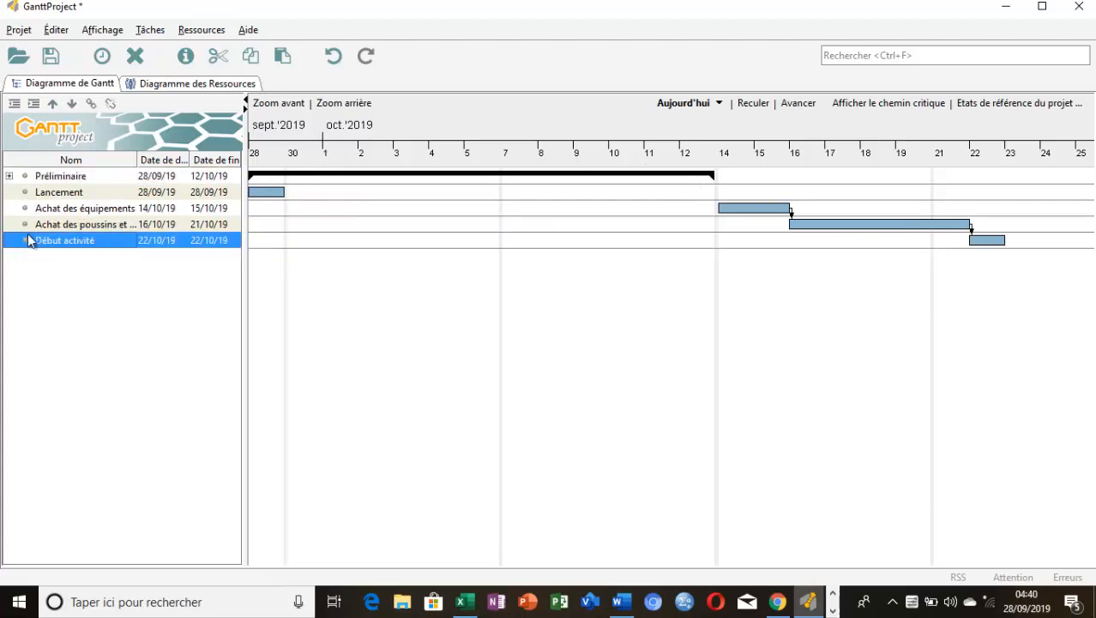
{"action": "left_click", "coordinate": [35, 225], "text": "ctrl"}
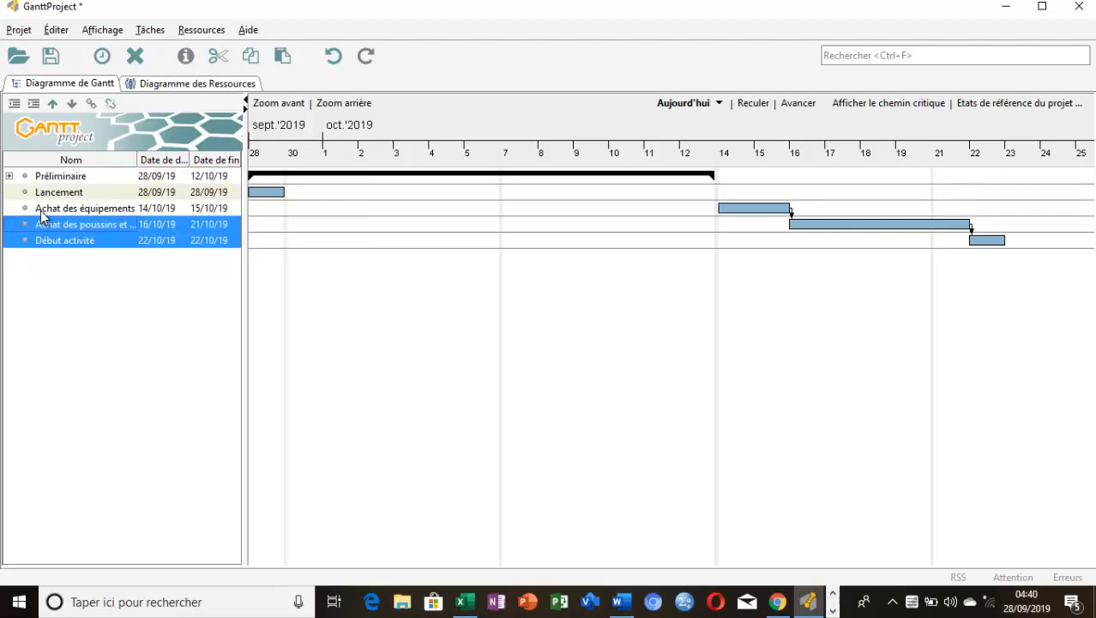
{"action": "left_click", "coordinate": [40, 211], "text": "ctrl"}
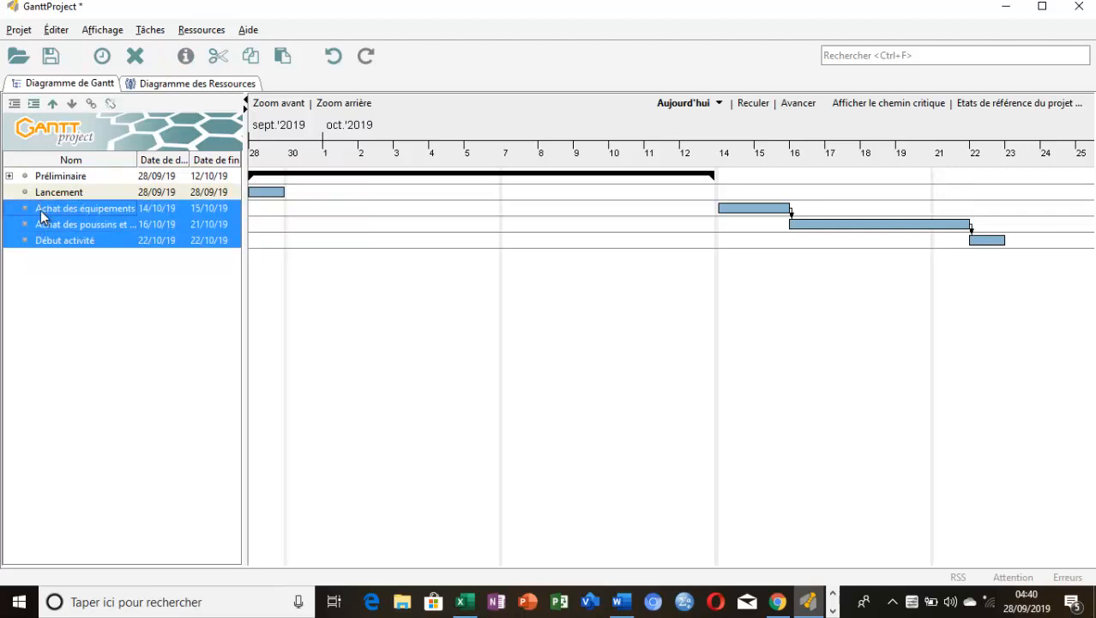
{"action": "left_click", "coordinate": [37, 103]}
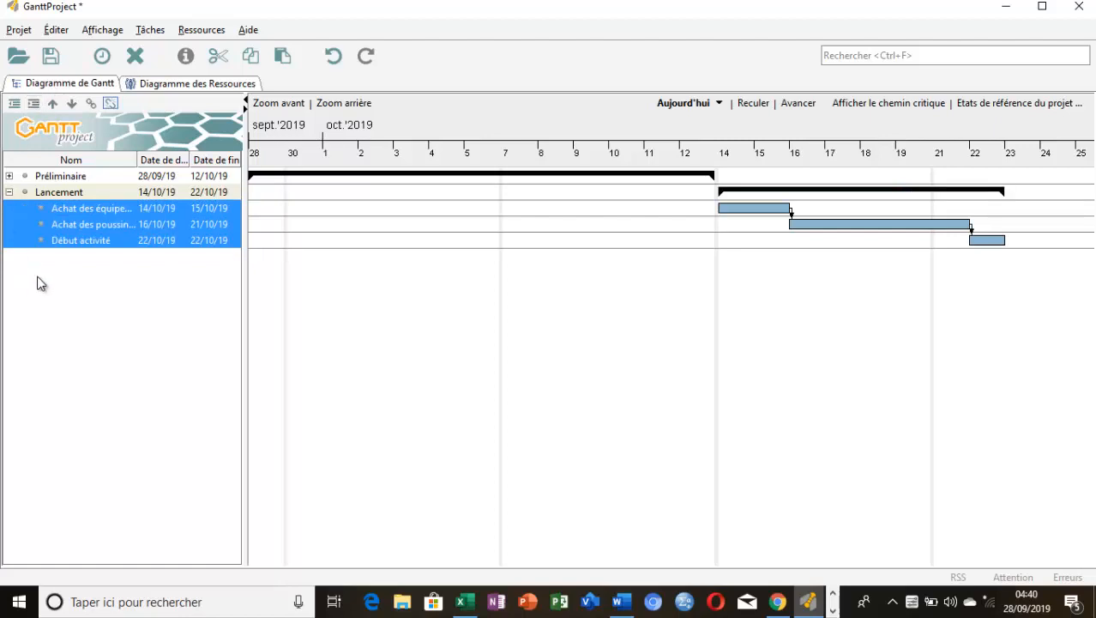
{"action": "left_click", "coordinate": [9, 207]}
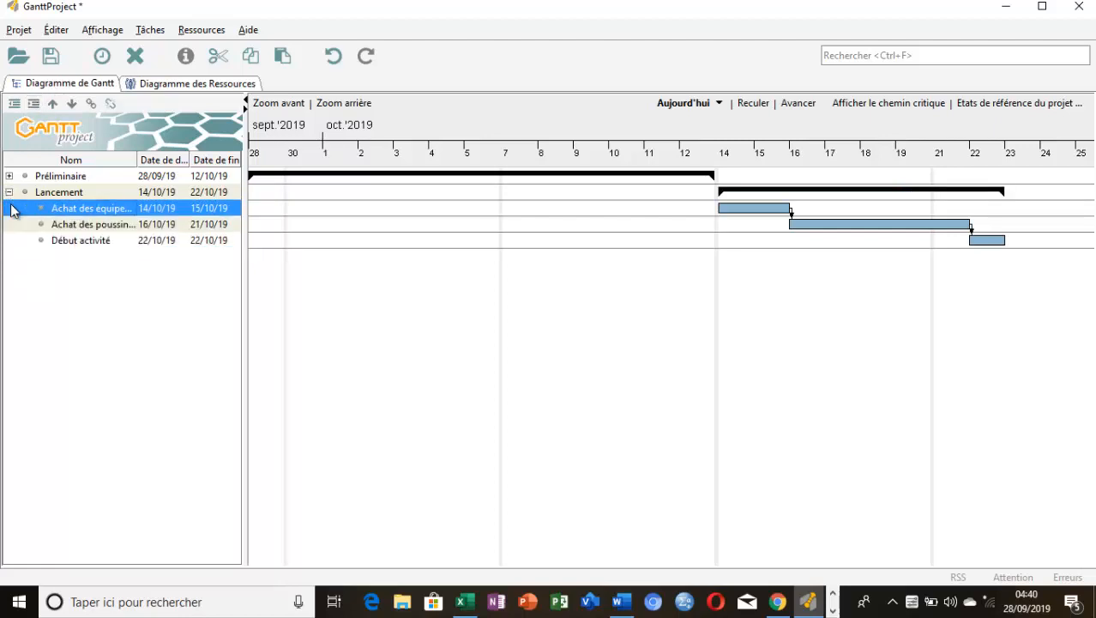
{"action": "left_click", "coordinate": [10, 192]}
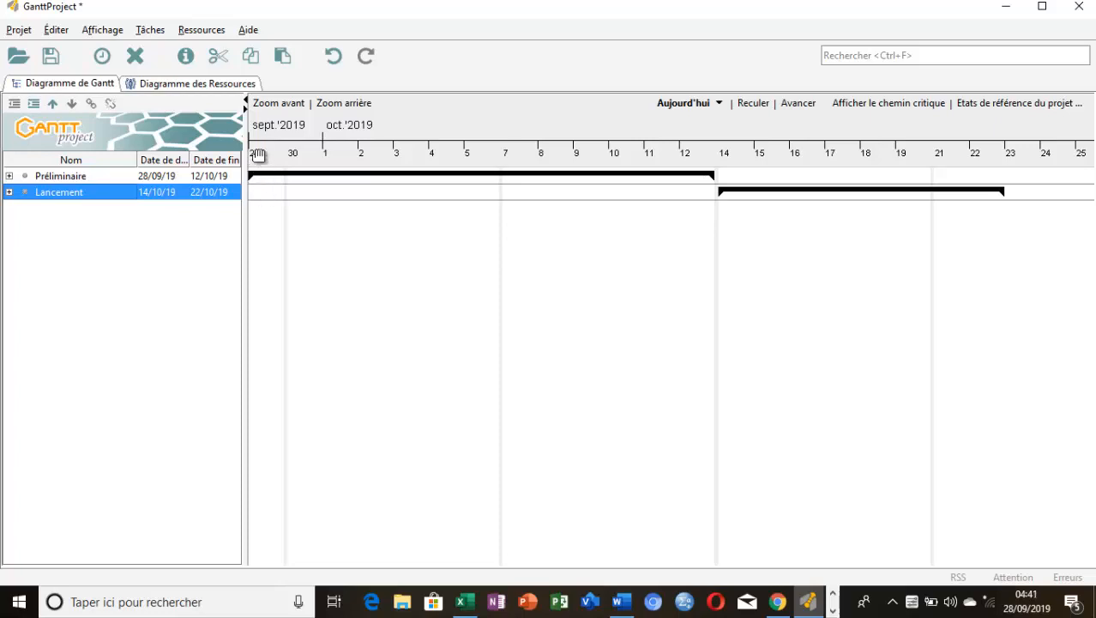
Review the general project settings, close them without changes and expand the "Préliminaire" group in the task list
{"action": "left_click", "coordinate": [18, 32]}
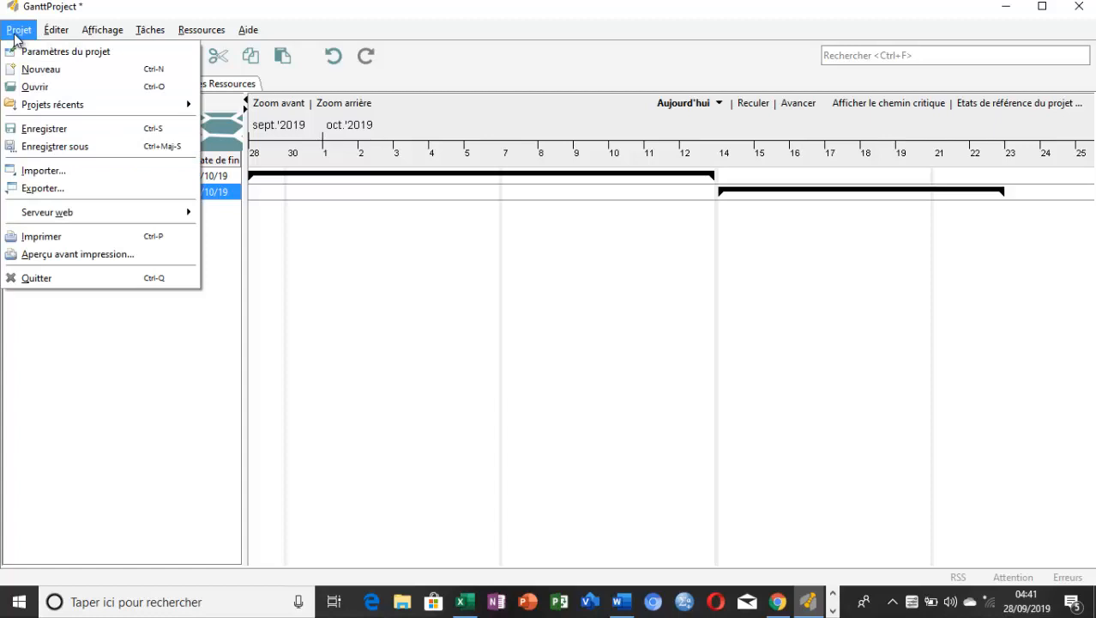
{"action": "left_click", "coordinate": [78, 56]}
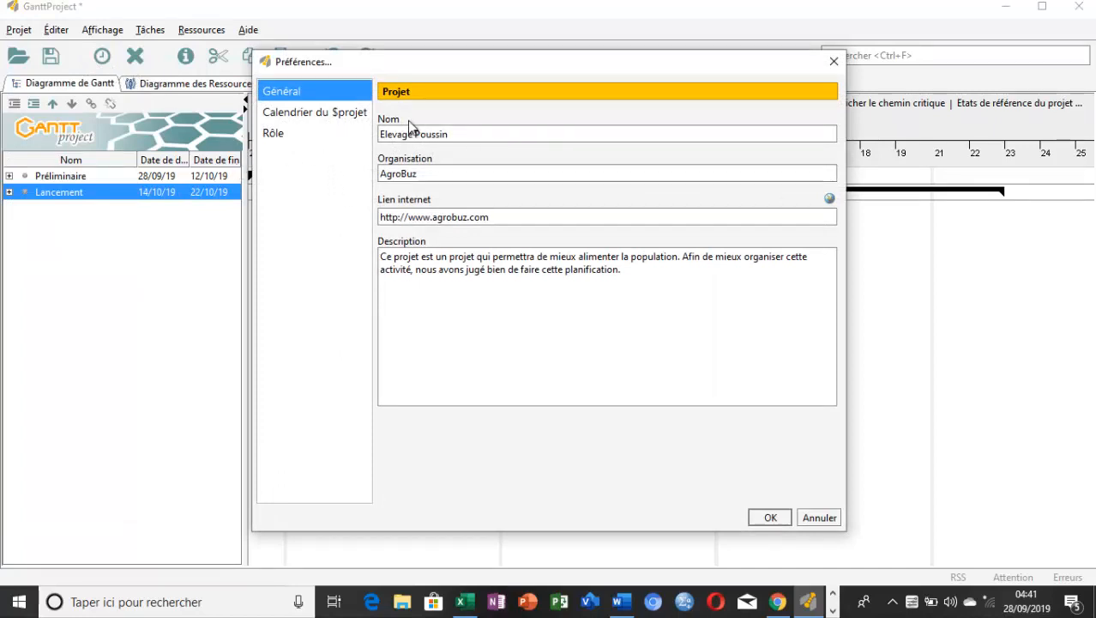
{"action": "left_click", "coordinate": [836, 66]}
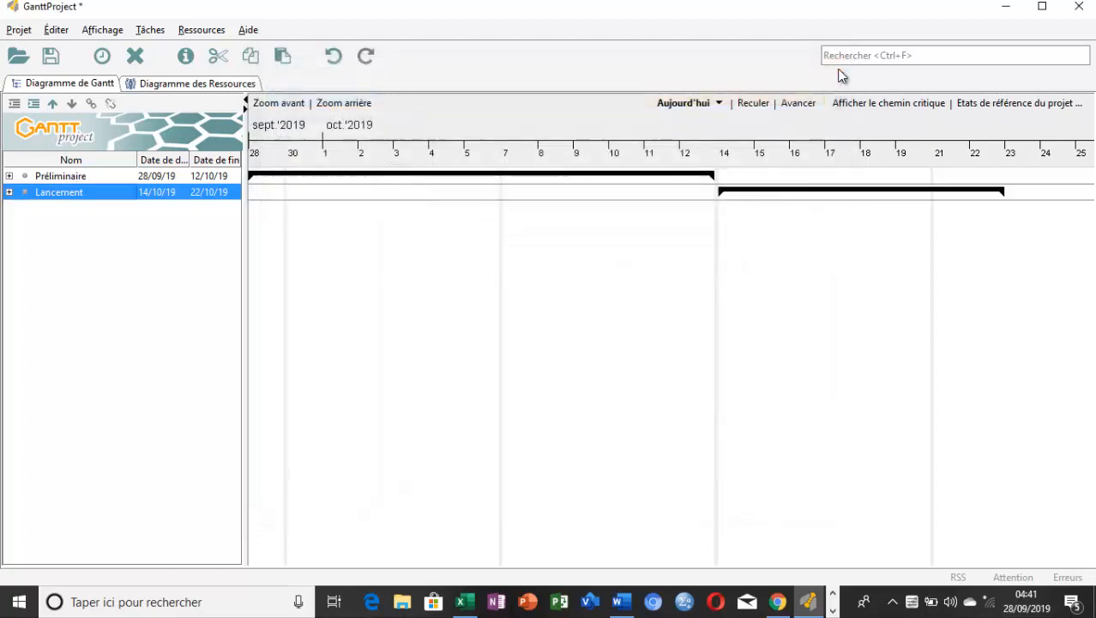
{"action": "double_click", "coordinate": [54, 176]}
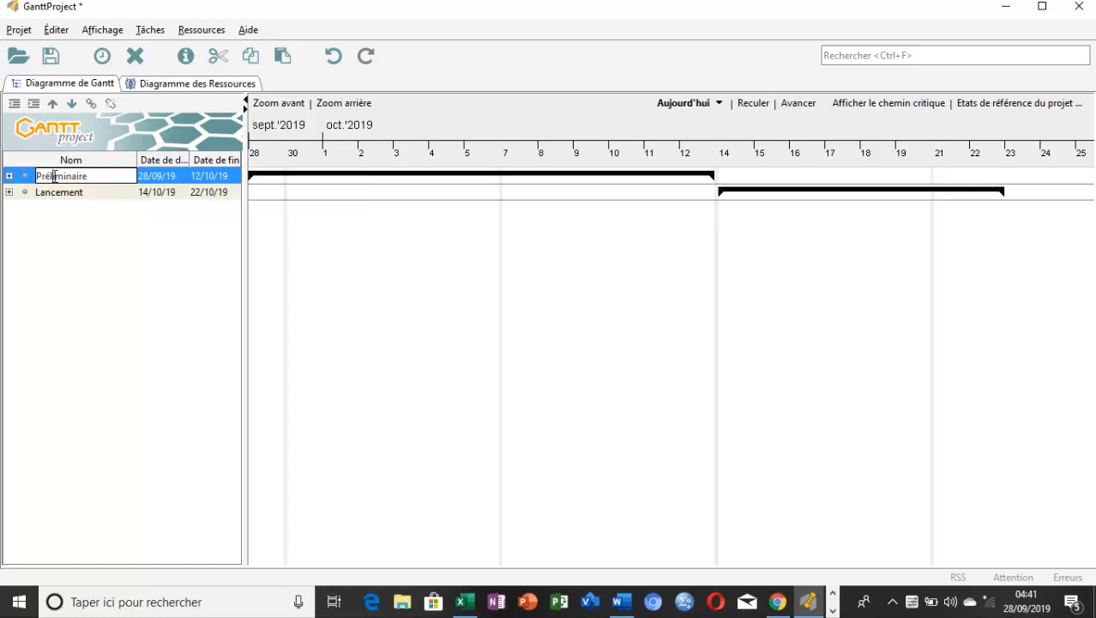
{"action": "left_click", "coordinate": [8, 176]}
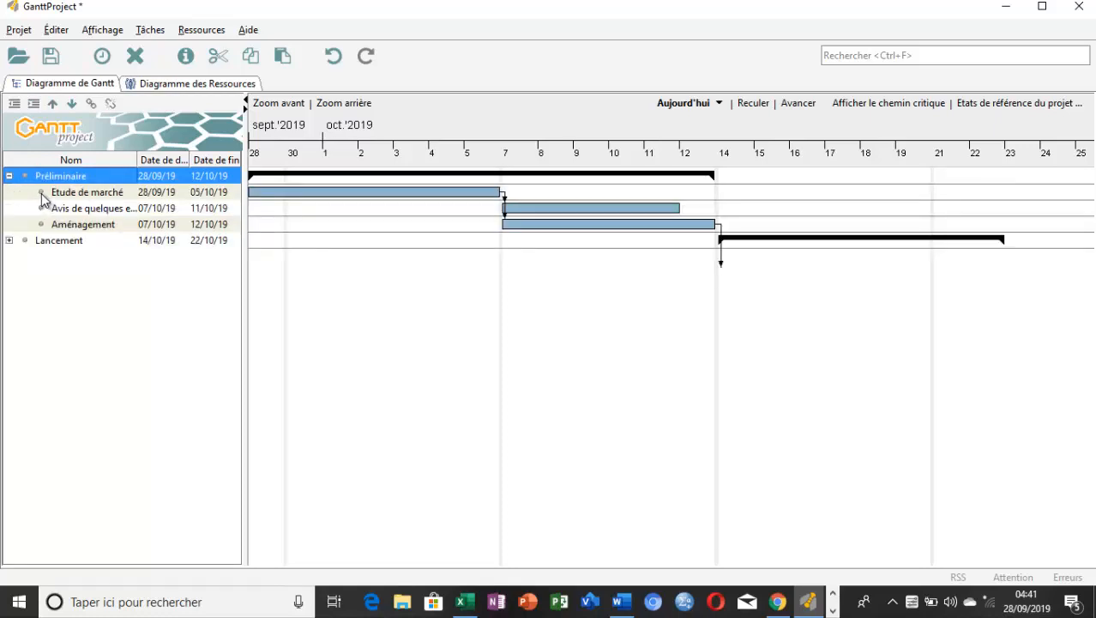
Try 1 July 2019 as the start date of the task "Etude de marché" and undo the change
{"action": "left_click", "coordinate": [41, 196]}
{"action": "double_click", "coordinate": [41, 195]}
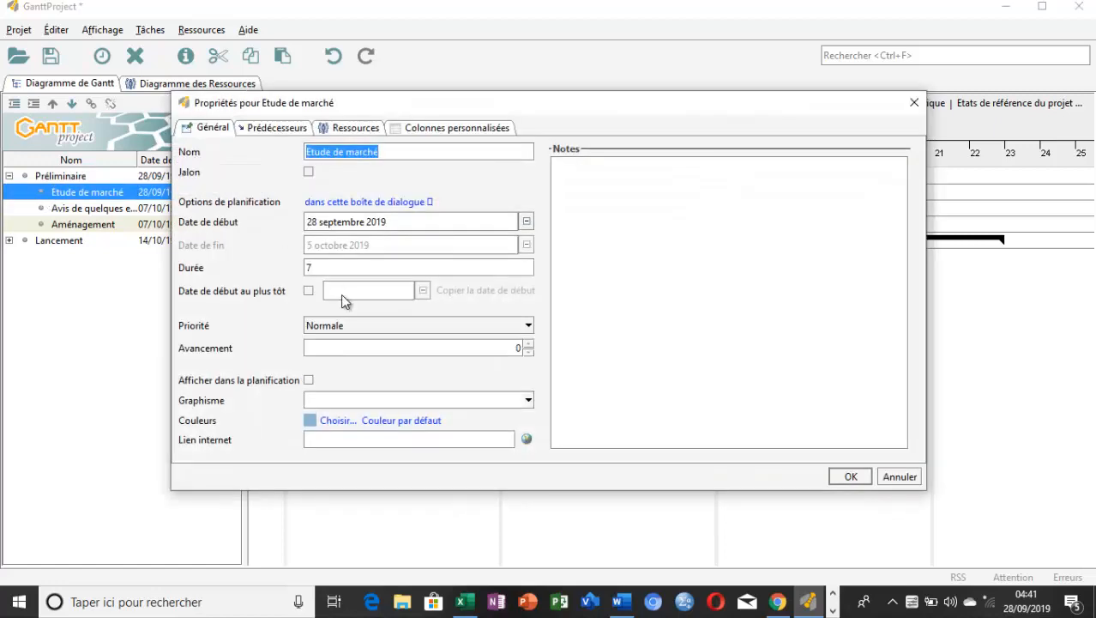
{"action": "left_click", "coordinate": [470, 221]}
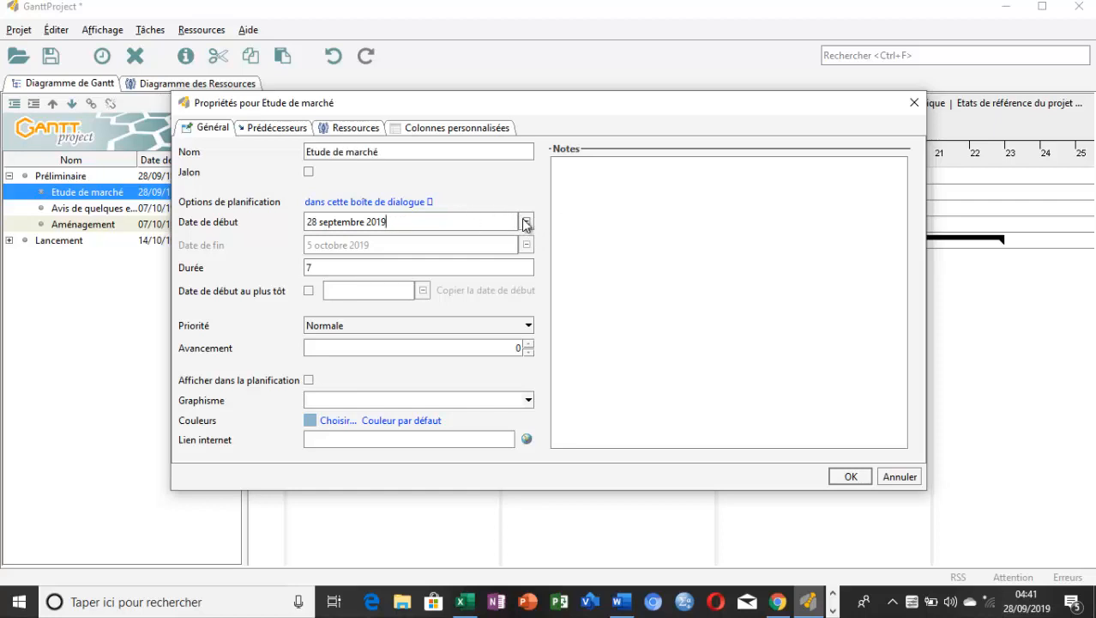
{"action": "left_click", "coordinate": [526, 223]}
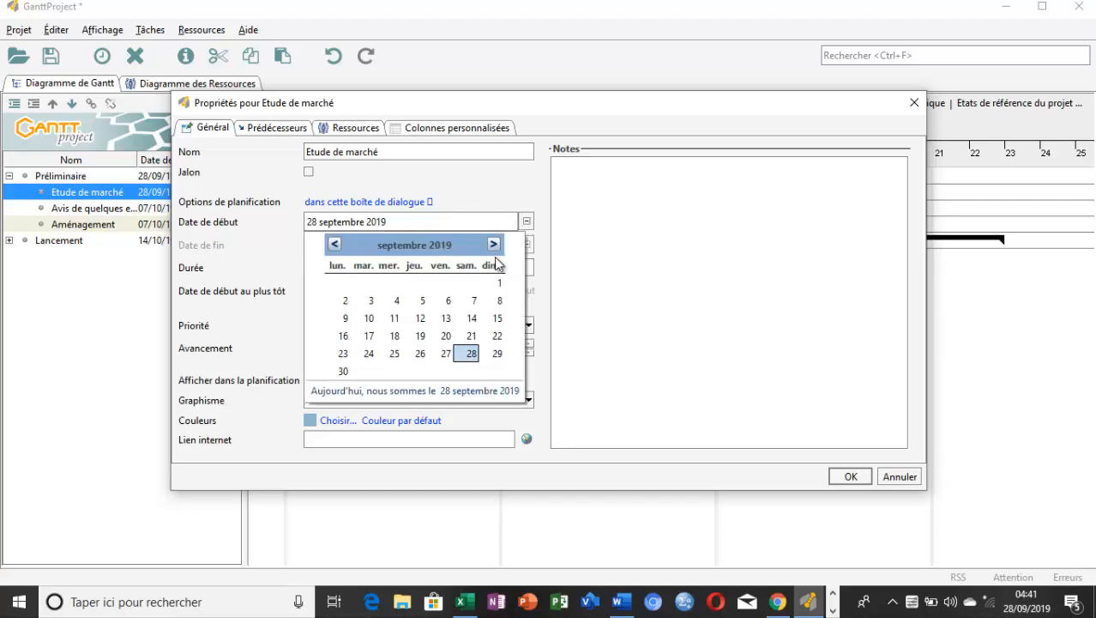
{"action": "left_click", "coordinate": [495, 244]}
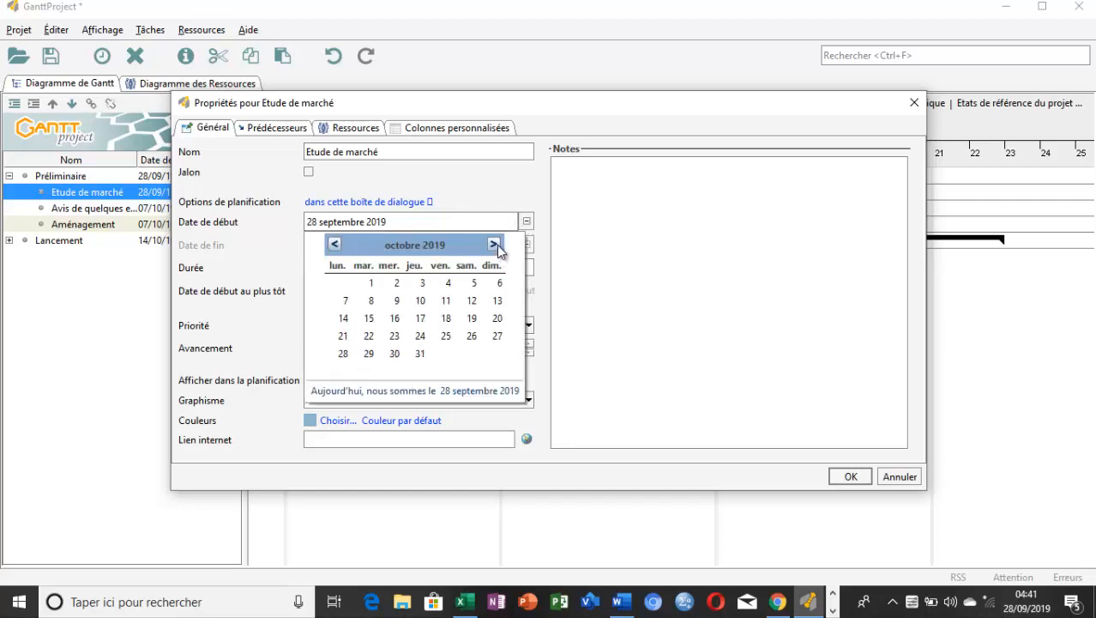
{"action": "left_click", "coordinate": [495, 246]}
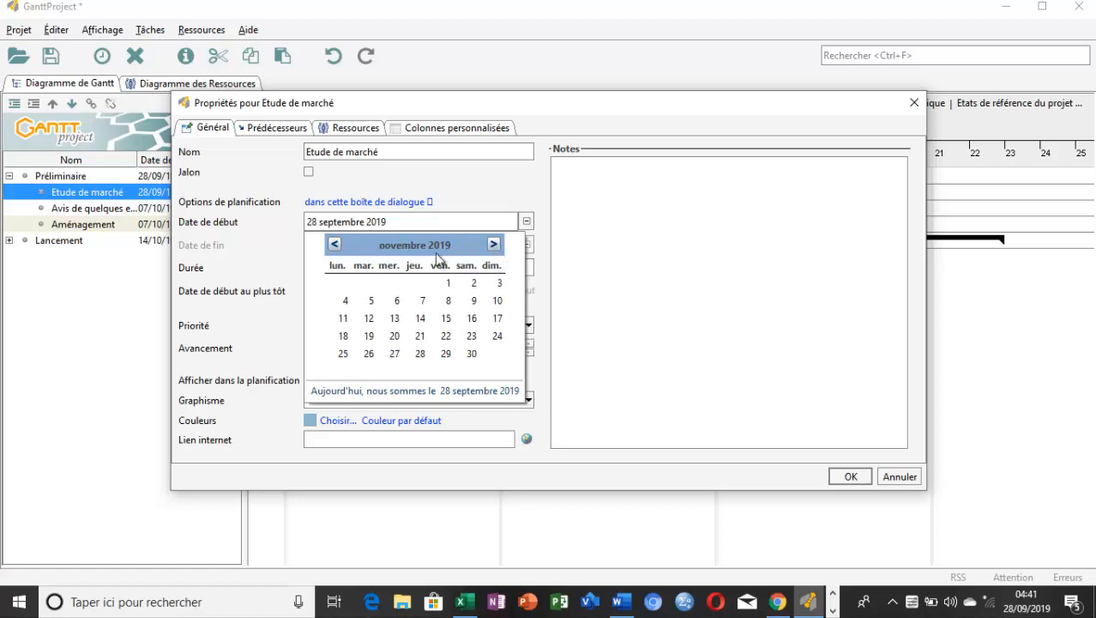
{"action": "left_click", "coordinate": [334, 245]}
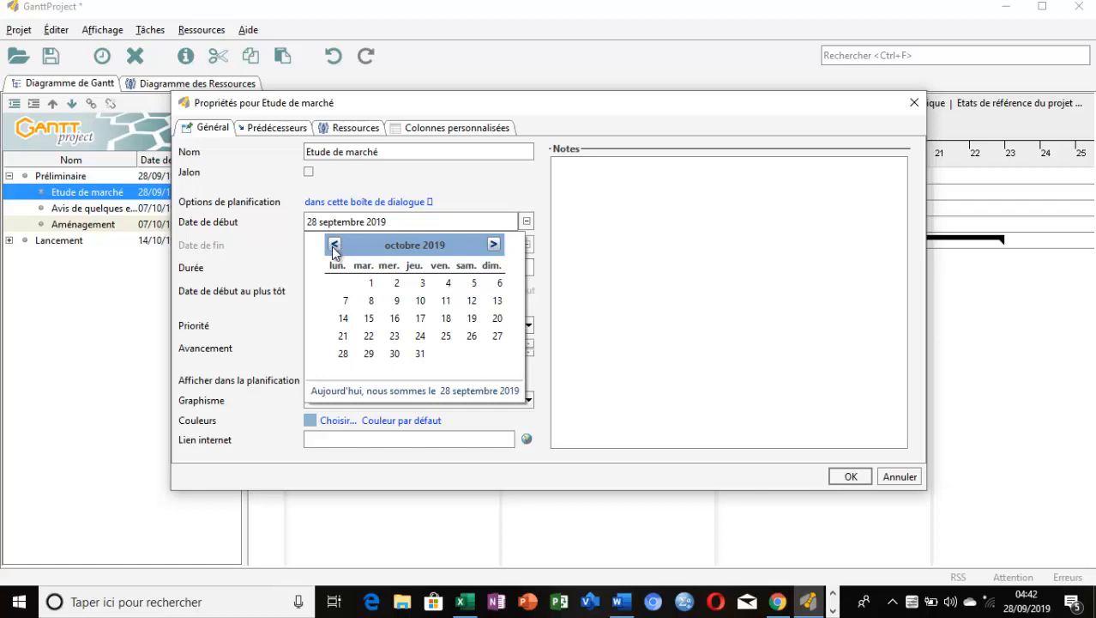
{"action": "left_click", "coordinate": [334, 245]}
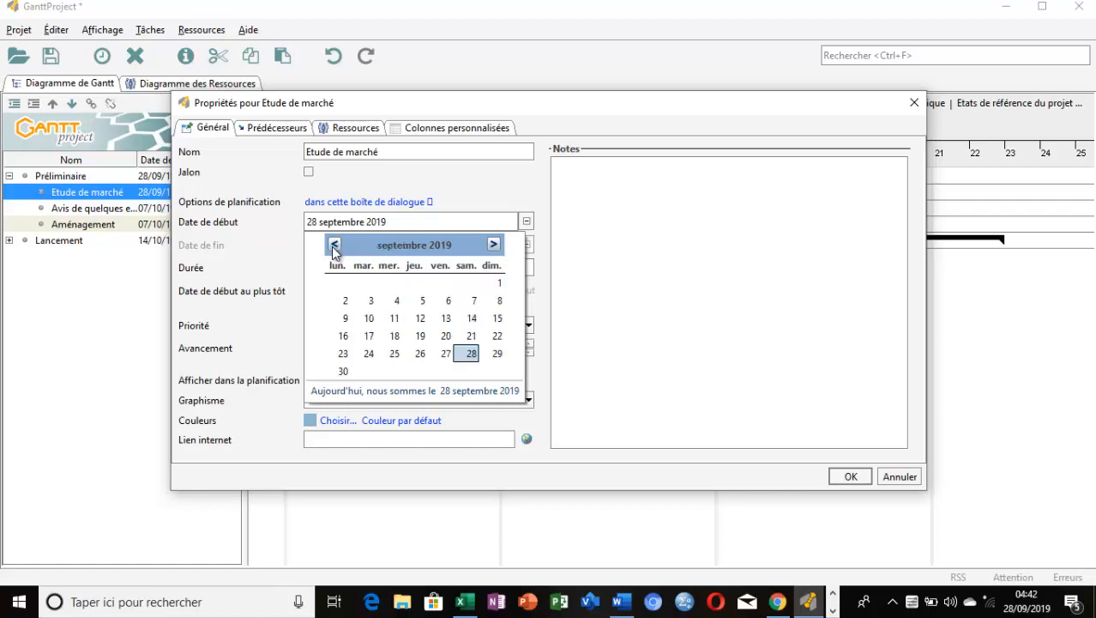
{"action": "left_click", "coordinate": [335, 245]}
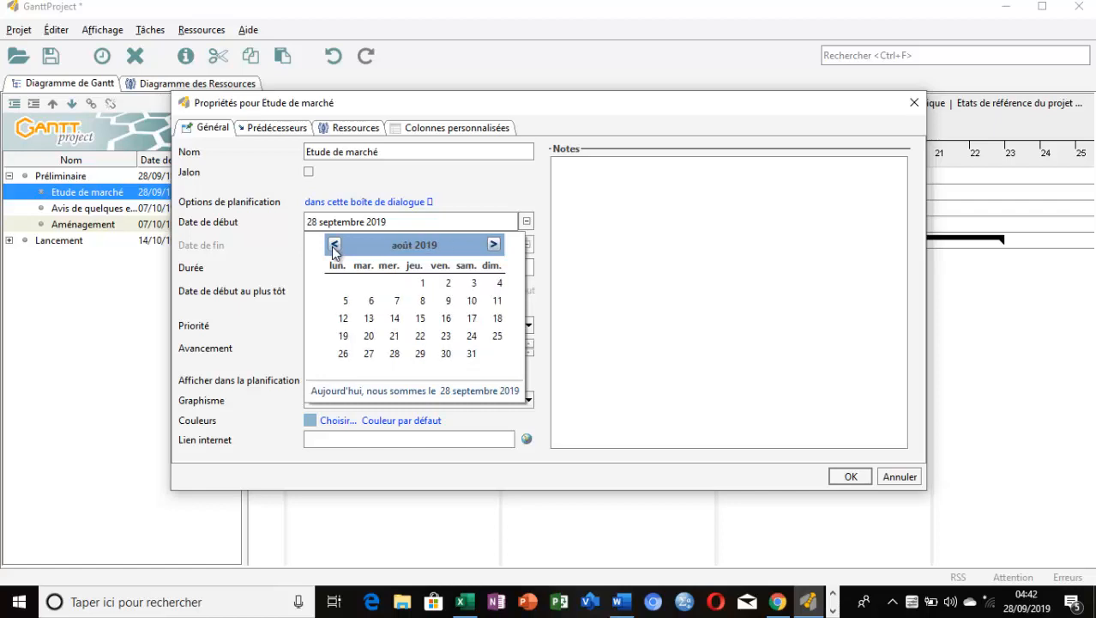
{"action": "left_click", "coordinate": [334, 245]}
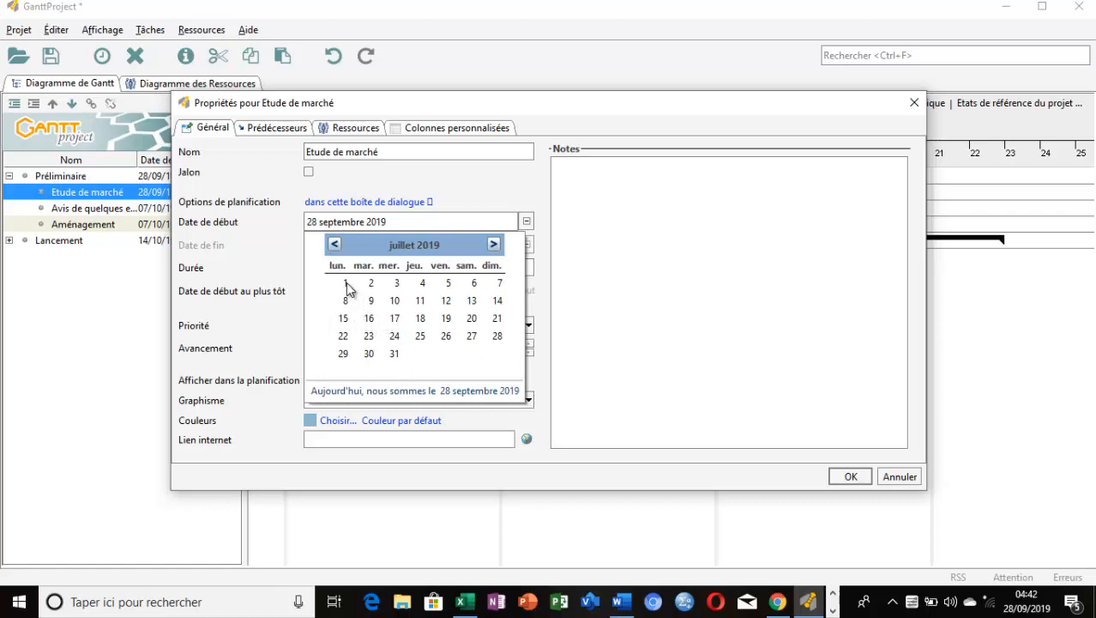
{"action": "left_click", "coordinate": [345, 282]}
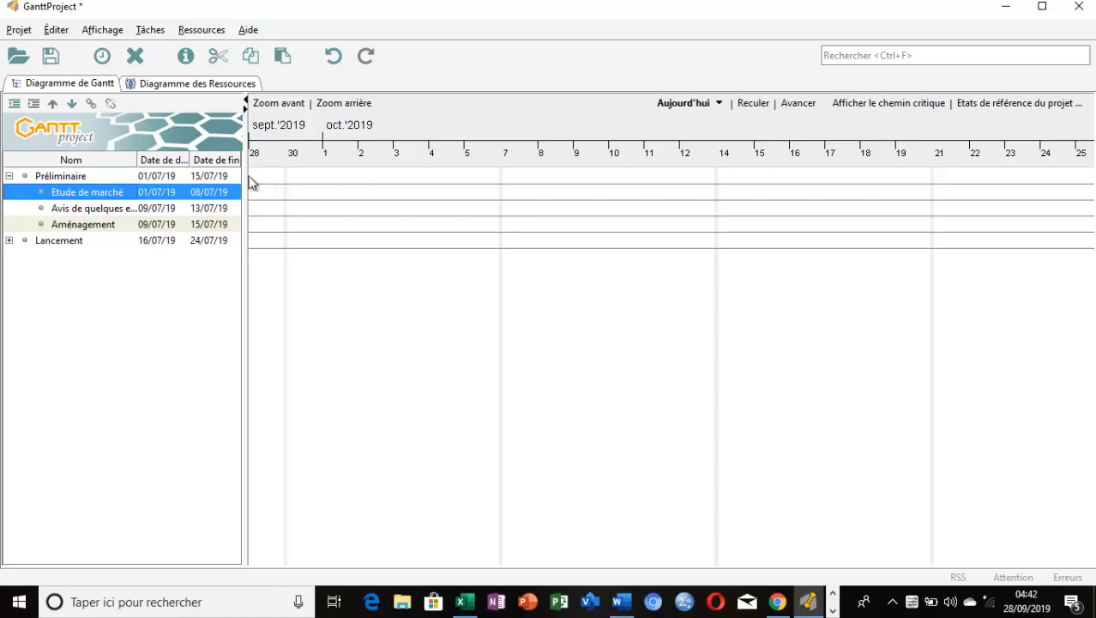
{"action": "left_click", "coordinate": [333, 58]}
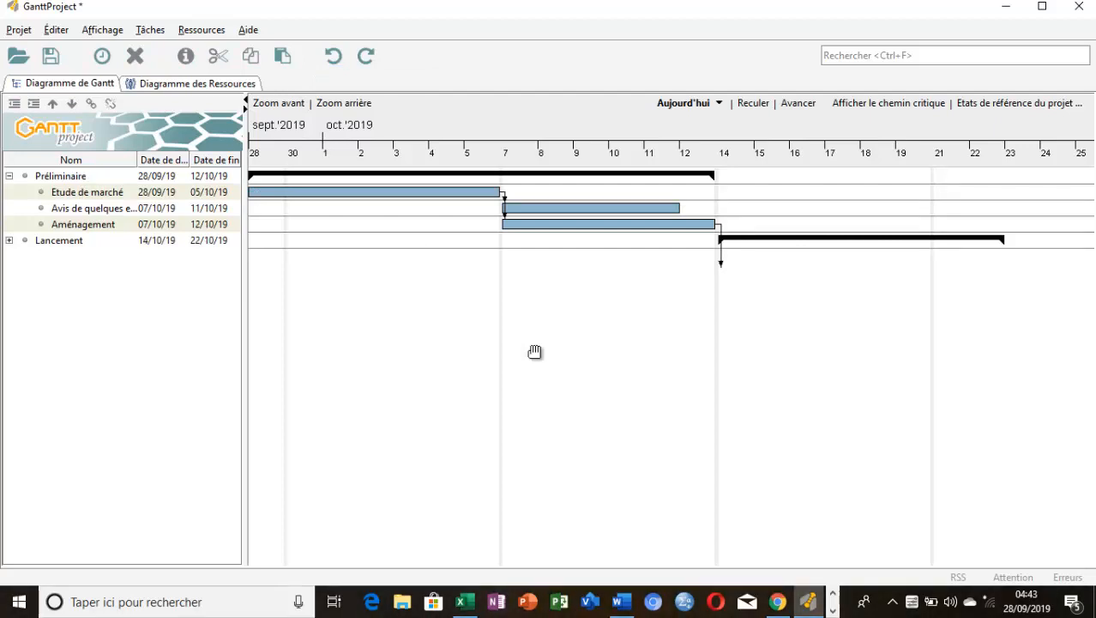
Expand the "Lancement" group and check which resources can be assigned to the task "Etude de marché", closing its properties without changes
{"action": "left_click", "coordinate": [9, 240]}
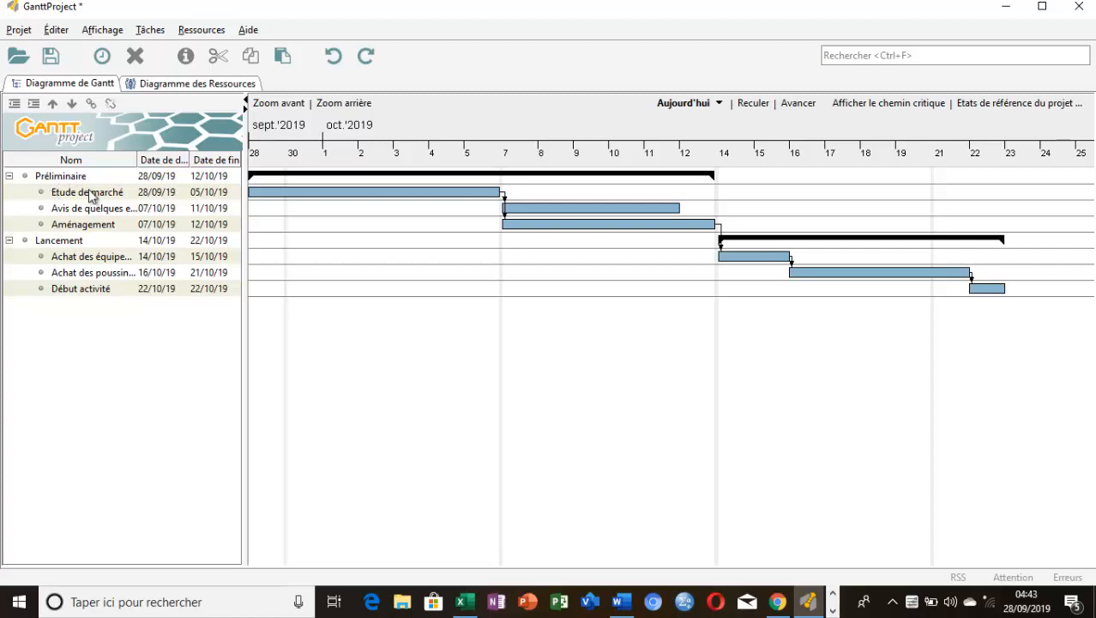
{"action": "double_click", "coordinate": [43, 196]}
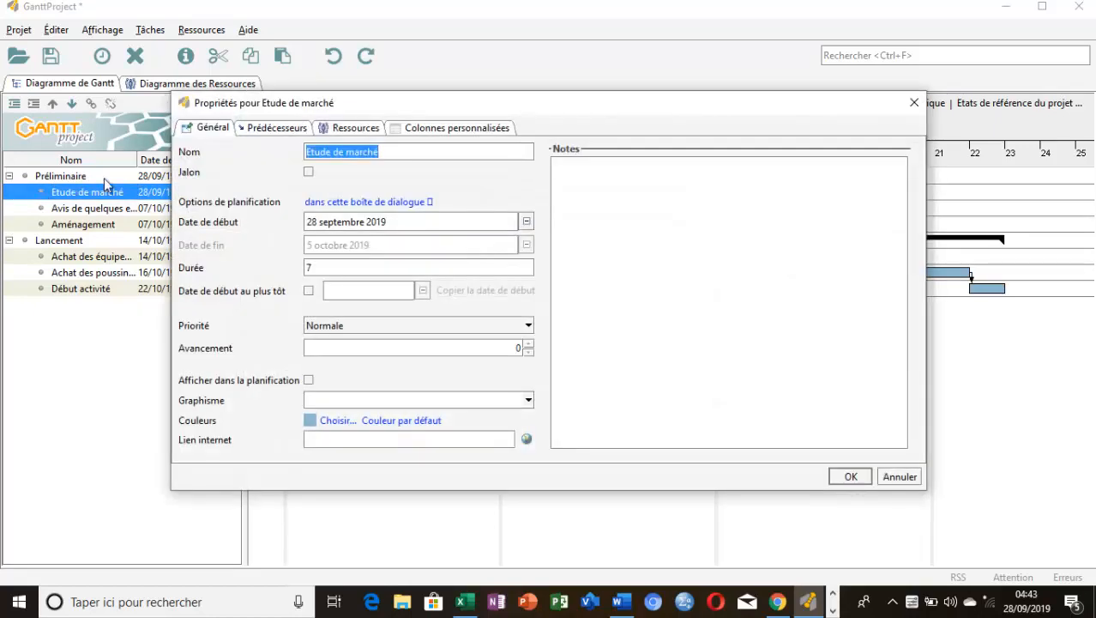
{"action": "left_click", "coordinate": [358, 129]}
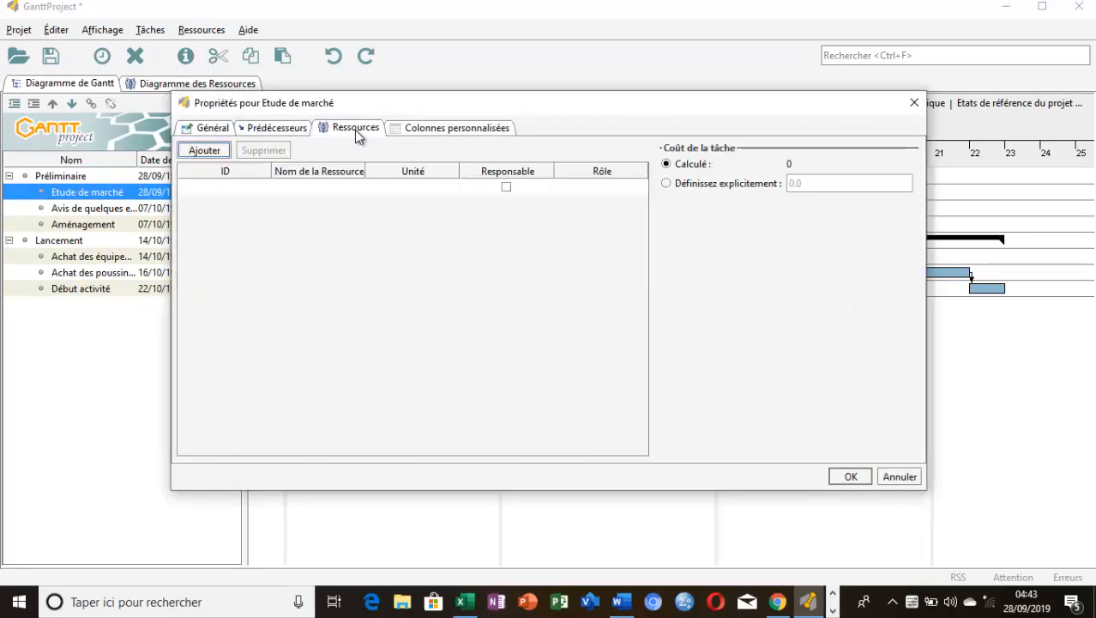
{"action": "left_click", "coordinate": [328, 191]}
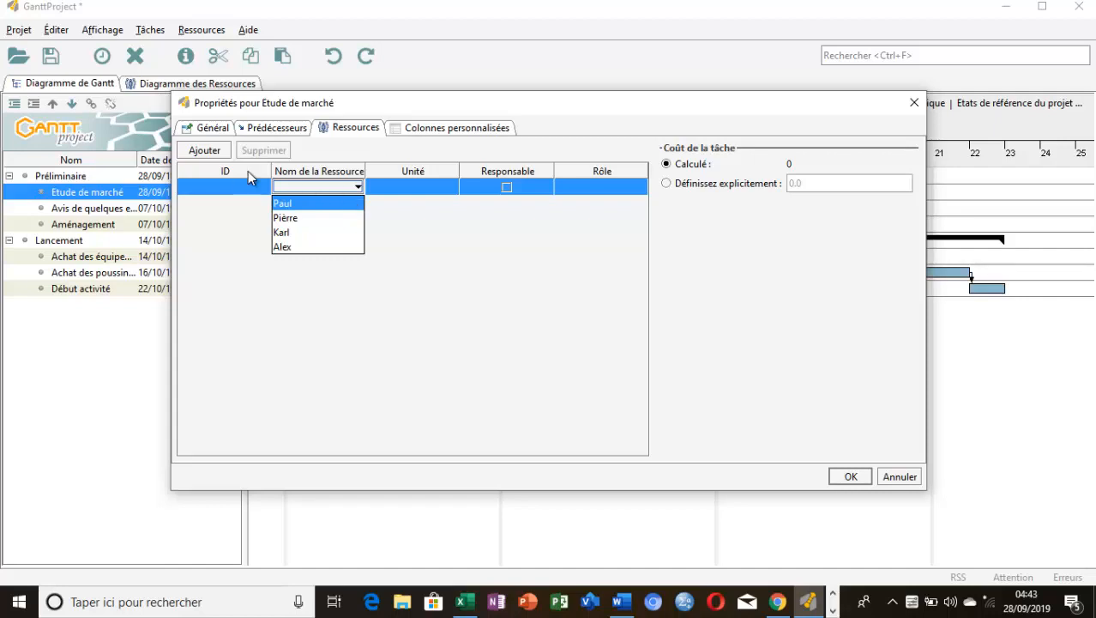
{"action": "left_click", "coordinate": [305, 332]}
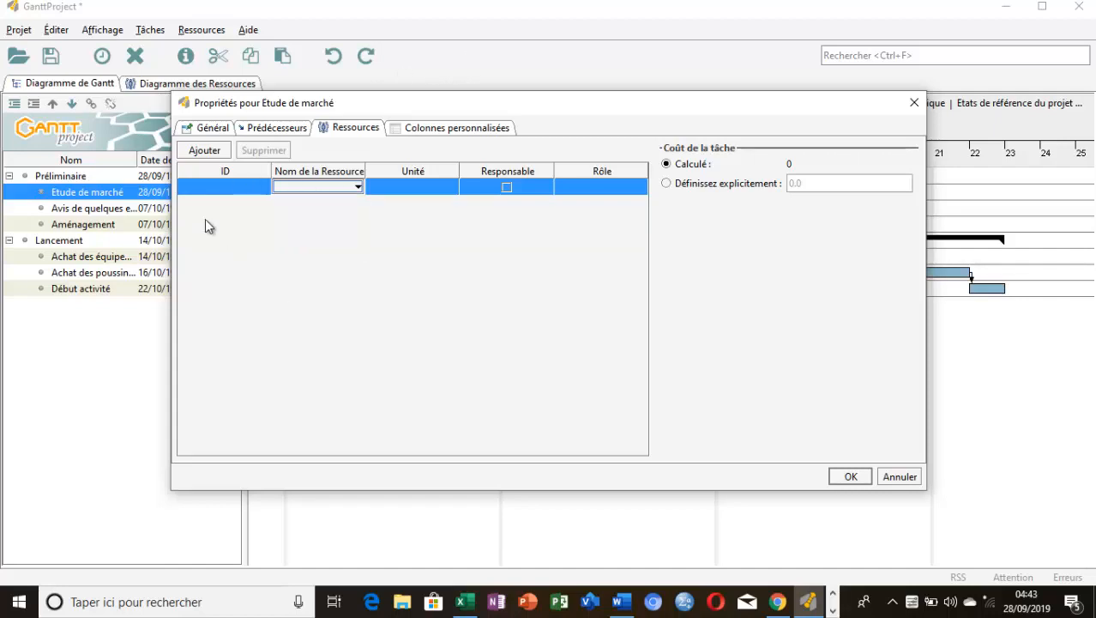
{"action": "left_click", "coordinate": [914, 102]}
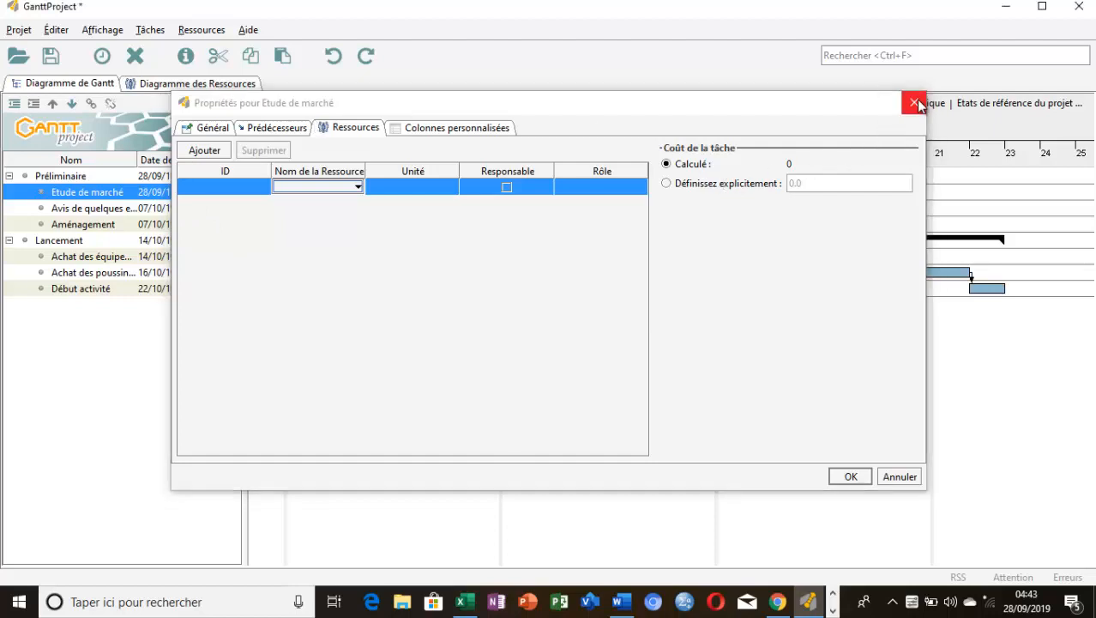
Create a new resource named "CAGECOM" with its telephone number and the default role "Fournisseurs"
{"action": "left_click", "coordinate": [204, 30]}
{"action": "left_click", "coordinate": [223, 53]}
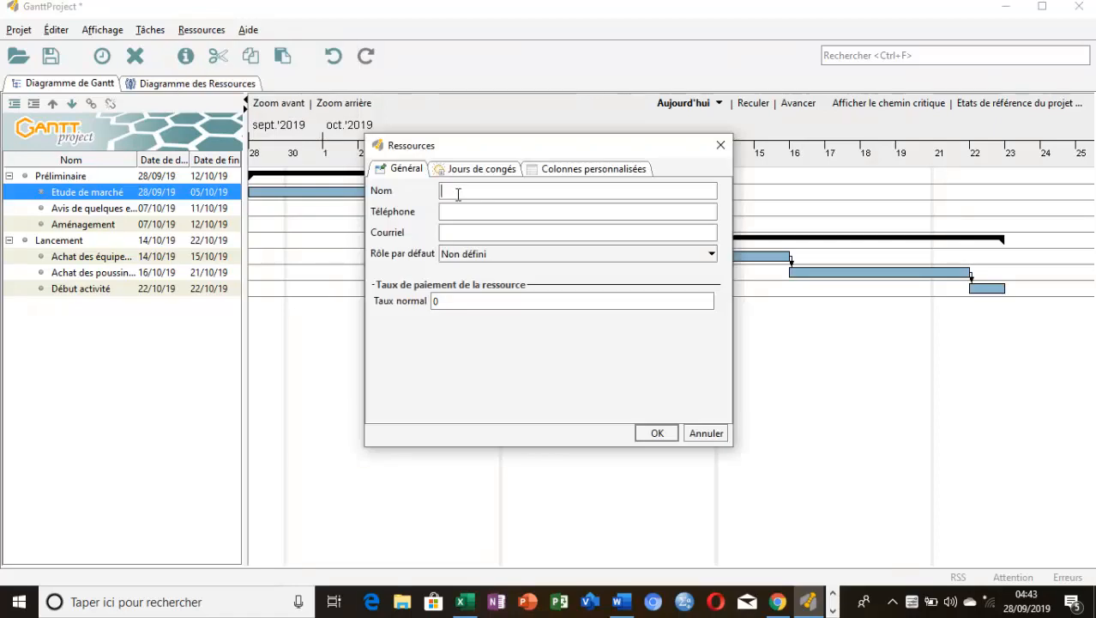
{"action": "type", "text": "CAGECOM"}
{"action": "left_click", "coordinate": [467, 214]}
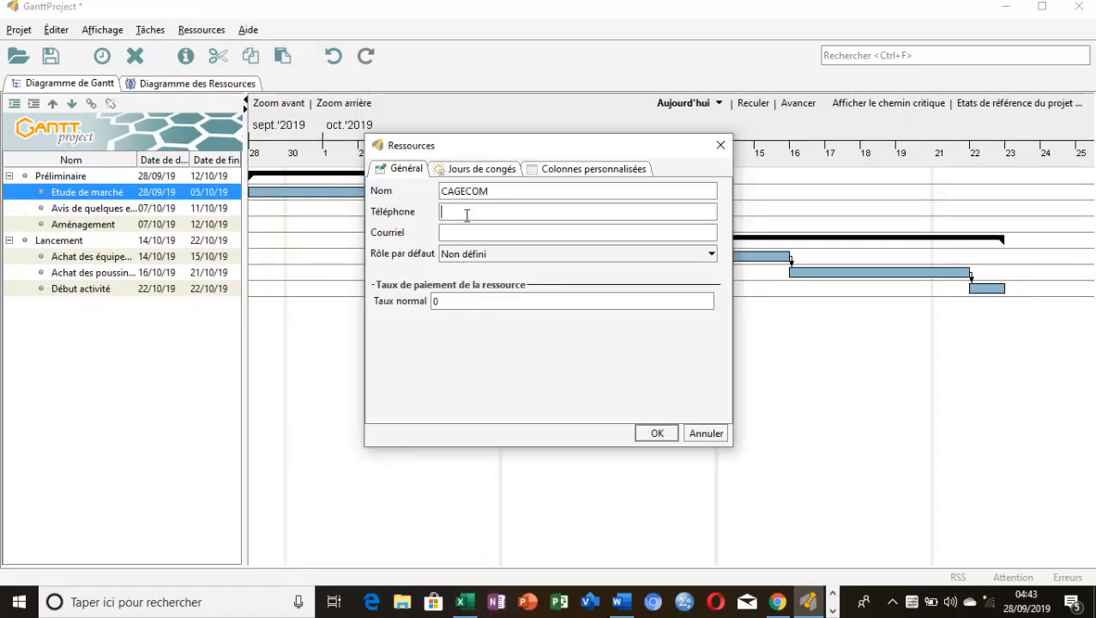
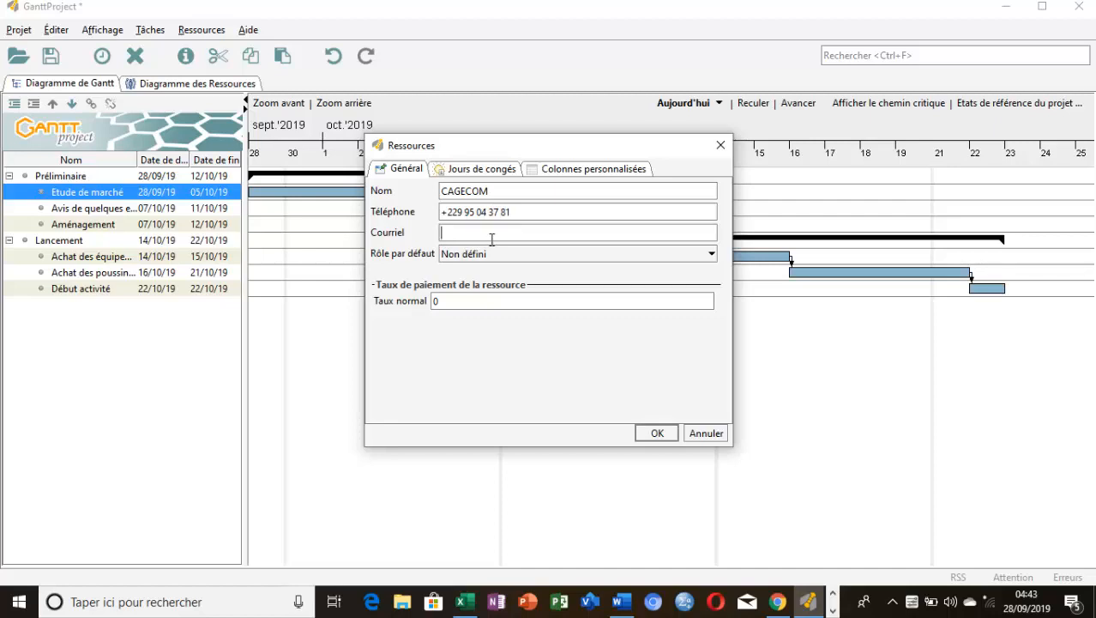
{"action": "left_click", "coordinate": [711, 254]}
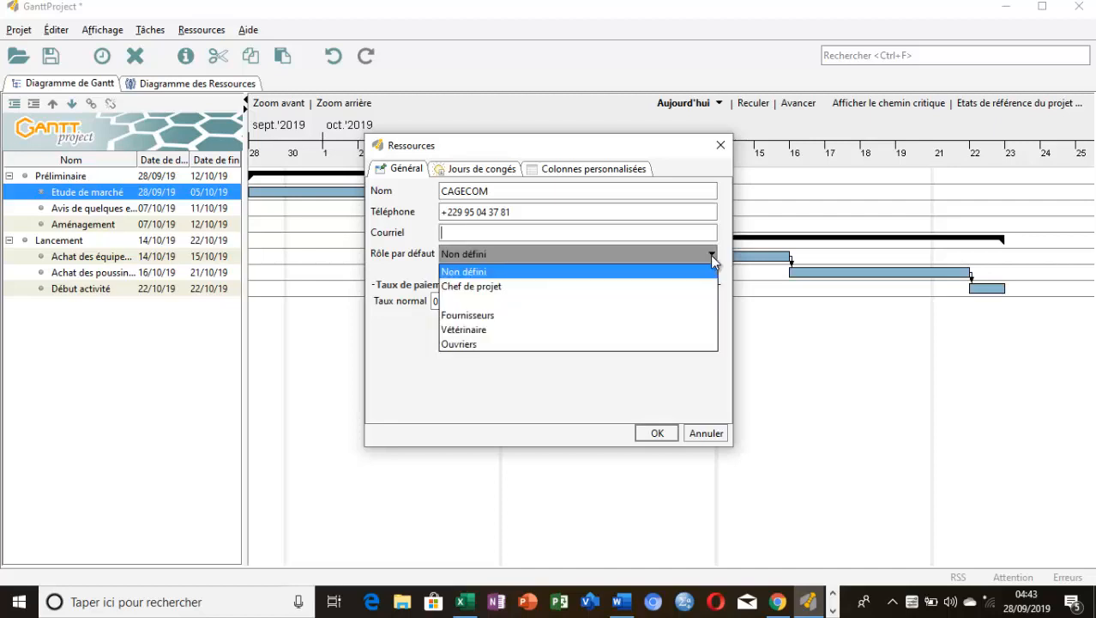
{"action": "left_click", "coordinate": [680, 316]}
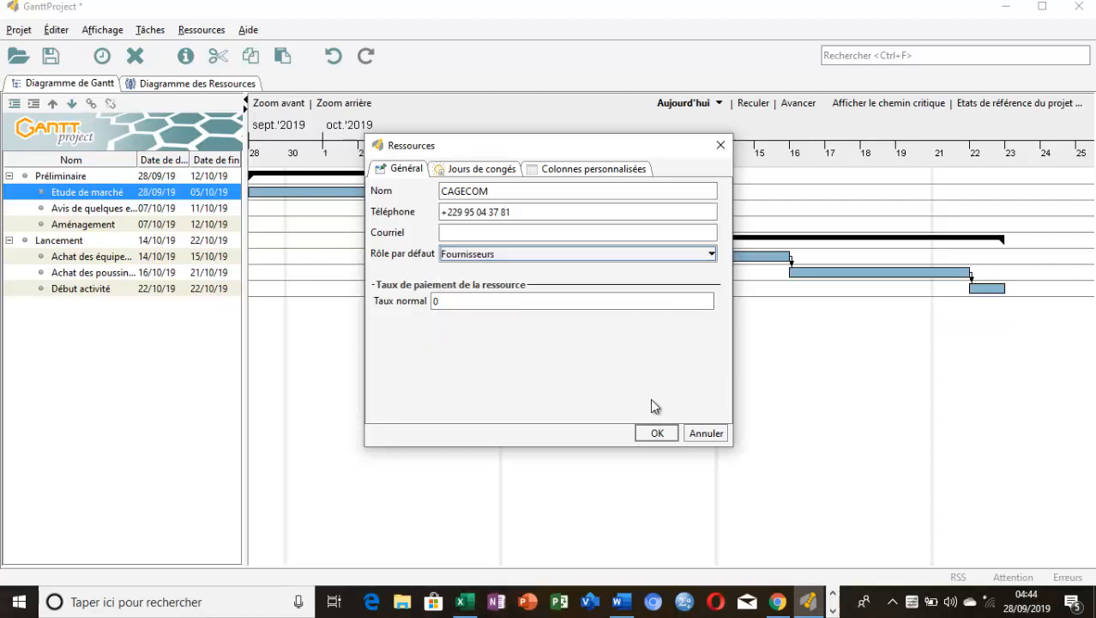
{"action": "left_click", "coordinate": [655, 434]}
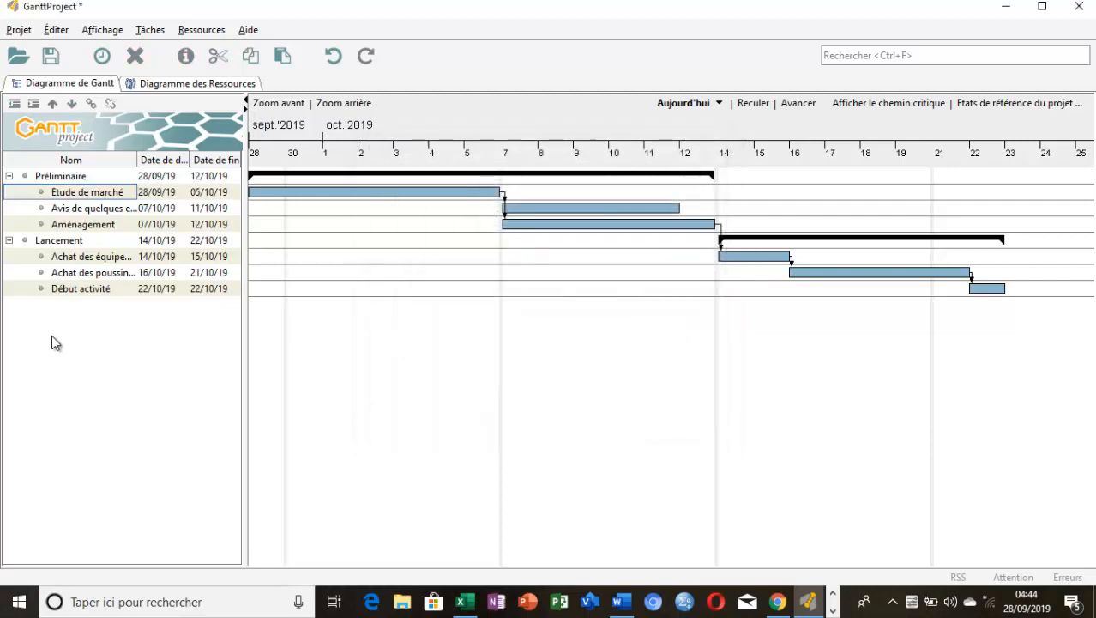
Assign the resource "CAGECOM" to the task "Etude de marché"
{"action": "double_click", "coordinate": [43, 196]}
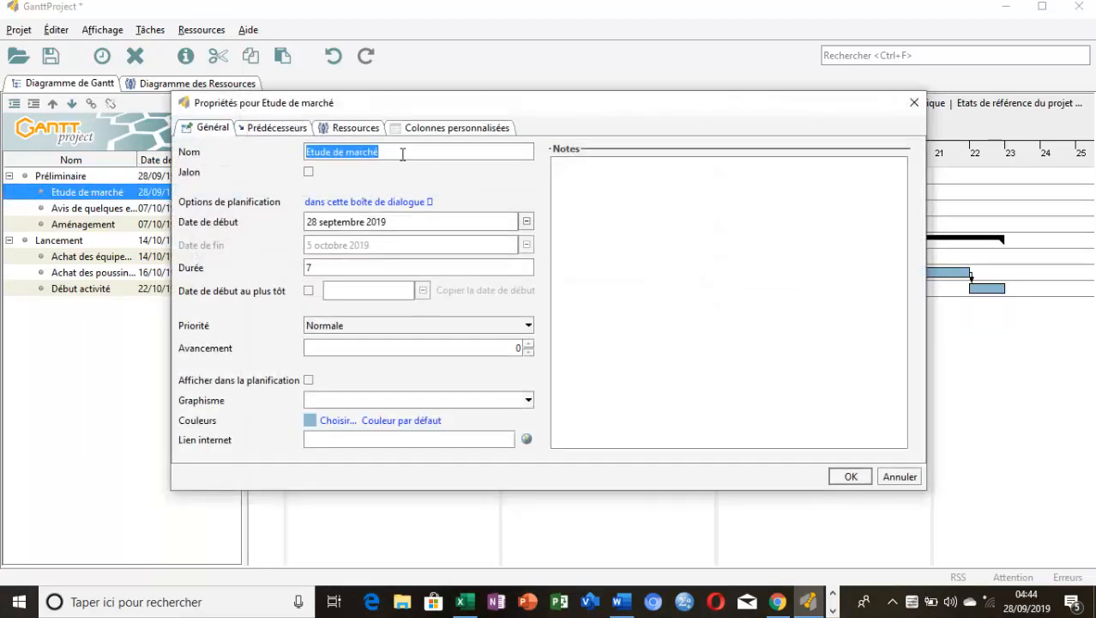
{"action": "left_click", "coordinate": [348, 131]}
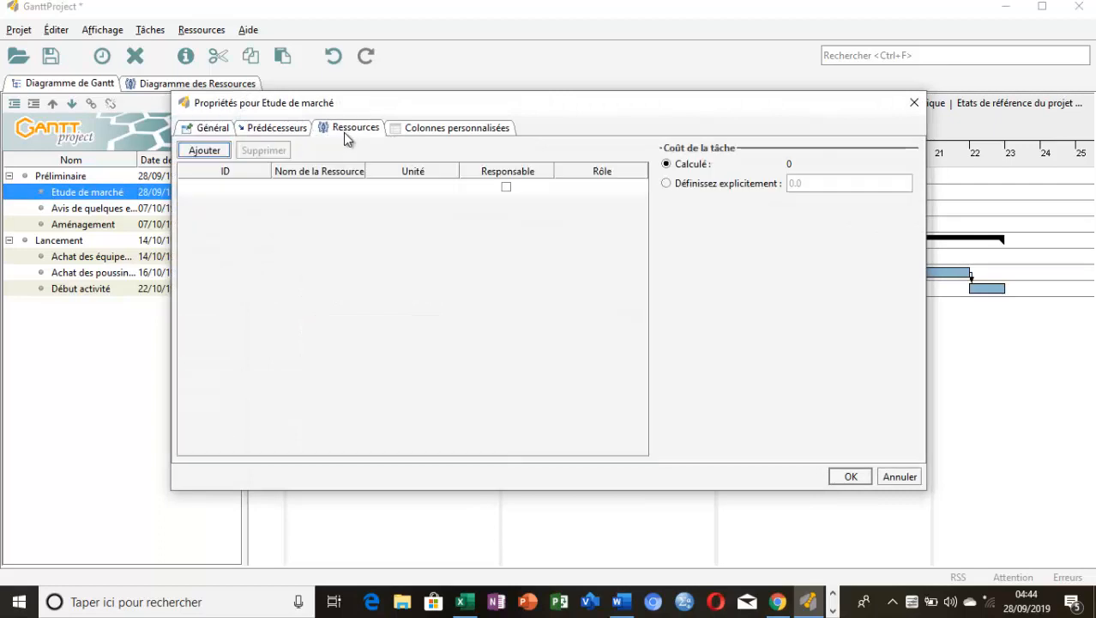
{"action": "left_click", "coordinate": [331, 185]}
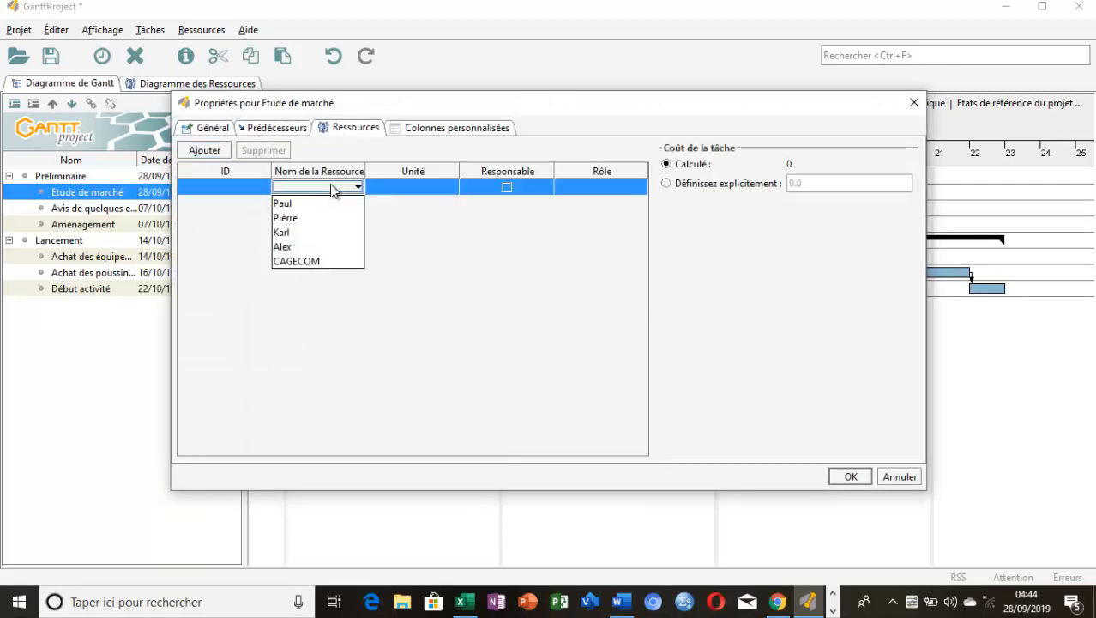
{"action": "left_click", "coordinate": [309, 261]}
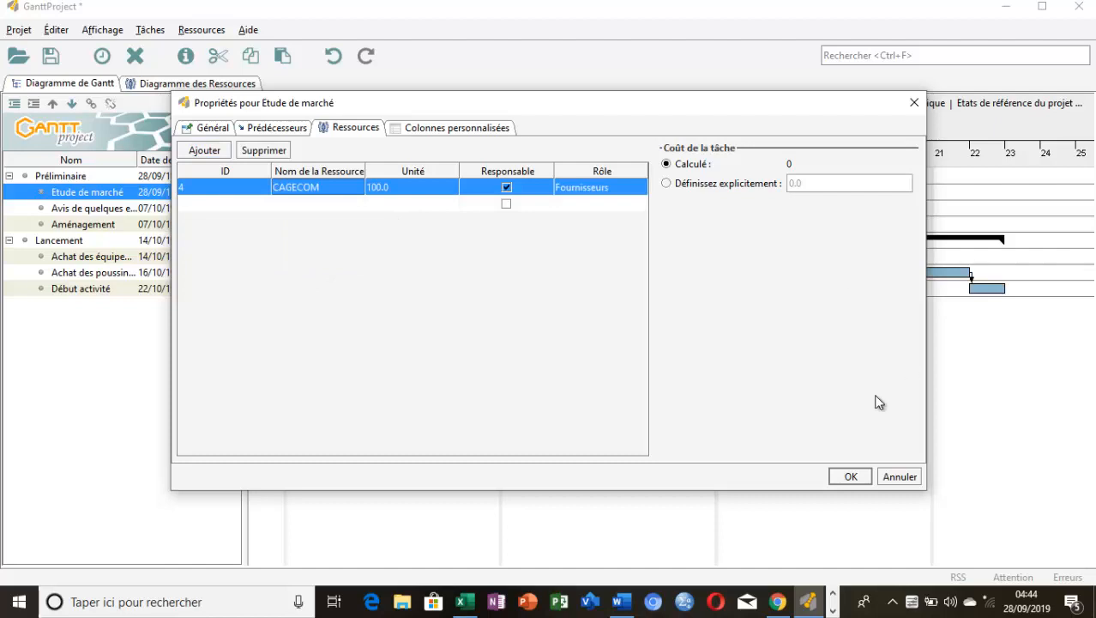
{"action": "left_click", "coordinate": [851, 477]}
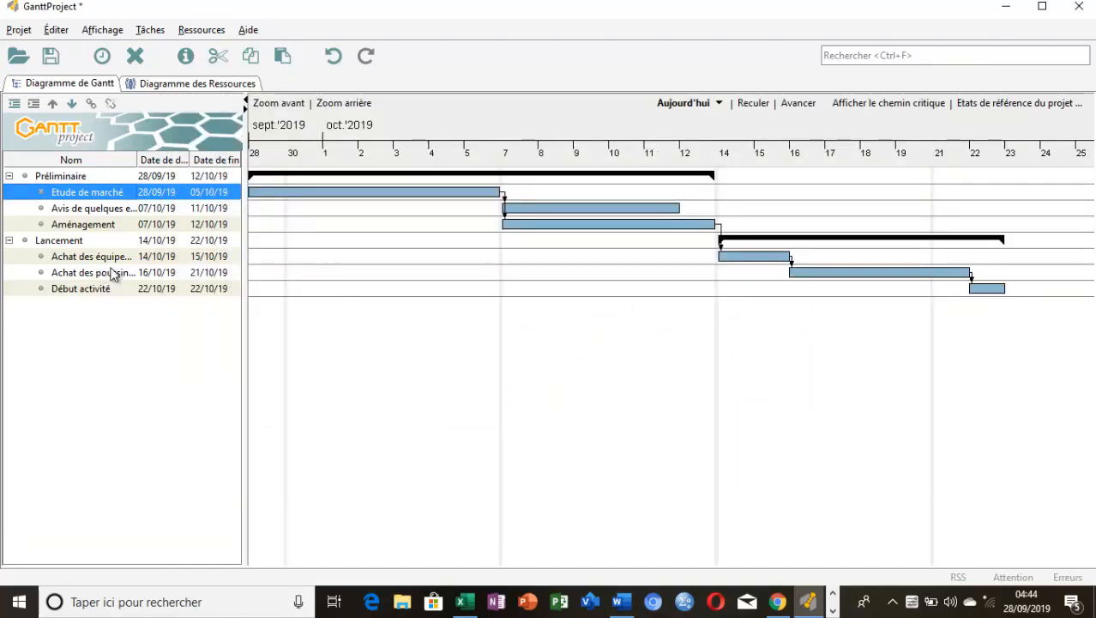
Assign the resource with the role "Vétérinaire" to the task "Avis de quelques experts"
{"action": "double_click", "coordinate": [40, 210]}
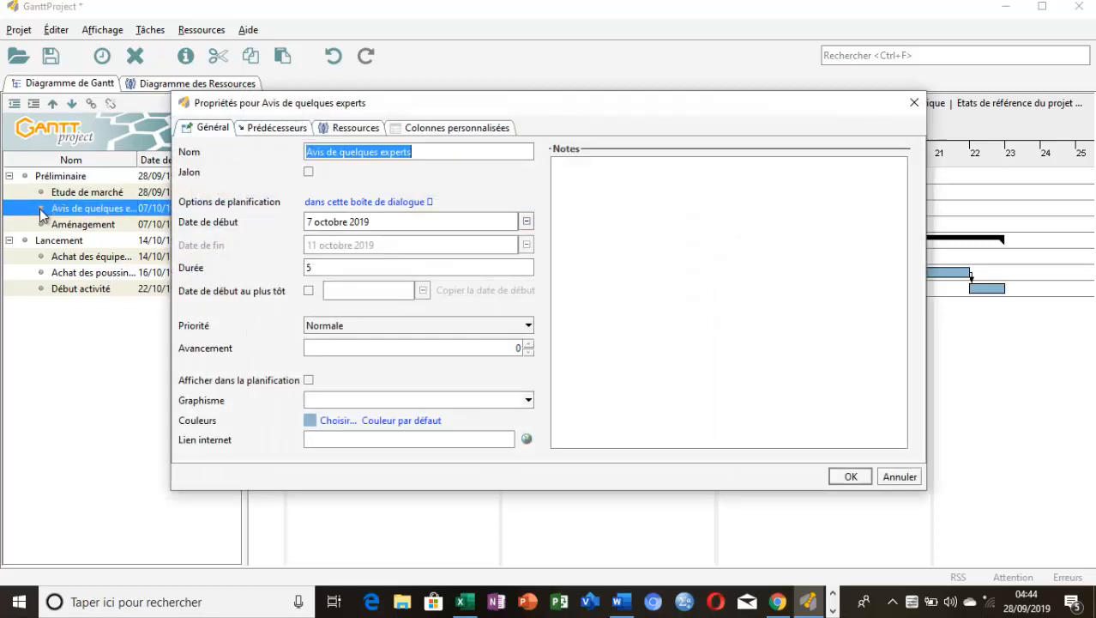
{"action": "left_click", "coordinate": [355, 129]}
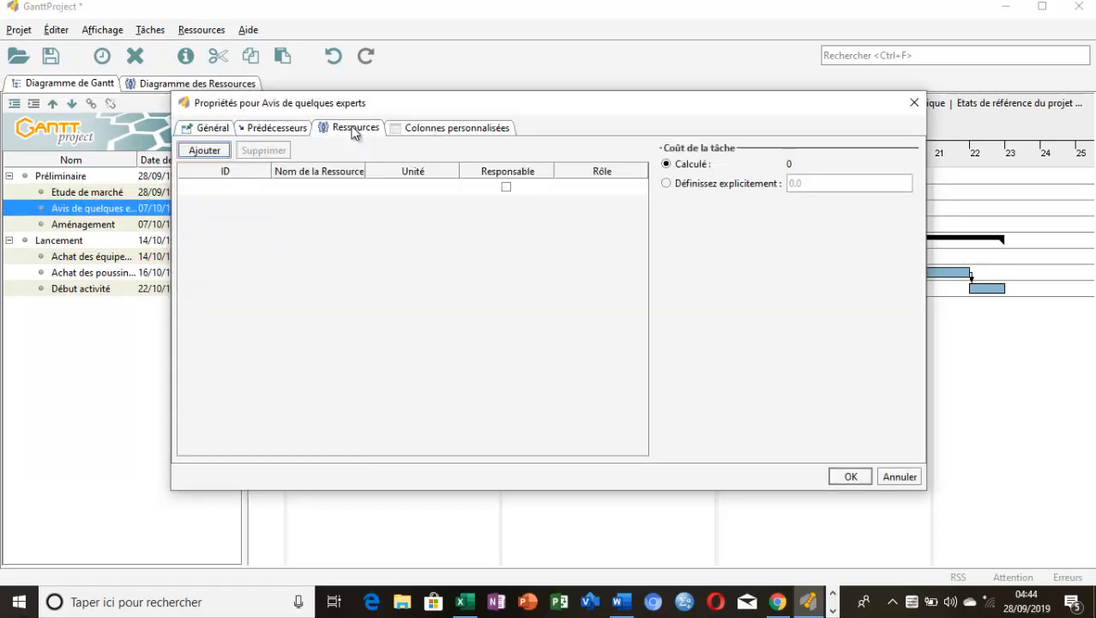
{"action": "left_click", "coordinate": [336, 187]}
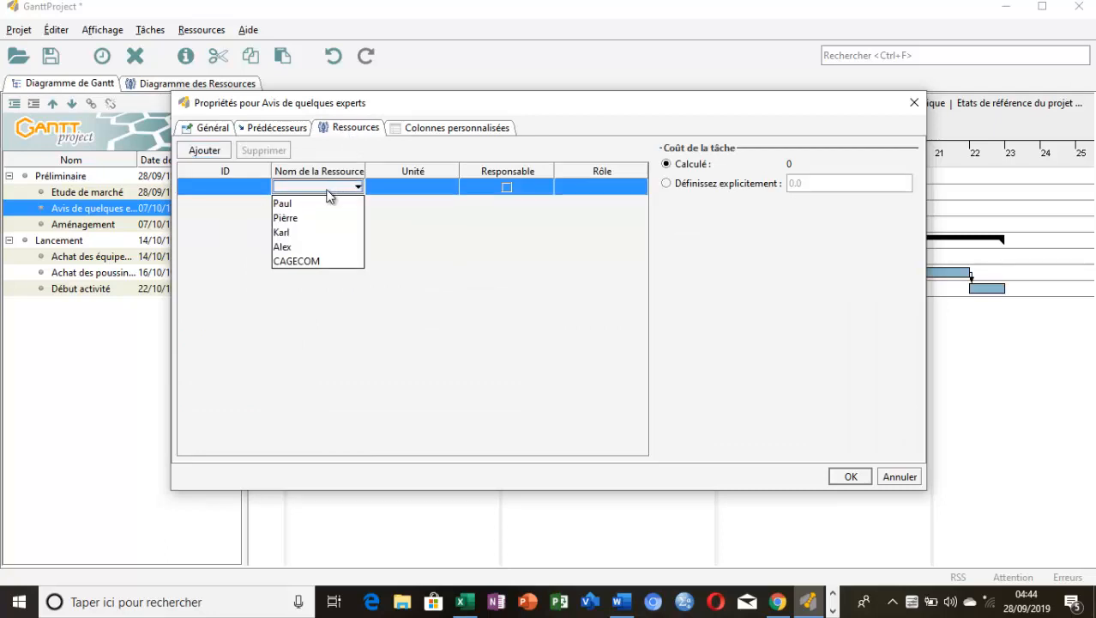
{"action": "left_click", "coordinate": [308, 234]}
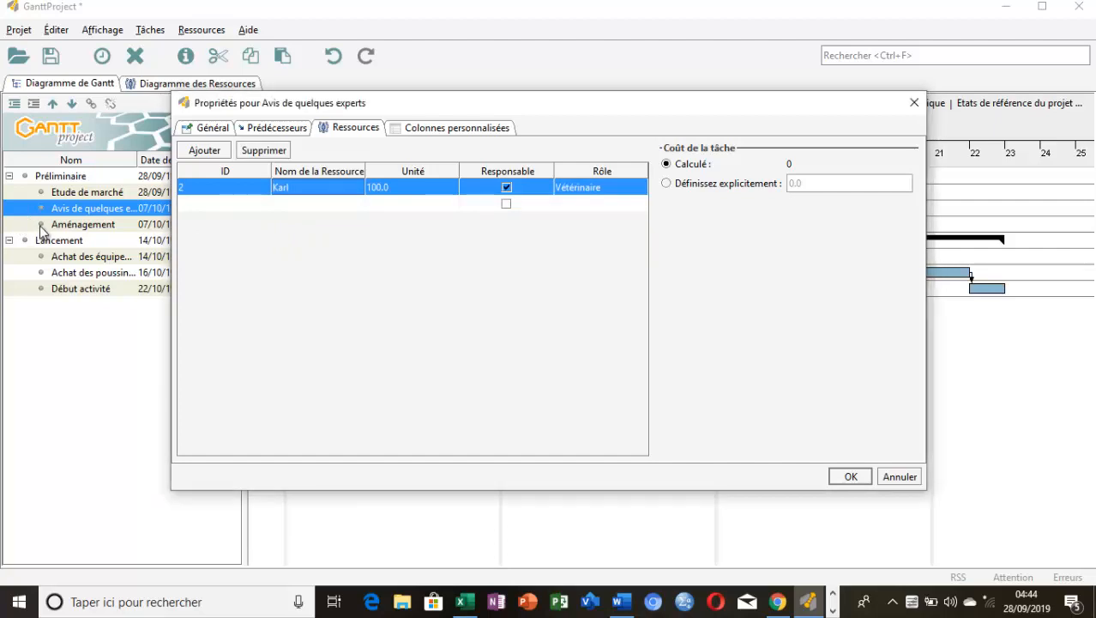
{"action": "left_click", "coordinate": [848, 476]}
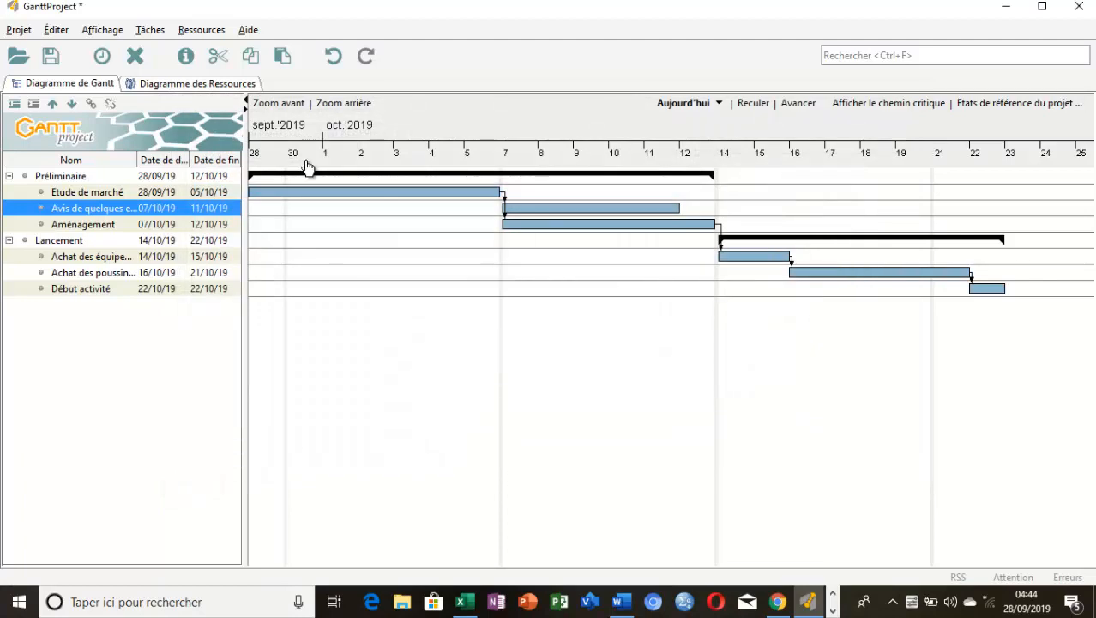
Assign the two "Ouvriers" resources and the "Chef de projet" resource to the task "Aménagement"
{"action": "double_click", "coordinate": [44, 227]}
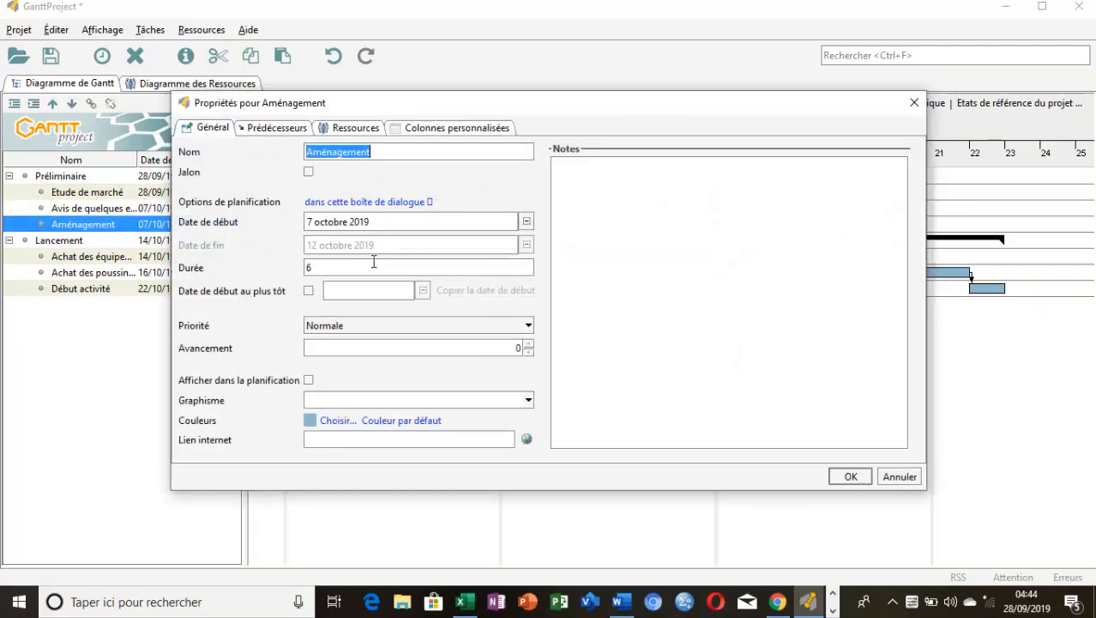
{"action": "left_click", "coordinate": [347, 128]}
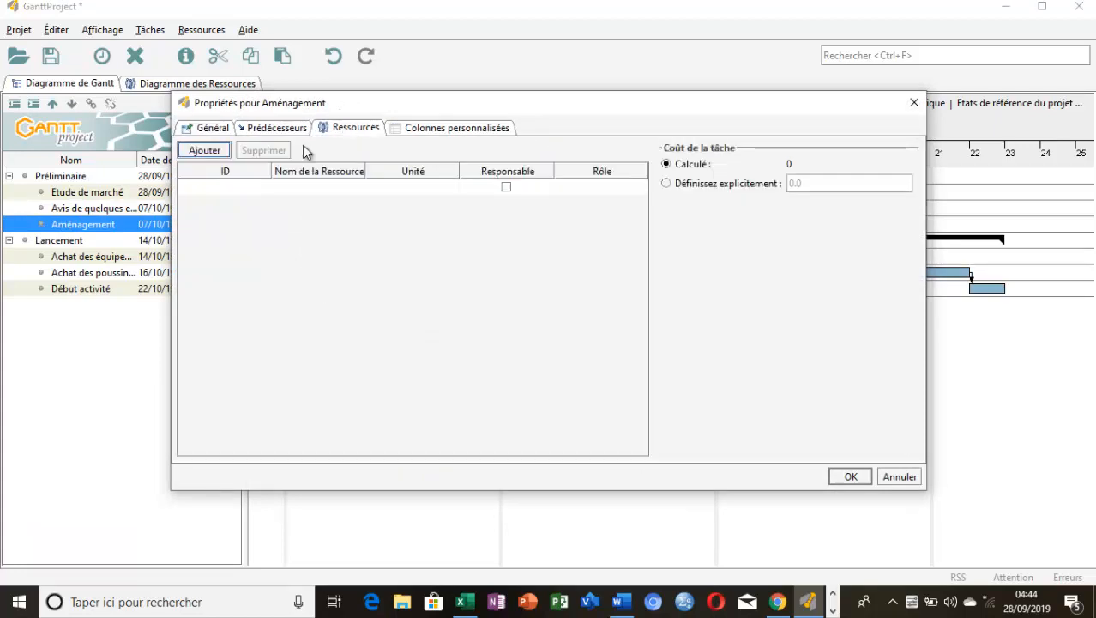
{"action": "left_click", "coordinate": [334, 185]}
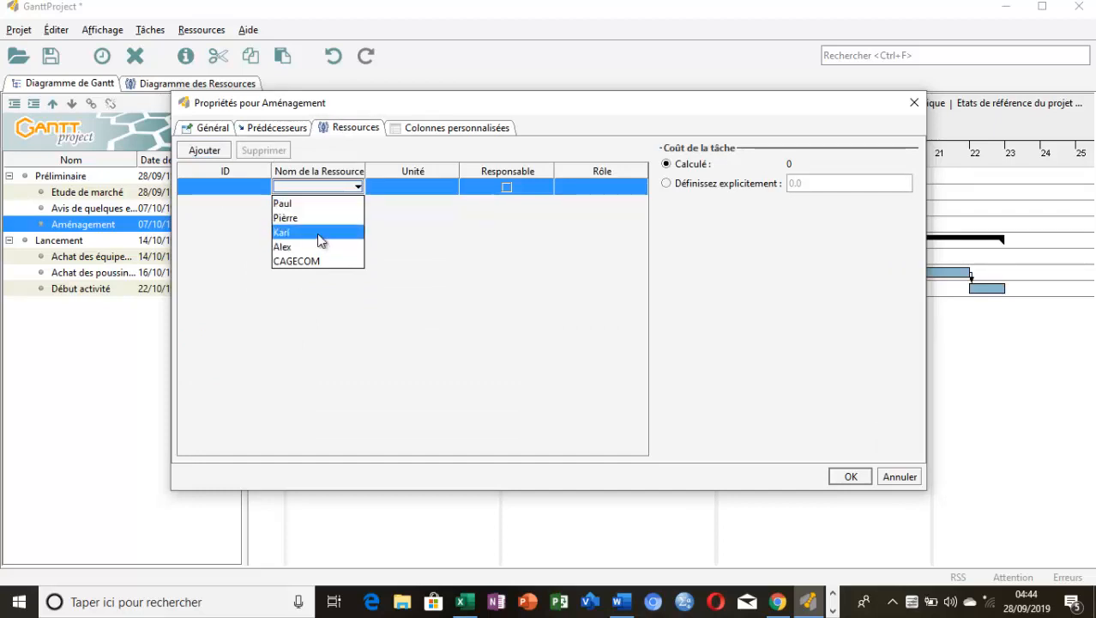
{"action": "left_click", "coordinate": [320, 220]}
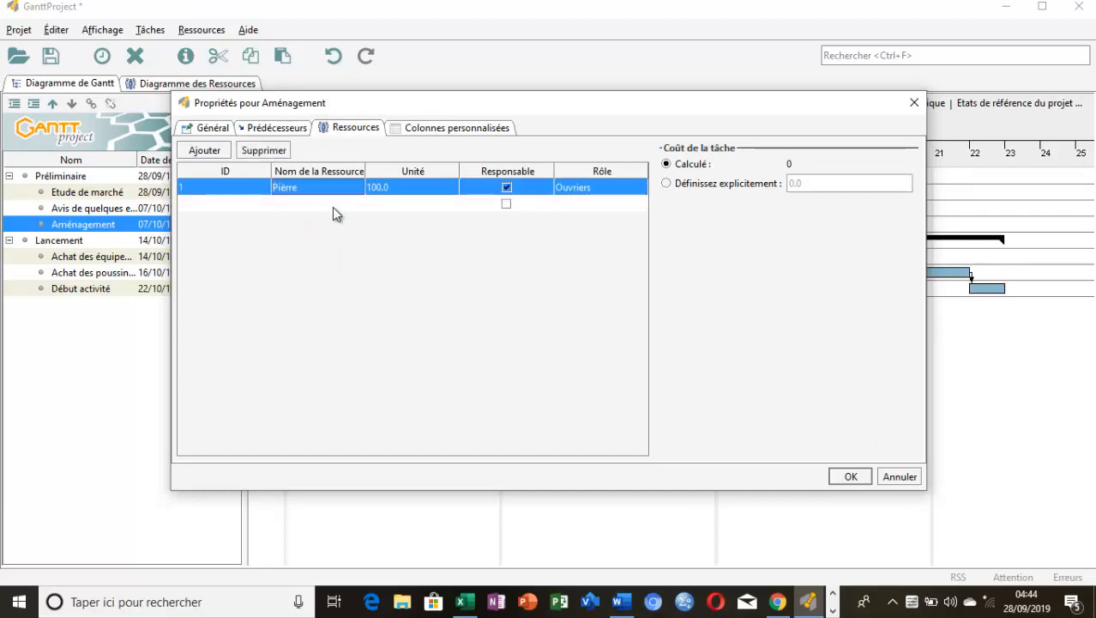
{"action": "left_click", "coordinate": [332, 202]}
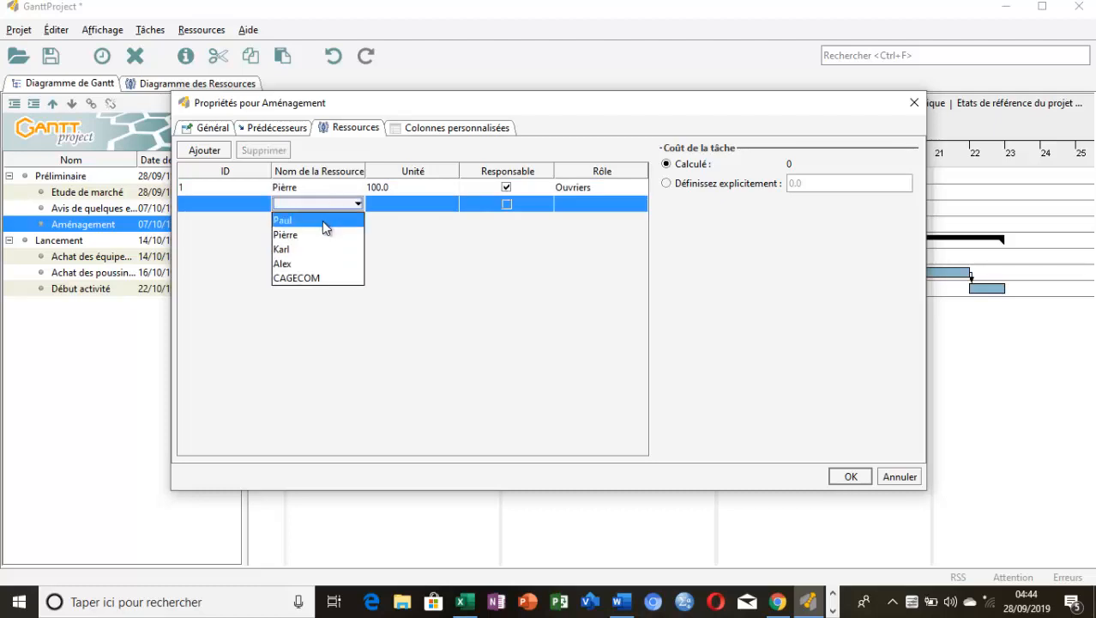
{"action": "left_click", "coordinate": [322, 220]}
{"action": "left_click", "coordinate": [324, 223]}
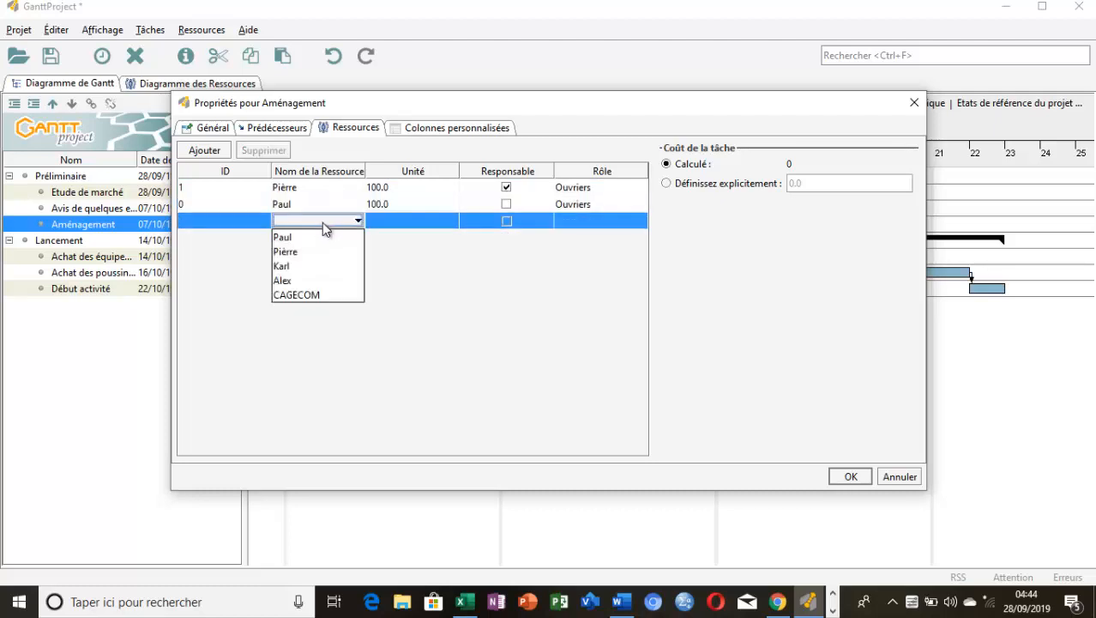
{"action": "left_click", "coordinate": [311, 281]}
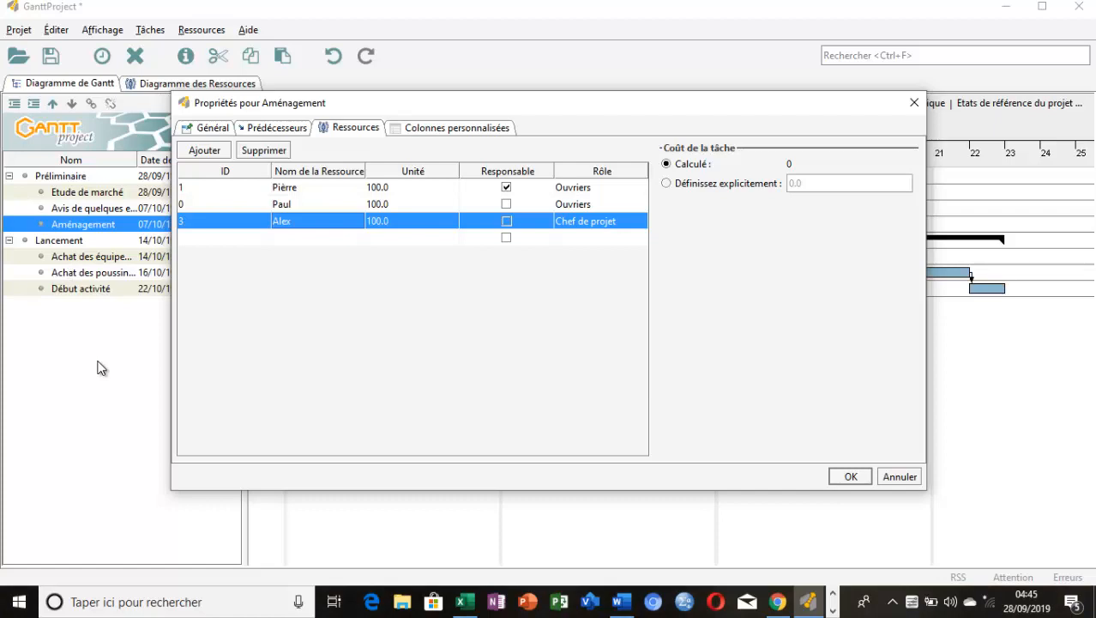
{"action": "left_click", "coordinate": [852, 477]}
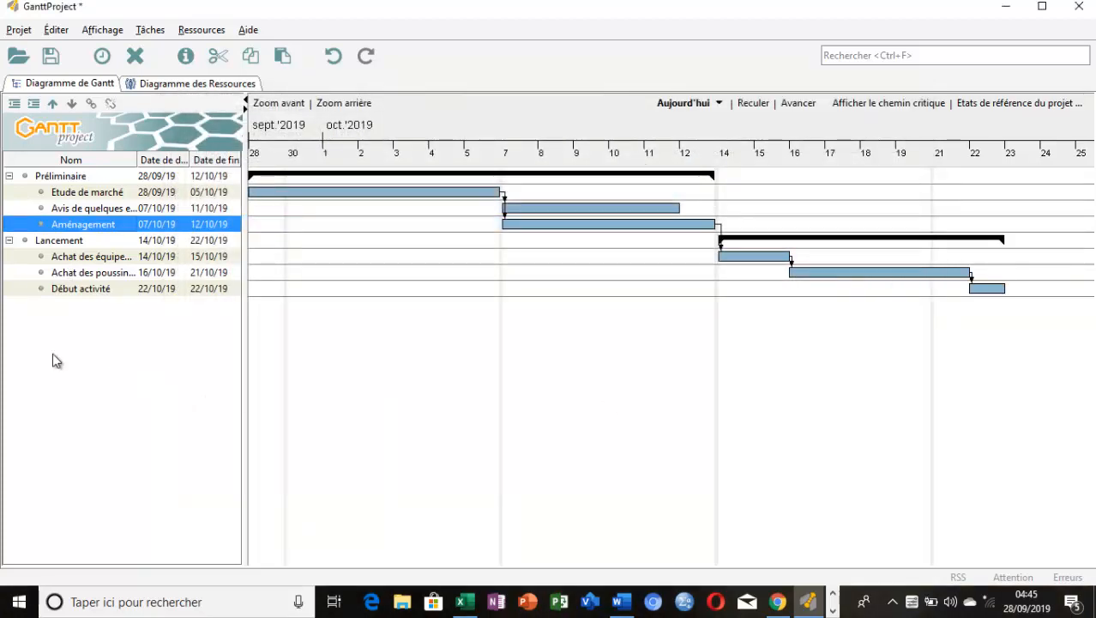
Assign the "Vétérinaire" resource and the "Chef de projet" resource to the task "Achat des équipements"
{"action": "double_click", "coordinate": [43, 258]}
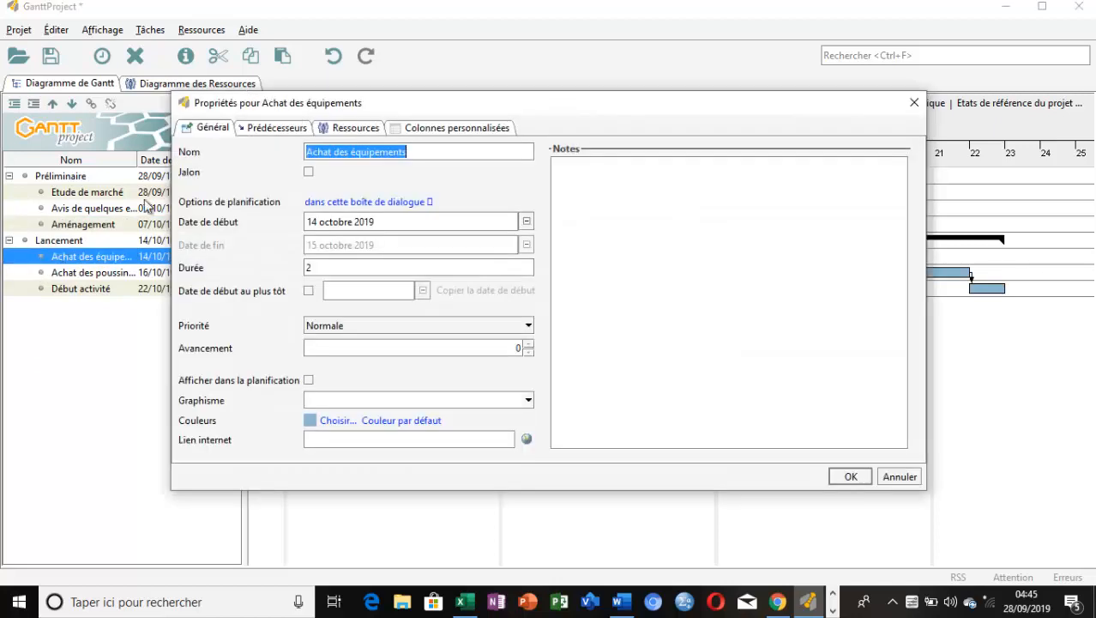
{"action": "left_click", "coordinate": [348, 130]}
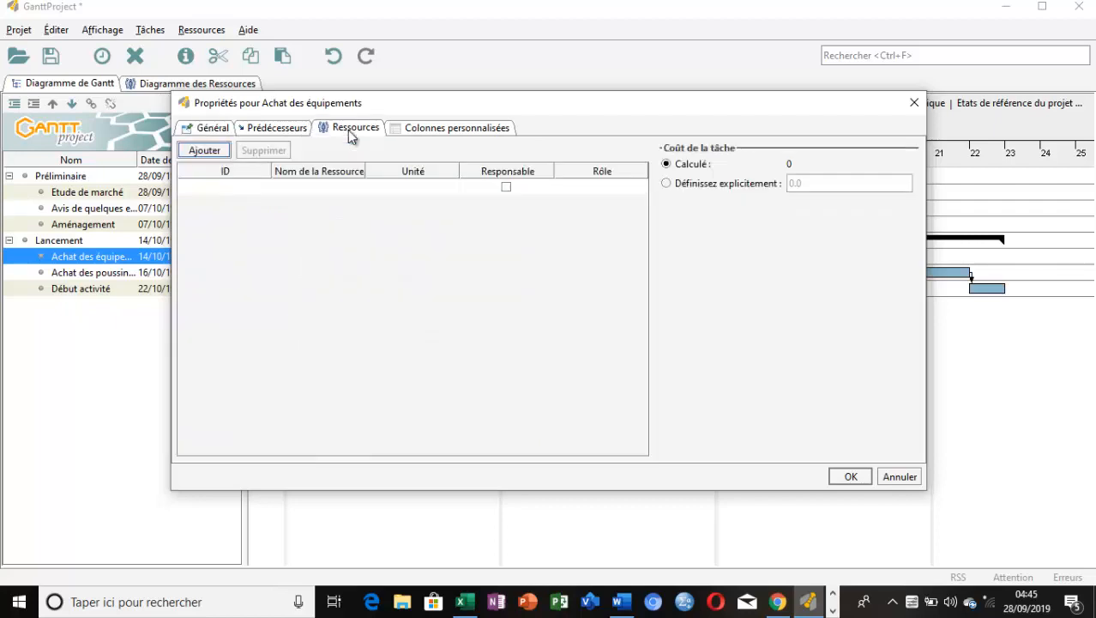
{"action": "left_click", "coordinate": [322, 186]}
{"action": "left_click", "coordinate": [301, 233]}
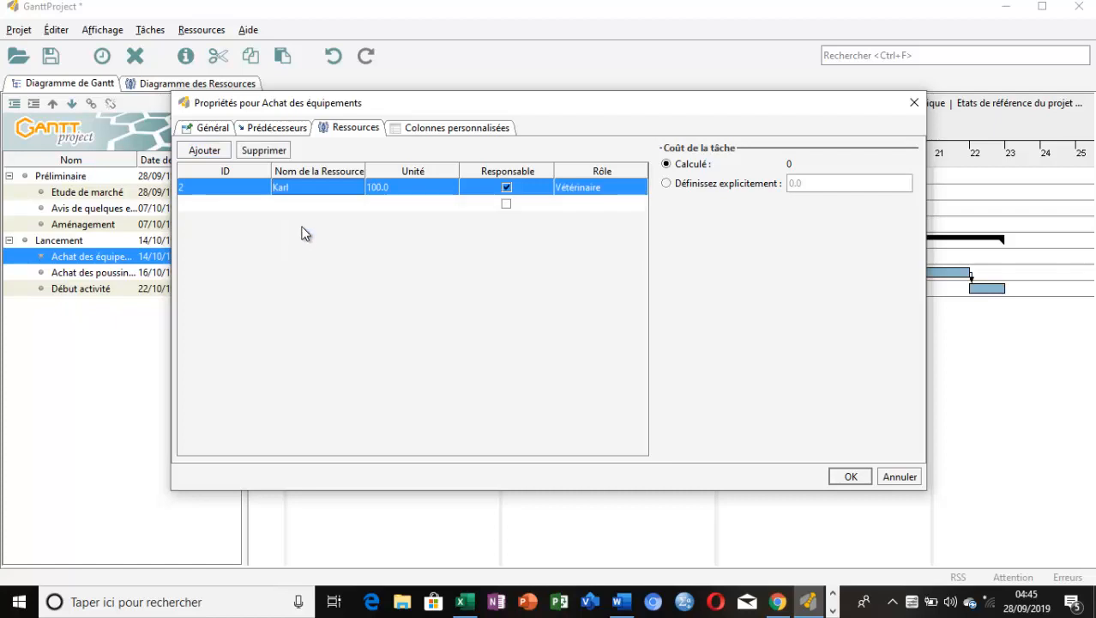
{"action": "left_click", "coordinate": [312, 206]}
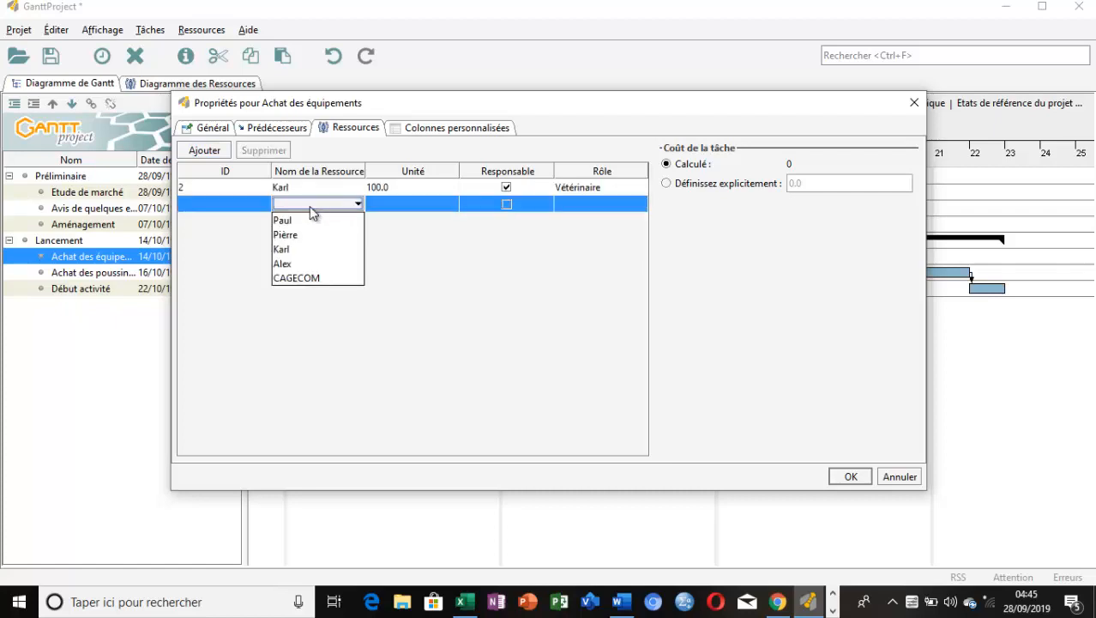
{"action": "left_click", "coordinate": [308, 265]}
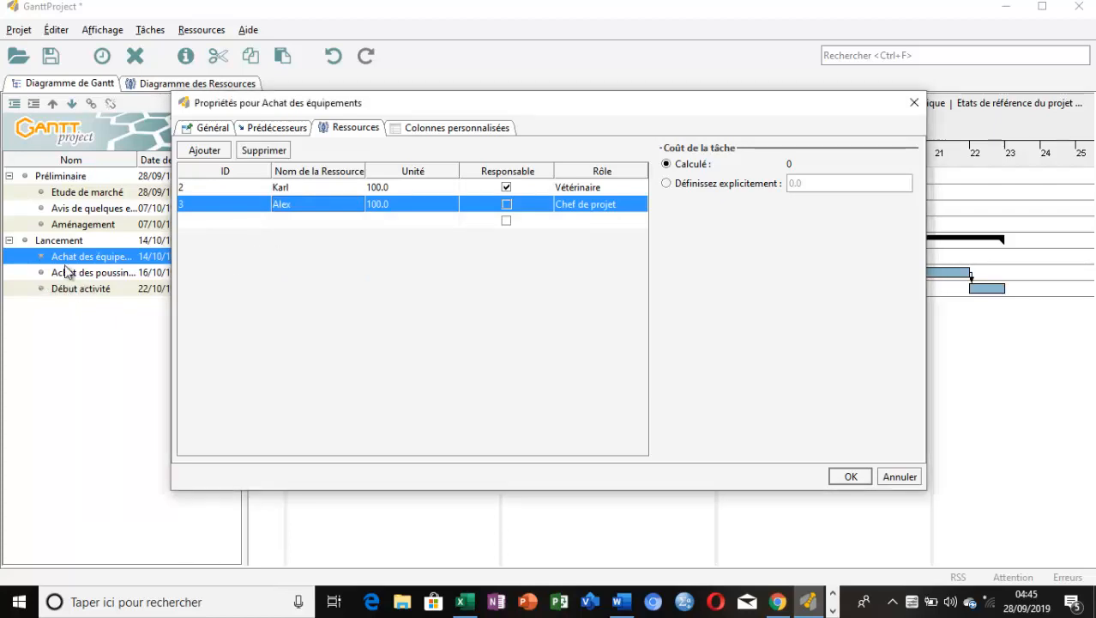
{"action": "left_click", "coordinate": [851, 479]}
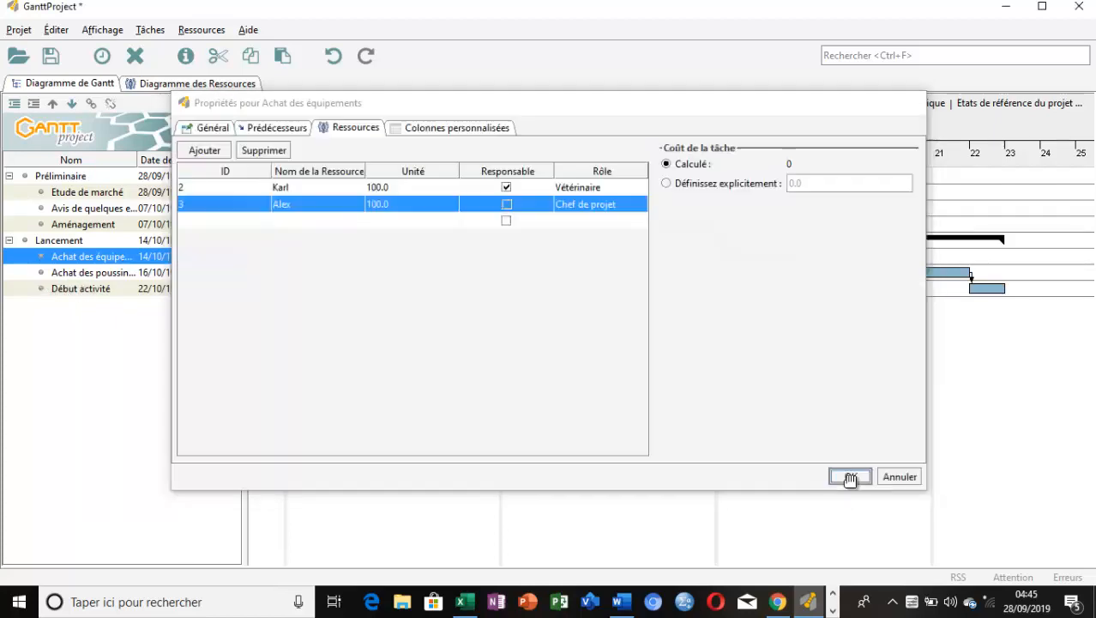
Assign the "Vétérinaire", the "Chef de projet" and the two "Ouvriers" resources to the task "Achat des poussins et provende"
{"action": "double_click", "coordinate": [44, 274]}
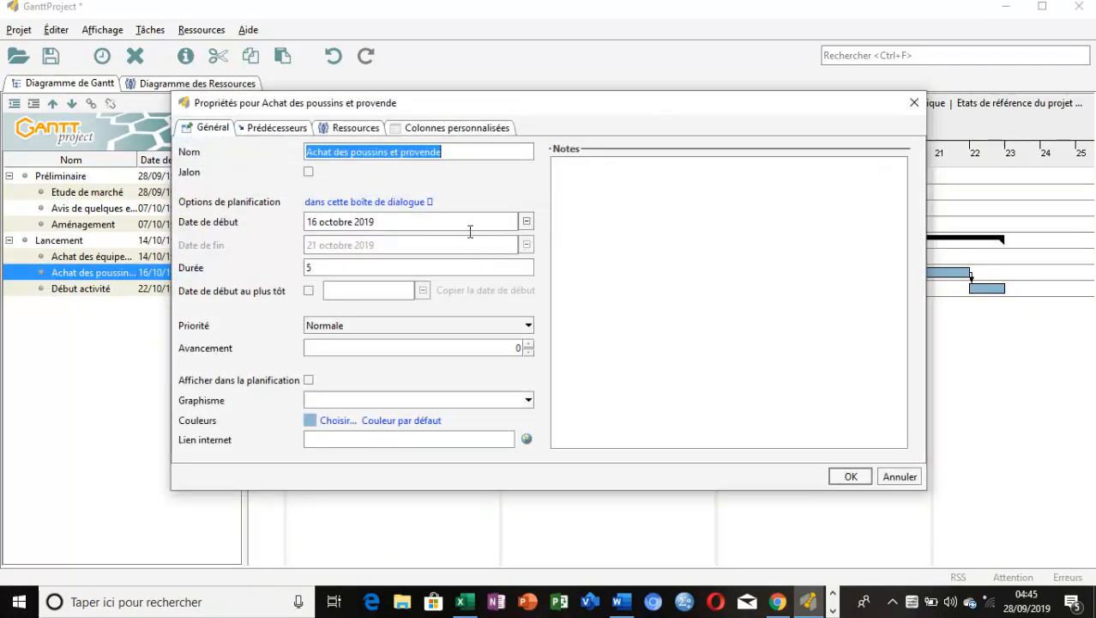
{"action": "left_click", "coordinate": [336, 127]}
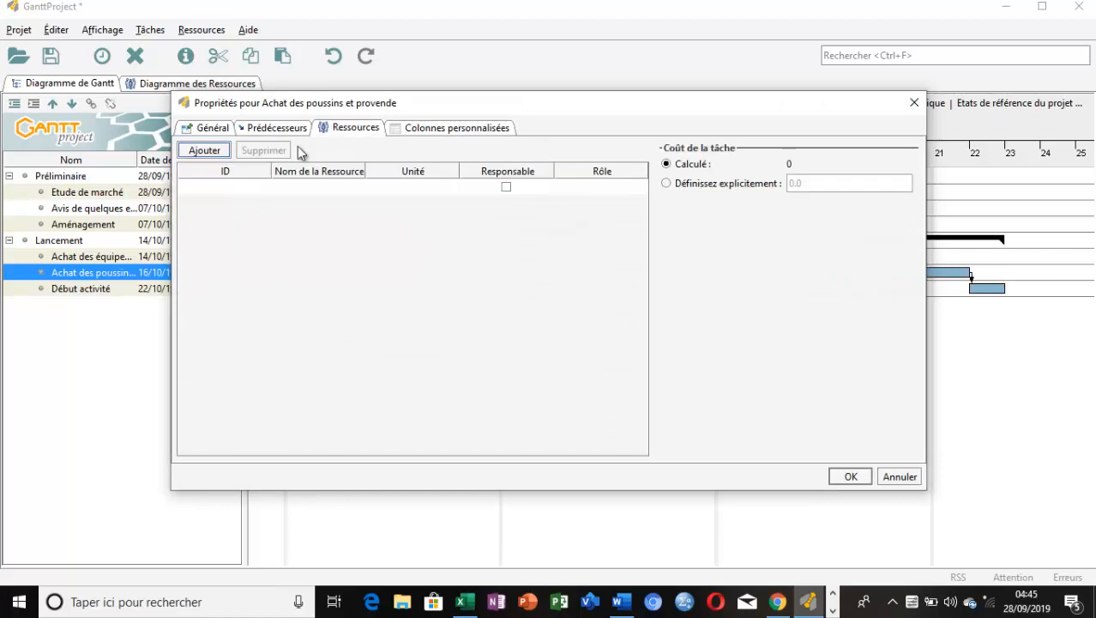
{"action": "left_click", "coordinate": [302, 186]}
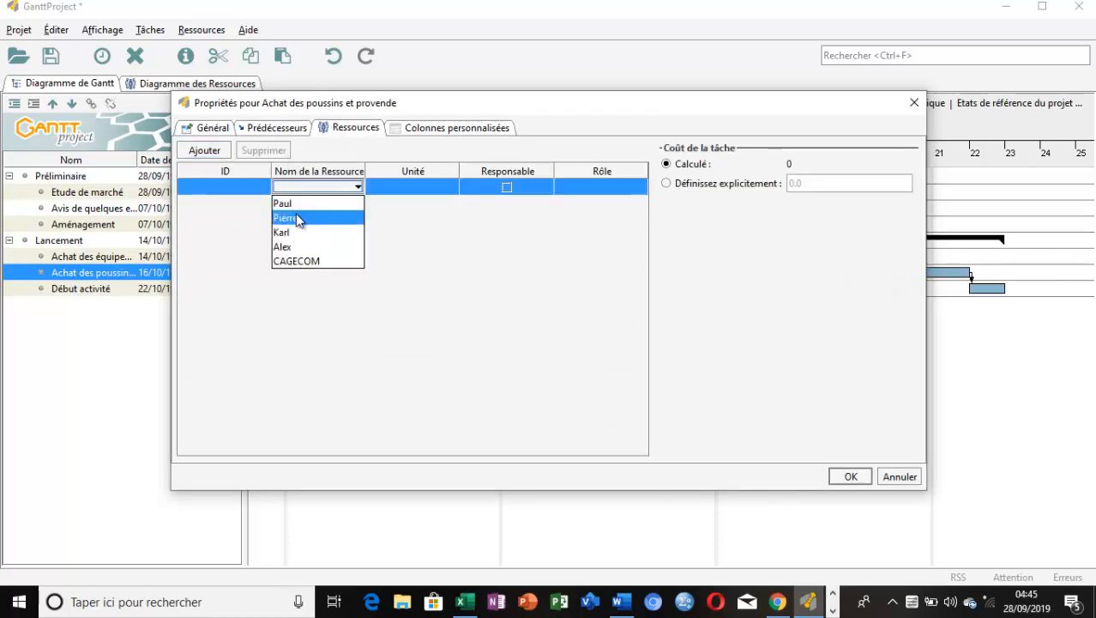
{"action": "left_click", "coordinate": [302, 232]}
{"action": "left_click", "coordinate": [306, 204]}
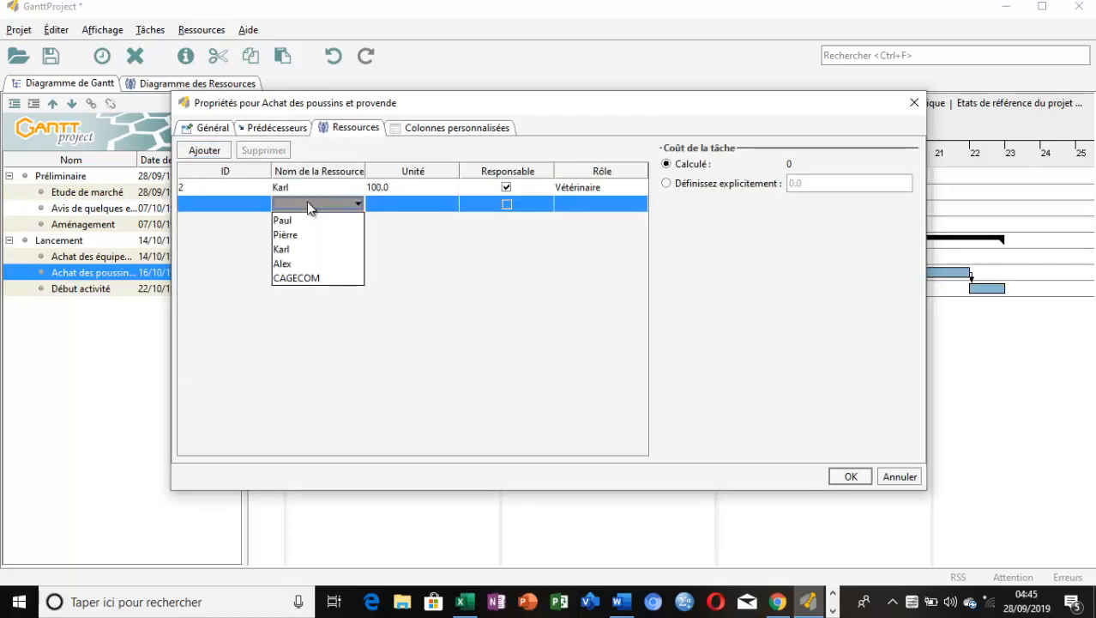
{"action": "left_click", "coordinate": [300, 263]}
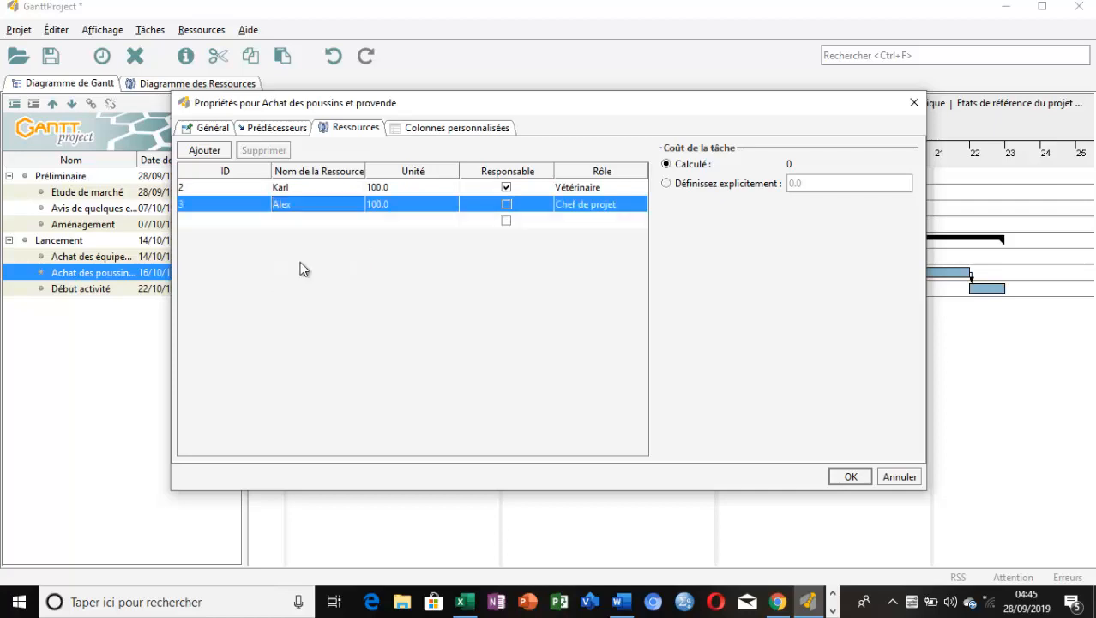
{"action": "left_click", "coordinate": [317, 222]}
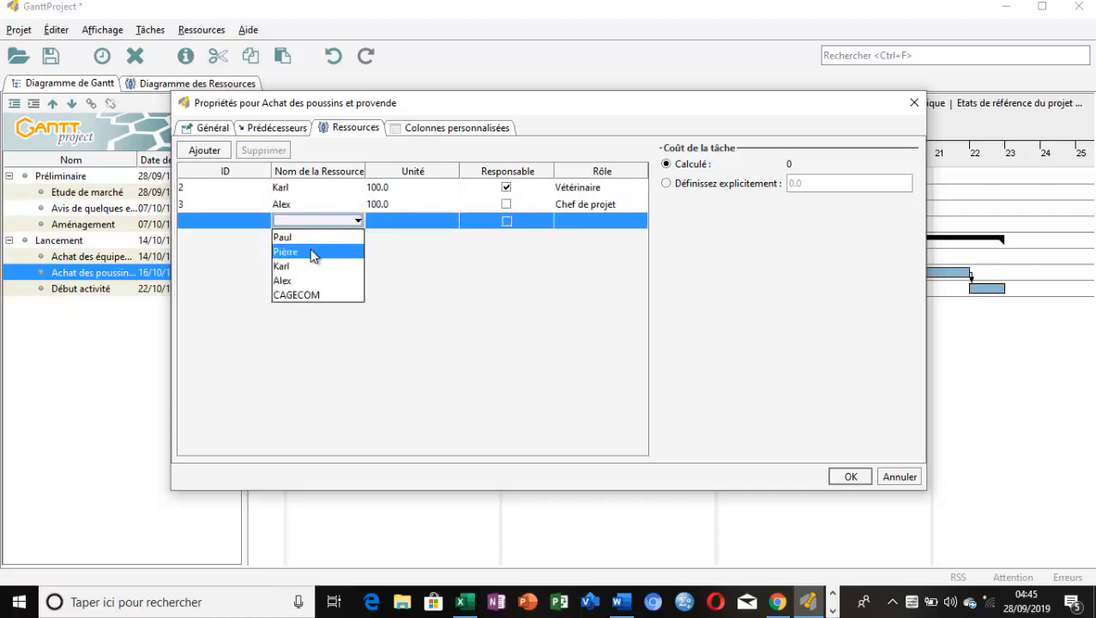
{"action": "left_click", "coordinate": [310, 250]}
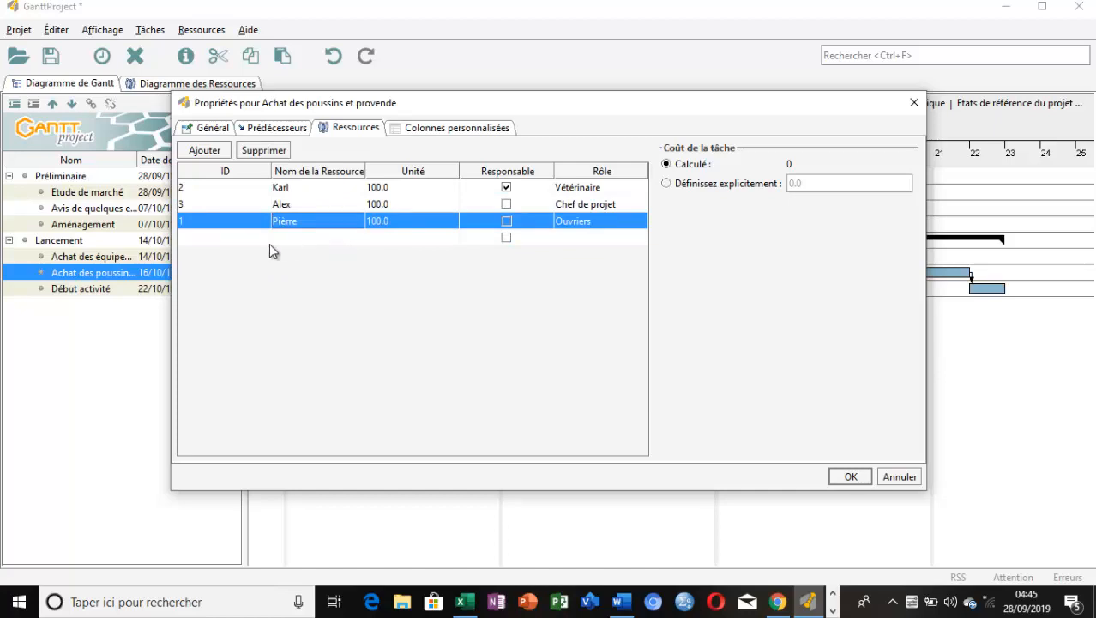
{"action": "left_click", "coordinate": [311, 235]}
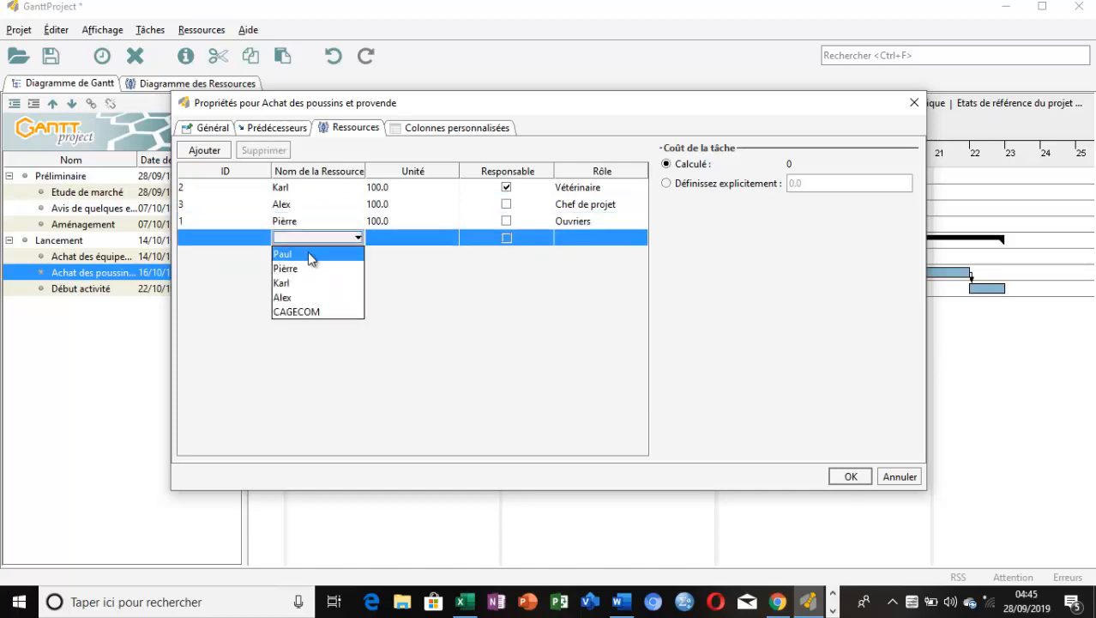
{"action": "left_click", "coordinate": [311, 258]}
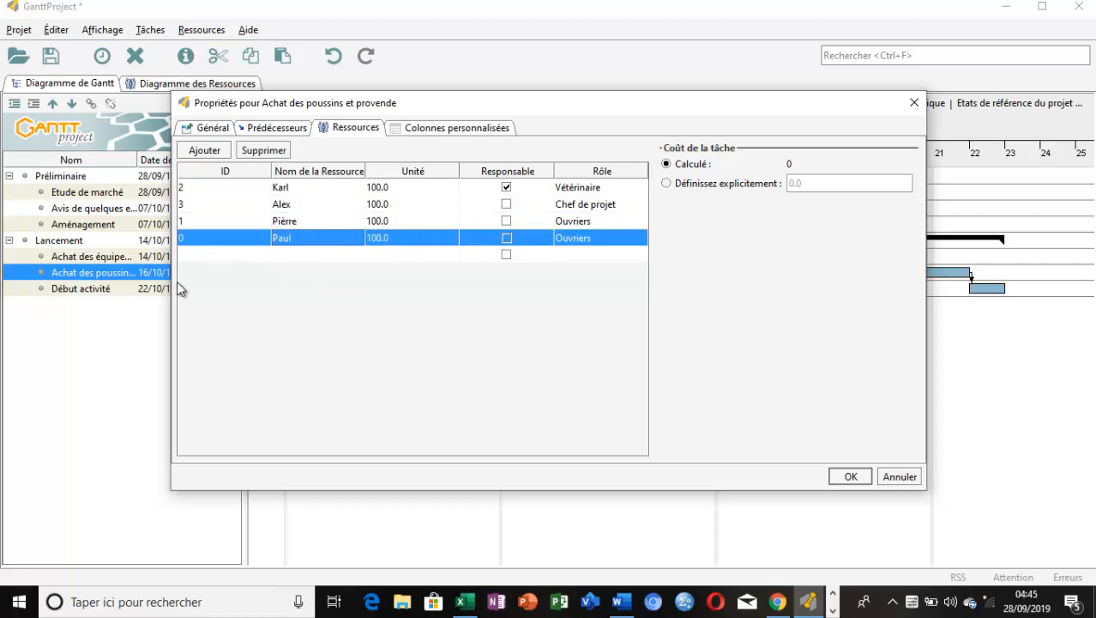
{"action": "left_click", "coordinate": [40, 289]}
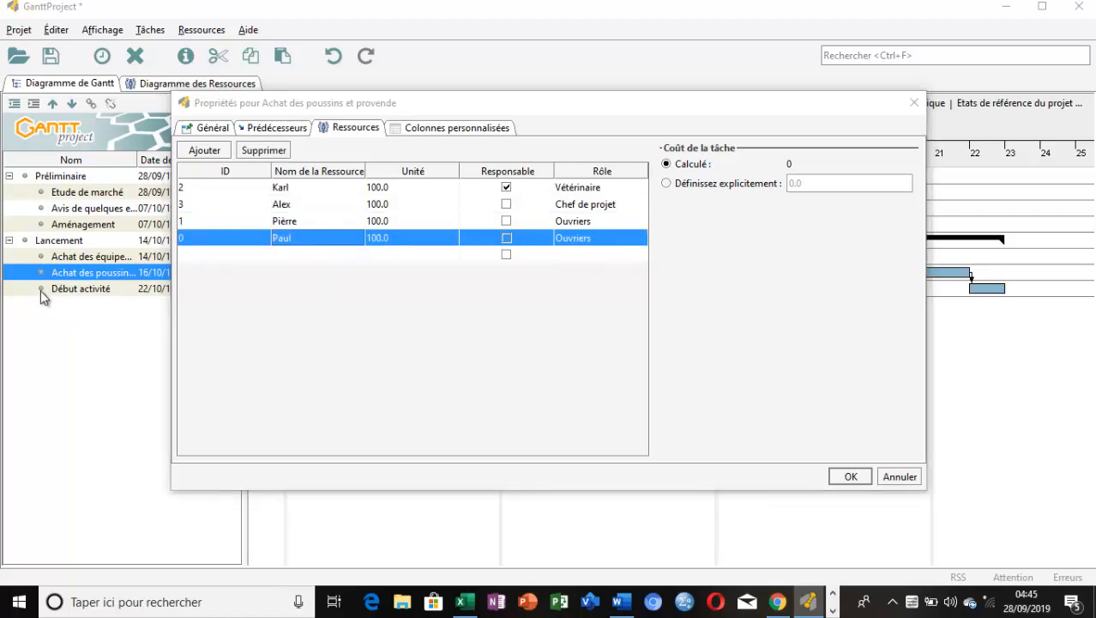
{"action": "left_click", "coordinate": [849, 476]}
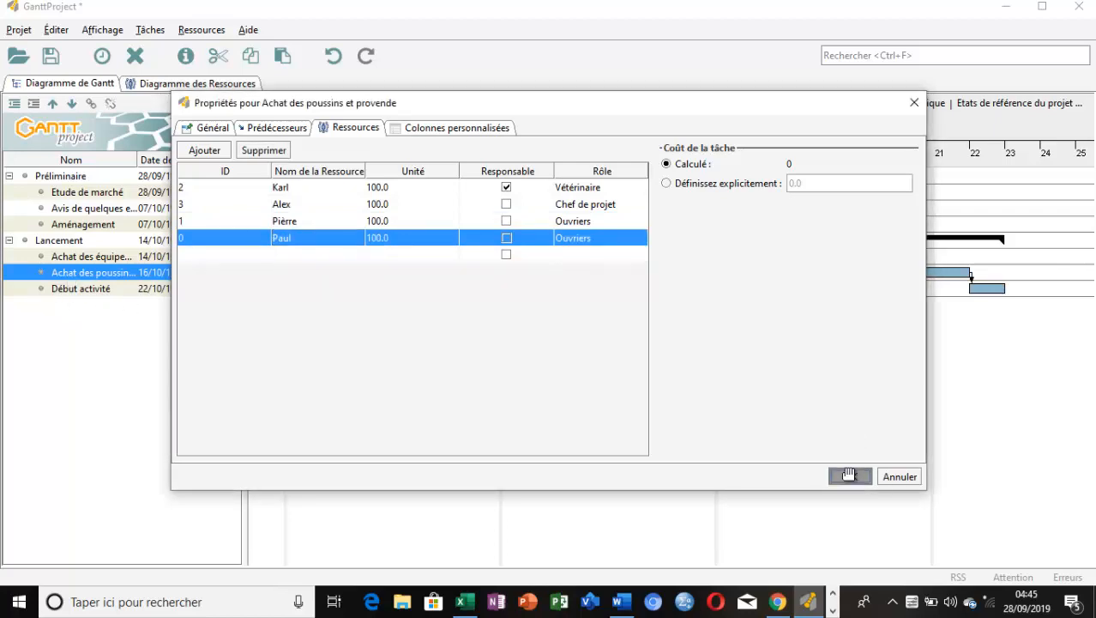
Assign the "Chef de projet", the "Vétérinaire" and both "Ouvriers" resources to the task "Début activité"
{"action": "left_click", "coordinate": [42, 288]}
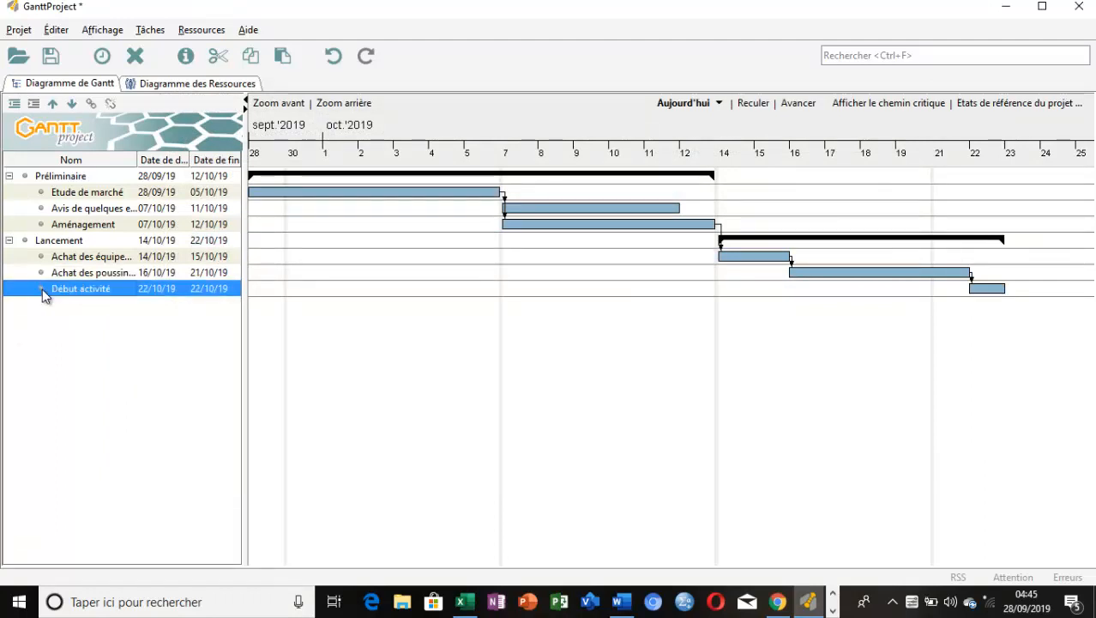
{"action": "double_click", "coordinate": [42, 289]}
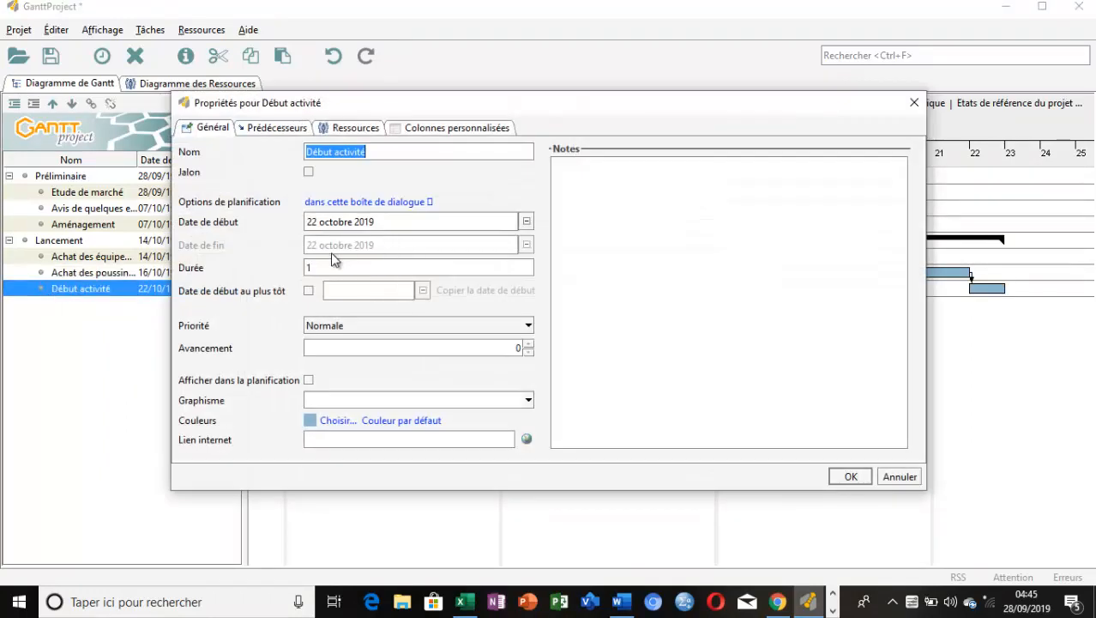
{"action": "left_click", "coordinate": [361, 130]}
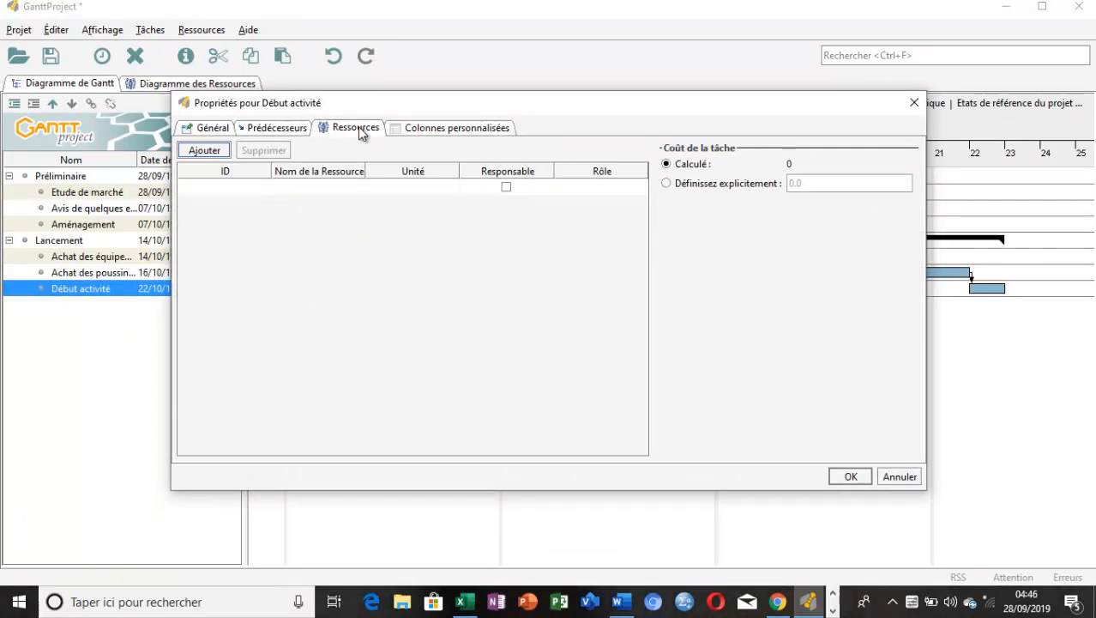
{"action": "left_click", "coordinate": [336, 190]}
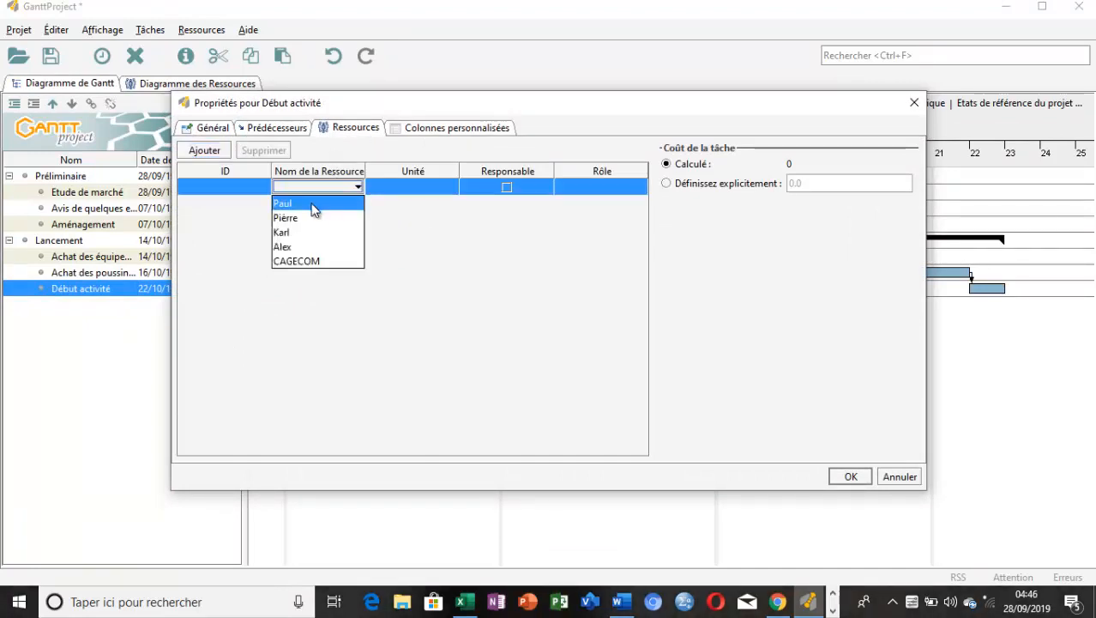
{"action": "left_click", "coordinate": [309, 250]}
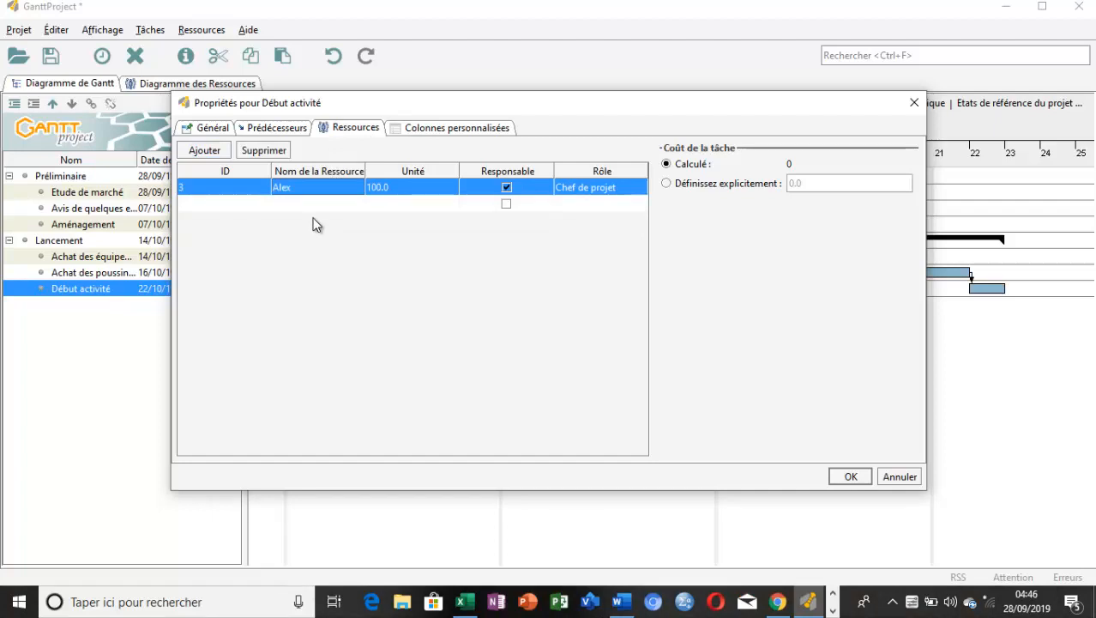
{"action": "left_click", "coordinate": [312, 205]}
{"action": "left_click", "coordinate": [306, 249]}
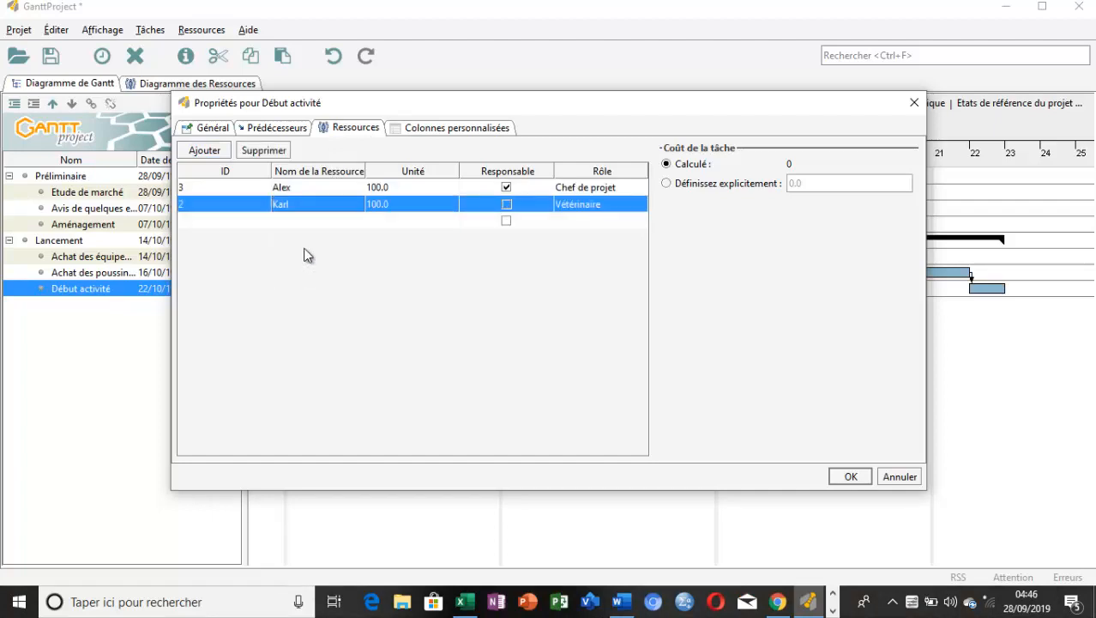
{"action": "left_click", "coordinate": [322, 221]}
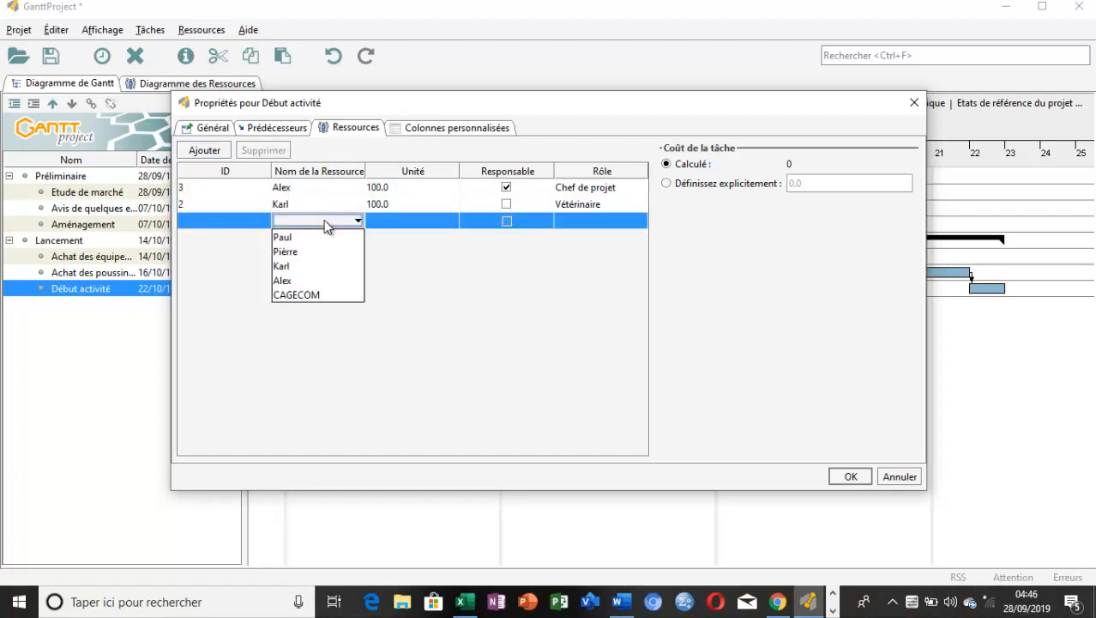
{"action": "left_click", "coordinate": [320, 238]}
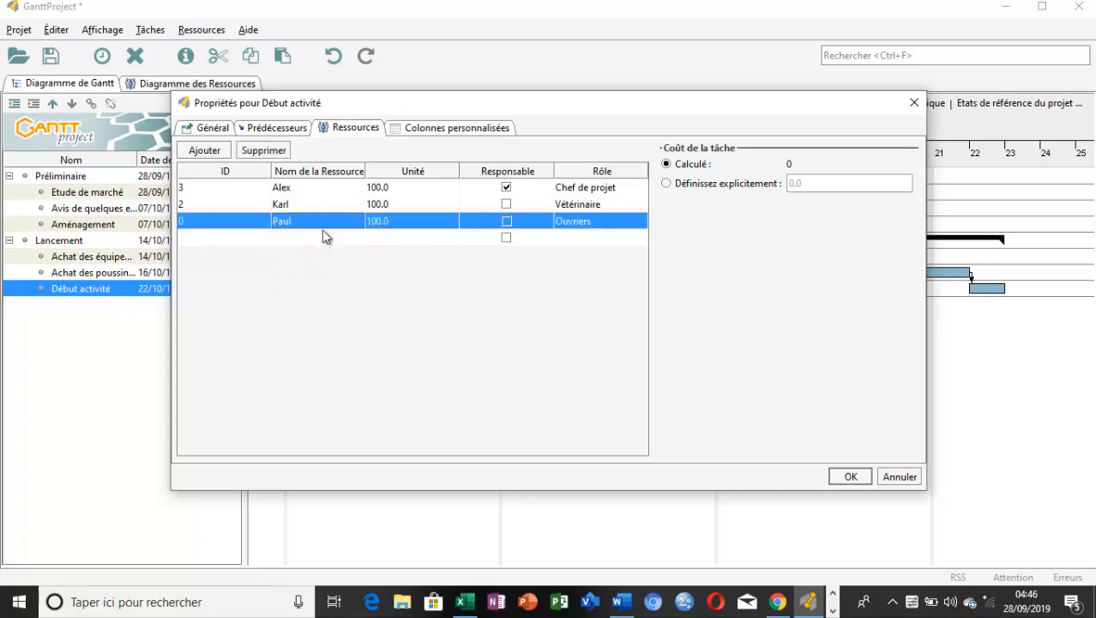
{"action": "left_click", "coordinate": [321, 239]}
{"action": "left_click", "coordinate": [316, 270]}
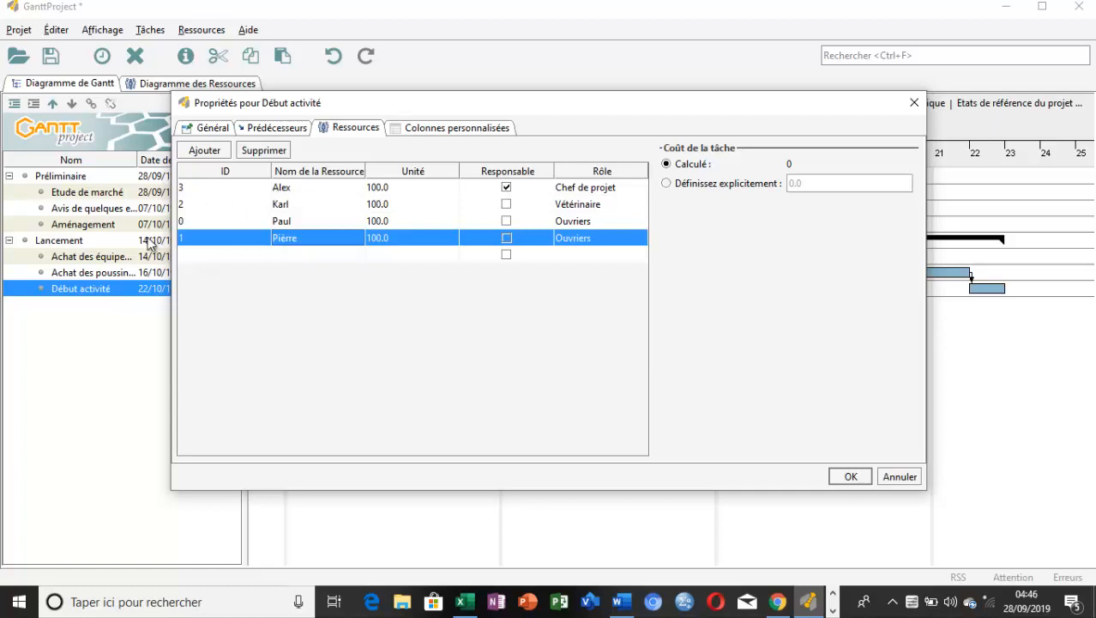
{"action": "left_click", "coordinate": [845, 477]}
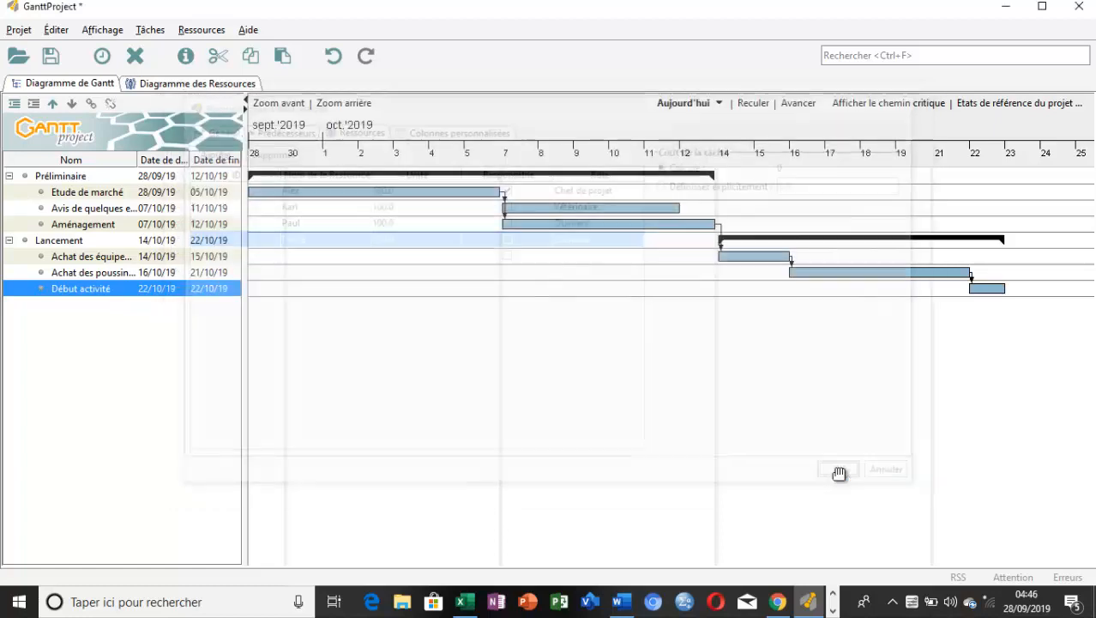
{"action": "left_click", "coordinate": [531, 421]}
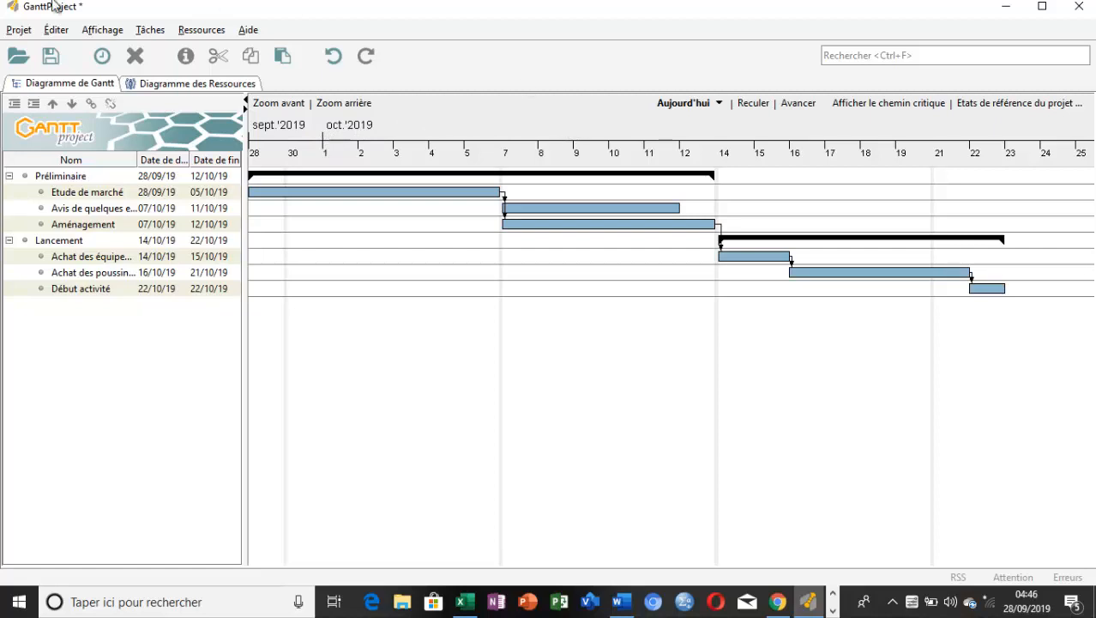
Collapse the "Préliminaire" and "Lancement" task groups and expand both again
{"action": "left_click", "coordinate": [56, 31]}
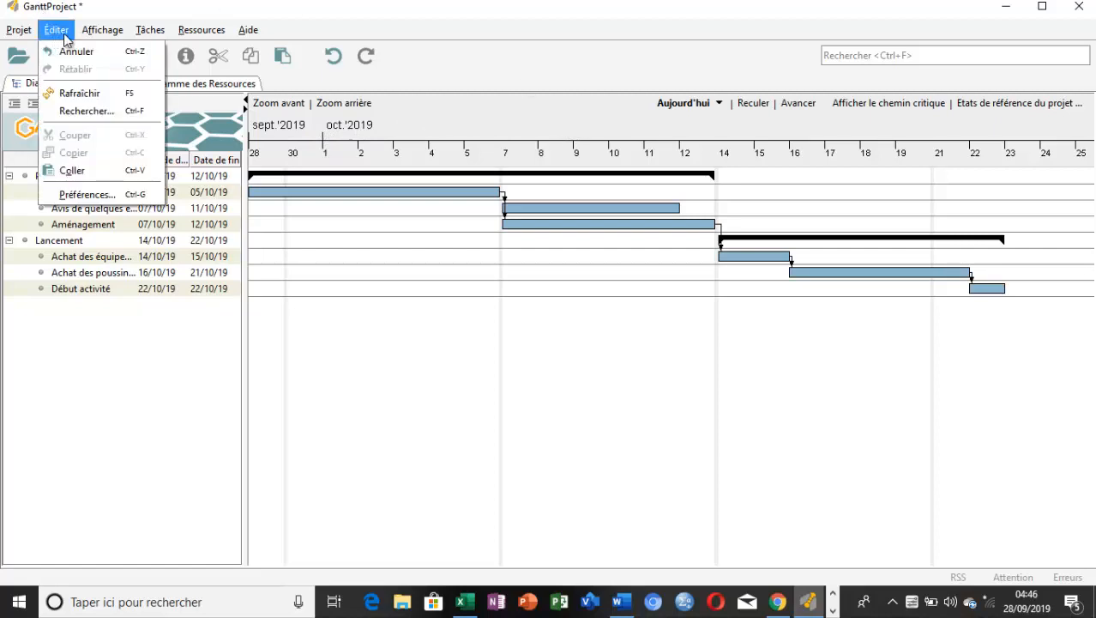
{"action": "left_click", "coordinate": [89, 34]}
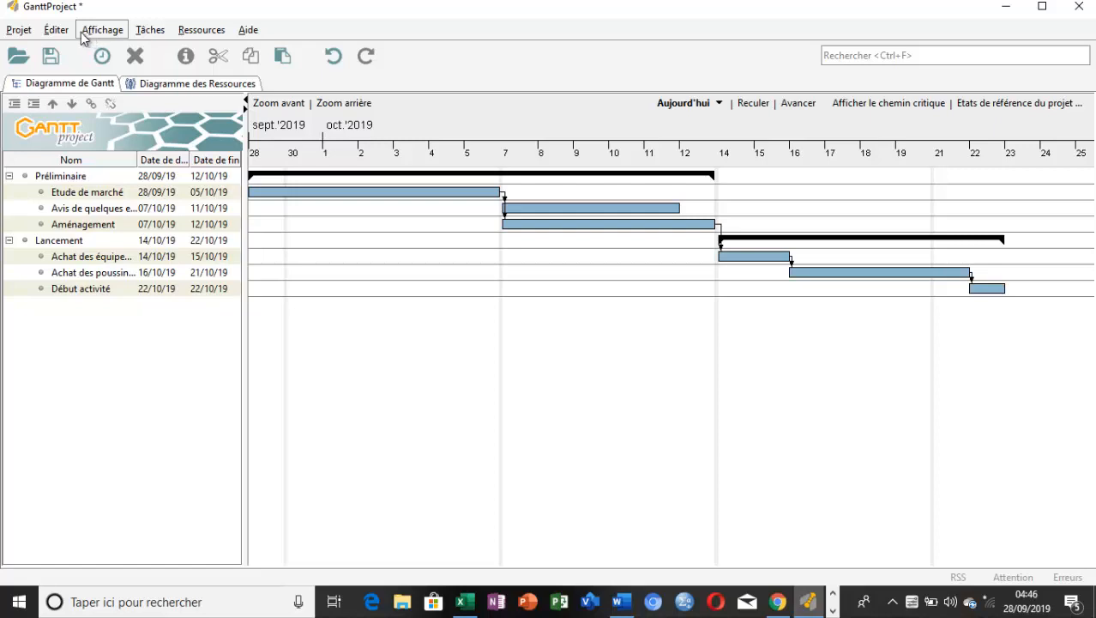
{"action": "left_click", "coordinate": [9, 176]}
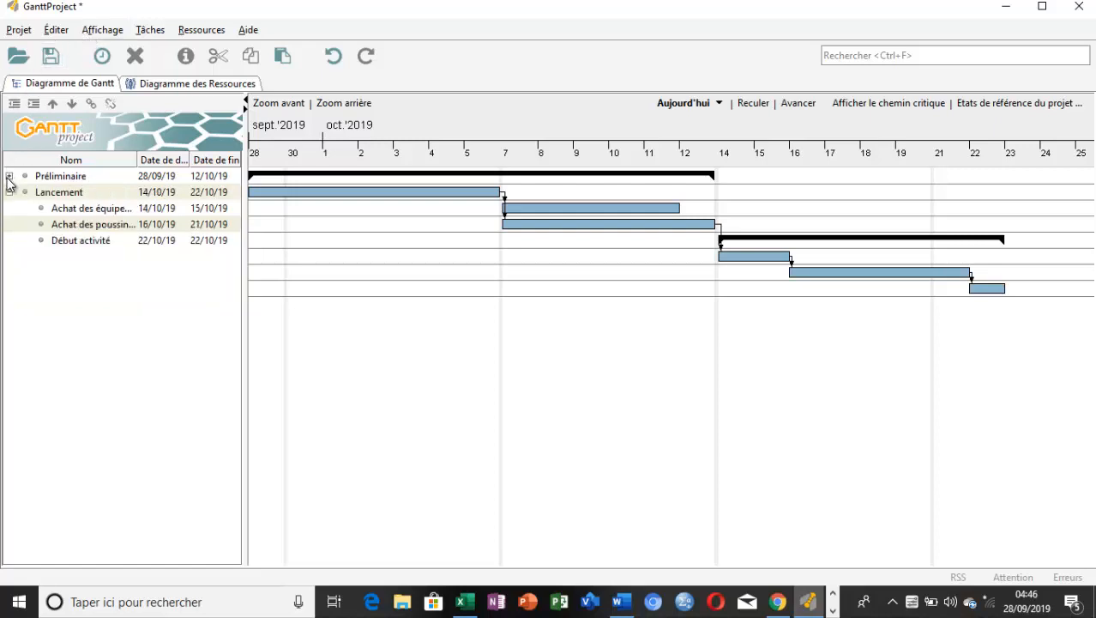
{"action": "left_click", "coordinate": [8, 192]}
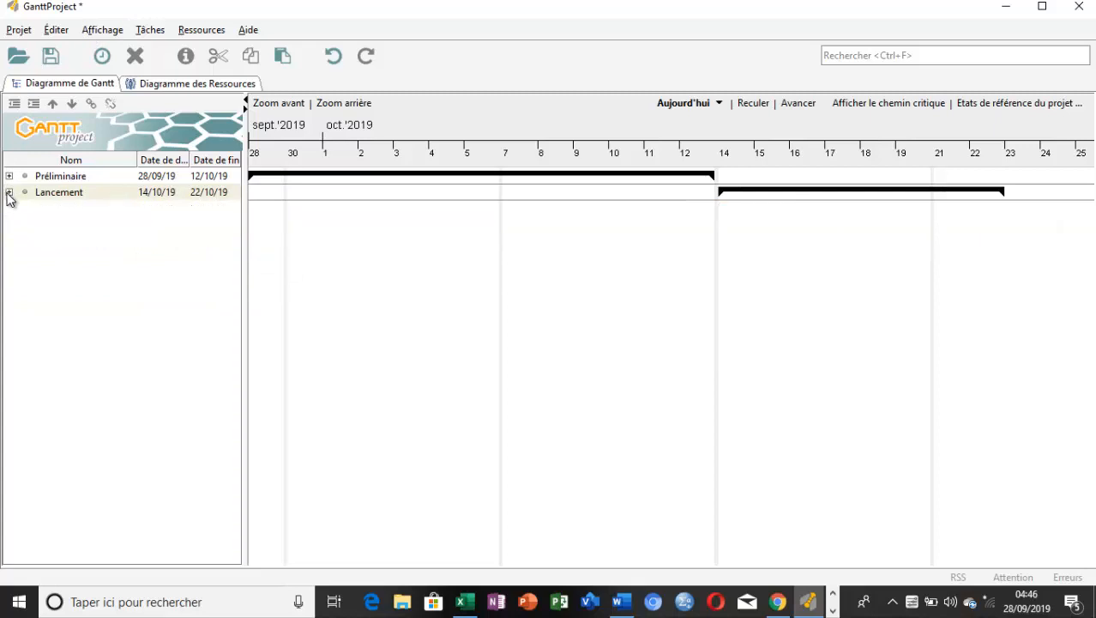
{"action": "left_click", "coordinate": [9, 176]}
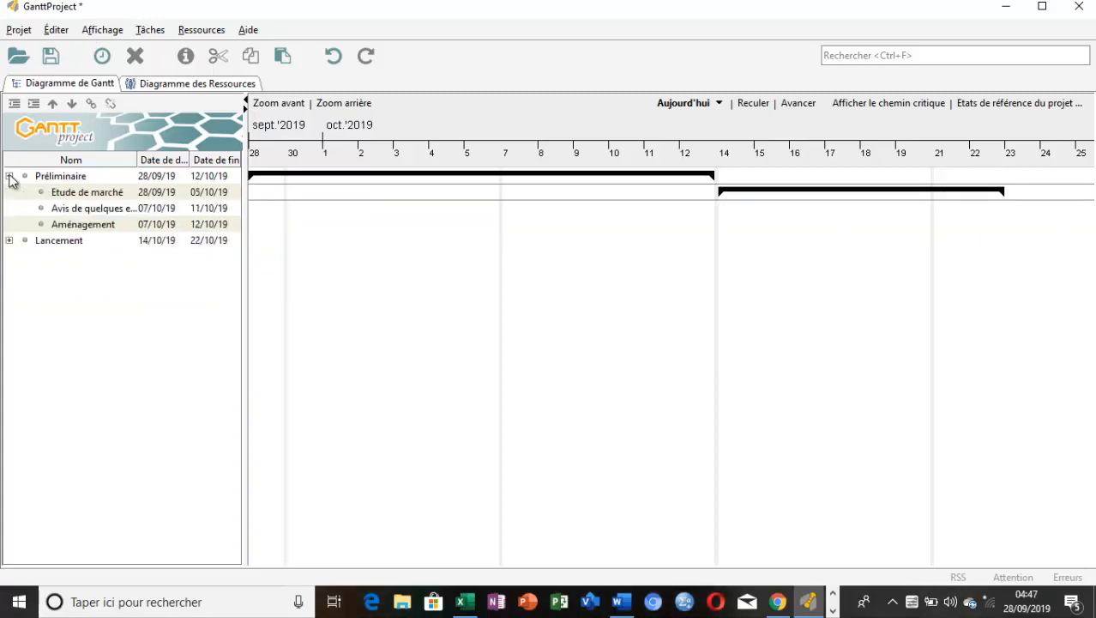
{"action": "left_click", "coordinate": [9, 240]}
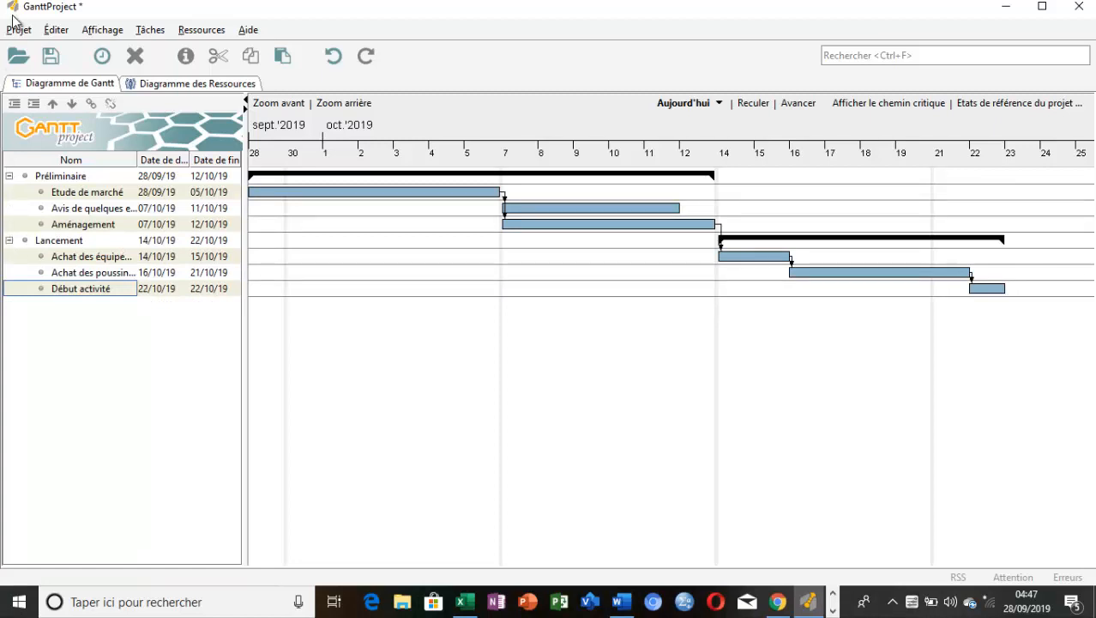
Show the resource diagram to examine when each resource is occupied
{"action": "left_click", "coordinate": [163, 86]}
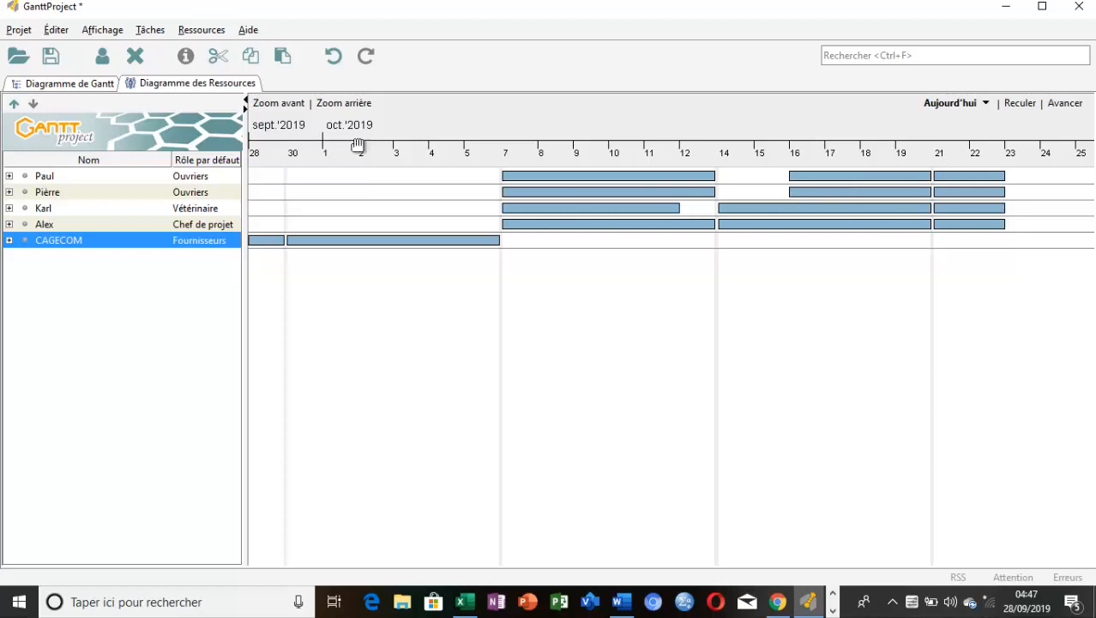
Return to the Gantt diagram and display the project's PERT diagram
{"action": "left_click", "coordinate": [69, 86]}
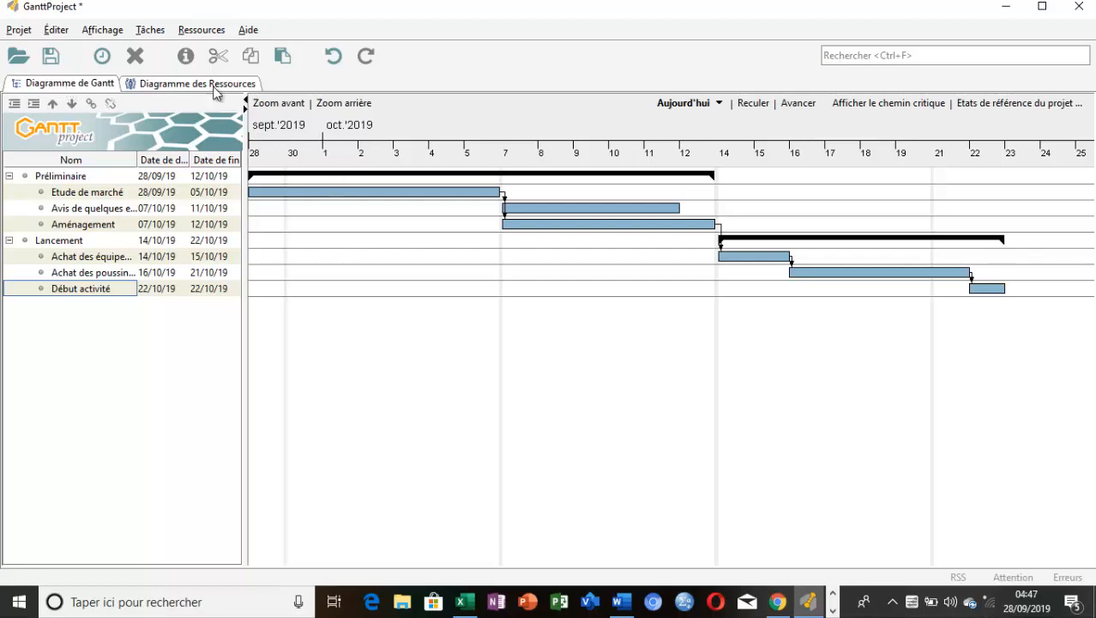
{"action": "left_click", "coordinate": [98, 33]}
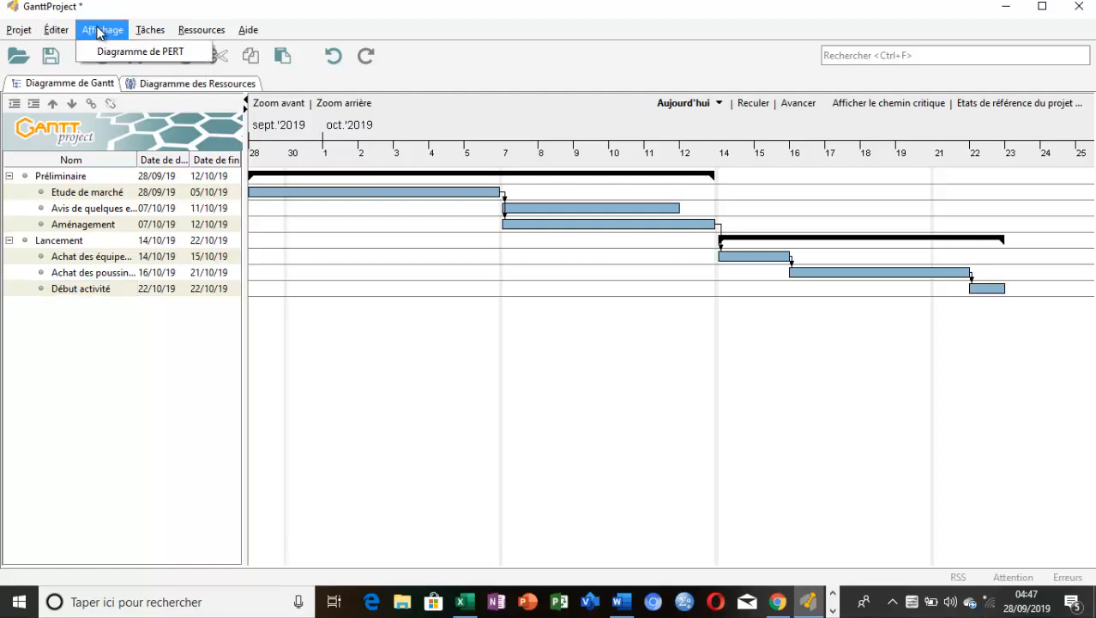
{"action": "left_click", "coordinate": [113, 53]}
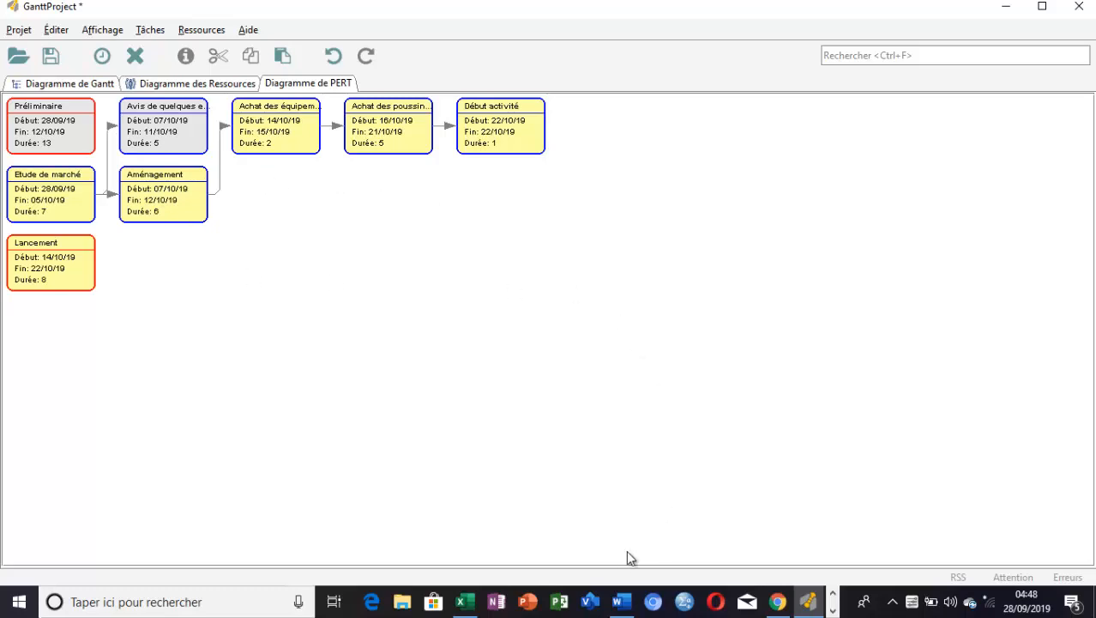
Switch to Word to create a new blank document and return to the PERT diagram in GanttProject
{"action": "left_click", "coordinate": [625, 606]}
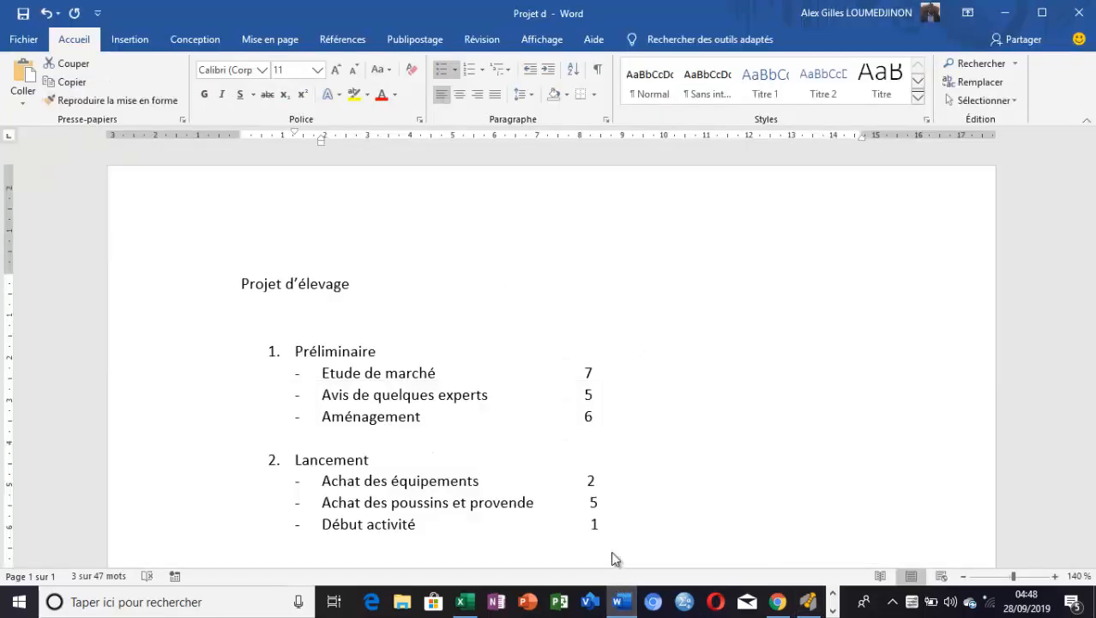
{"action": "key", "text": "ctrl+n"}
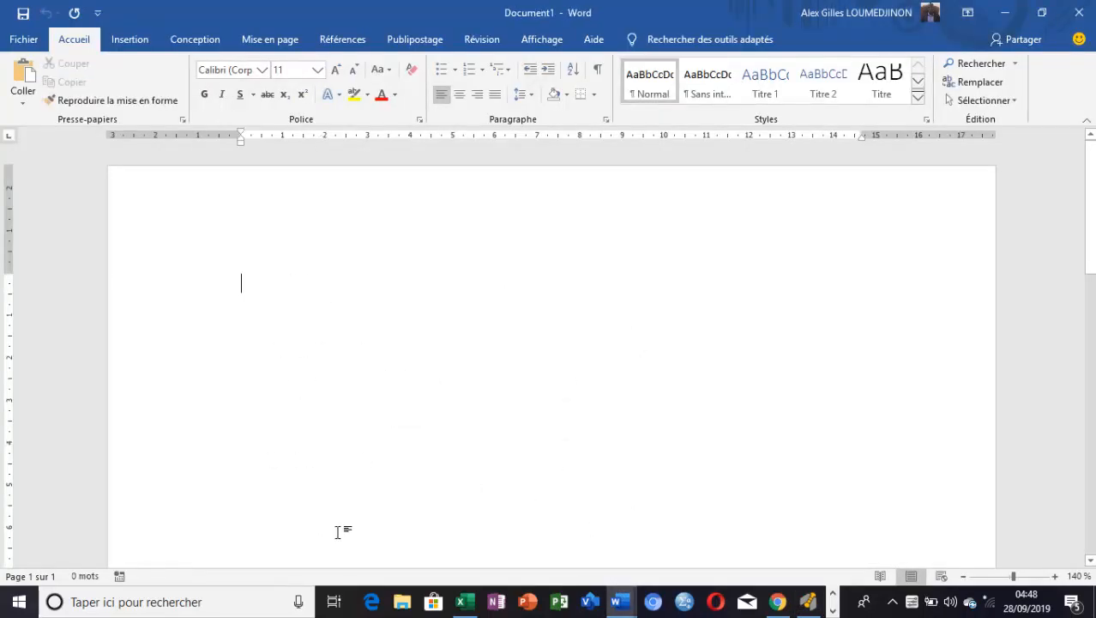
{"action": "left_click", "coordinate": [810, 604]}
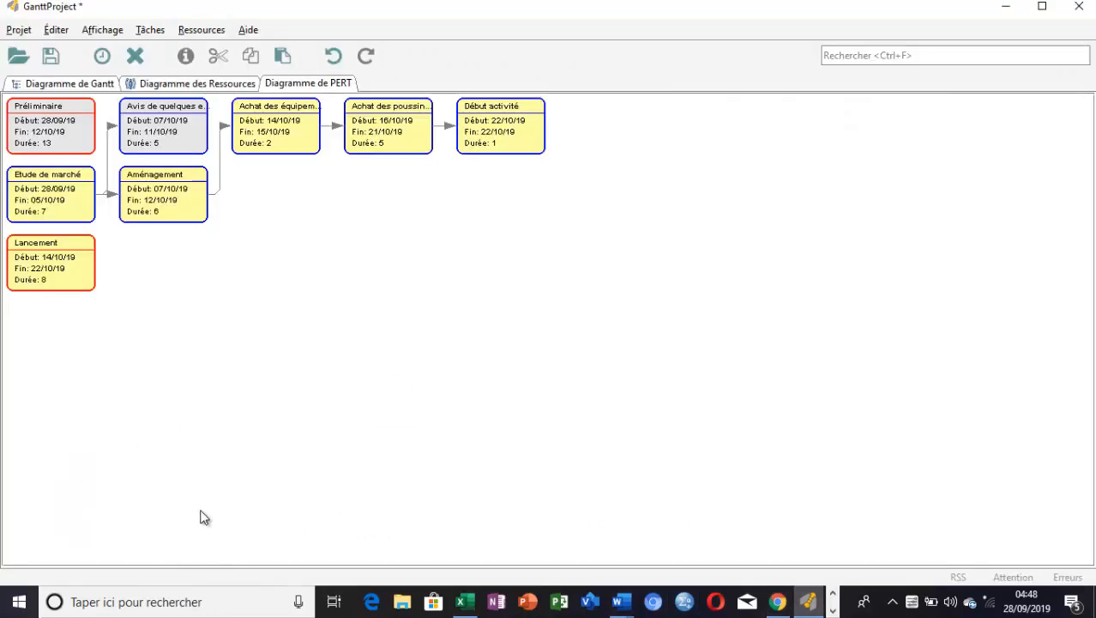
Search Windows for "capture" and launch Outil Capture d'écran
{"action": "left_click", "coordinate": [163, 609]}
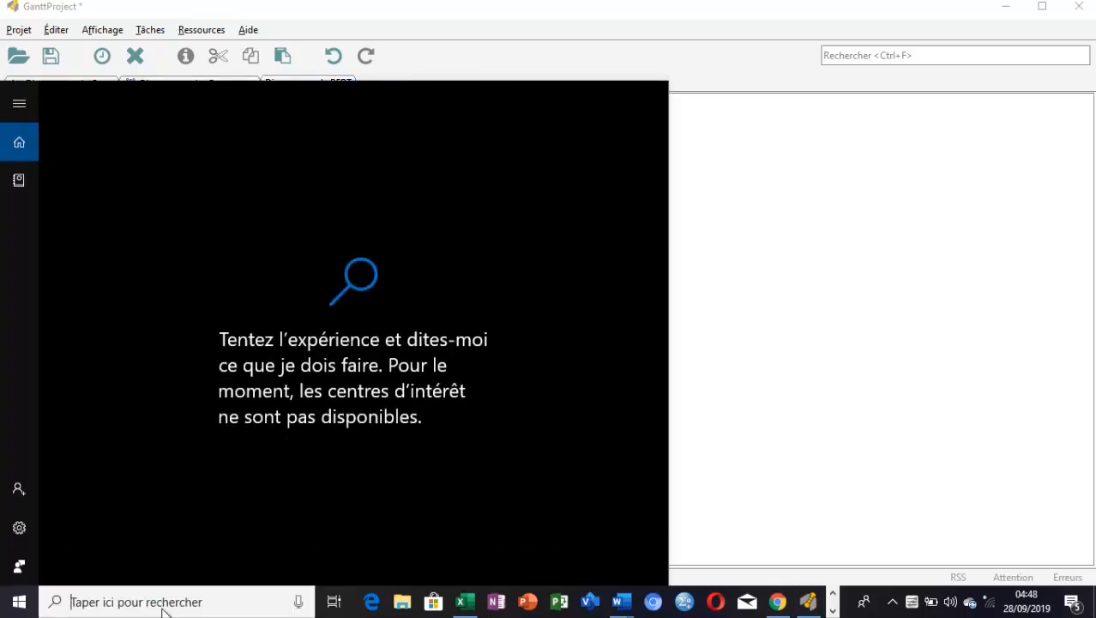
{"action": "type", "text": "ca"}
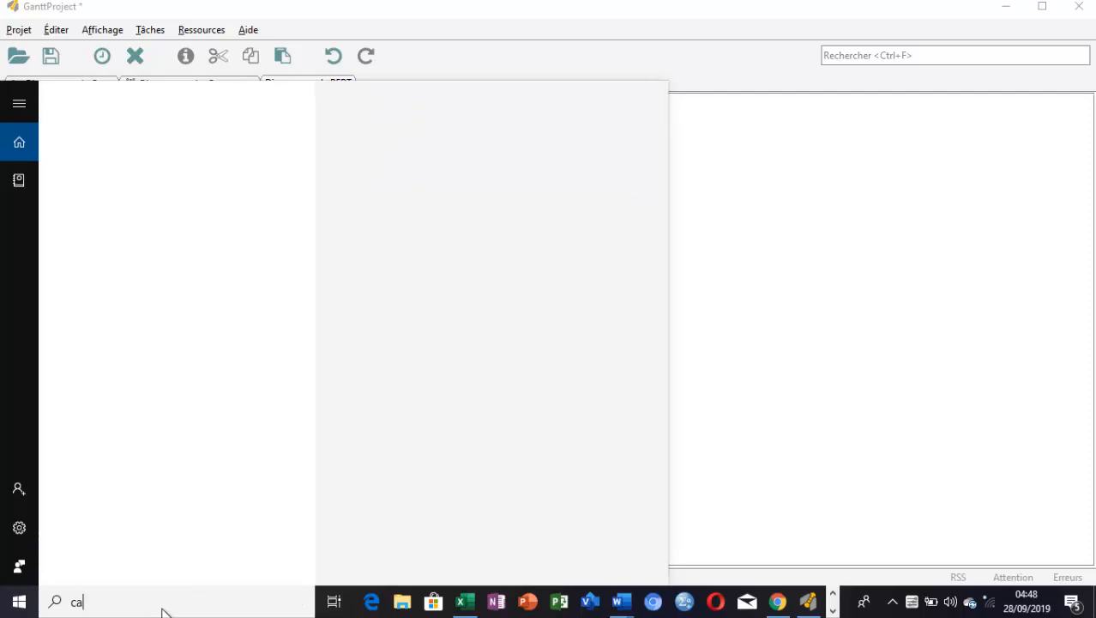
{"action": "type", "text": "p"}
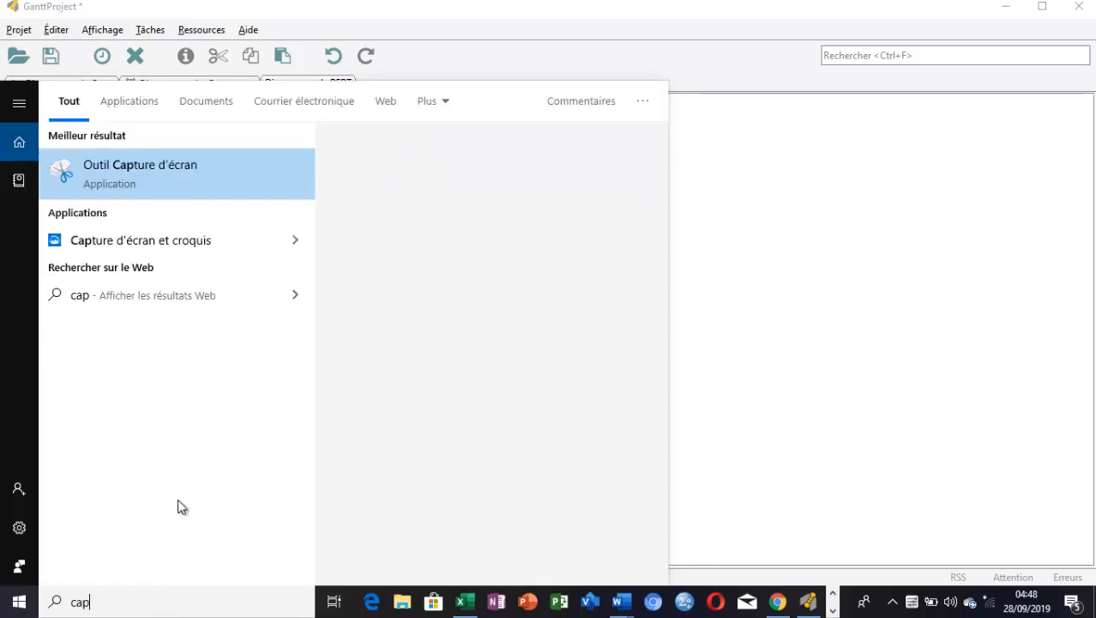
{"action": "type", "text": "tu"}
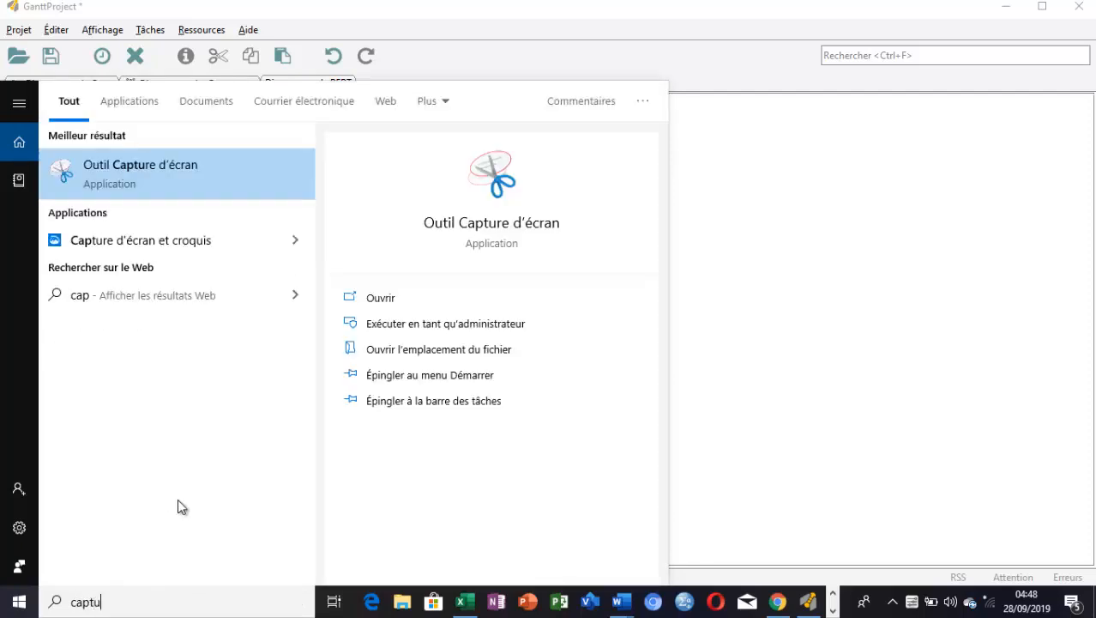
{"action": "type", "text": "re"}
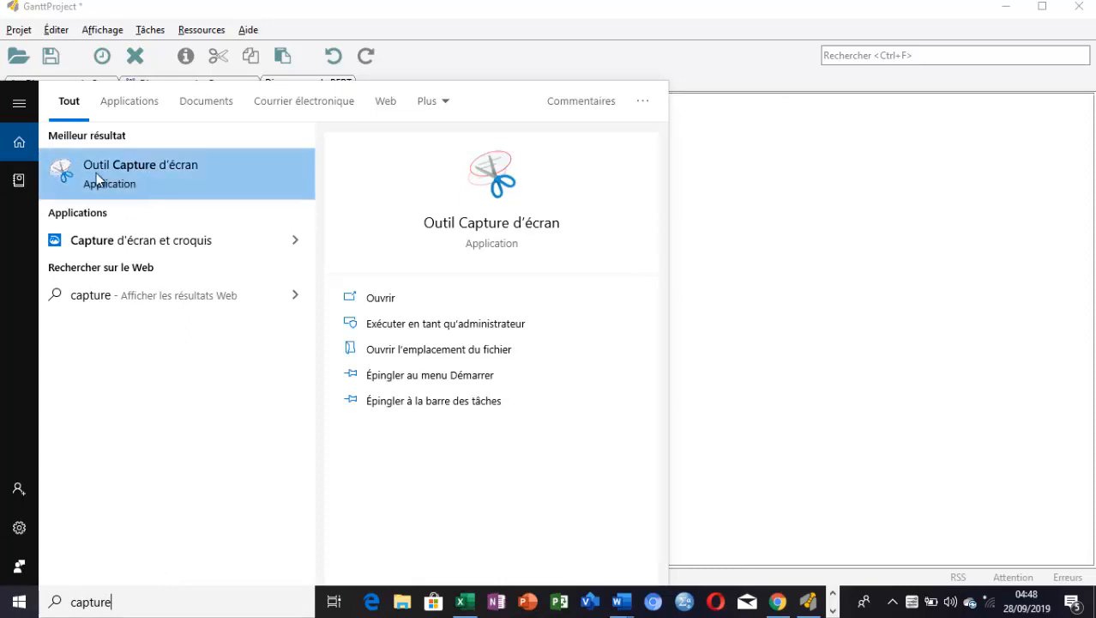
{"action": "left_click", "coordinate": [95, 177]}
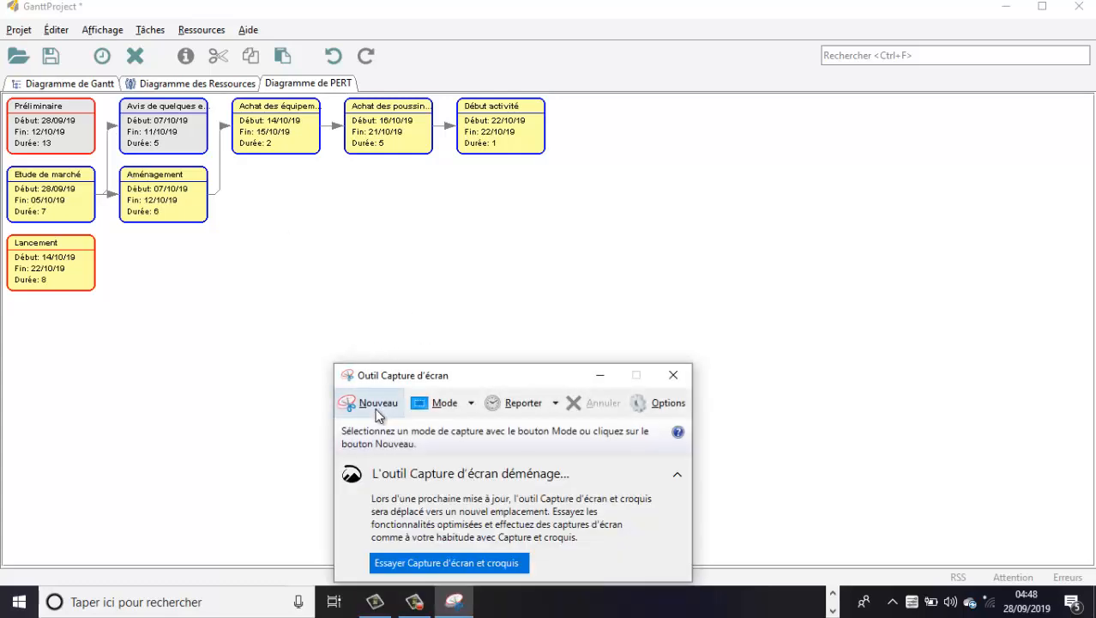
Capture the area containing all the PERT diagram boxes and copy the capture
{"action": "left_click", "coordinate": [377, 410]}
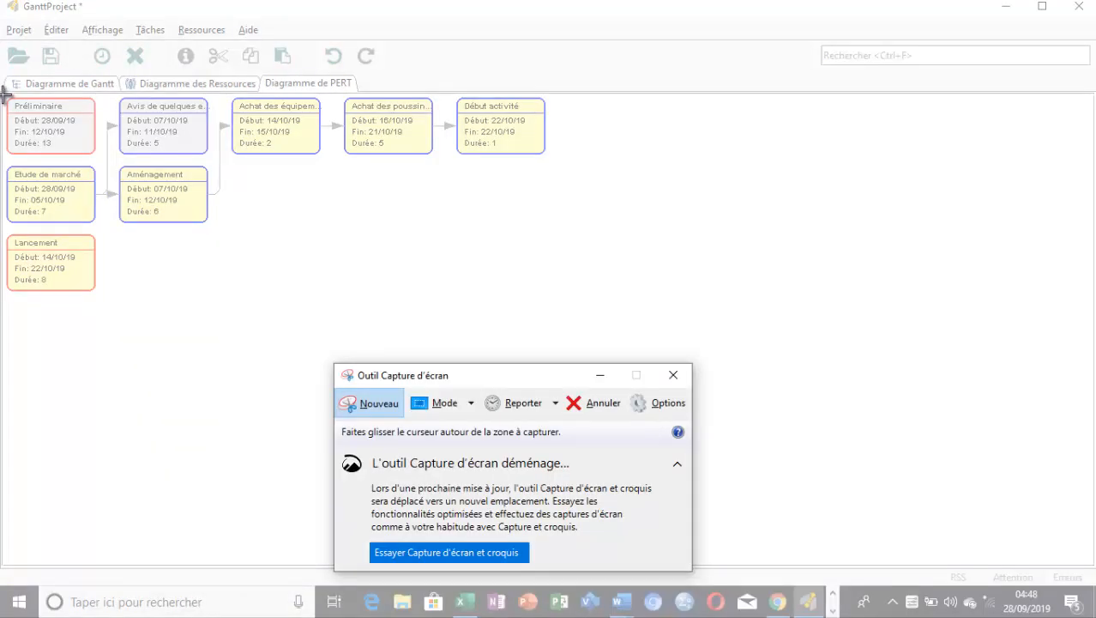
{"action": "left_click_drag", "start_coordinate": [3, 95], "coordinate": [577, 322]}
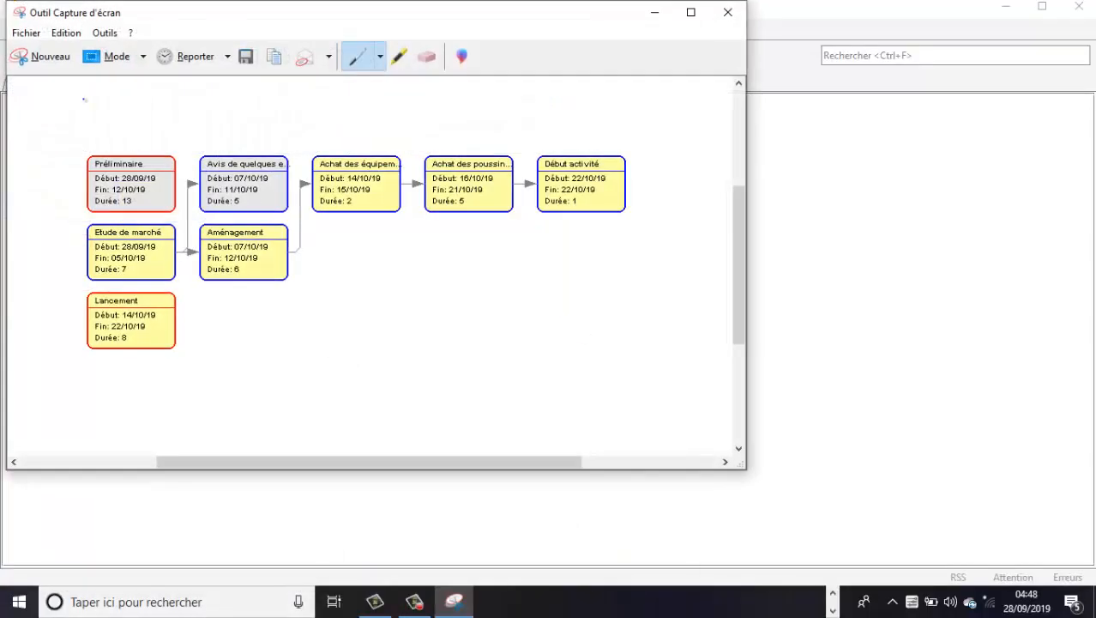
{"action": "left_click", "coordinate": [74, 35]}
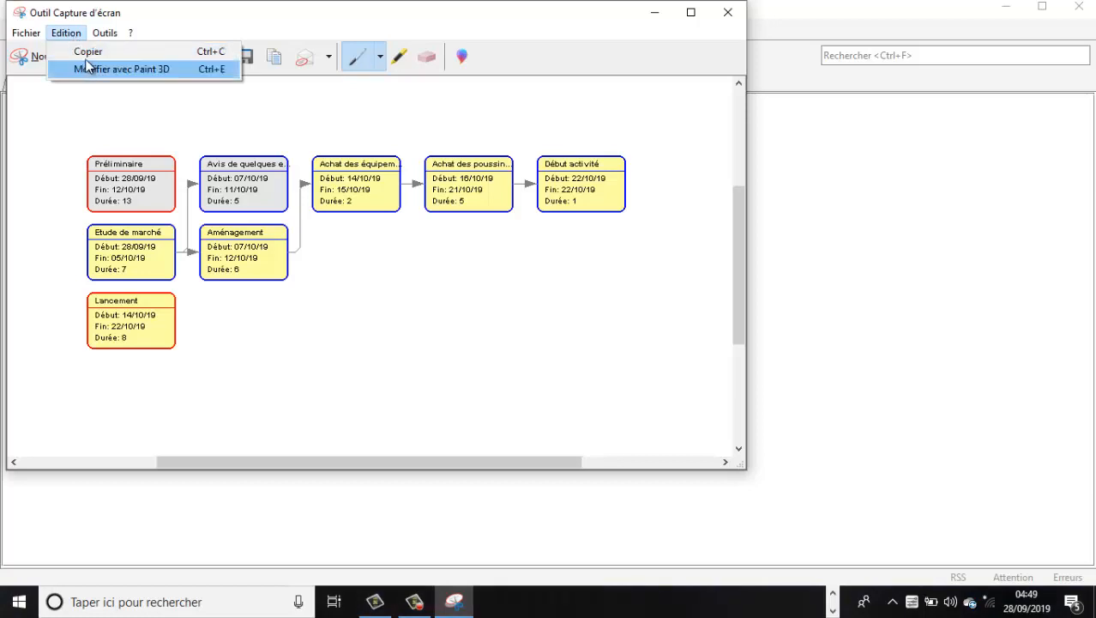
{"action": "left_click", "coordinate": [87, 52]}
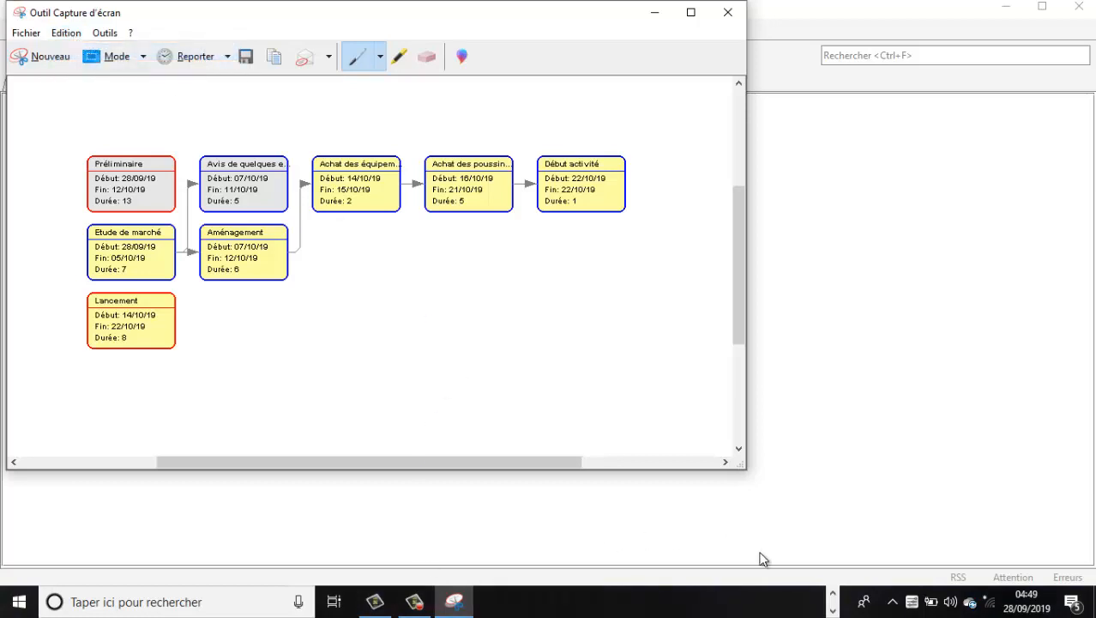
Switch to the blank document Document1 in Word and paste the PERT diagram capture into it
{"action": "left_click", "coordinate": [832, 611]}
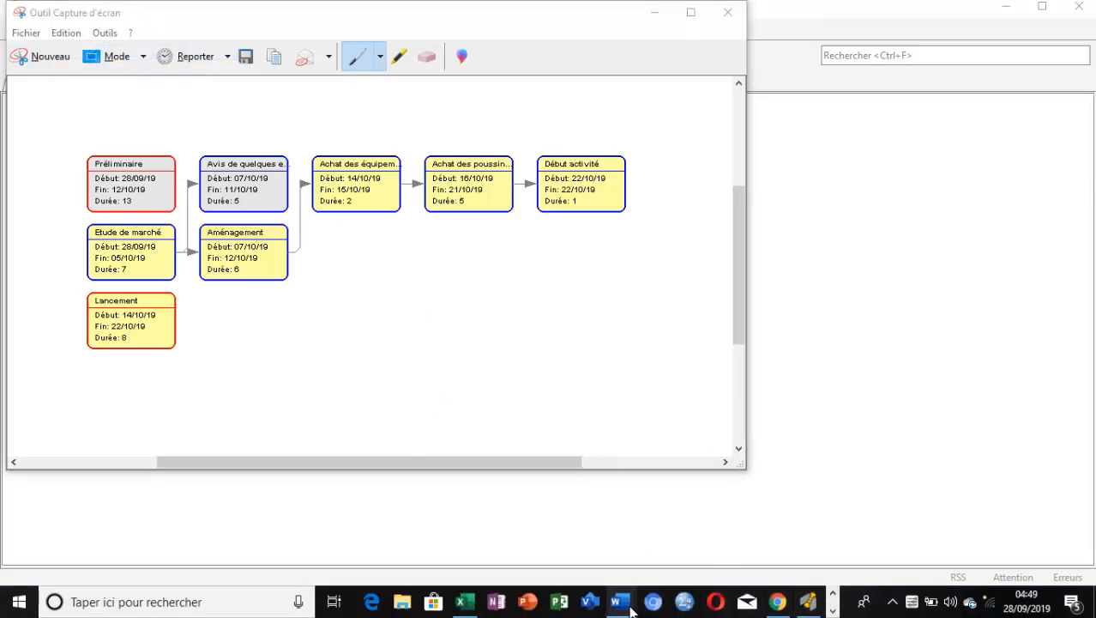
{"action": "mouse_move", "coordinate": [621, 601]}
{"action": "left_click", "coordinate": [703, 546]}
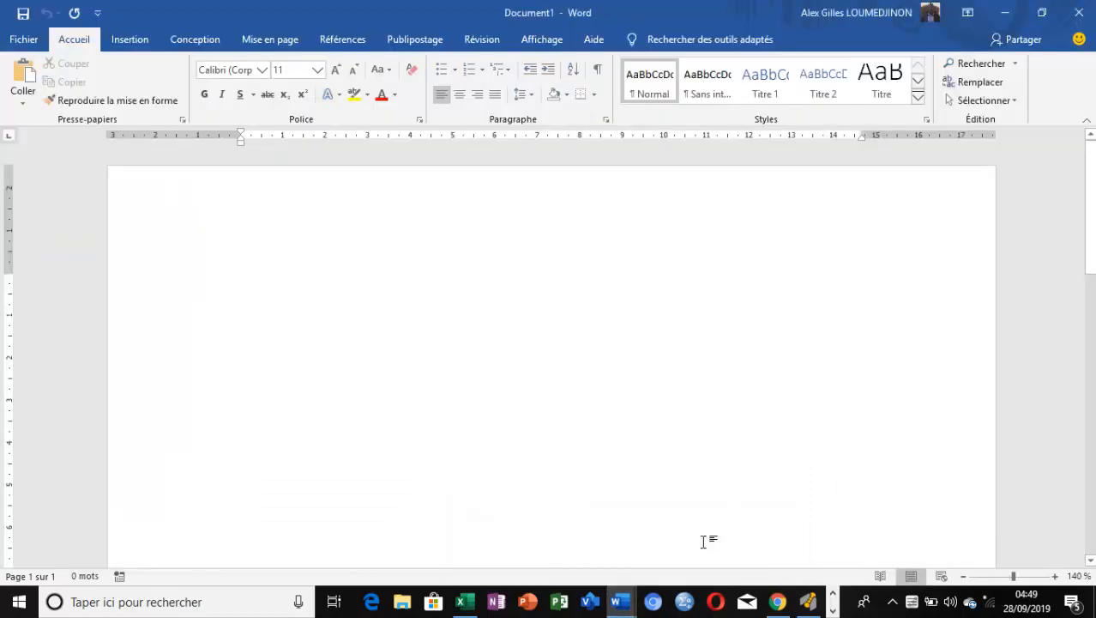
{"action": "key", "text": "ctrl+v"}
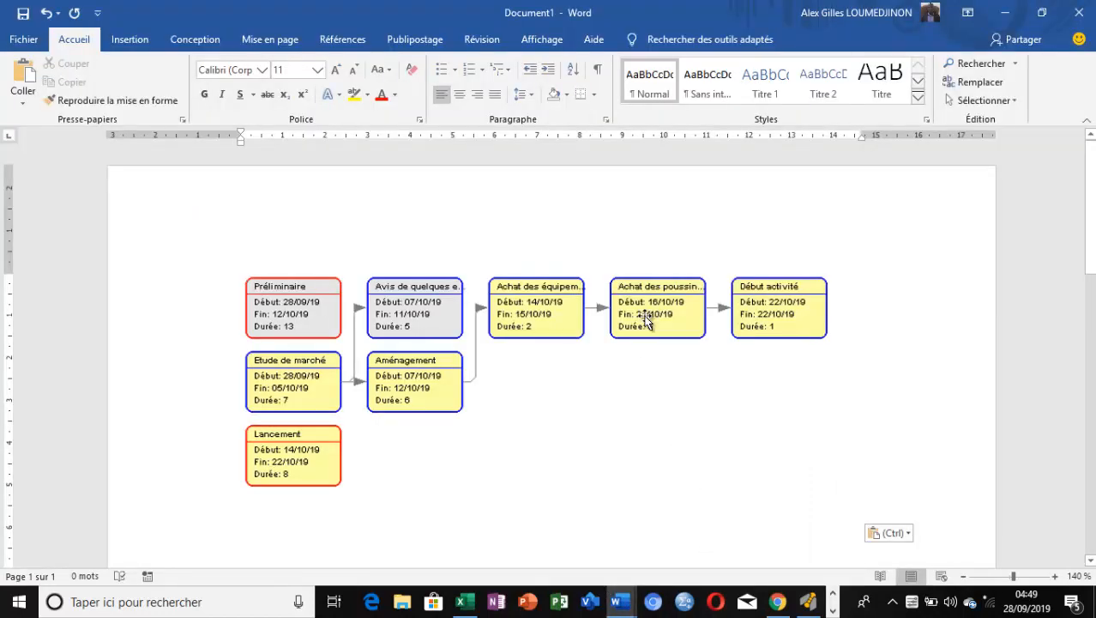
{"action": "left_click", "coordinate": [760, 305]}
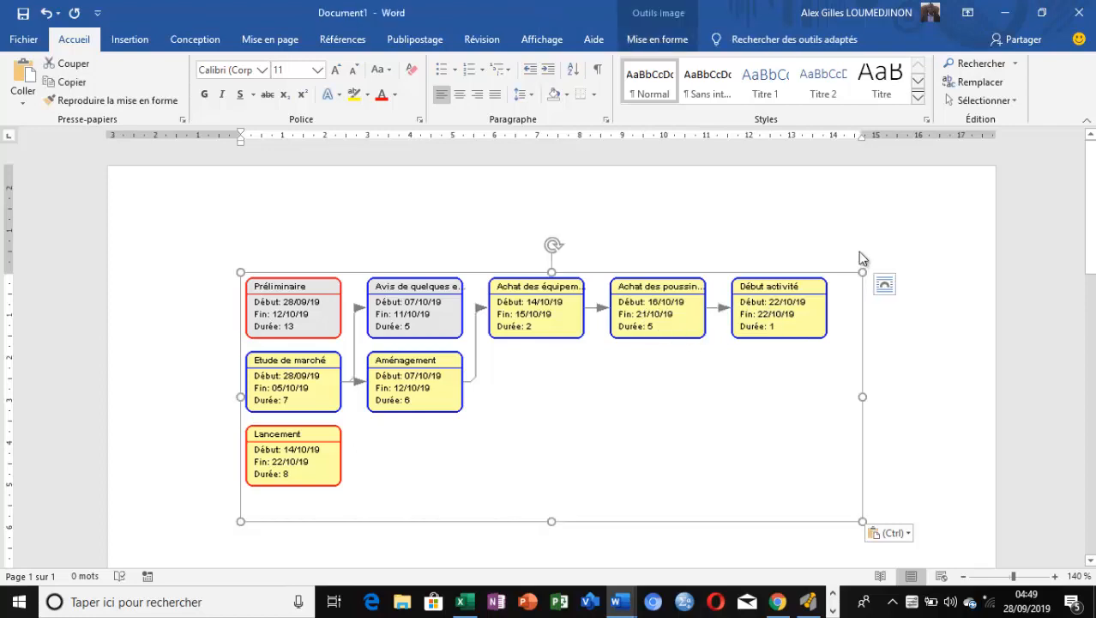
{"action": "left_click", "coordinate": [959, 420]}
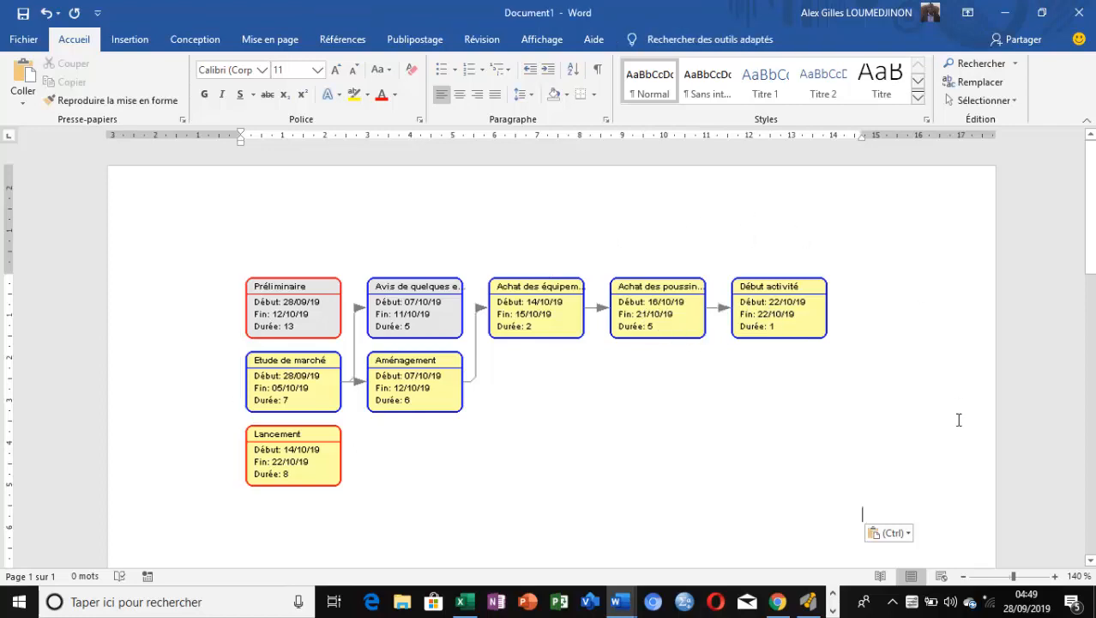
{"action": "left_click_drag", "start_coordinate": [1091, 283], "coordinate": [1091, 375]}
Display the Gantt diagram in GanttProject and capture its task bars with Outil Capture d'écran
{"action": "left_click", "coordinate": [806, 603]}
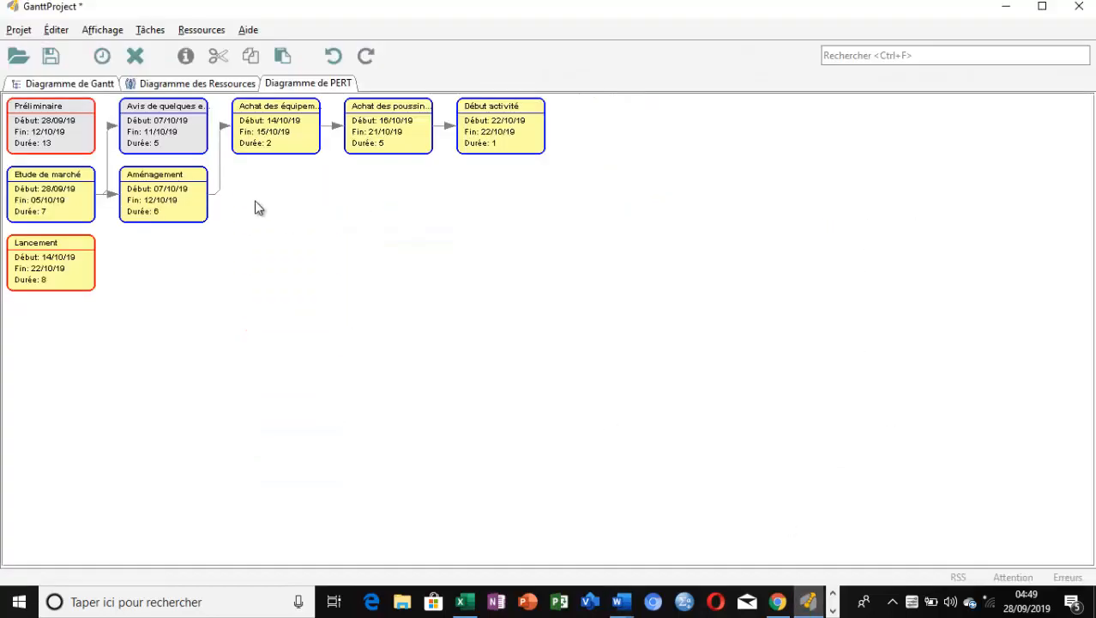
{"action": "left_click", "coordinate": [71, 83]}
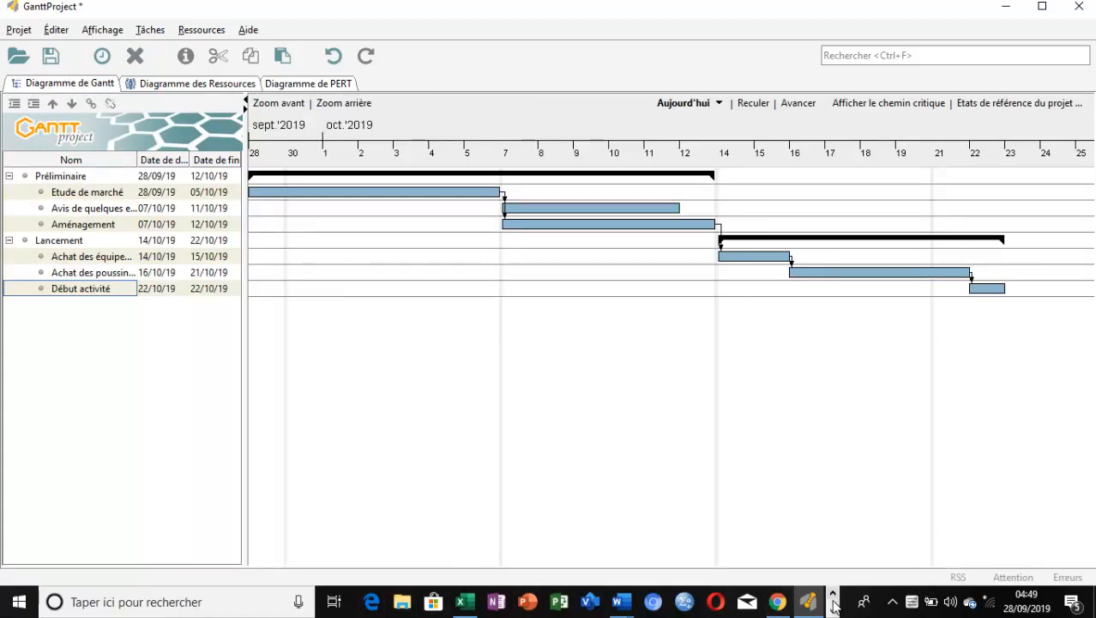
{"action": "left_click", "coordinate": [832, 610]}
{"action": "left_click", "coordinate": [456, 603]}
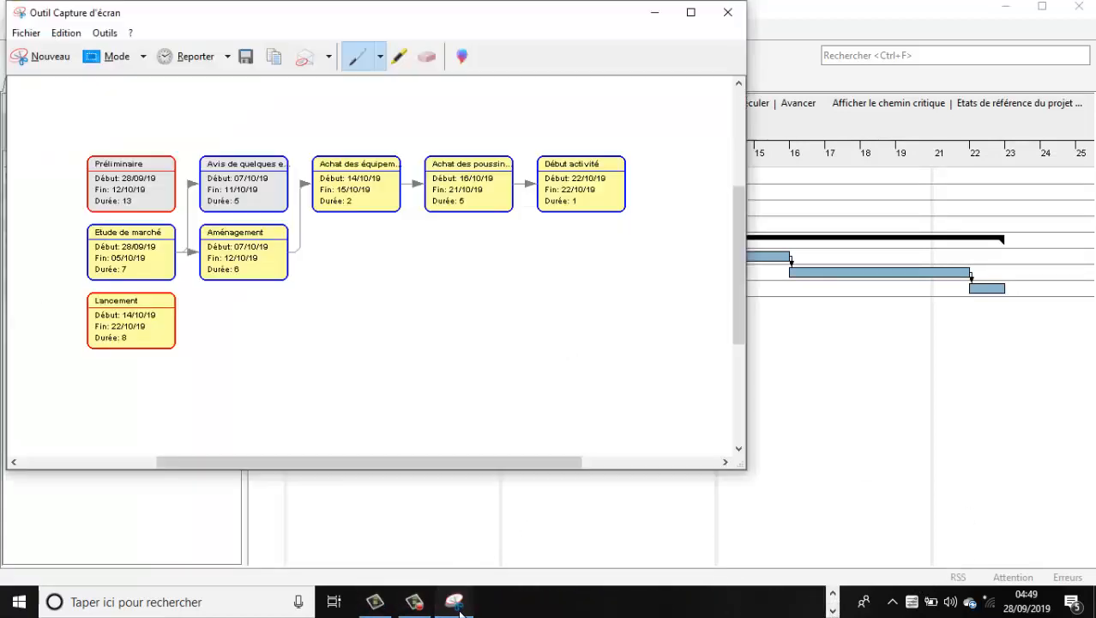
{"action": "left_click", "coordinate": [51, 56]}
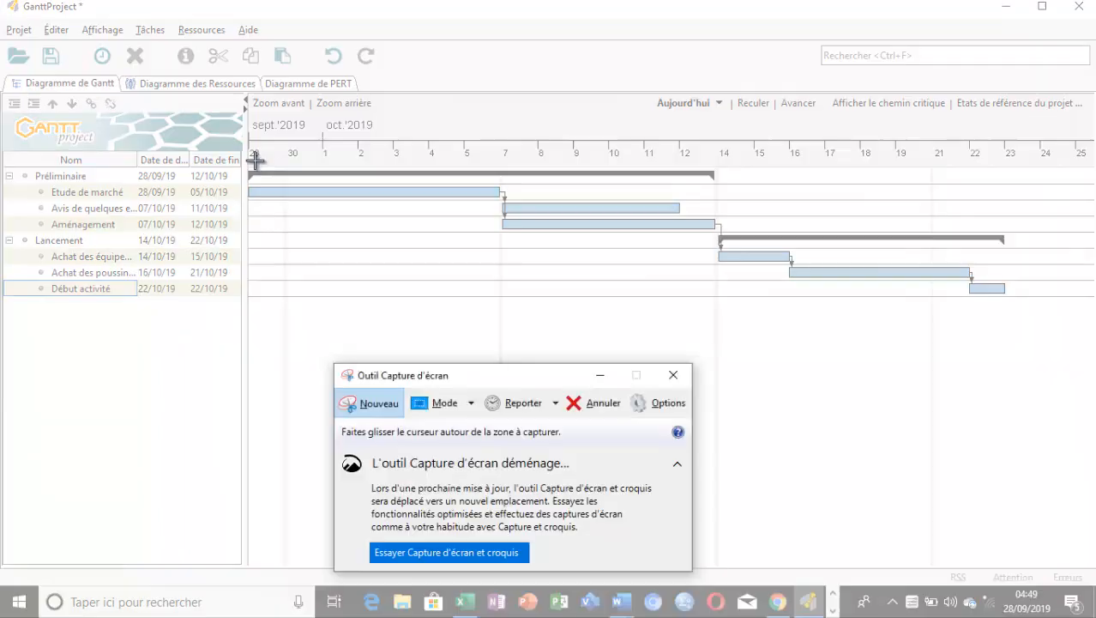
{"action": "left_click_drag", "start_coordinate": [252, 169], "coordinate": [1035, 341]}
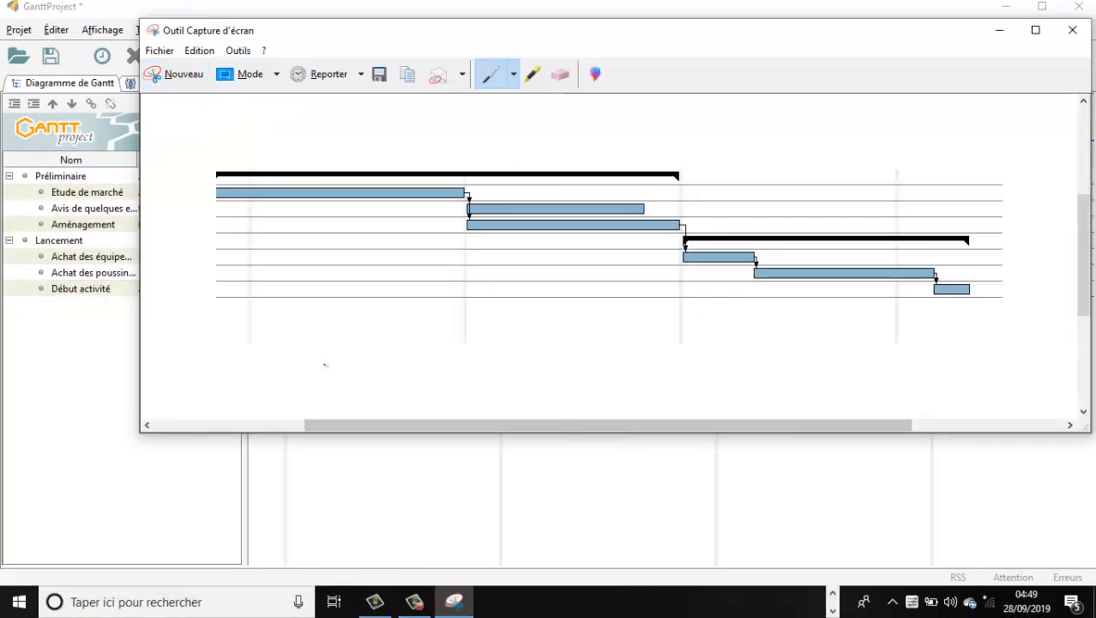
Recapture the Gantt chart including the date scale above the bars and copy the capture
{"action": "left_click", "coordinate": [180, 75]}
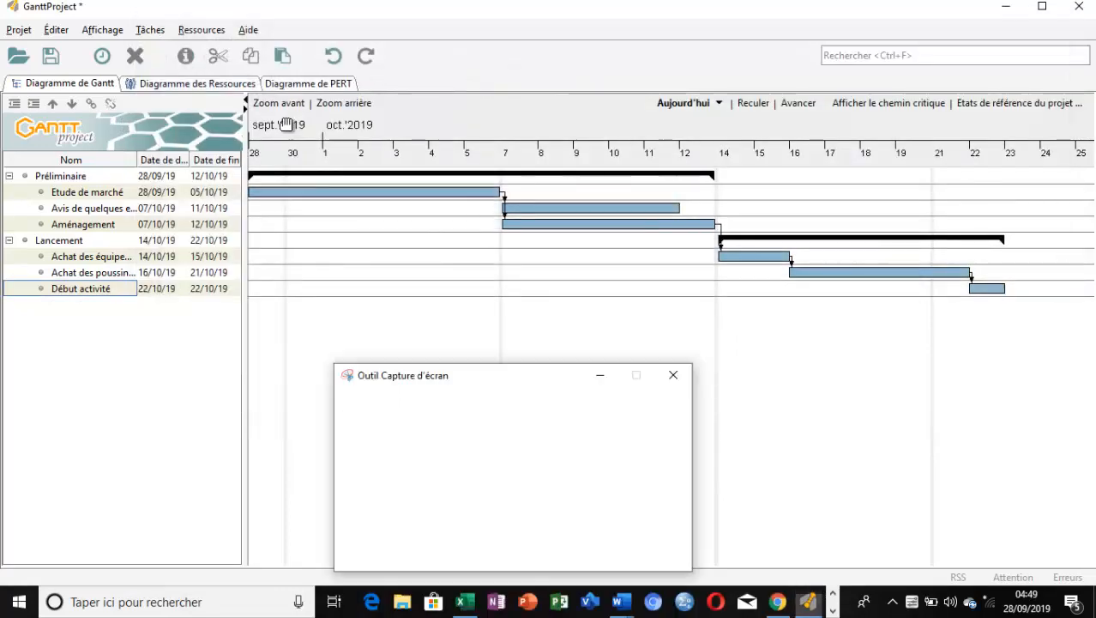
{"action": "left_click_drag", "start_coordinate": [248, 92], "coordinate": [1085, 329]}
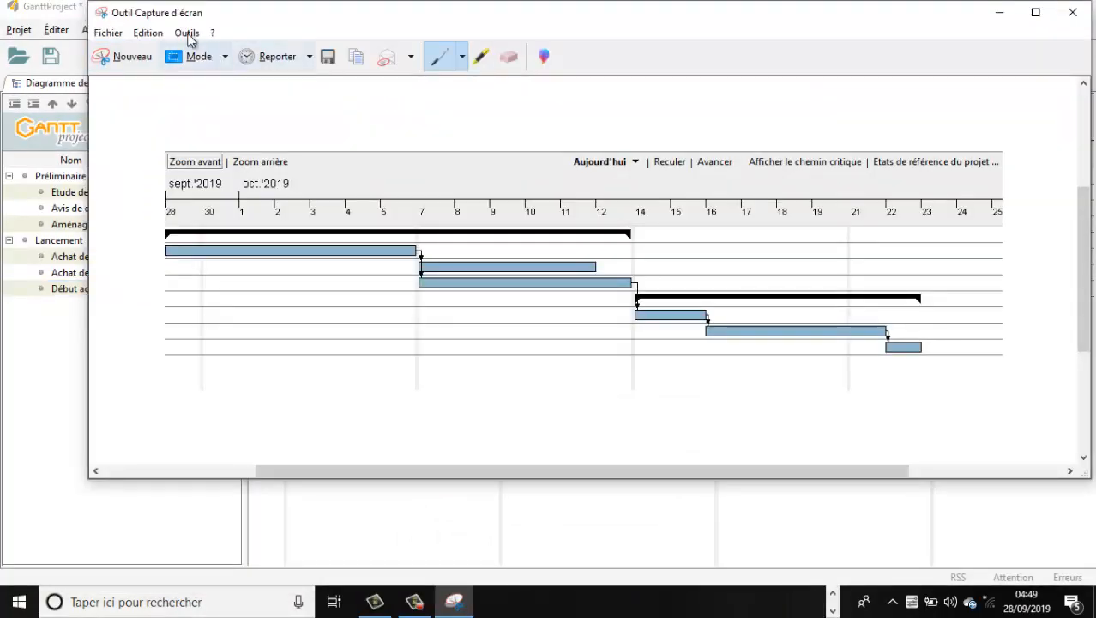
{"action": "left_click", "coordinate": [148, 32]}
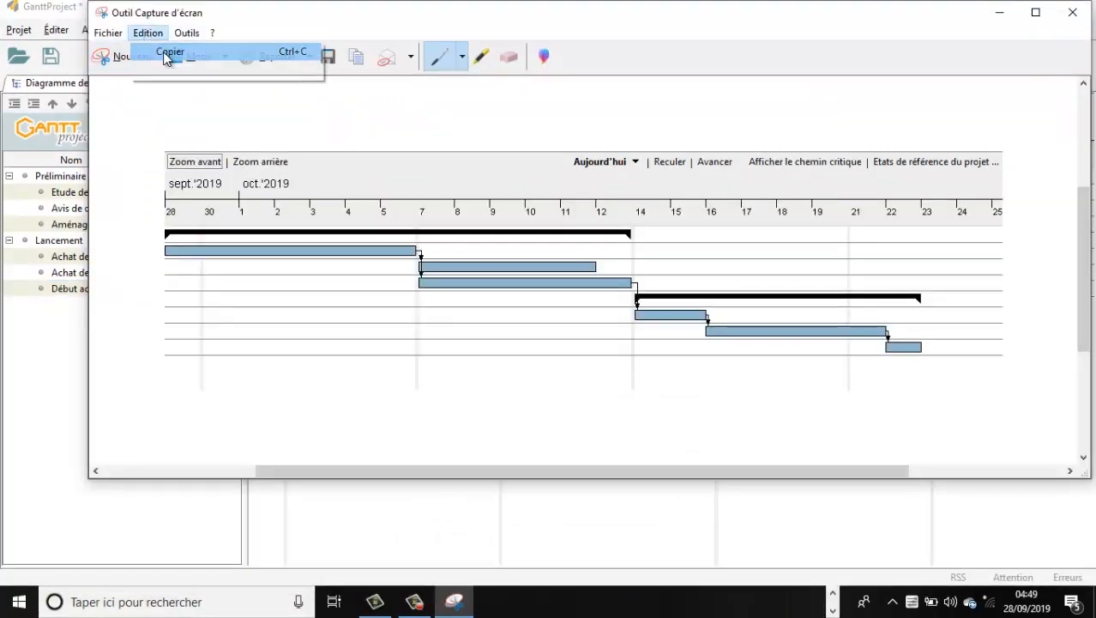
{"action": "left_click", "coordinate": [168, 52]}
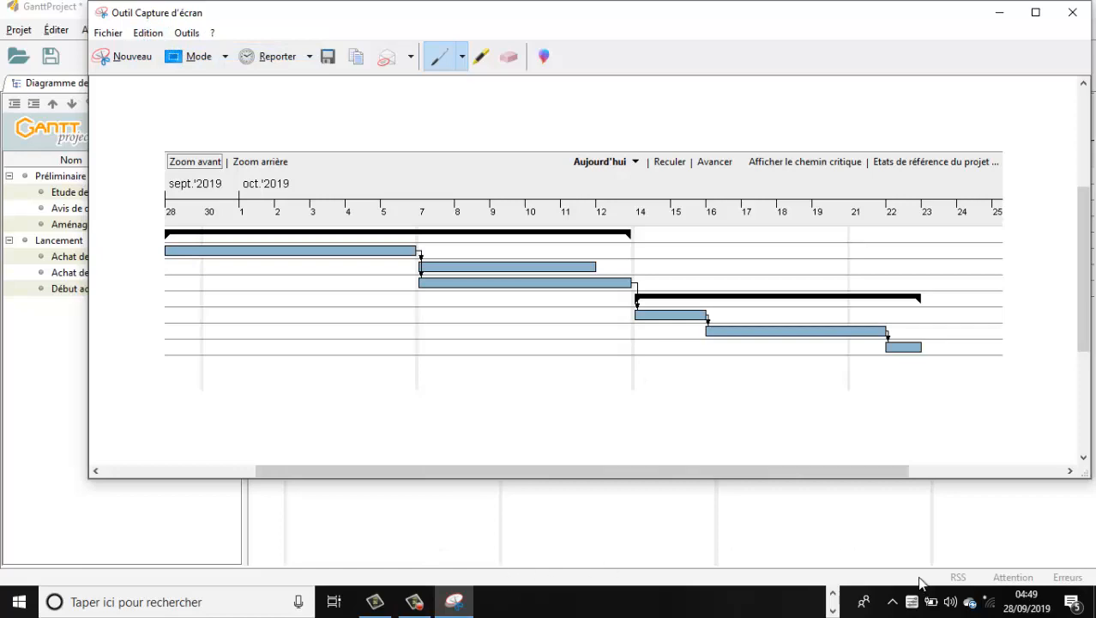
Switch to Document1 in Word, paste the Gantt chart capture below the PERT diagram and select the pasted image
{"action": "left_click", "coordinate": [833, 610]}
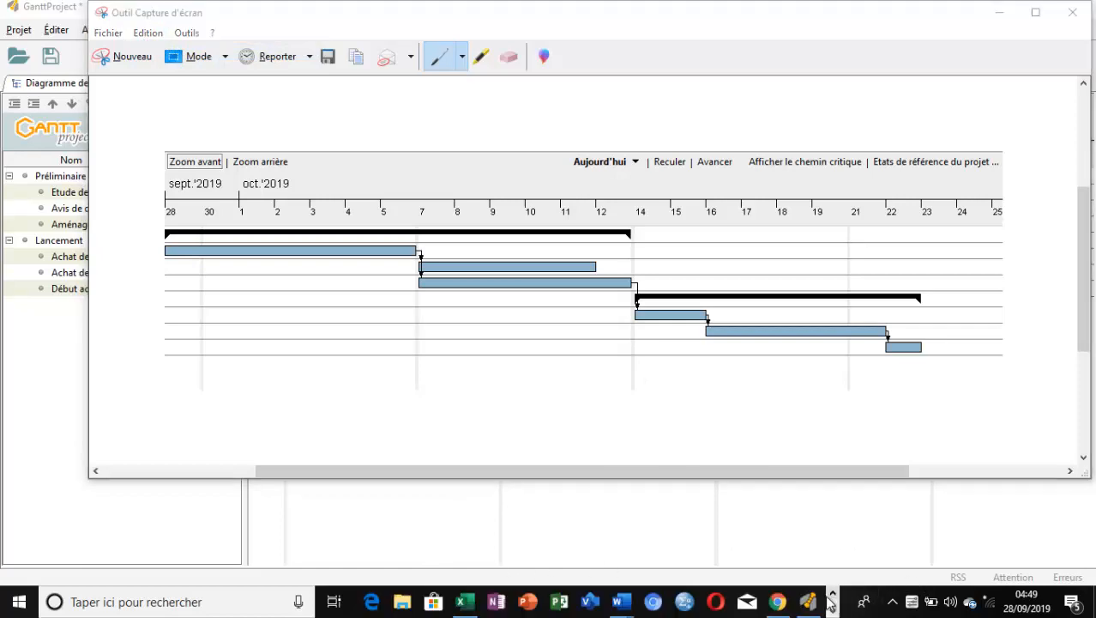
{"action": "left_click", "coordinate": [779, 603]}
{"action": "left_click", "coordinate": [804, 609]}
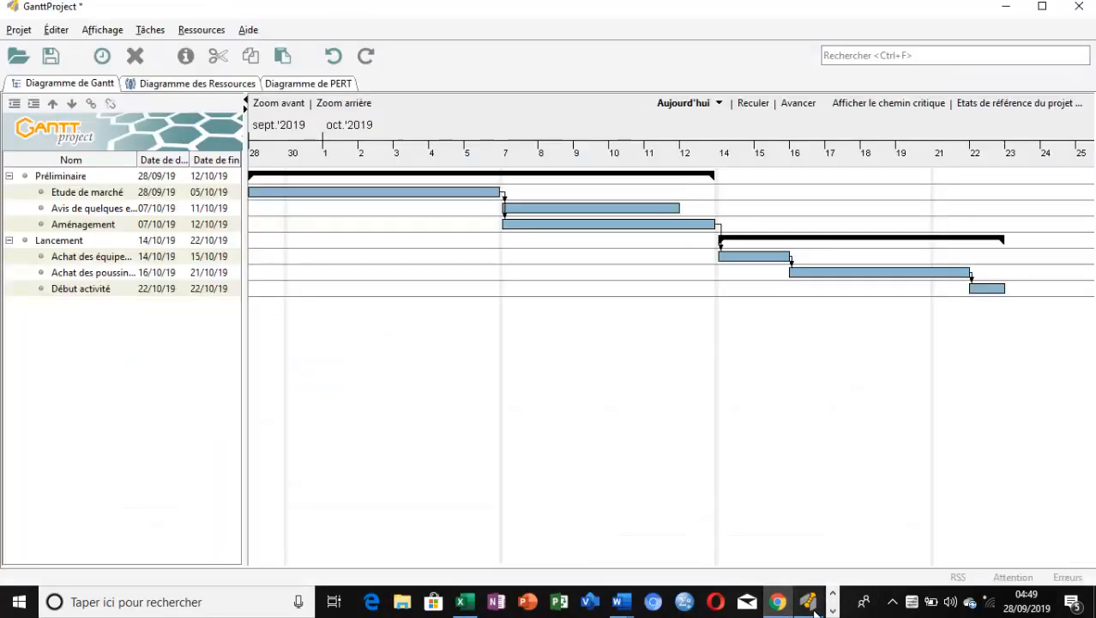
{"action": "mouse_move", "coordinate": [620, 605]}
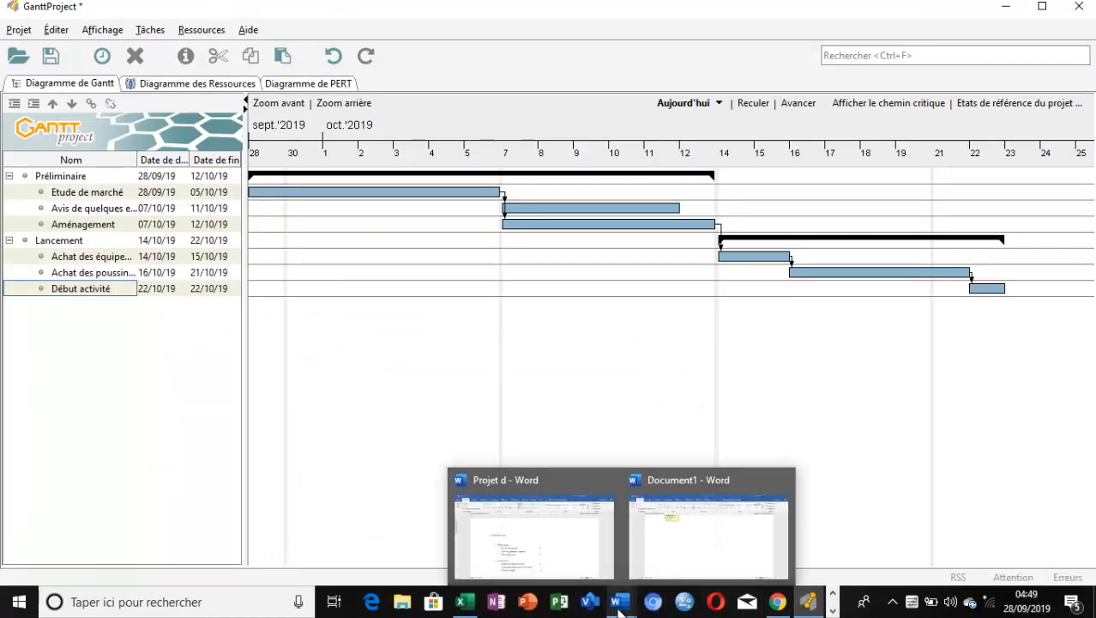
{"action": "left_click", "coordinate": [705, 542]}
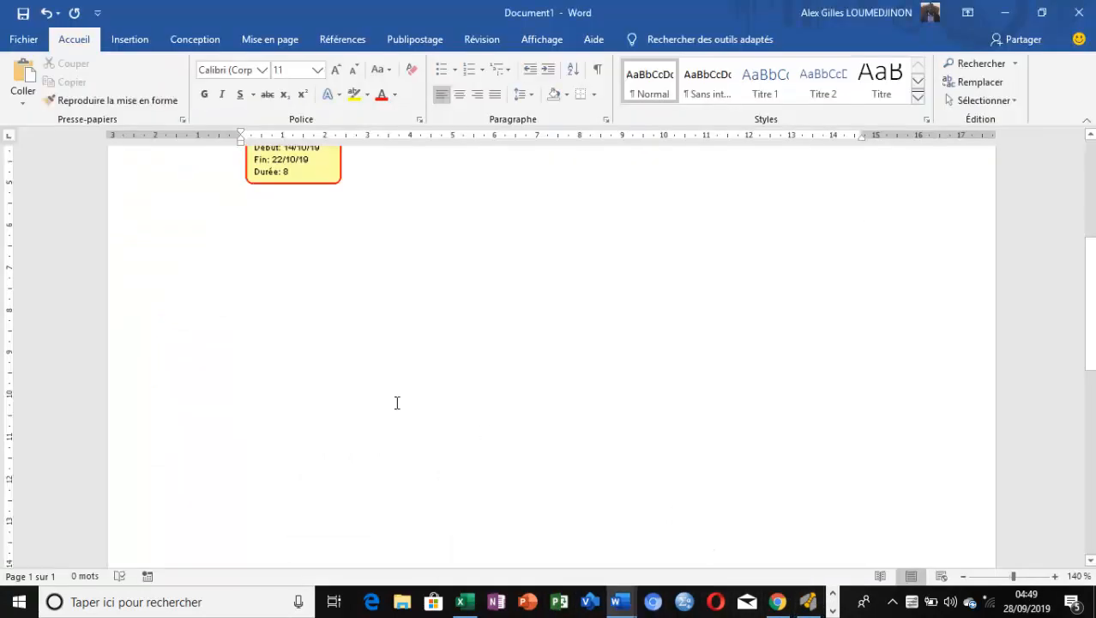
{"action": "key", "text": "ctrl+v"}
{"action": "left_click", "coordinate": [424, 347]}
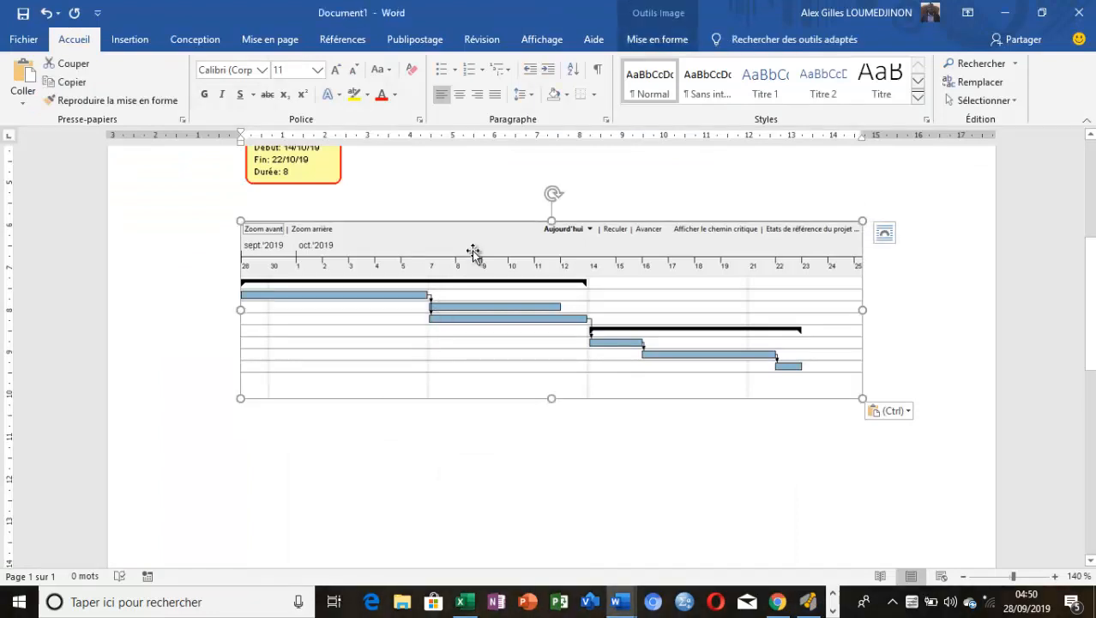
Deselect the pasted Gantt chart image in Document1 and minimize Word to return to GanttProject
{"action": "left_click_drag", "start_coordinate": [468, 245], "coordinate": [456, 320]}
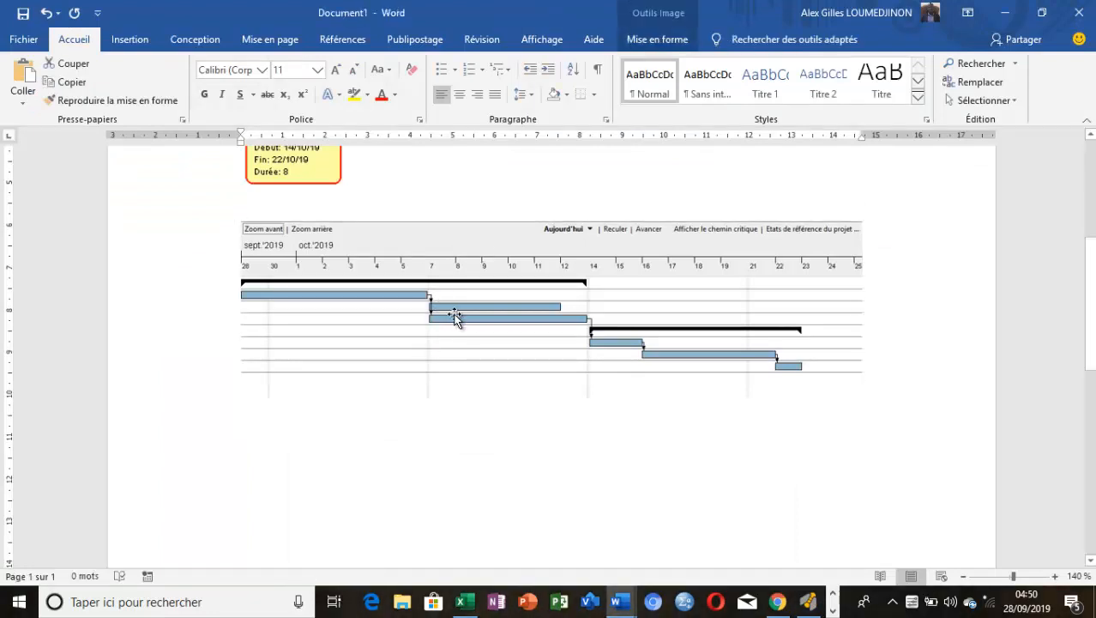
{"action": "left_click", "coordinate": [910, 380]}
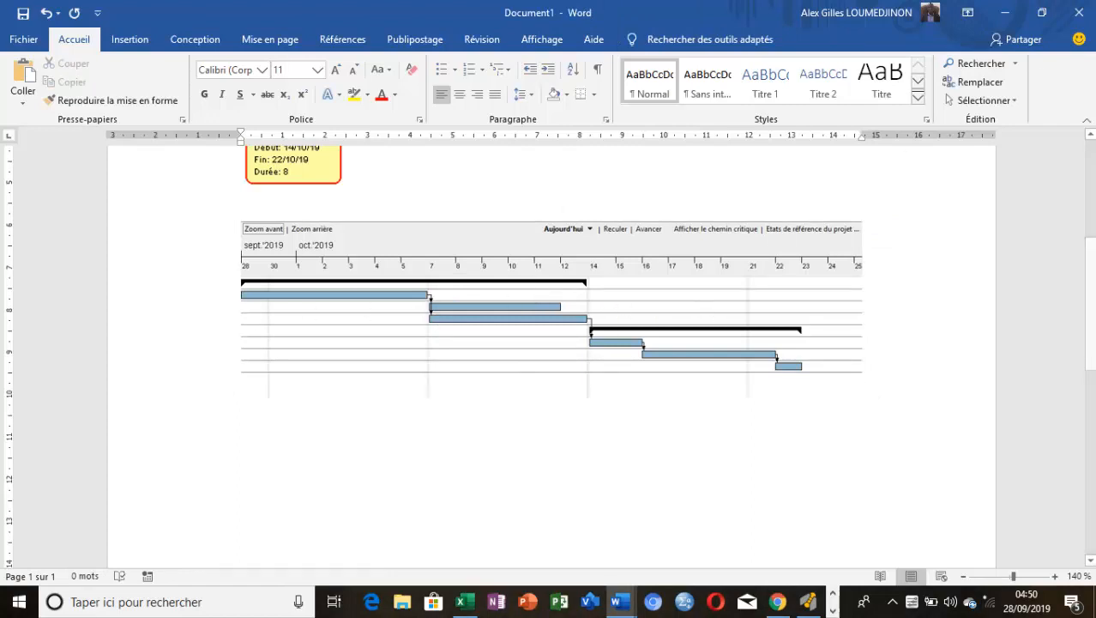
{"action": "left_click", "coordinate": [1005, 16]}
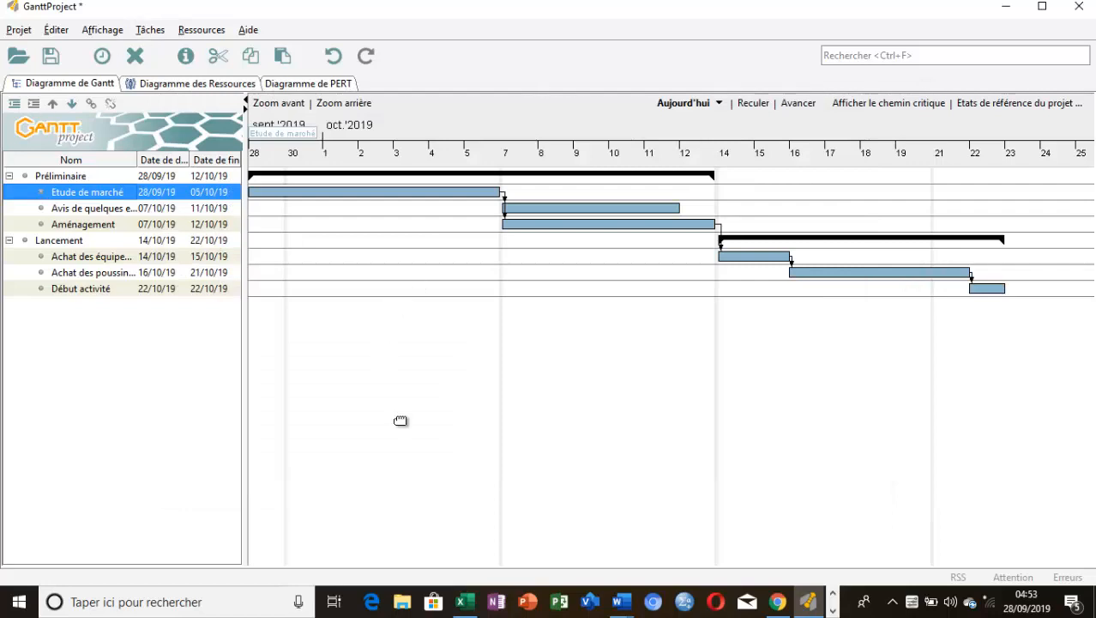
Clear the task selection in GanttProject, review the task table in the Excel workbook Classeur1 and return to GanttProject
{"action": "left_click", "coordinate": [401, 419]}
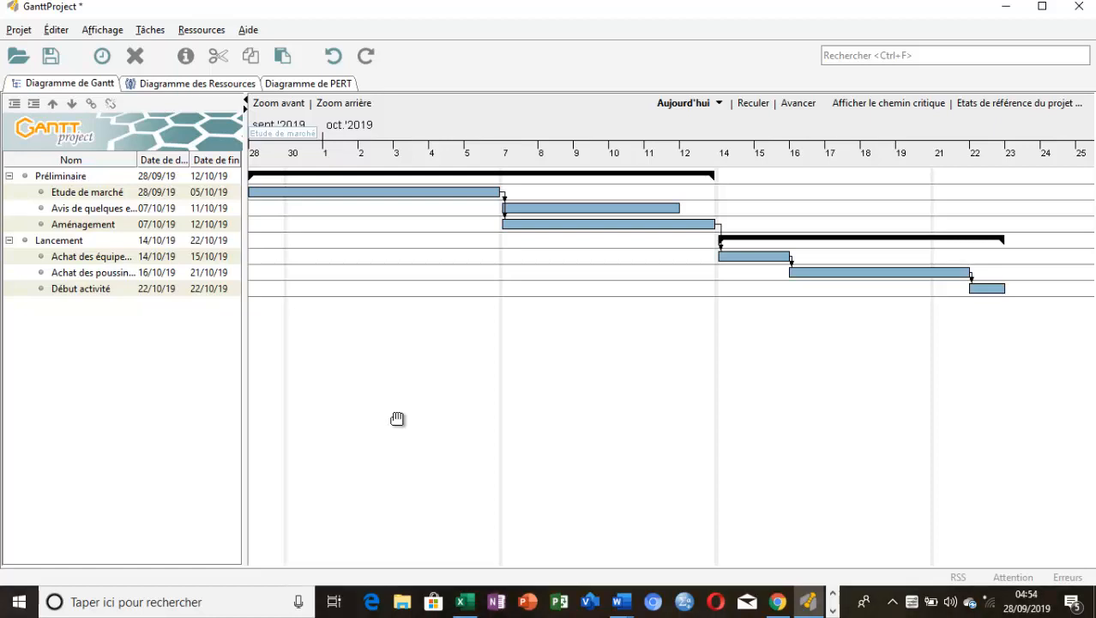
{"action": "left_click", "coordinate": [466, 604]}
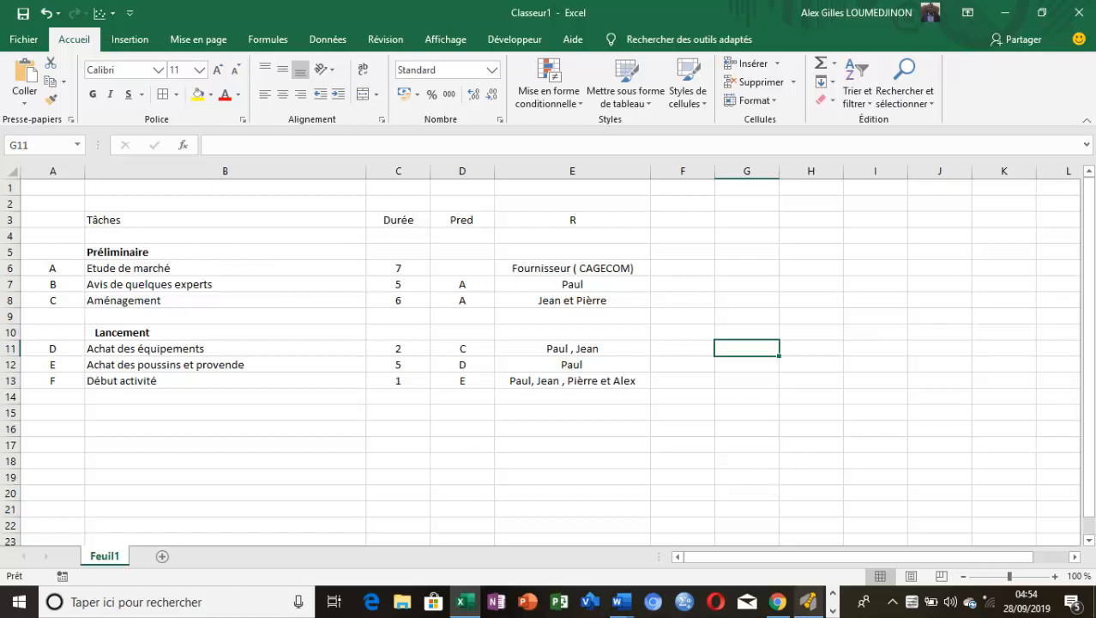
{"action": "left_click", "coordinate": [808, 602]}
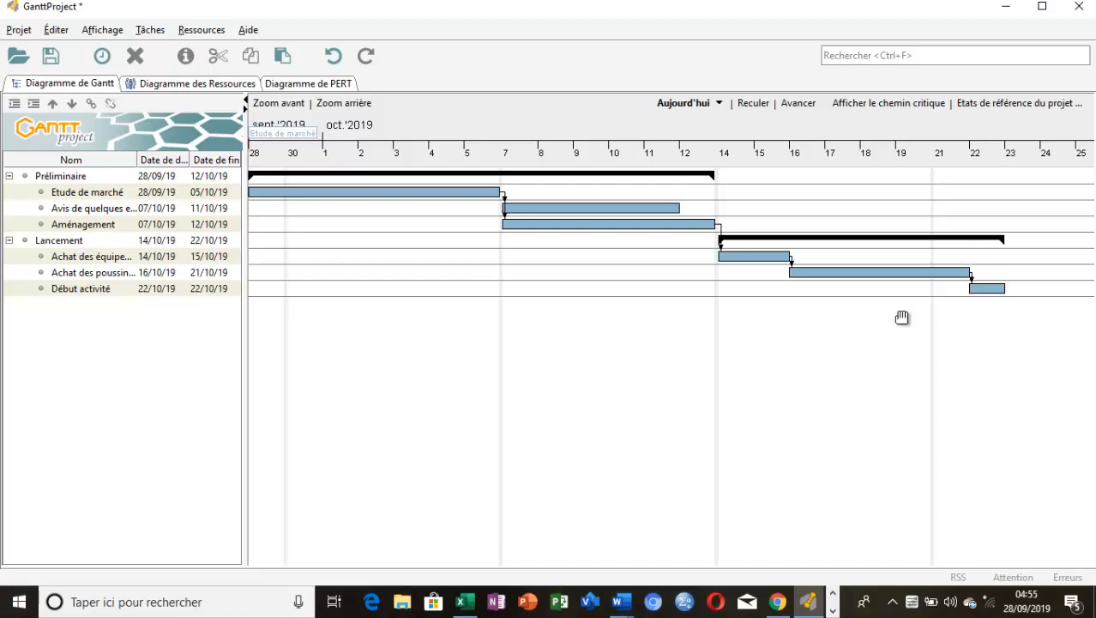
Switch to Microsoft Project and create a new blank project
{"action": "left_click", "coordinate": [562, 604]}
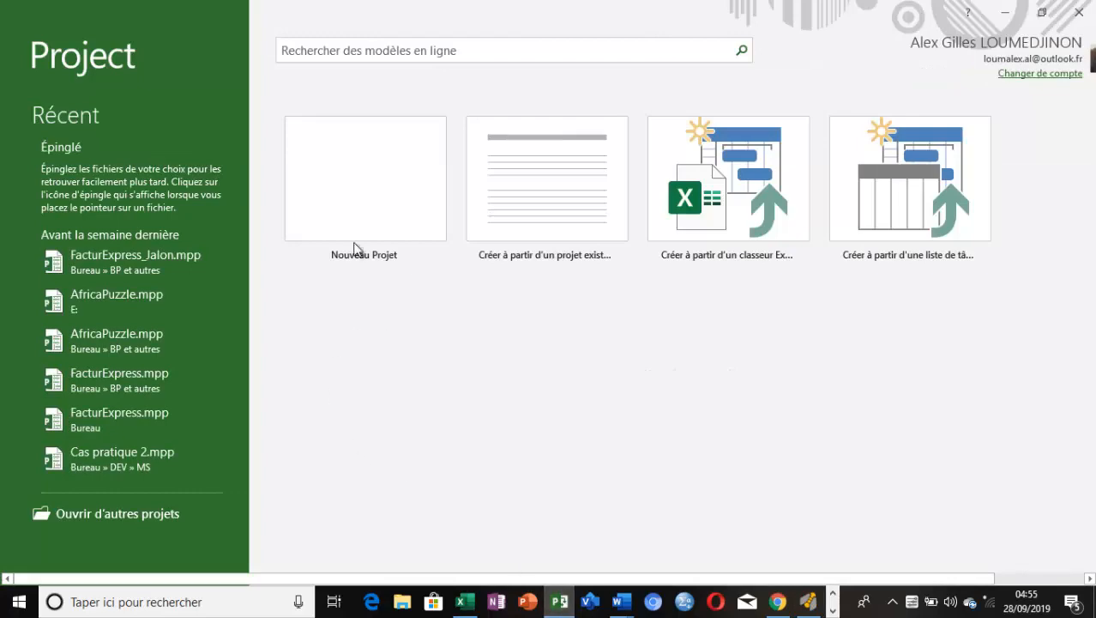
{"action": "left_click", "coordinate": [361, 192]}
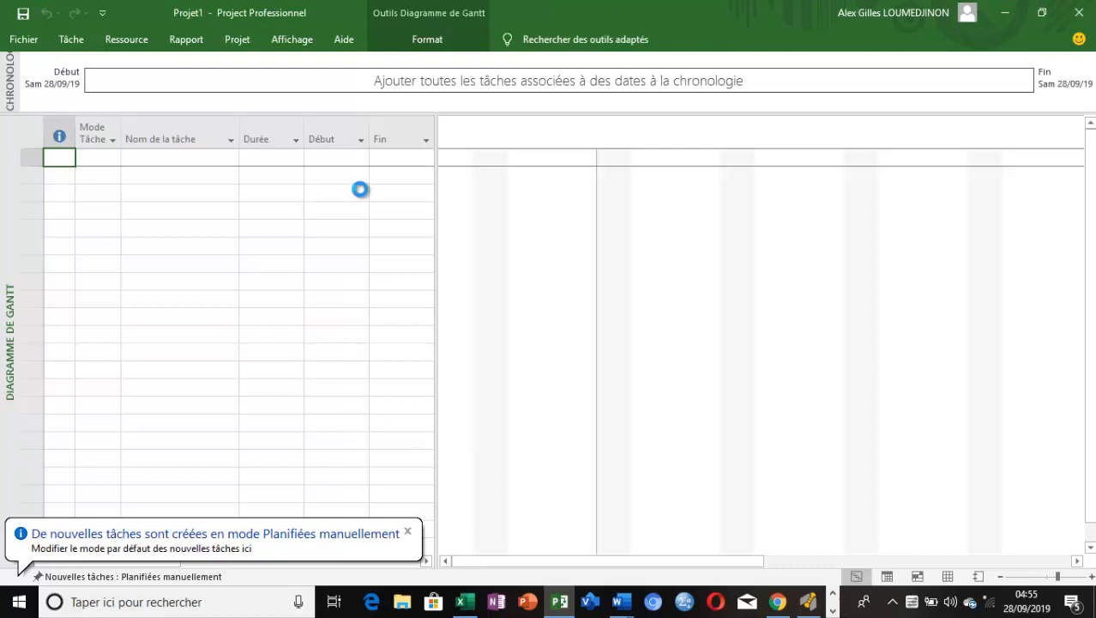
{"action": "left_click", "coordinate": [361, 191]}
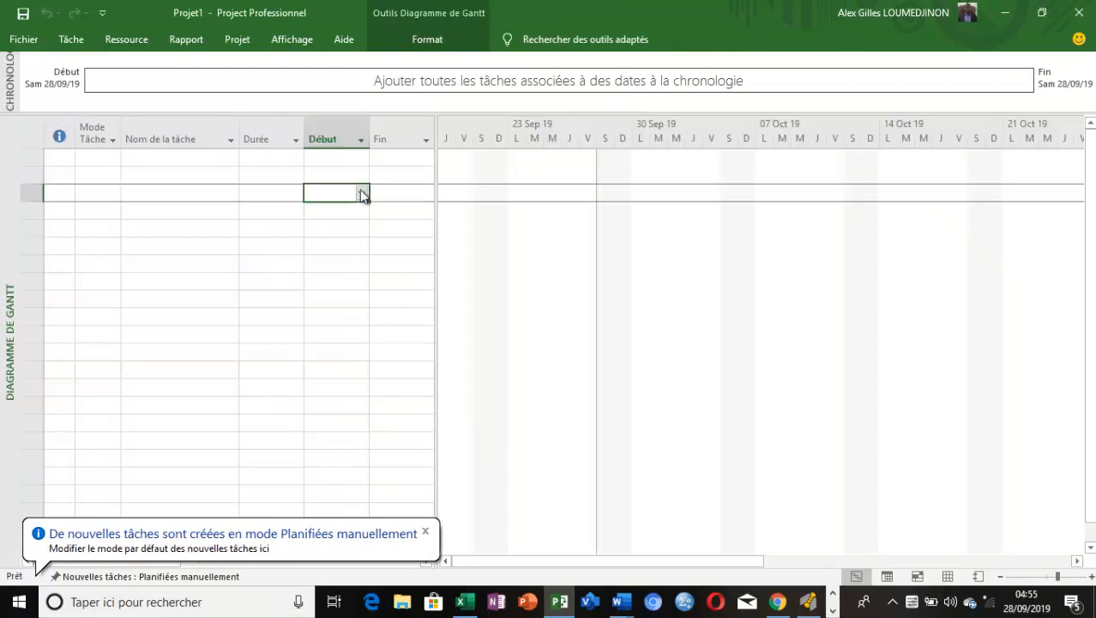